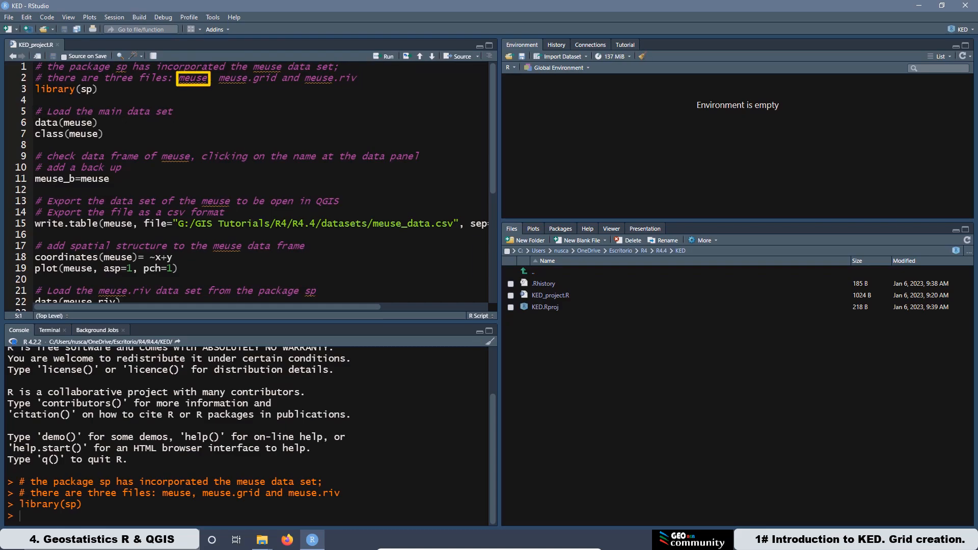
Step: Run the lines loading the meuse data set and checking its class, and open the meuse data frame in the viewer
left_click(377, 58)
left_click(377, 58)
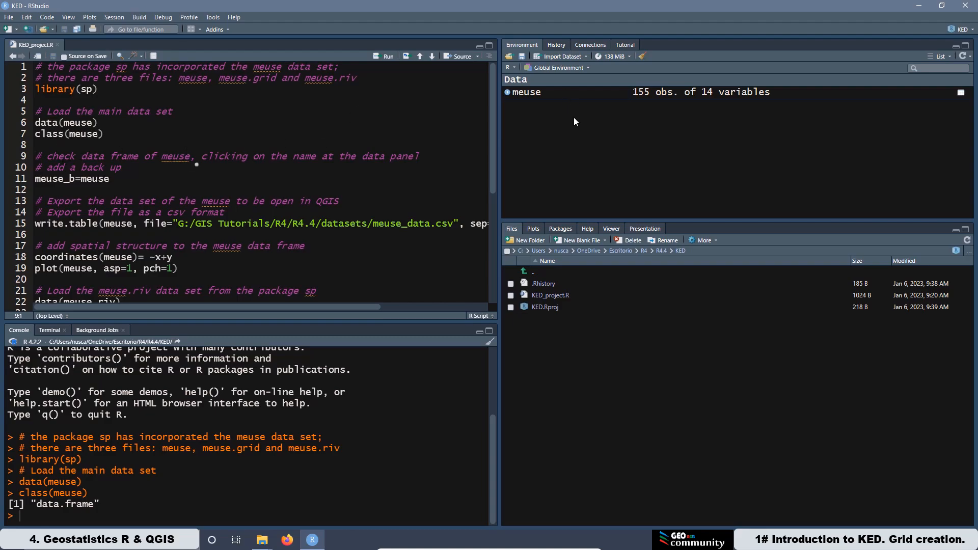
left_click(527, 92)
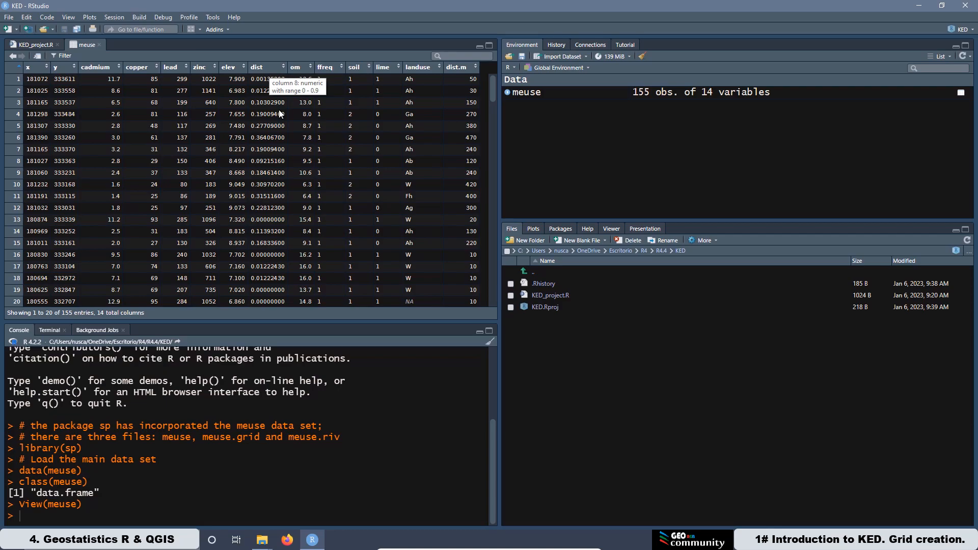
left_click(49, 42)
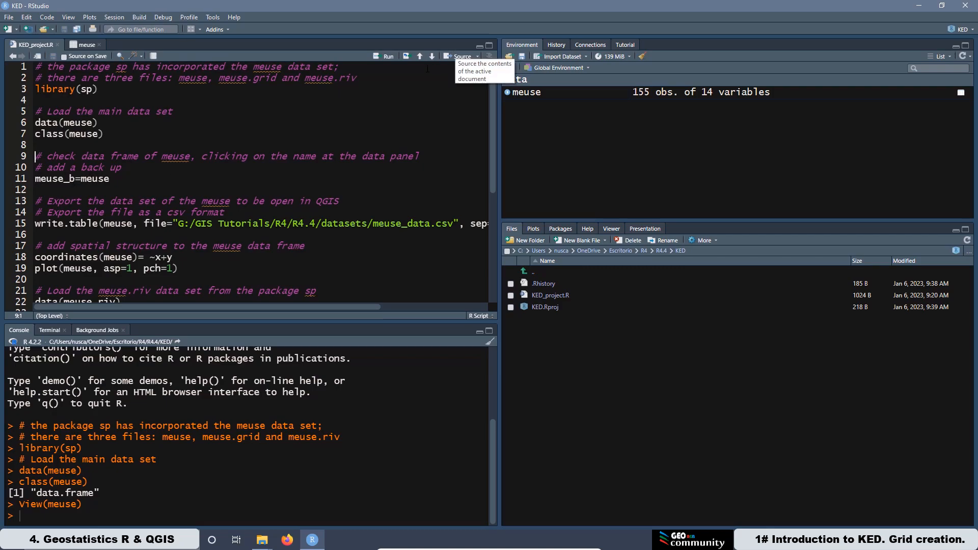
Step: Run the line that creates meuse_b as a backup copy of meuse
left_click(380, 58)
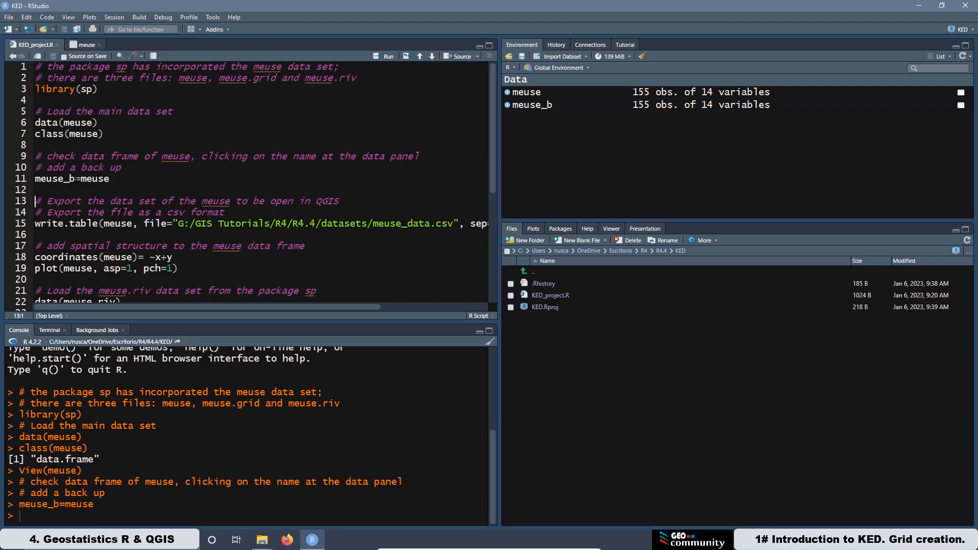
left_click_drag(75, 178, 35, 178)
key("Down")
key("Down")
left_click(168, 212)
left_click(184, 212)
key("Down")
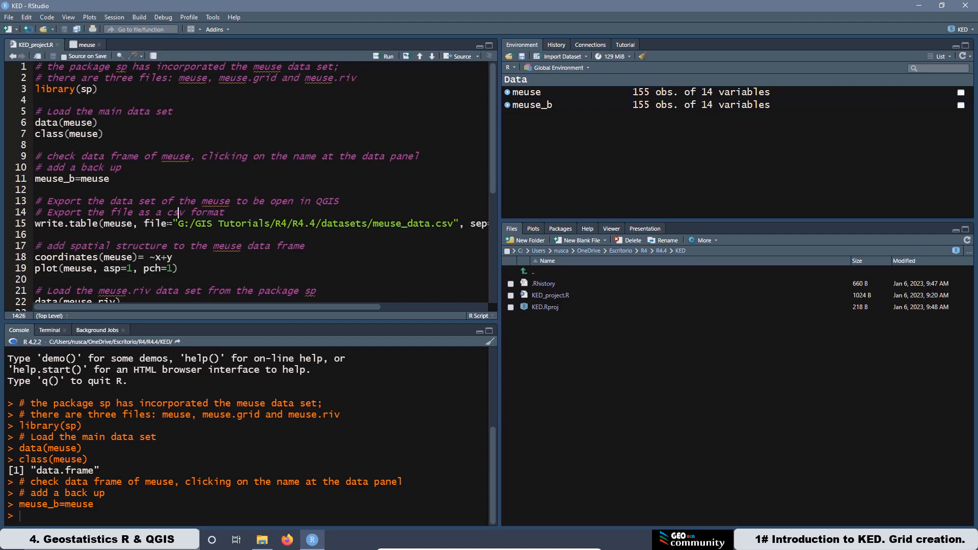
Step: Copy the full path of the dataset folder from the file explorer
left_click(262, 540)
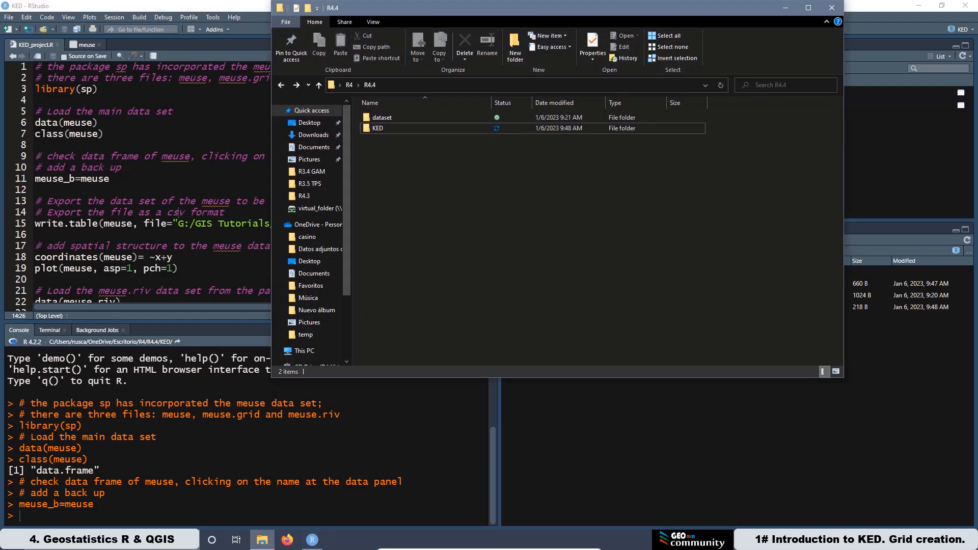
double_click(384, 120)
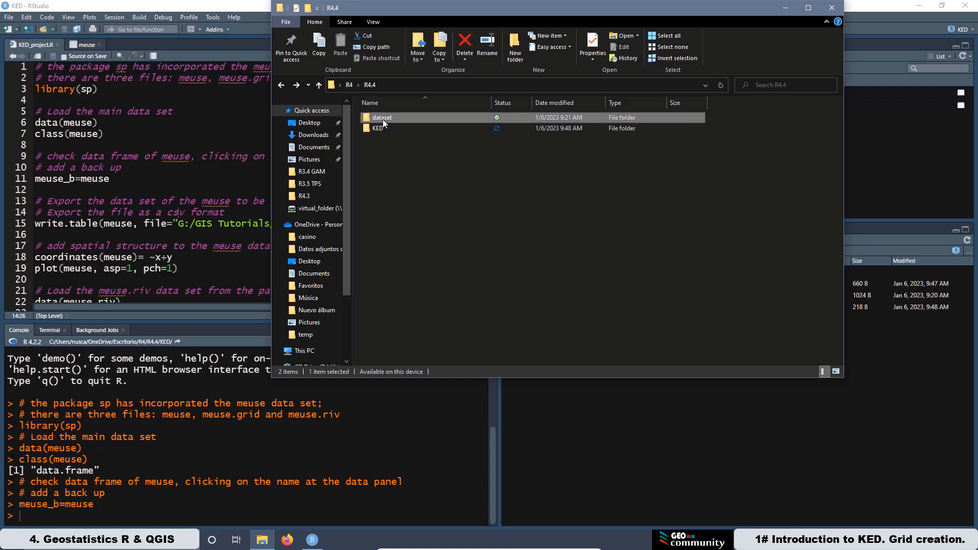
left_click(421, 83)
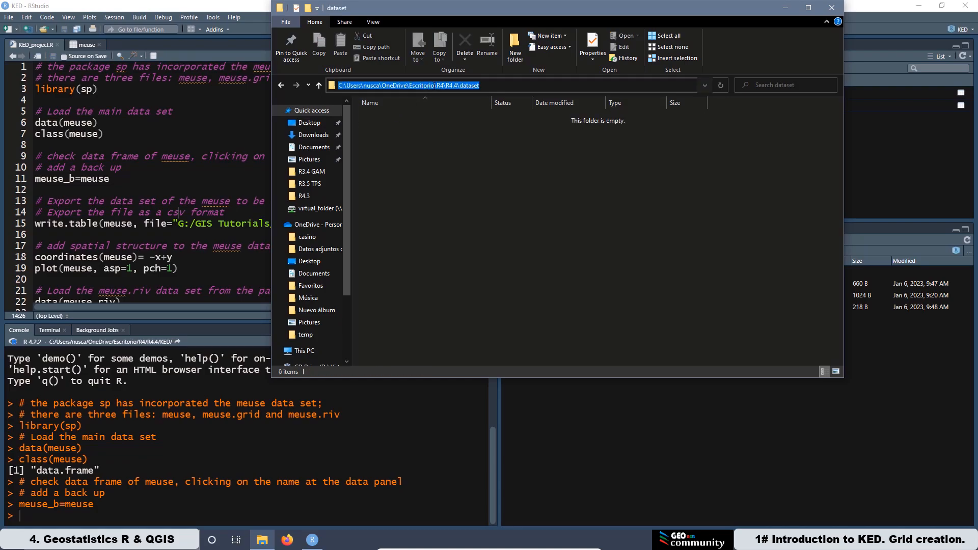
right_click(433, 85)
left_click(467, 116)
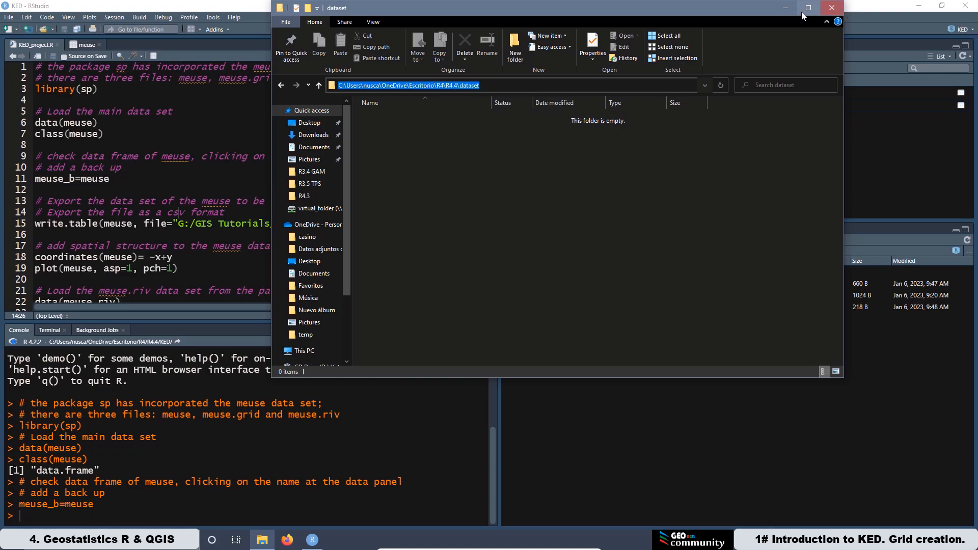
left_click(785, 8)
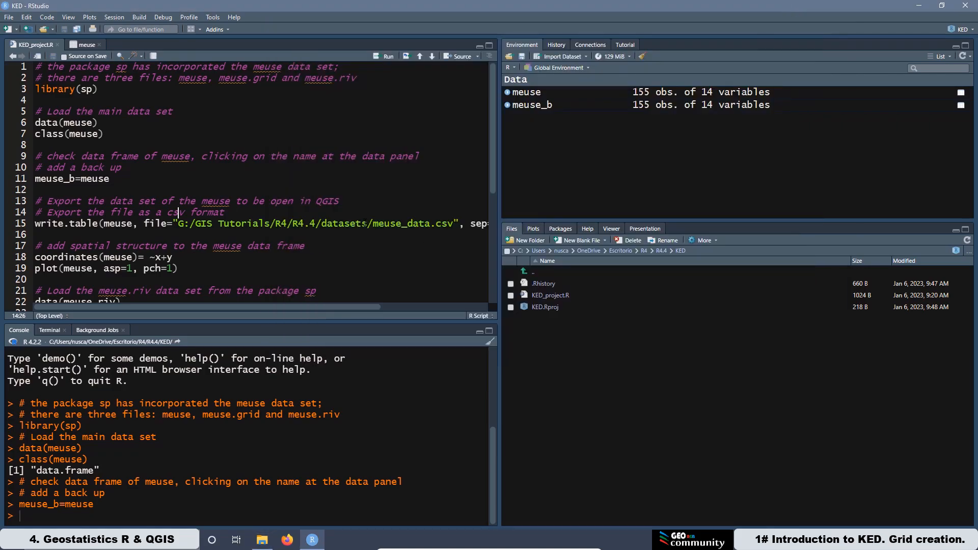
Step: Paste the copied dataset folder path into the write.table file argument, replacing the old folder path
left_click_drag(368, 224, 178, 225)
right_click(187, 224)
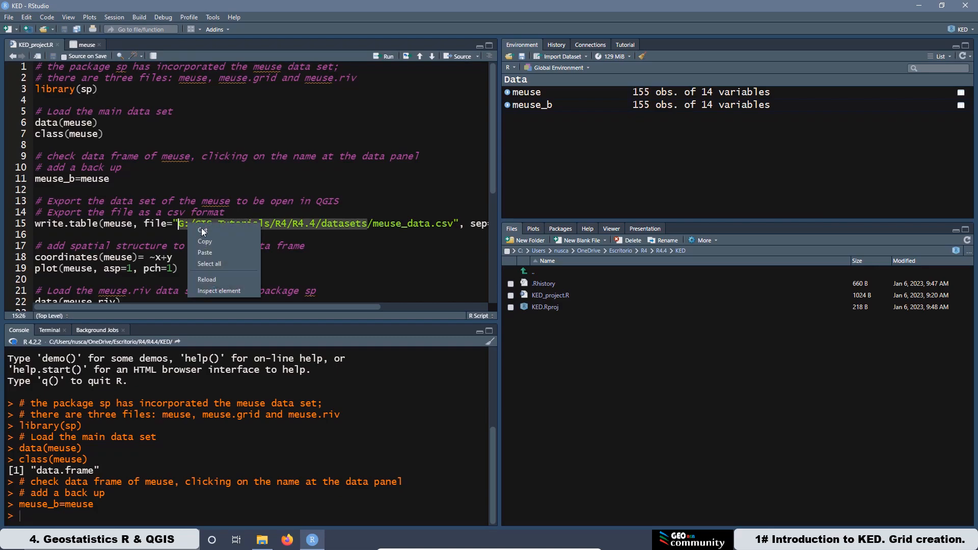
left_click(217, 254)
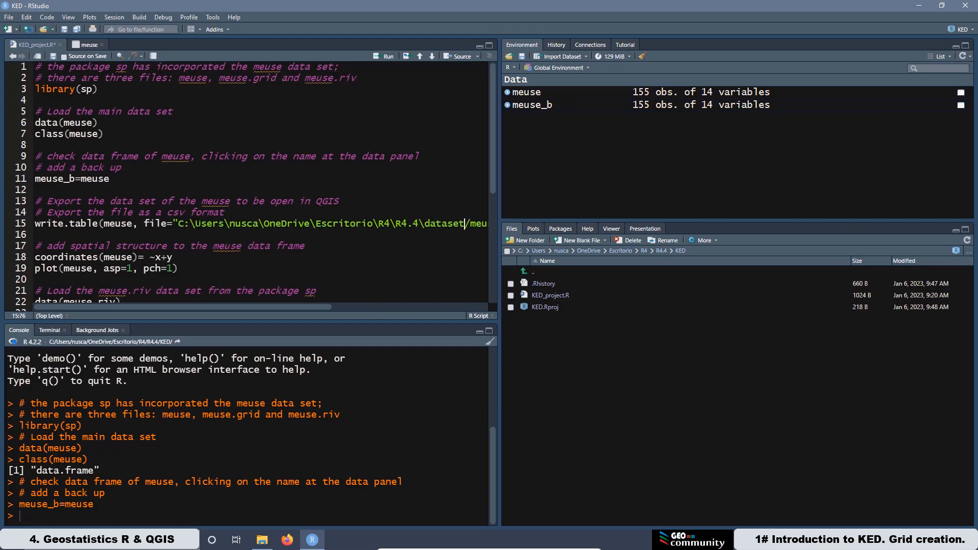
Step: Change every backslash in the pasted file path to a forward slash
left_click(191, 225)
key("Delete")
type("/")
left_click(225, 224)
left_click(264, 224)
key("BackSpace")
type("/")
left_click(312, 224)
key("Delete")
type("/")
left_click(379, 224)
key("BackSpace")
type("/")
left_click(392, 225)
key("Delete")
type("/")
left_click(426, 225)
key("BackSpace")
type("/")
Step: Run the export lines writing meuse to meuse_data.csv with sep="," and row.names = FALSE
left_click_drag(305, 306, 396, 304)
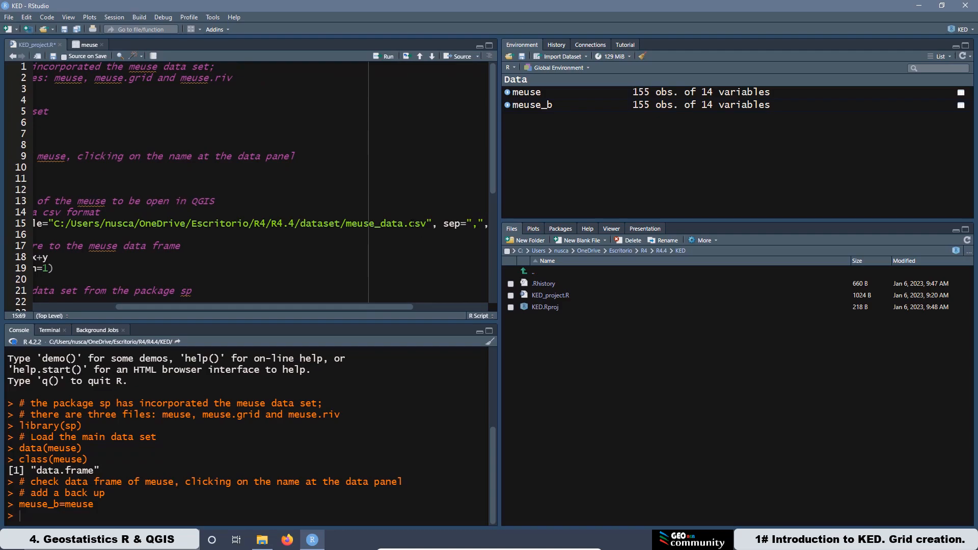
left_click(346, 224)
left_click_drag(346, 224, 403, 225)
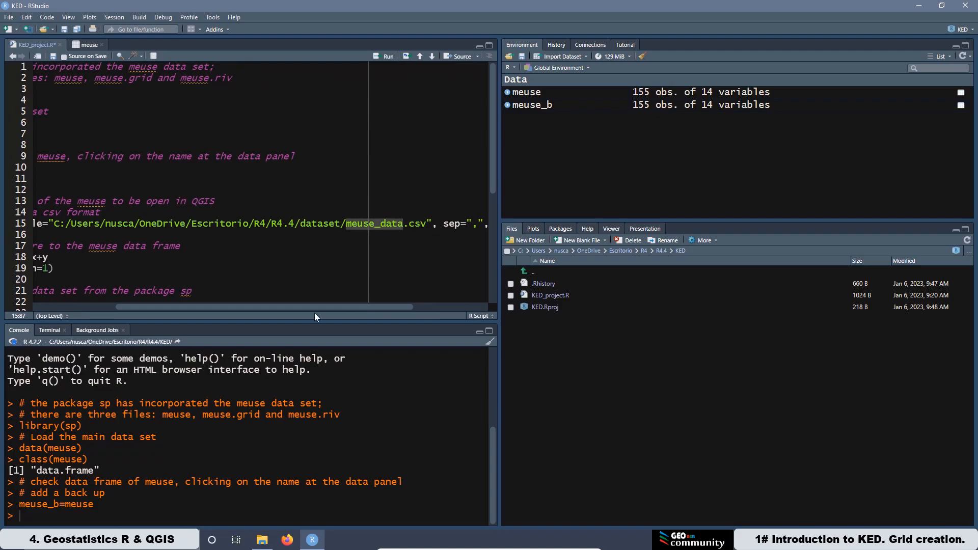
left_click_drag(325, 307, 412, 310)
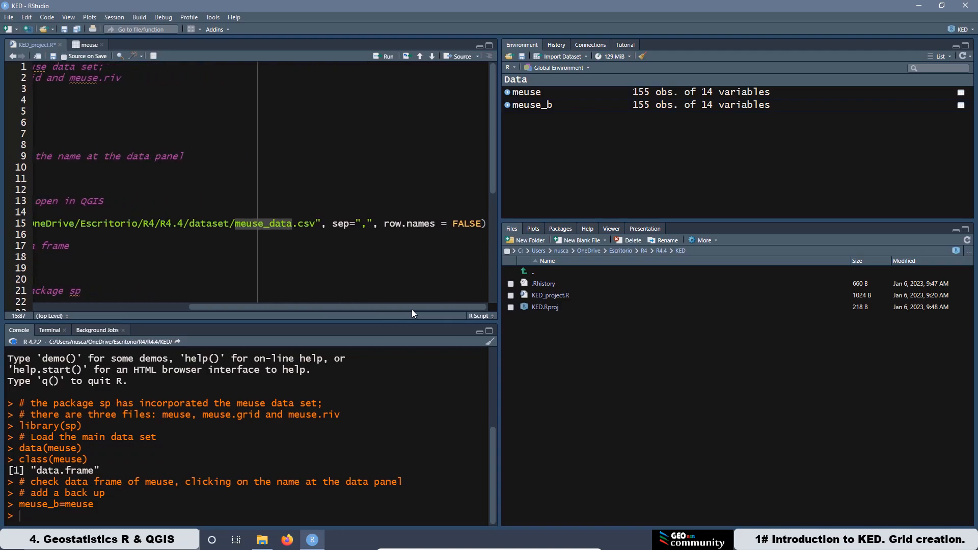
left_click_drag(332, 224, 483, 224)
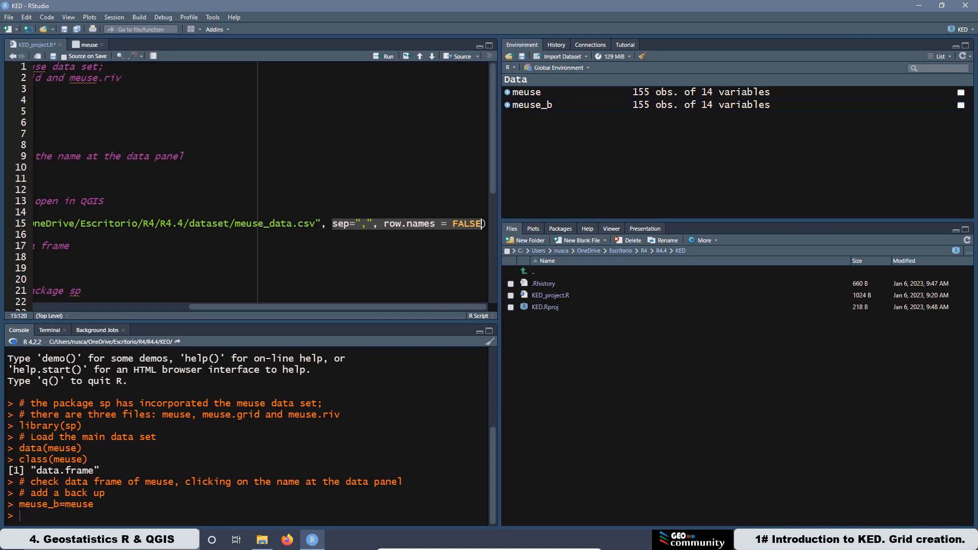
left_click_drag(411, 307, 148, 311)
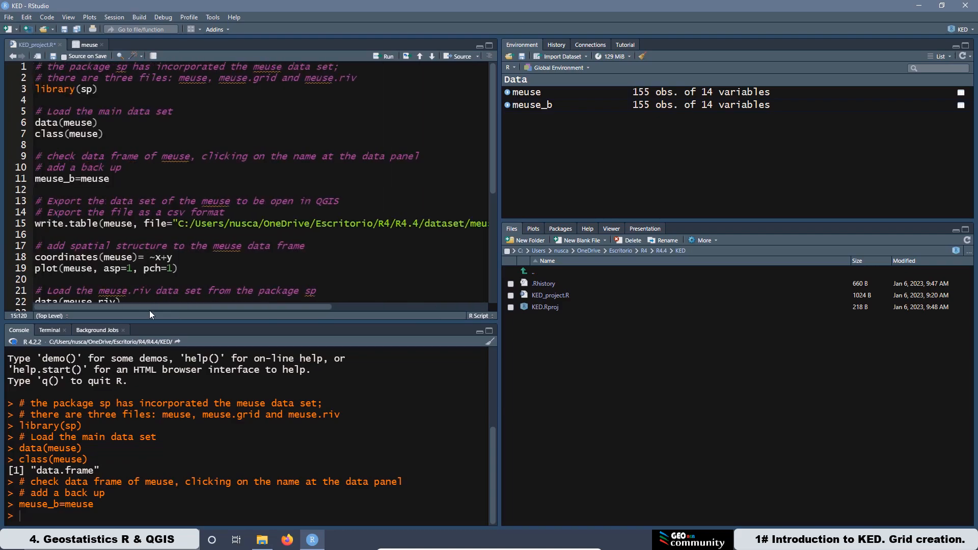
left_click(35, 201)
left_click_drag(97, 224, 39, 225)
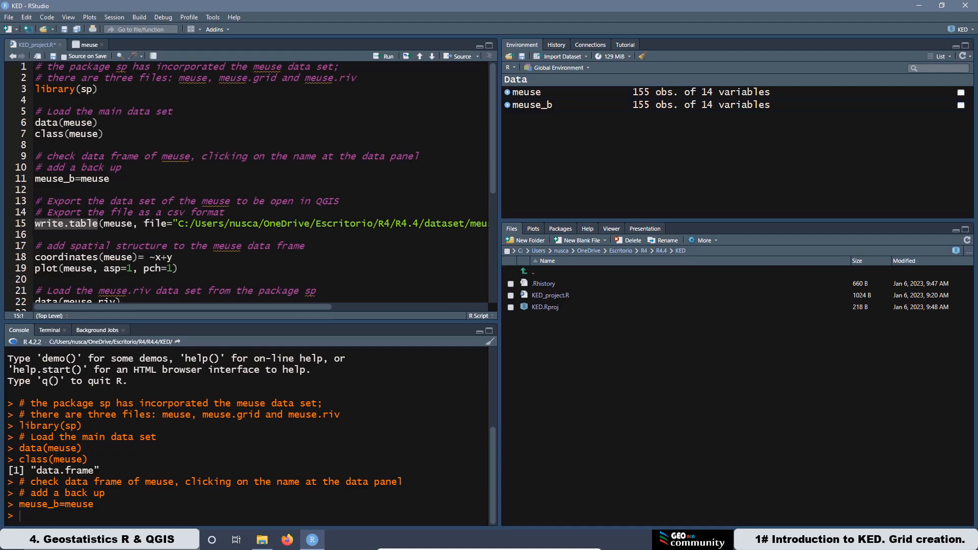
left_click(35, 202)
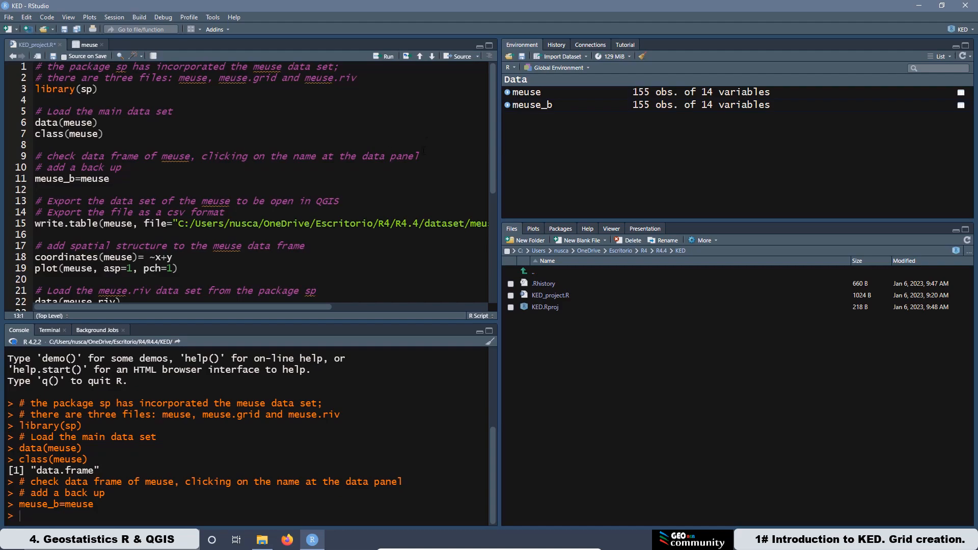
left_click(382, 57)
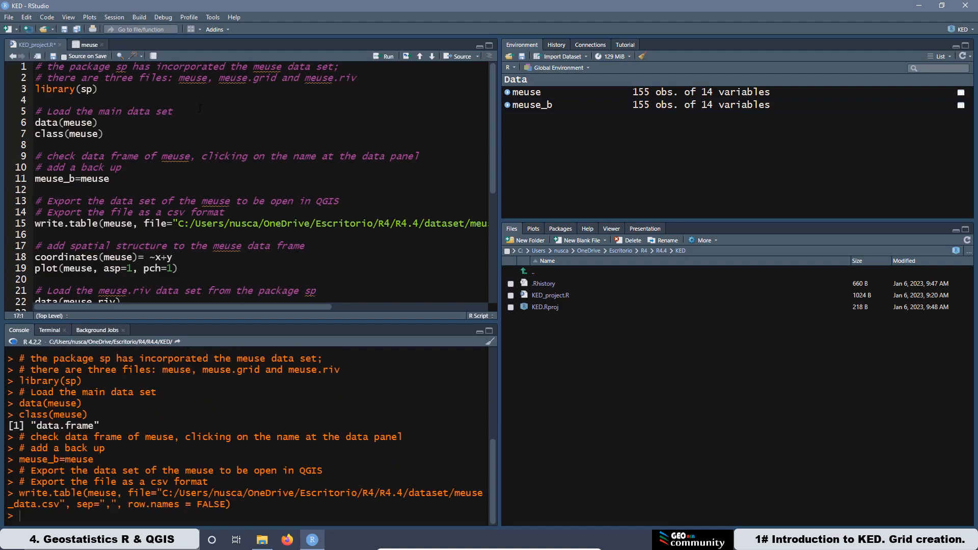
Step: Open the exported meuse_data.csv in OpenOffice Calc, comma-separated, to check its contents, then close it
left_click(262, 539)
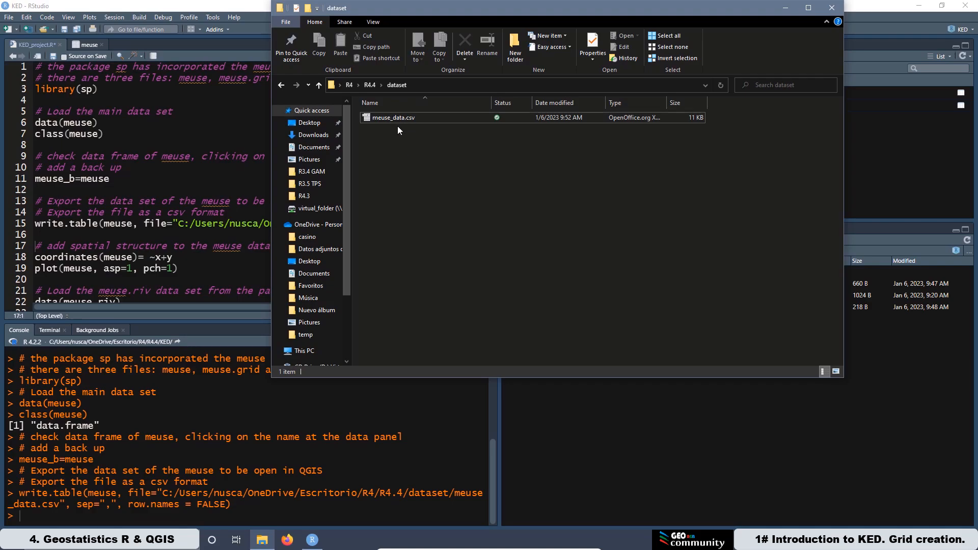
right_click(396, 116)
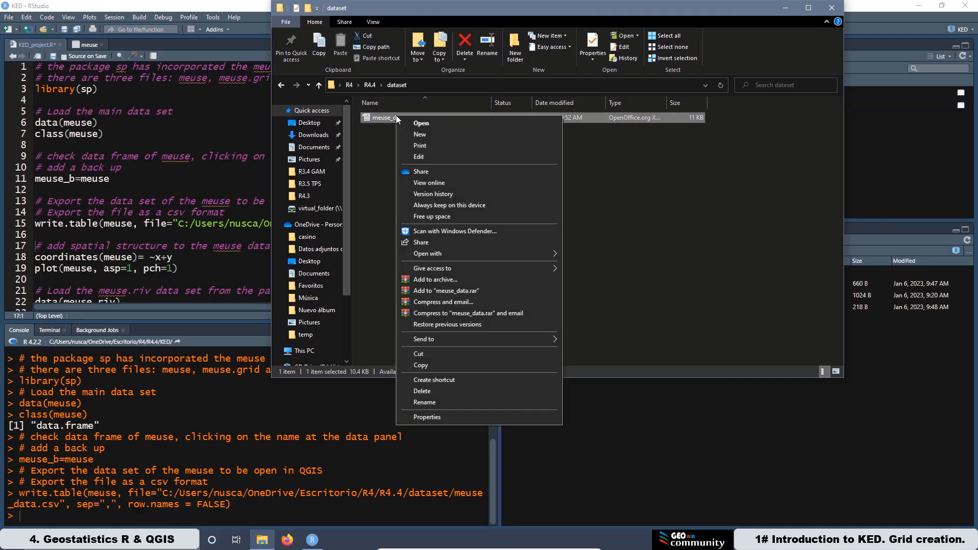
mouse_move(455, 255)
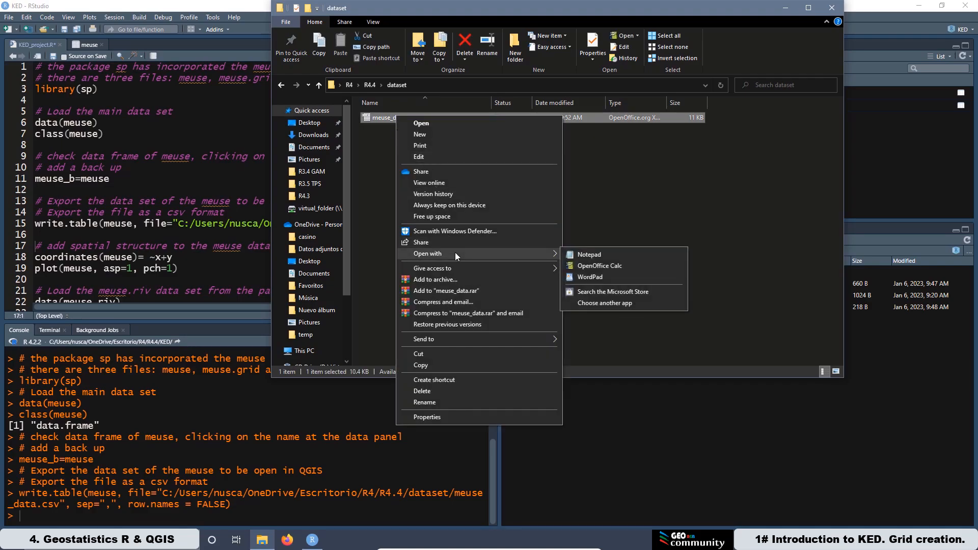
left_click(600, 266)
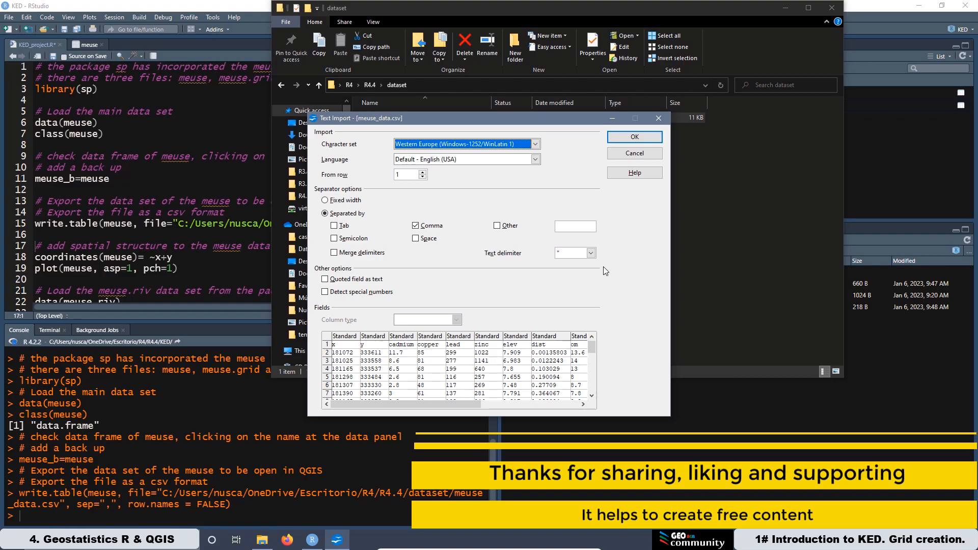
left_click(634, 138)
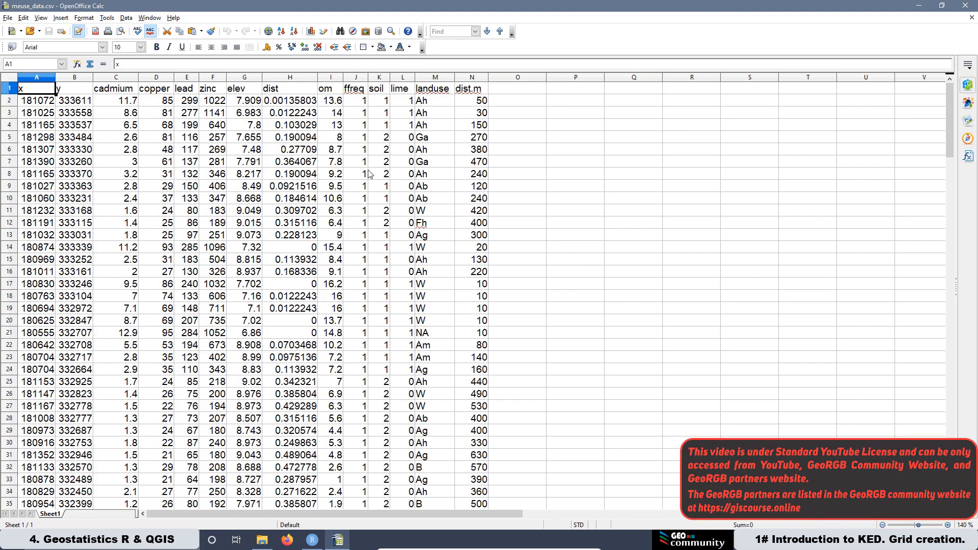
left_click(970, 7)
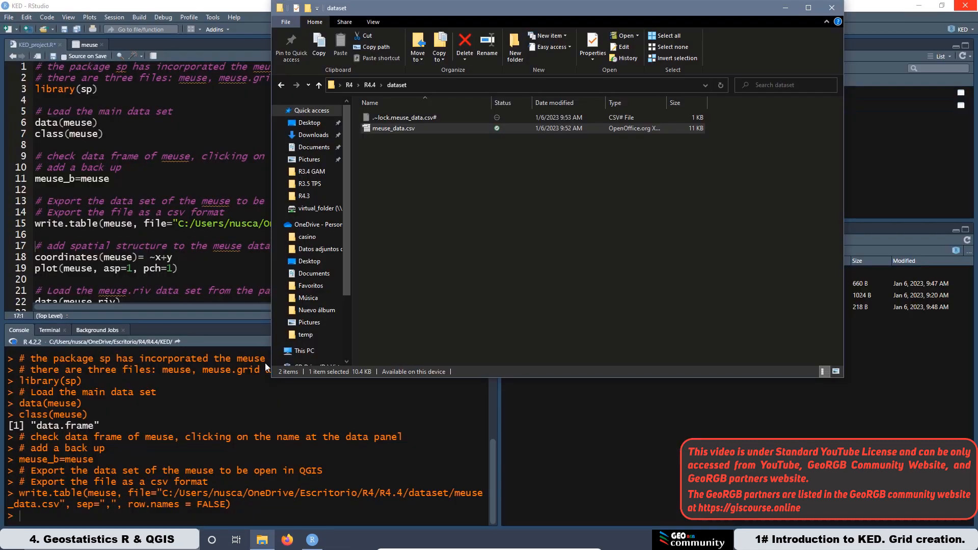
left_click(785, 10)
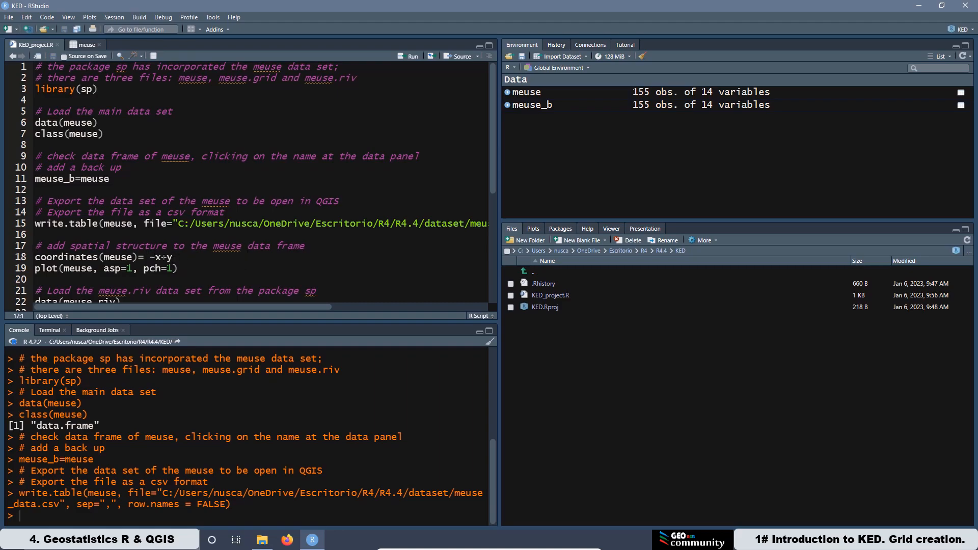
Step: Run coordinates(meuse)= ~x+y and plot(meuse, asp=1, pch=1), then view the plot zoomed
left_click(403, 57)
left_click(403, 57)
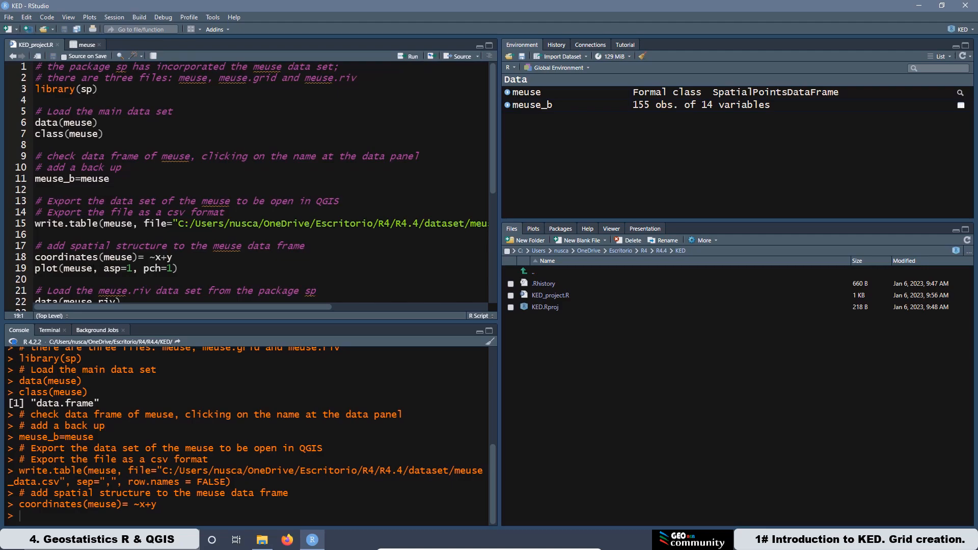
left_click(63, 268)
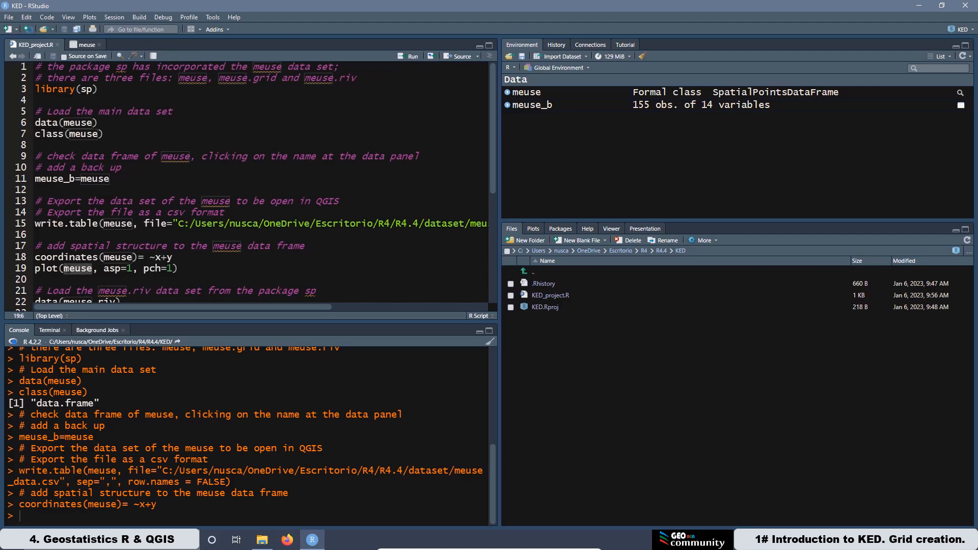
key("Home")
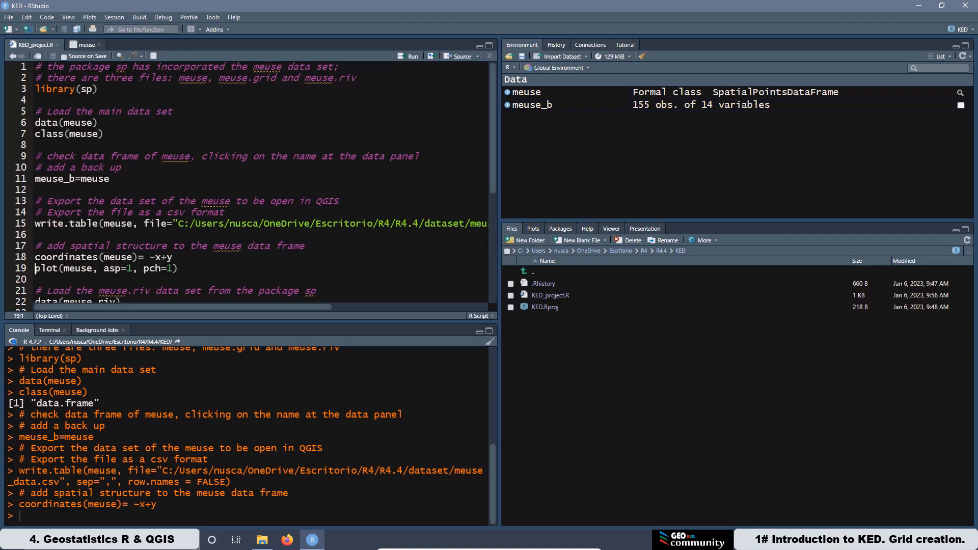
left_click(410, 56)
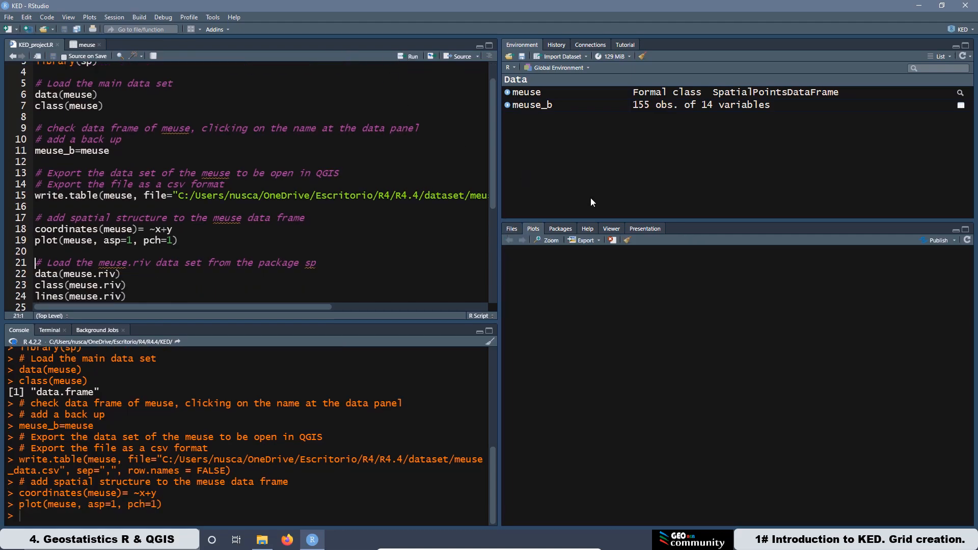
left_click(537, 241)
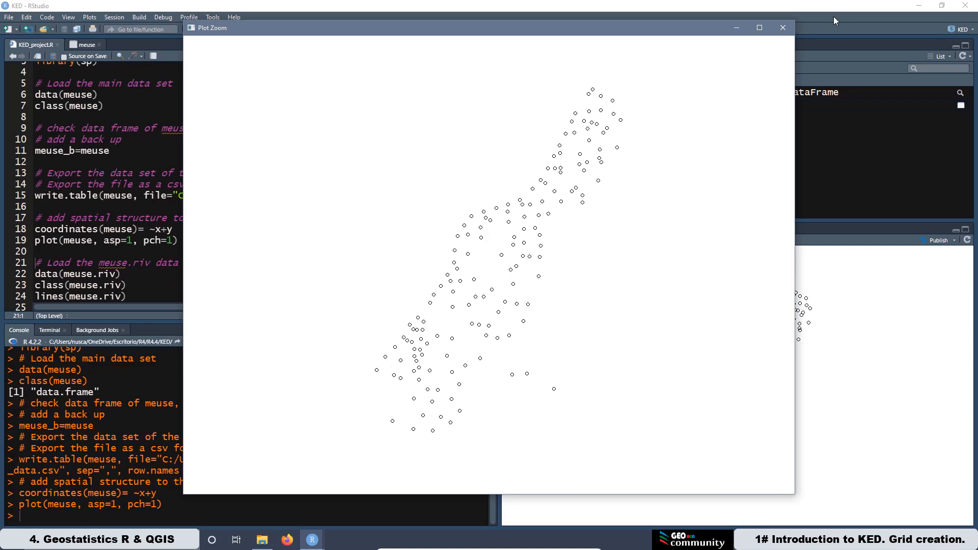
left_click(782, 29)
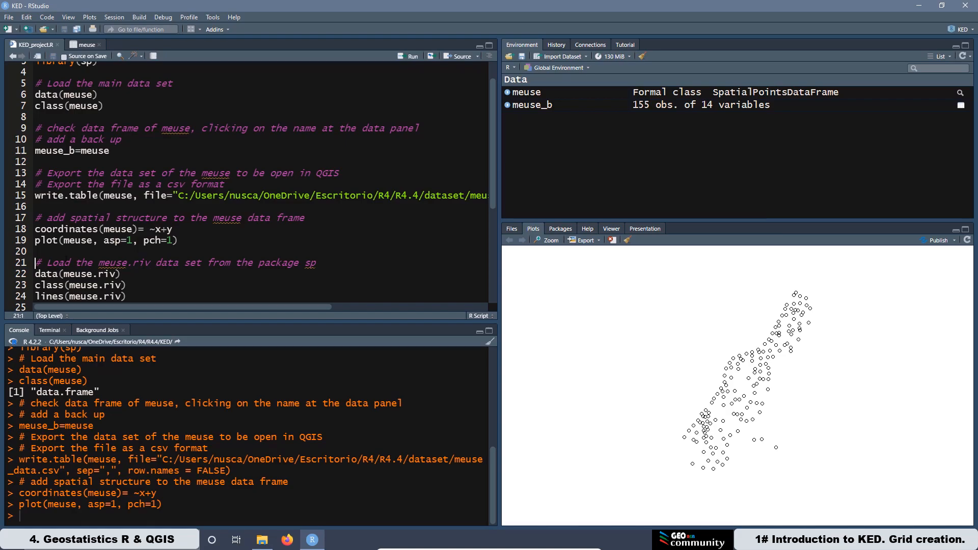
Step: Load meuse.riv, check its class, and draw the river lines on the points plot
left_click(400, 57)
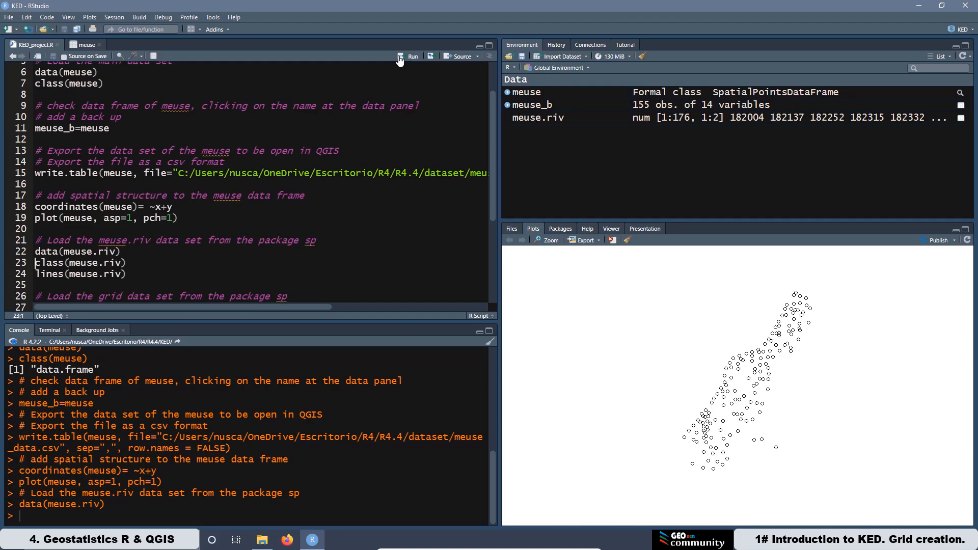
left_click(401, 58)
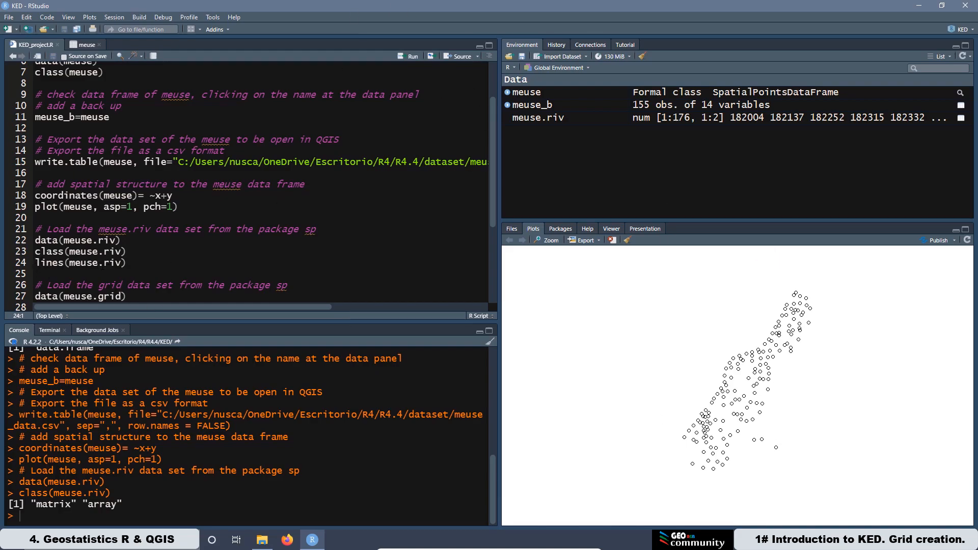
left_click(402, 58)
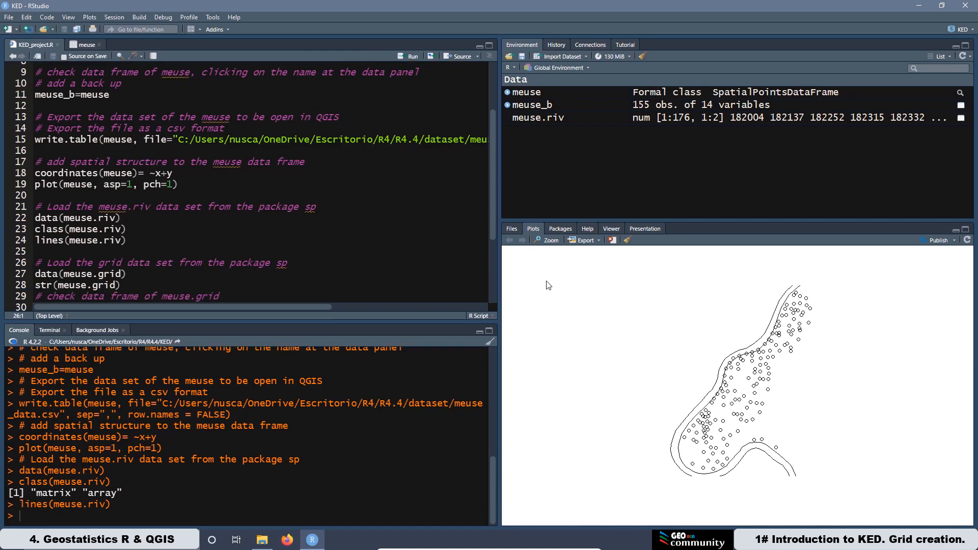
Step: View the points plot with the river lines enlarged, then close the zoom window
left_click(540, 245)
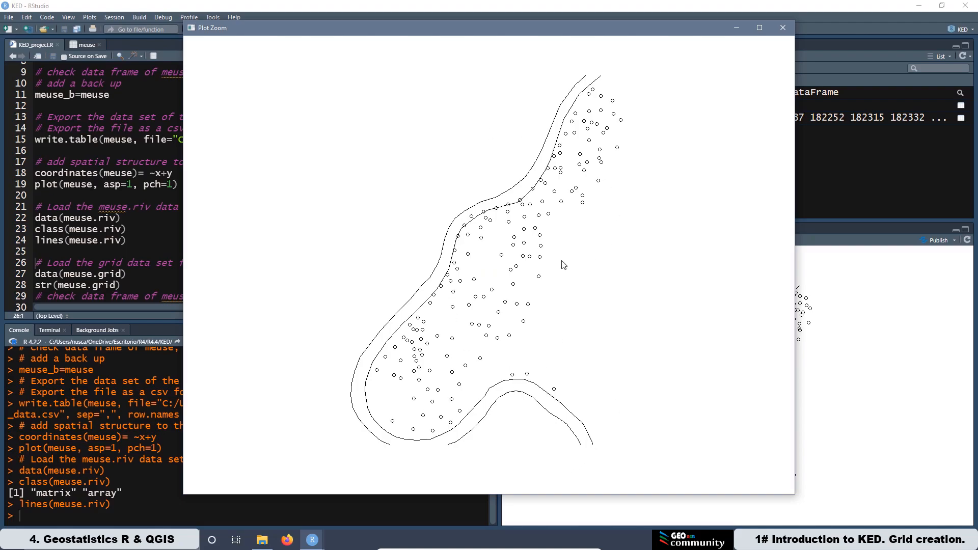
left_click(780, 27)
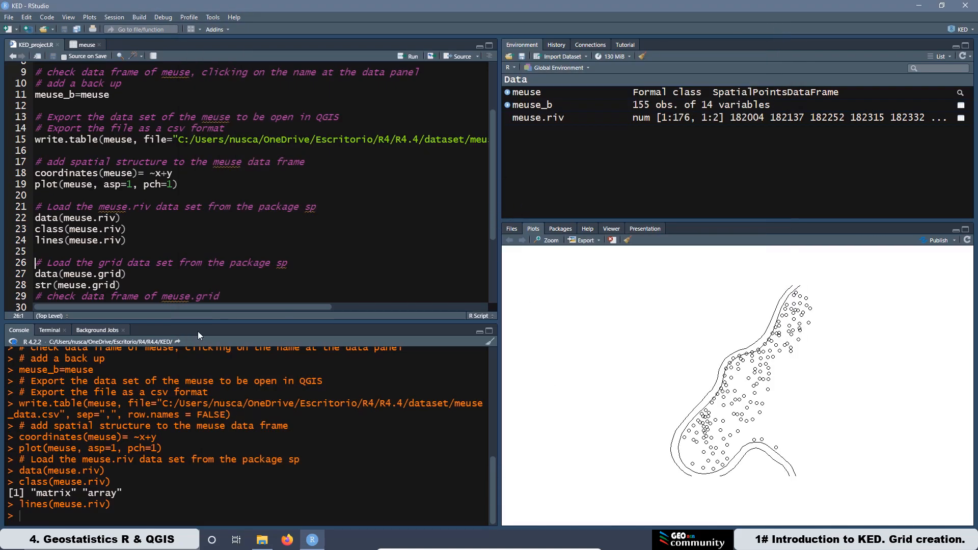
Step: Load meuse.grid, show its structure with str(), and open it in the data viewer
left_click(409, 57)
left_click(409, 56)
left_click(409, 56)
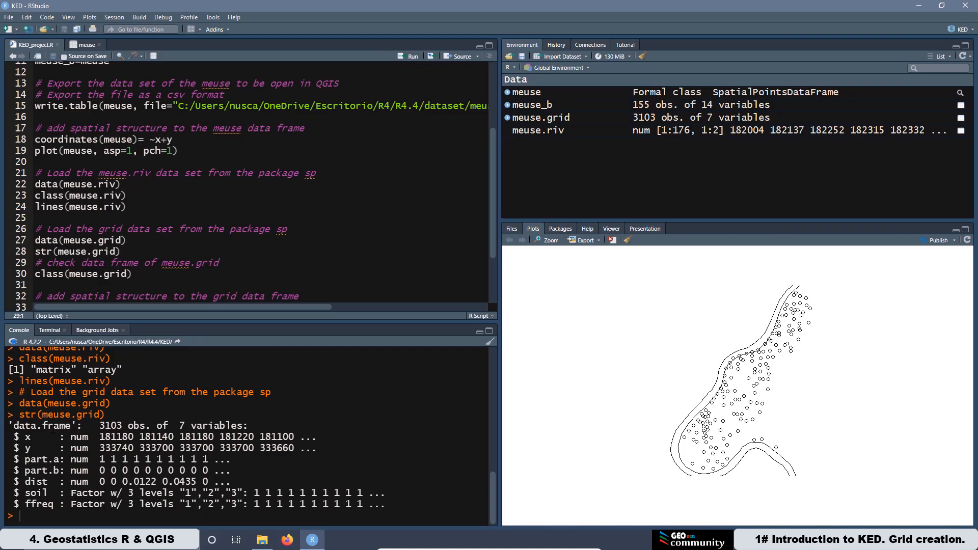
left_click(540, 123)
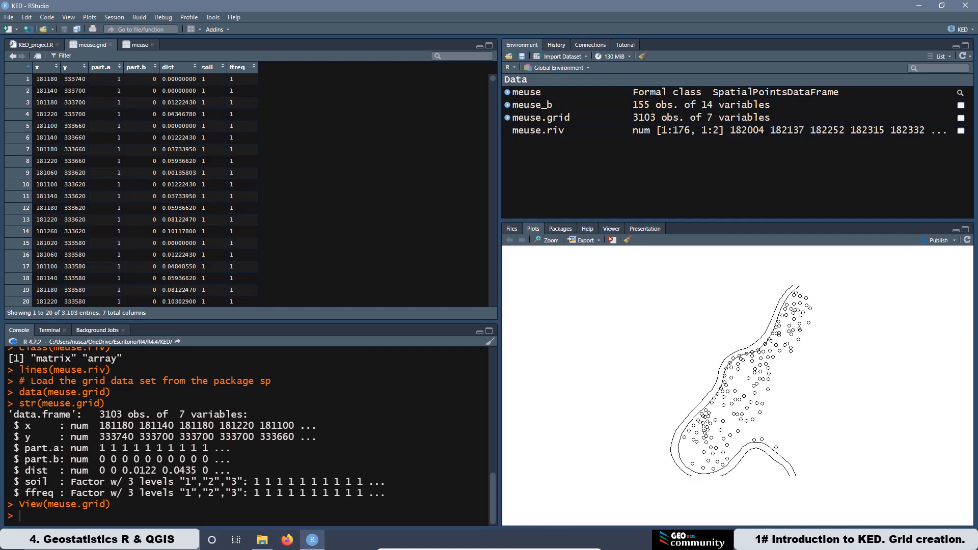
left_click_drag(122, 415, 100, 415)
left_click_drag(71, 414, 16, 416)
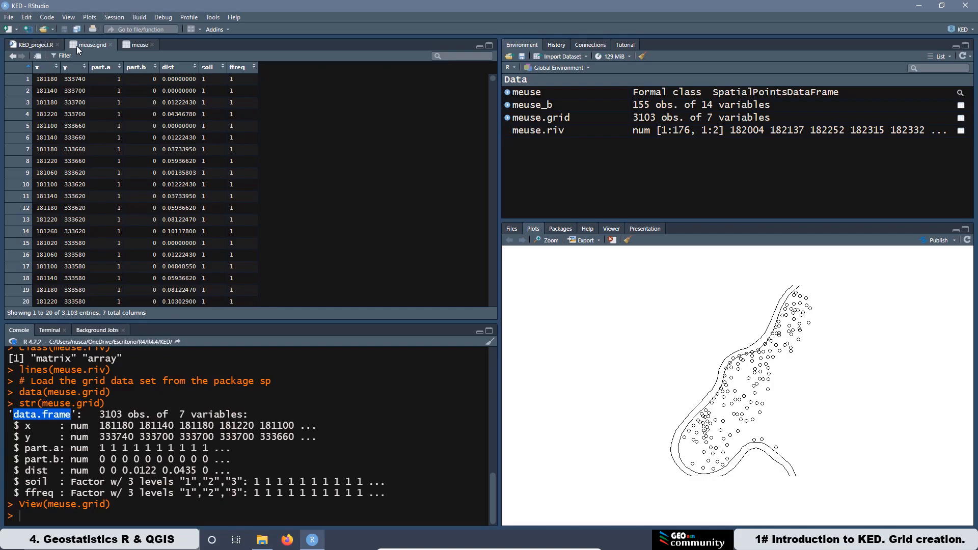
left_click(39, 44)
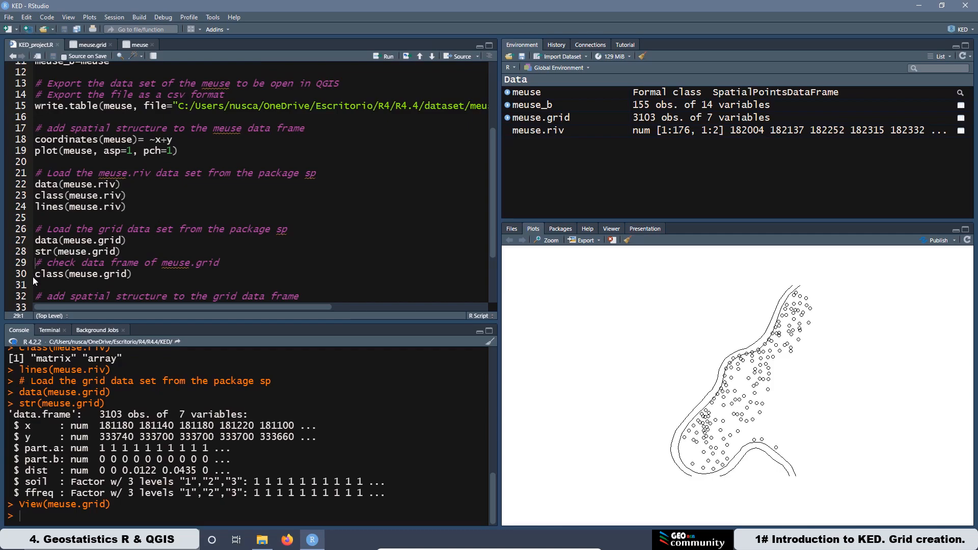
Step: Run class(meuse.grid), coordinates(meuse.grid)= ~x+y and plot(meuse.grid)
left_click(378, 57)
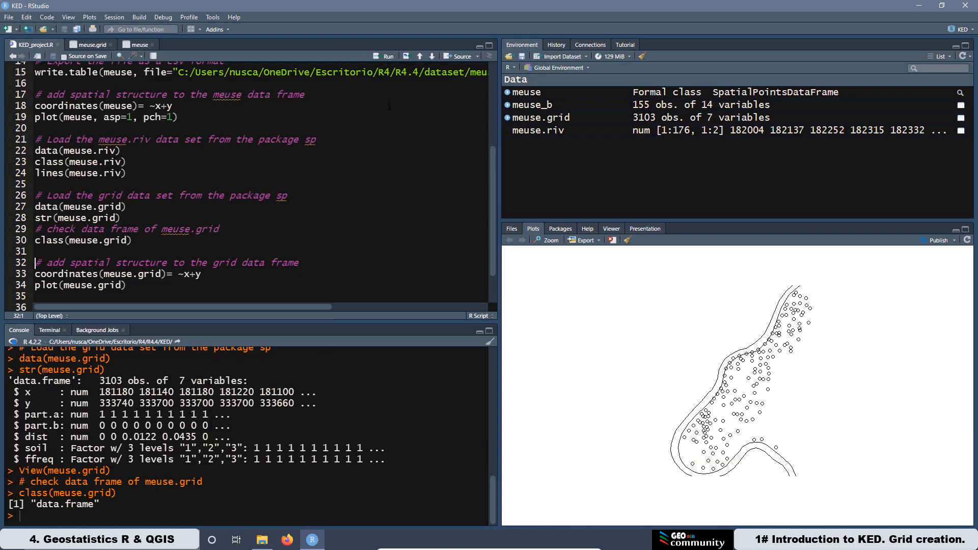
left_click(385, 56)
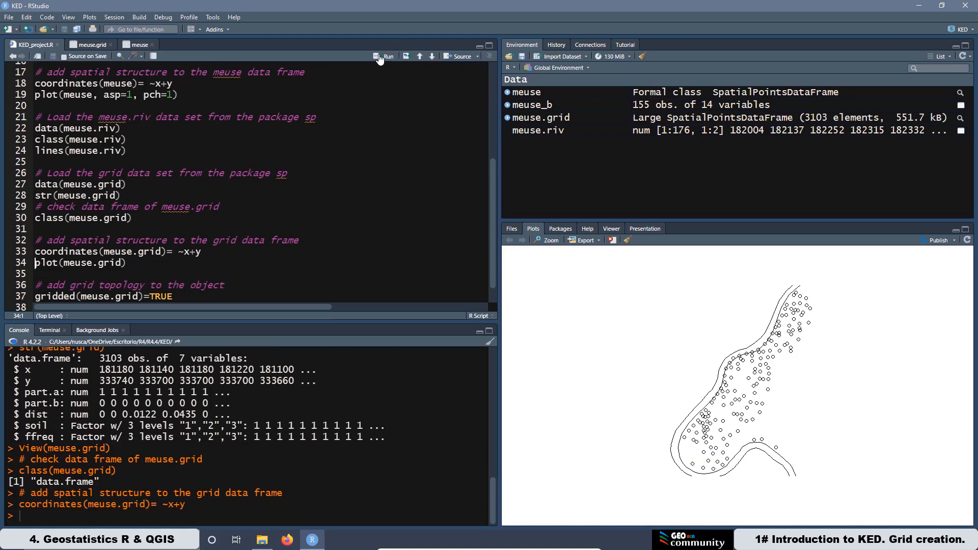
left_click(385, 56)
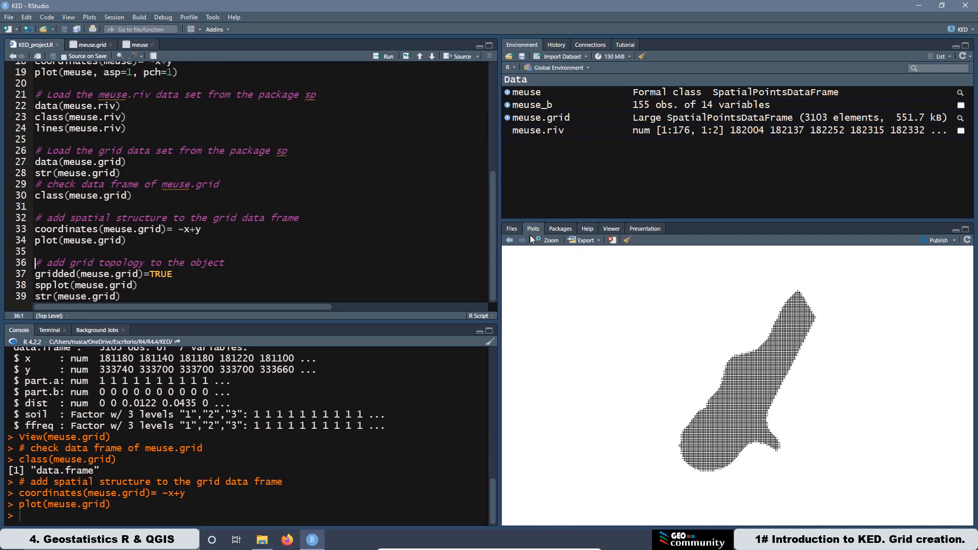
Step: View the grid plot enlarged, then close the zoom window
left_click(549, 240)
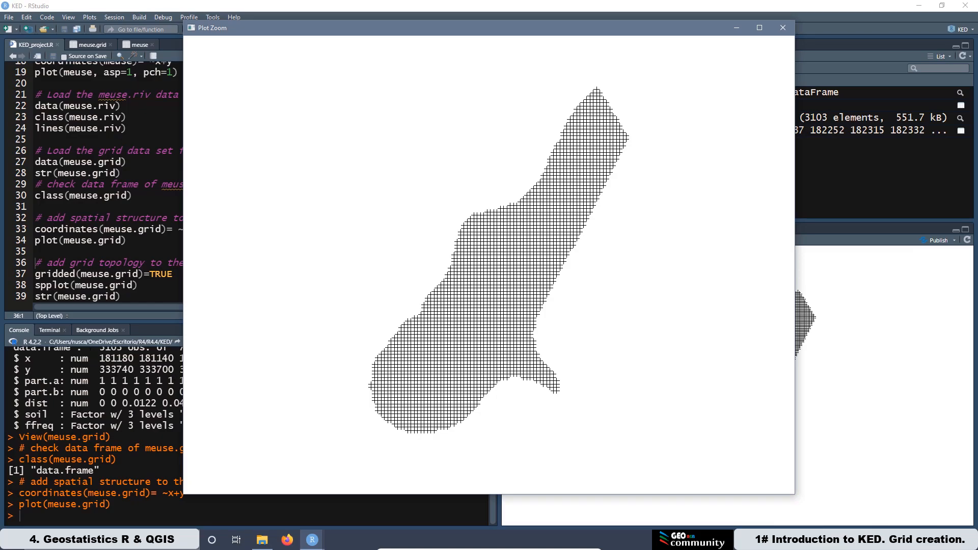
scroll(95, 433, "up", 1)
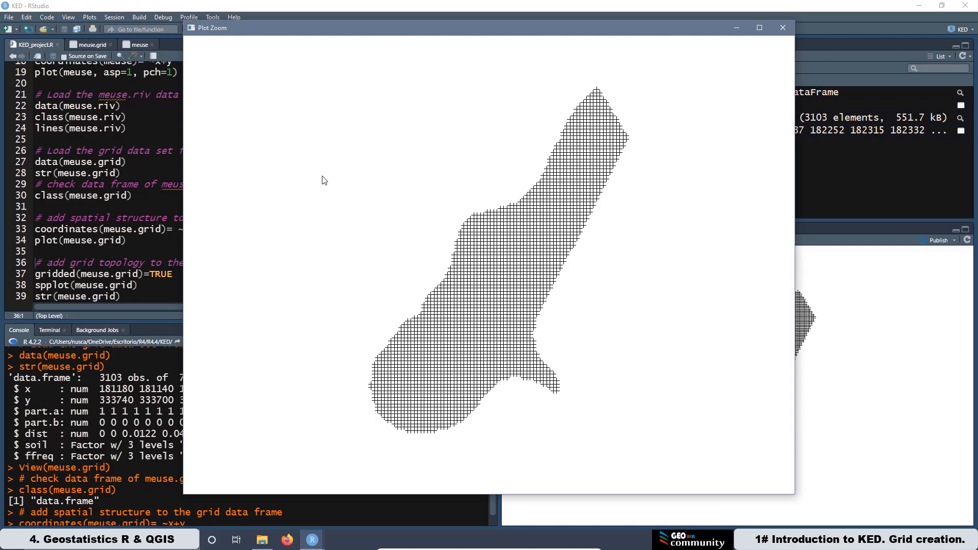
left_click(785, 29)
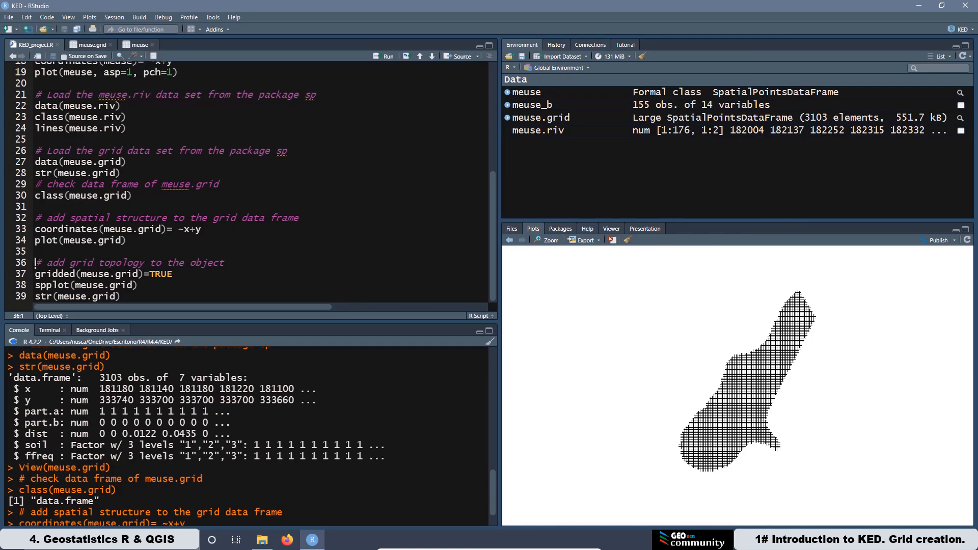
Step: Run gridded(meuse.grid)=TRUE and spplot(meuse.grid), then inspect the grid table and the enlarged plot
left_click(377, 57)
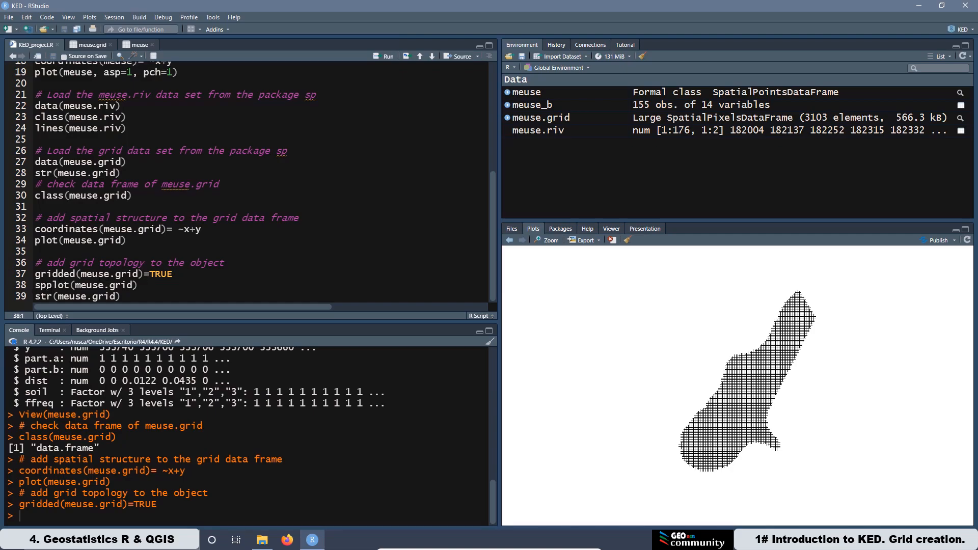
left_click(41, 285)
left_click(36, 285)
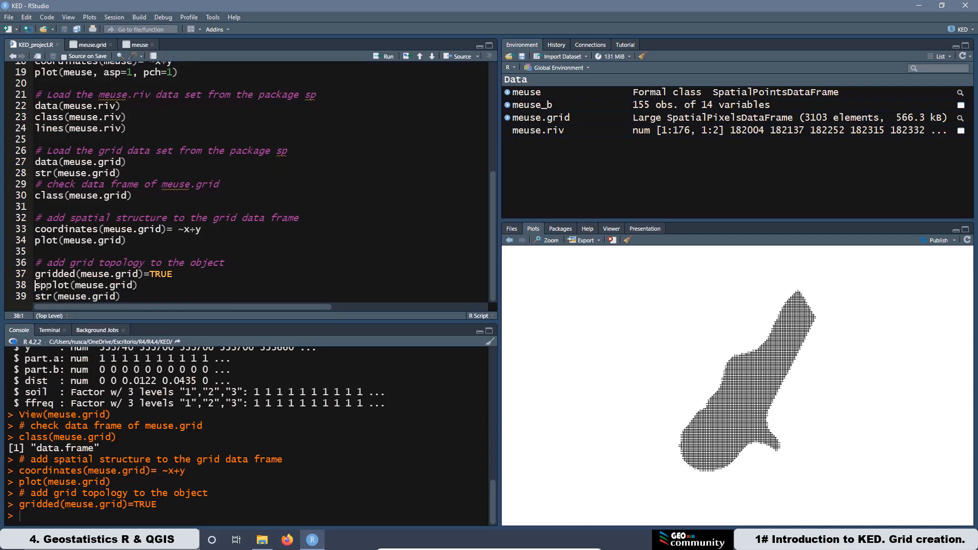
left_click(379, 60)
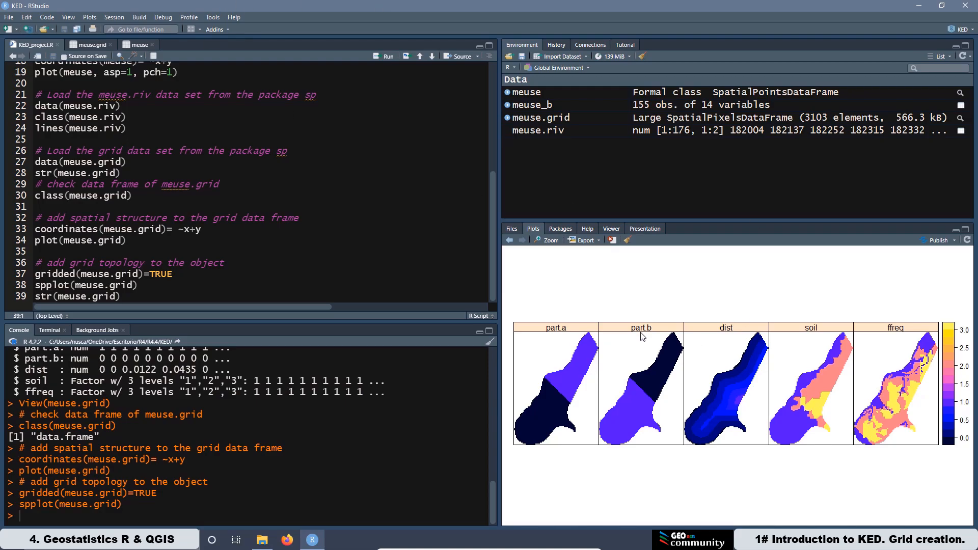
left_click(84, 44)
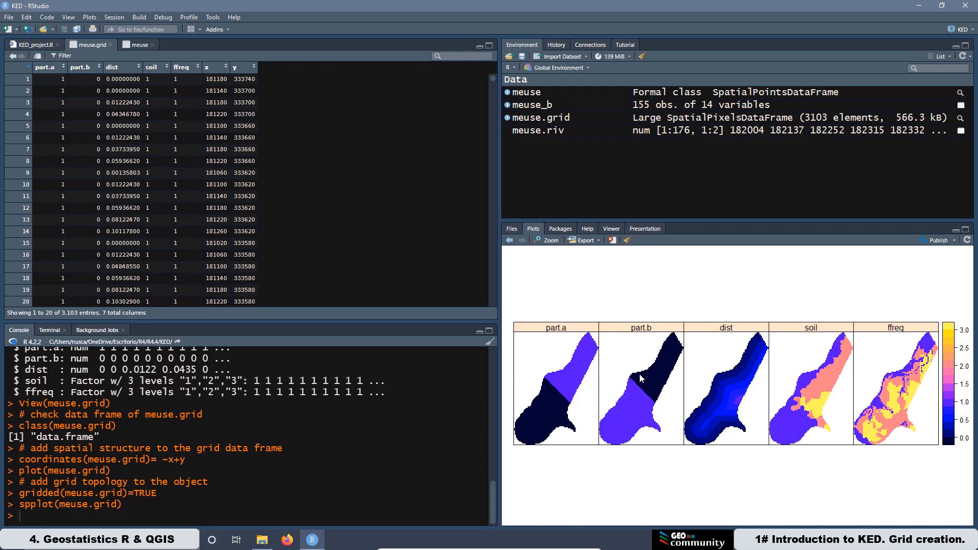
left_click(541, 241)
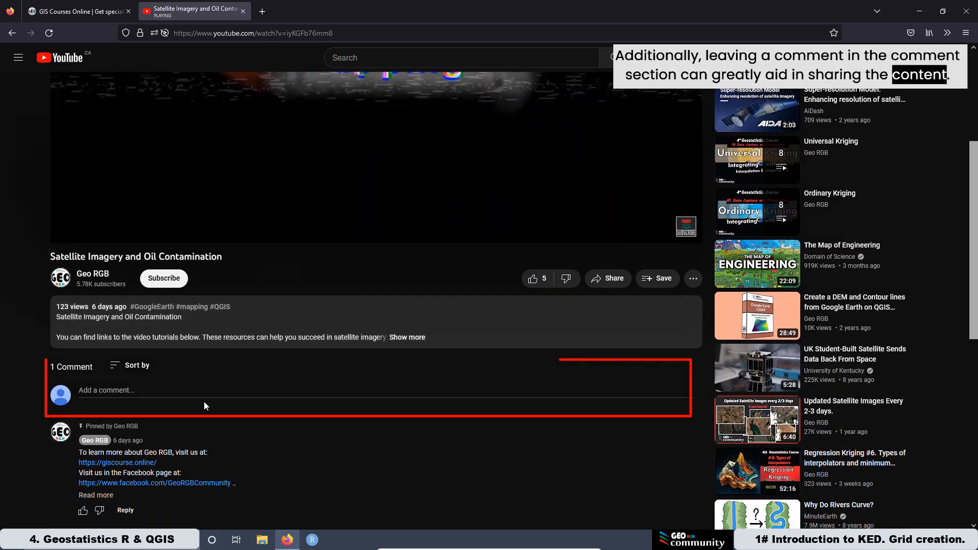
left_click(76, 11)
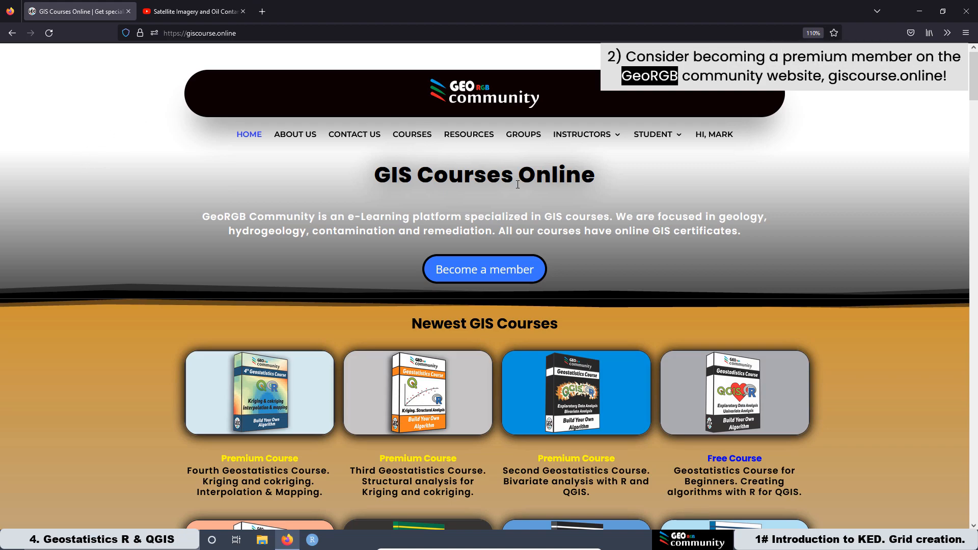
left_click(474, 272)
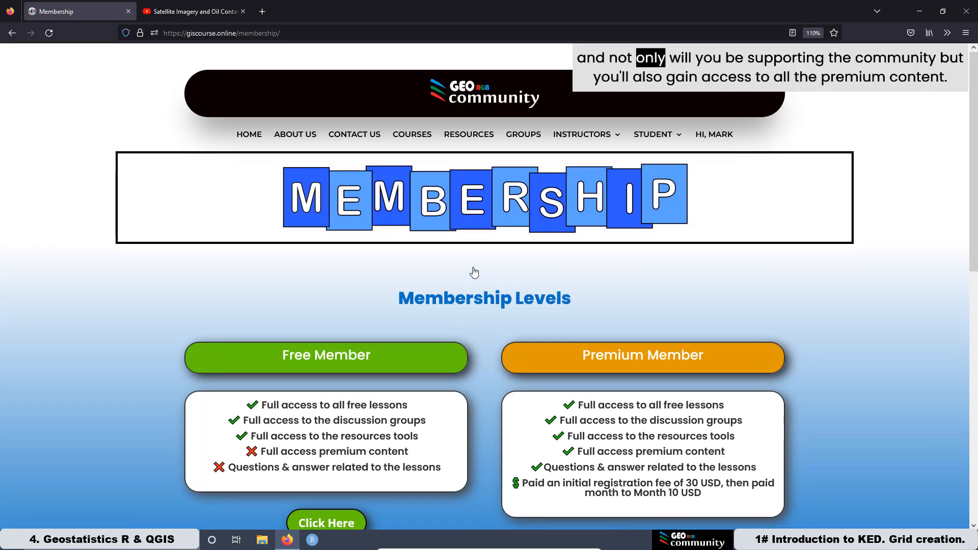
scroll(474, 273, "down", 3)
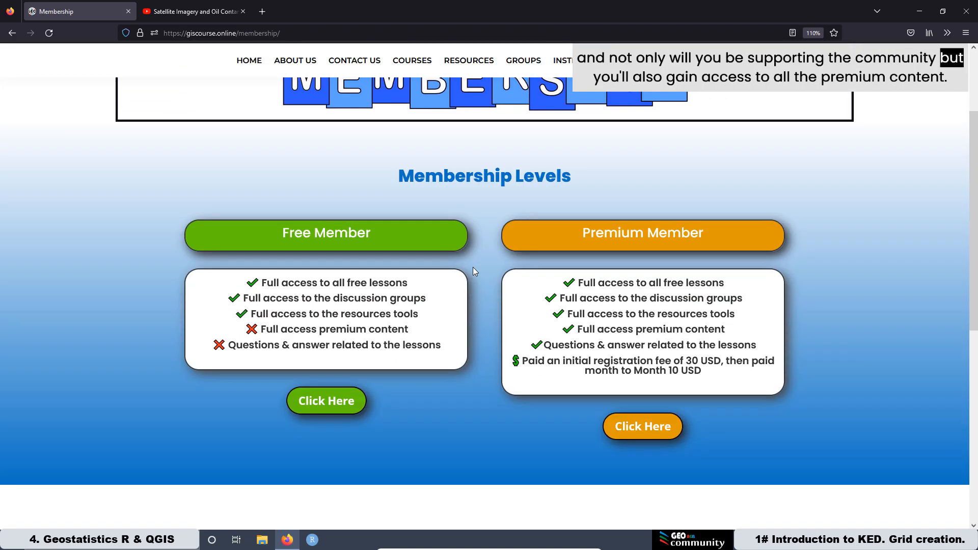
scroll(473, 267, "up", 2)
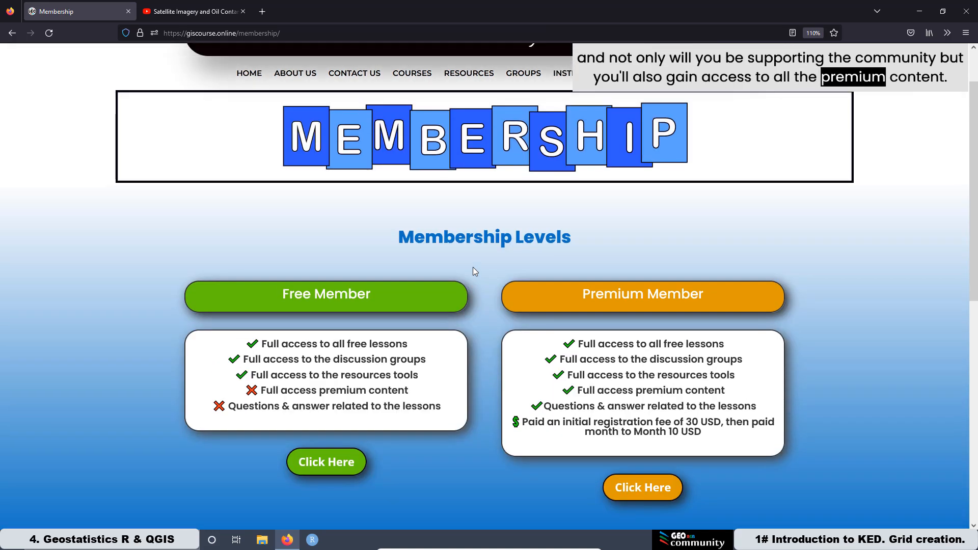
scroll(219, 168, "down", 8)
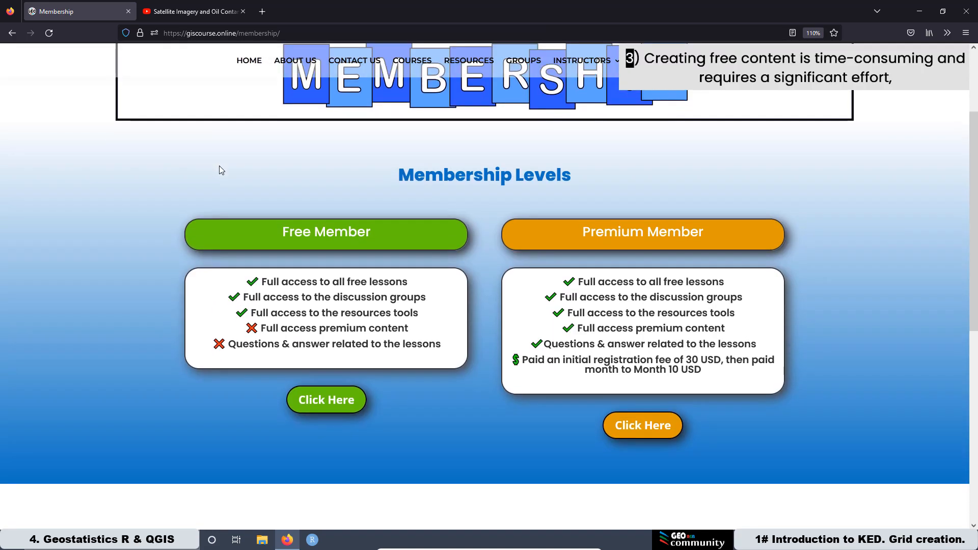
scroll(296, 156, "down", 2)
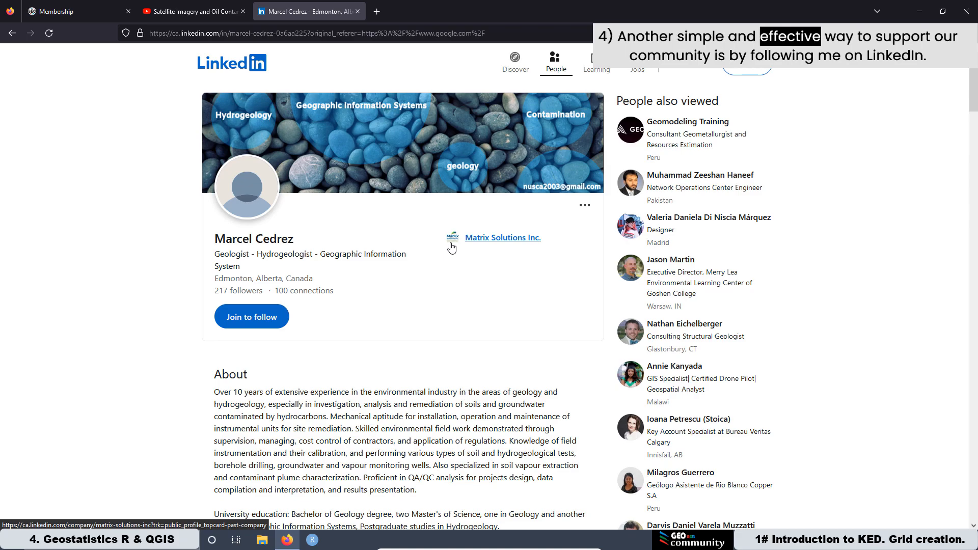
scroll(452, 247, "down", 2)
scroll(451, 248, "down", 3)
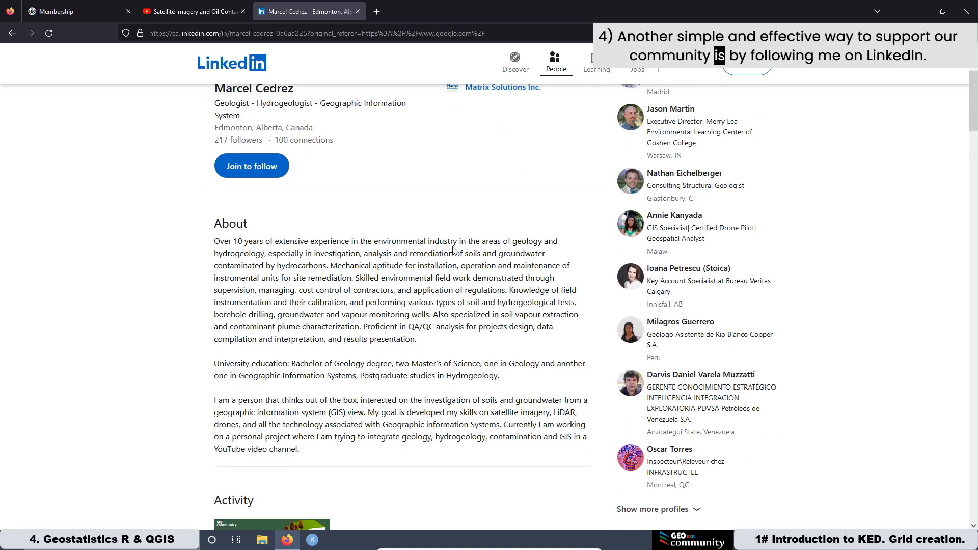
scroll(454, 247, "down", 6)
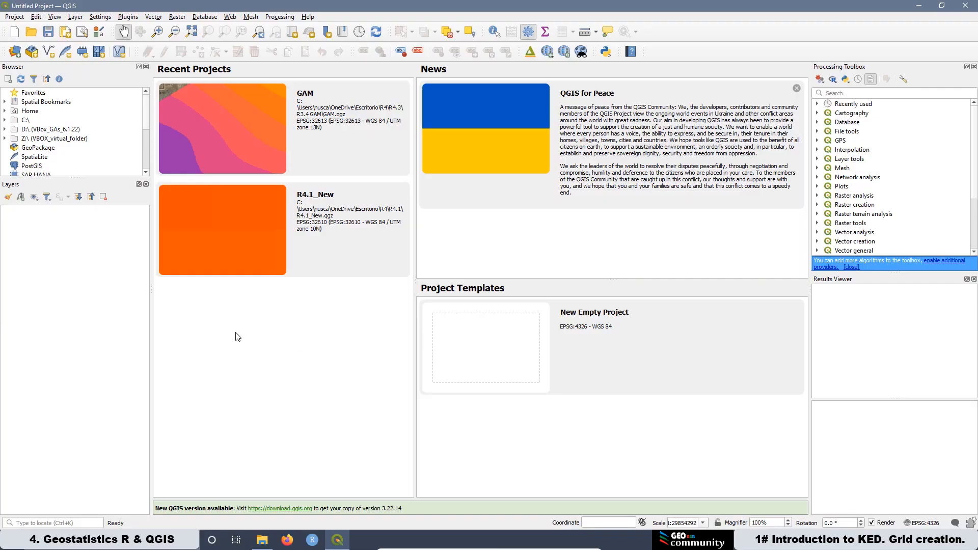
Step: Open meuse_data.csv in OpenOffice Calc with the comma import settings and insert an empty first column
left_click(262, 540)
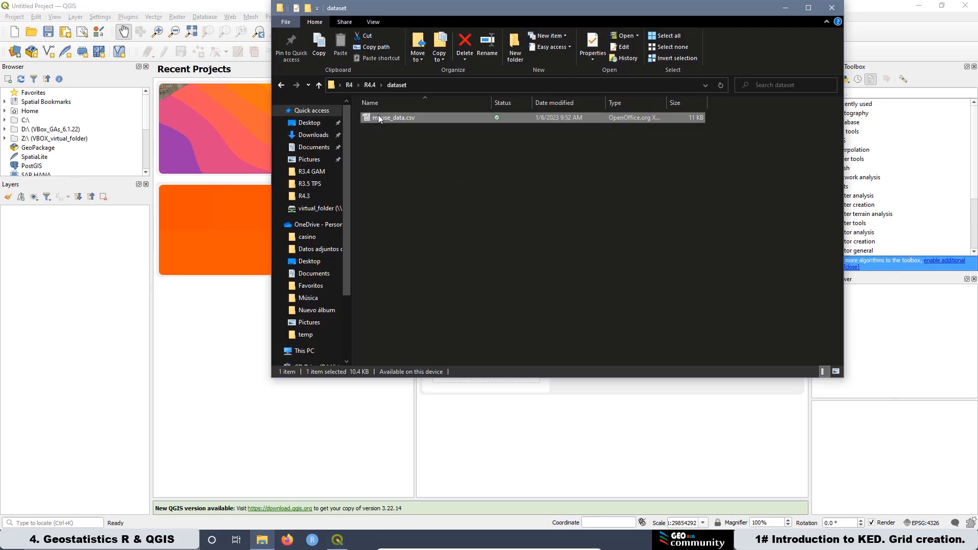
right_click(381, 118)
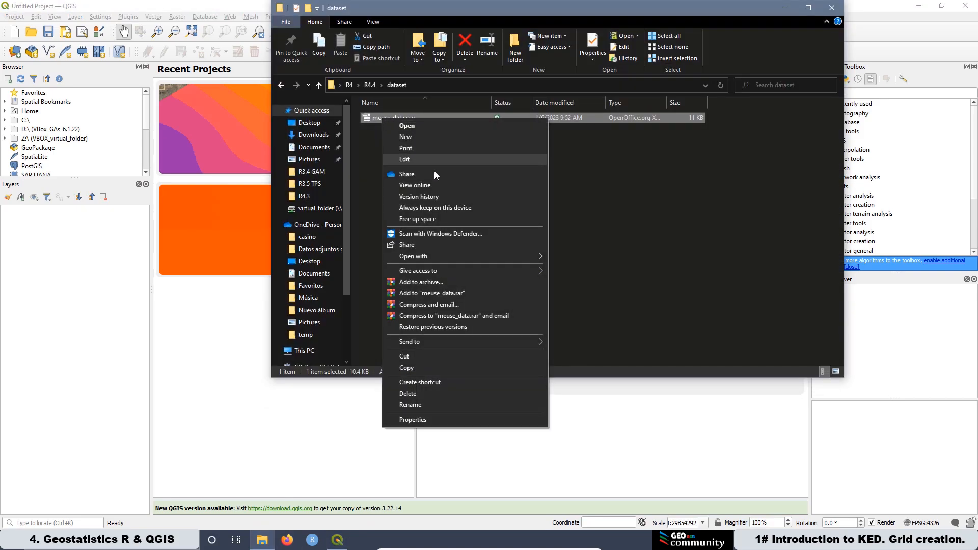
mouse_move(451, 255)
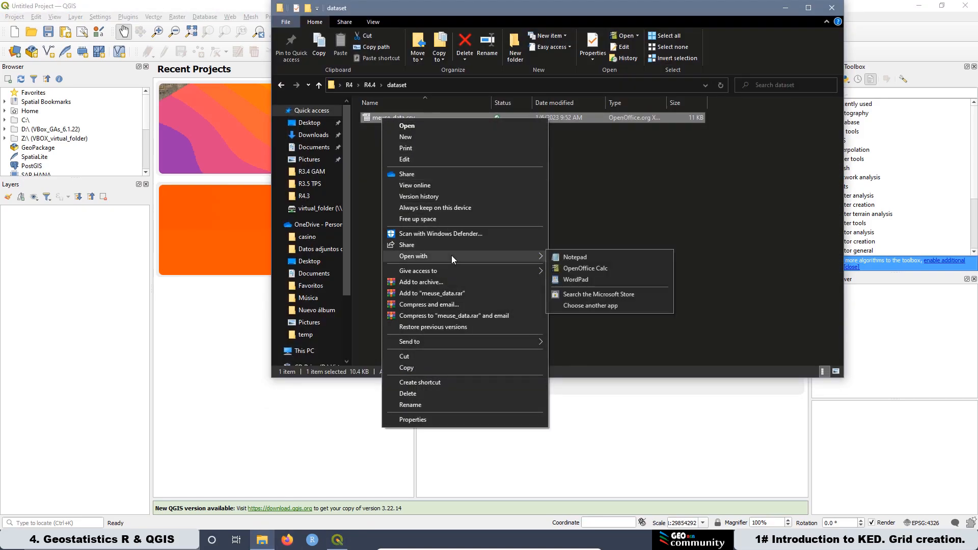
left_click(572, 272)
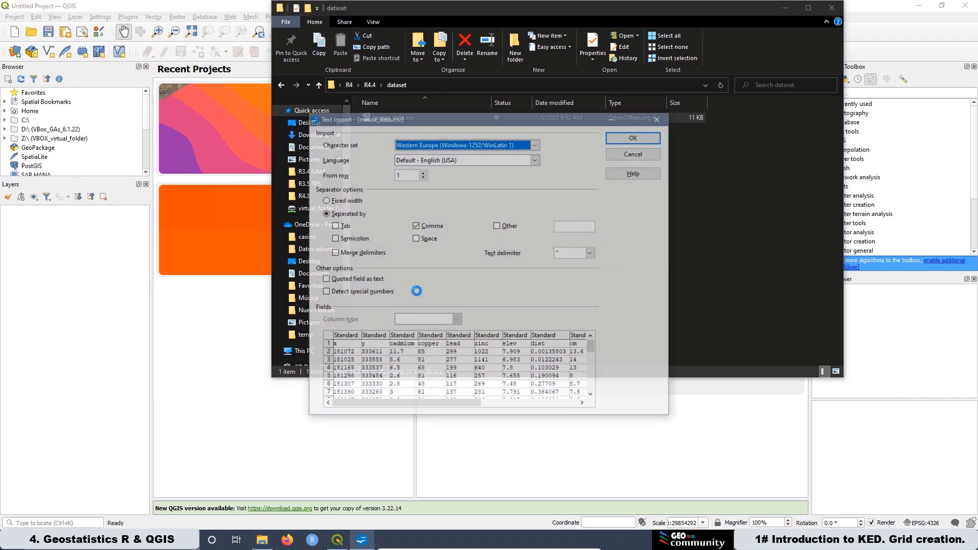
left_click(633, 138)
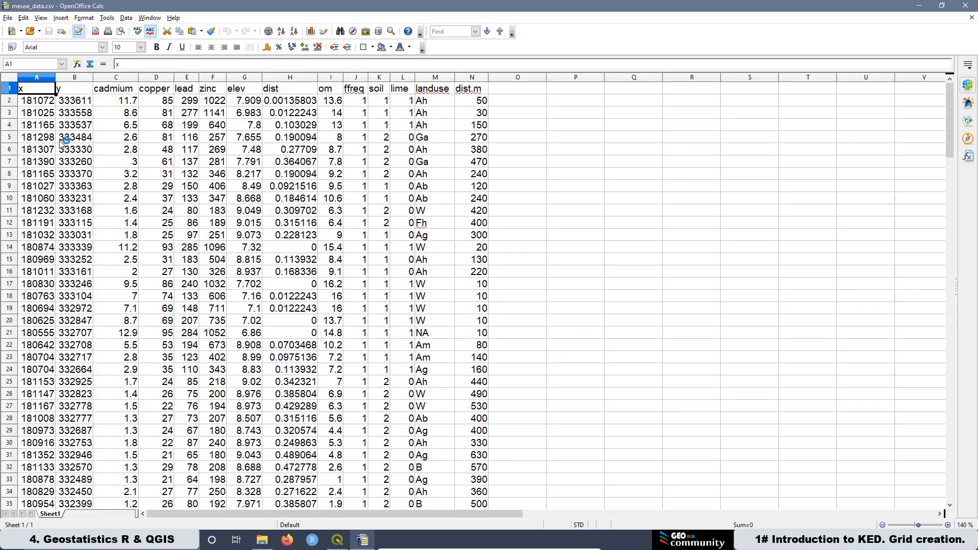
left_click(37, 77)
right_click(37, 79)
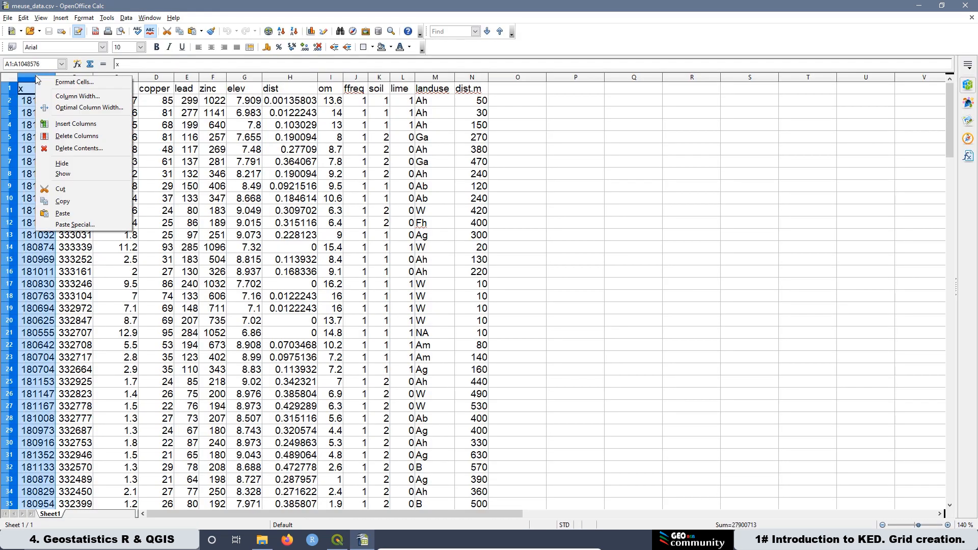
left_click(76, 124)
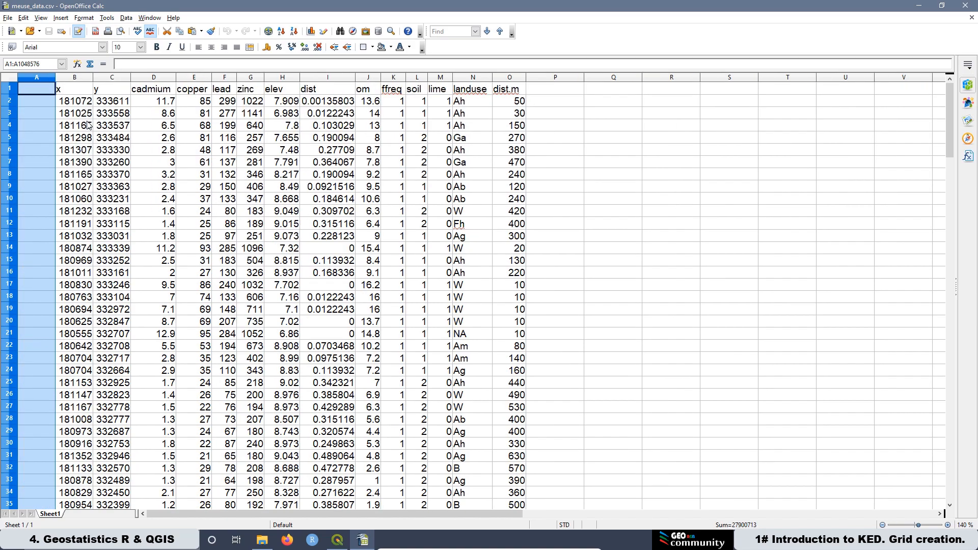
Step: Name the empty first column NID and fill it with sequential IDs starting at 1 down to row 156
left_click(29, 91)
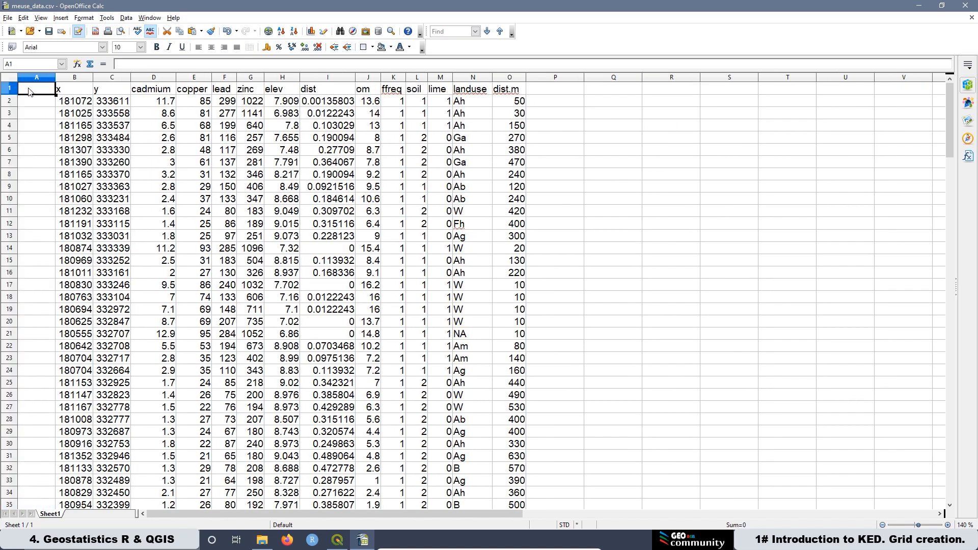
type("NID")
key("Return")
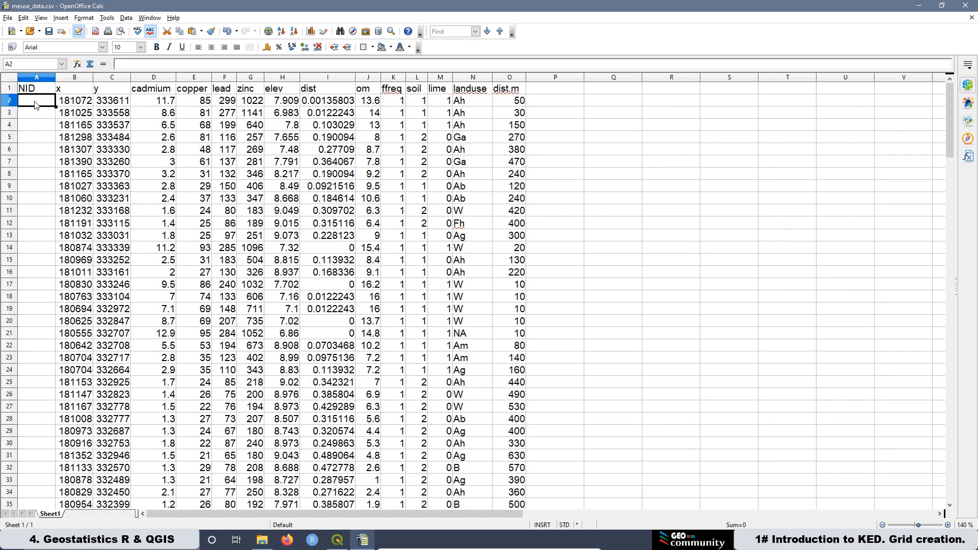
type("1")
key("Return")
left_click(48, 100)
left_click_drag(55, 107, 57, 179)
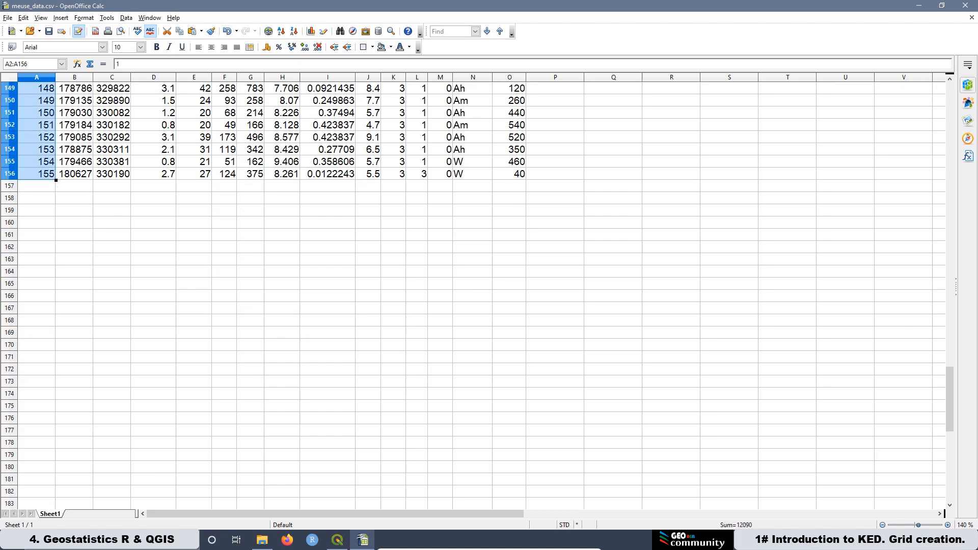
Step: Save the spreadsheet keeping the CSV format and close the program
left_click(204, 239)
left_click(49, 31)
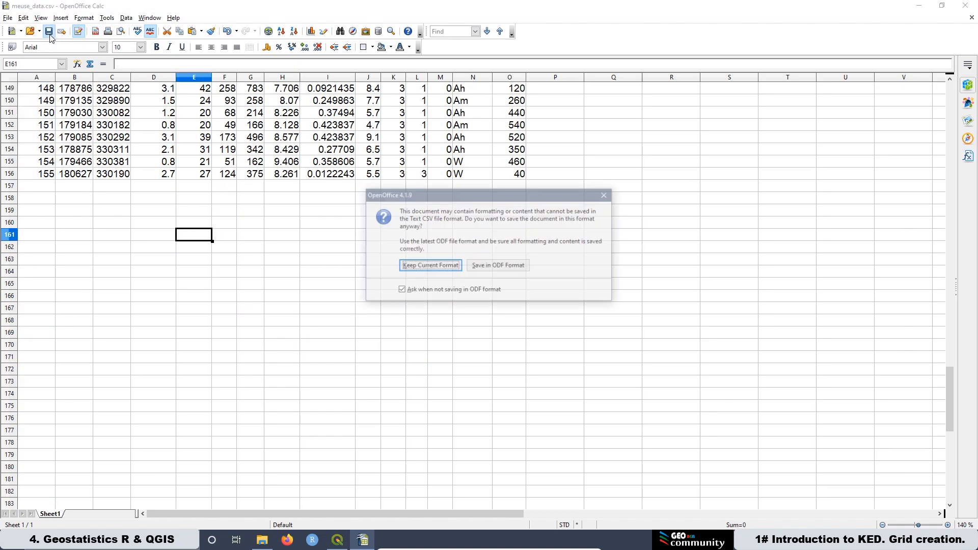
left_click(427, 270)
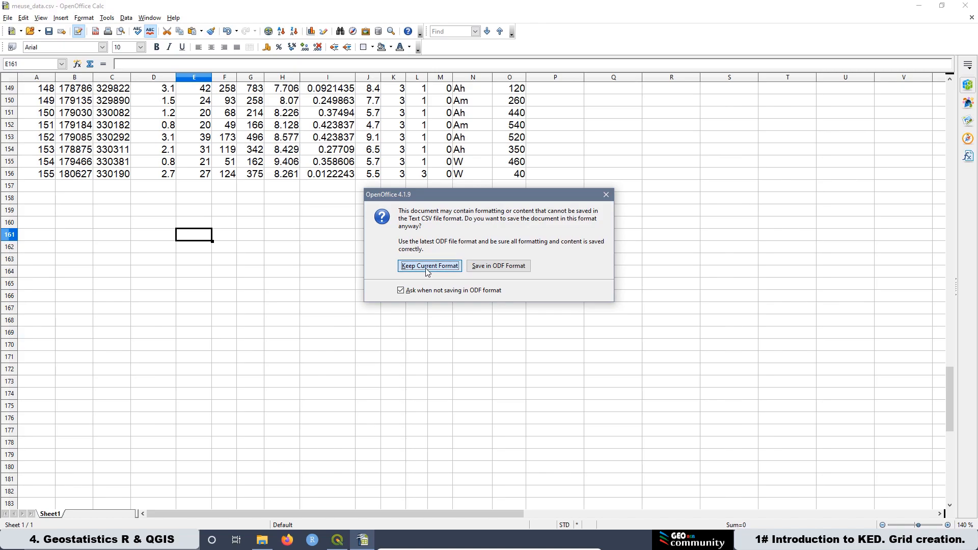
left_click(966, 5)
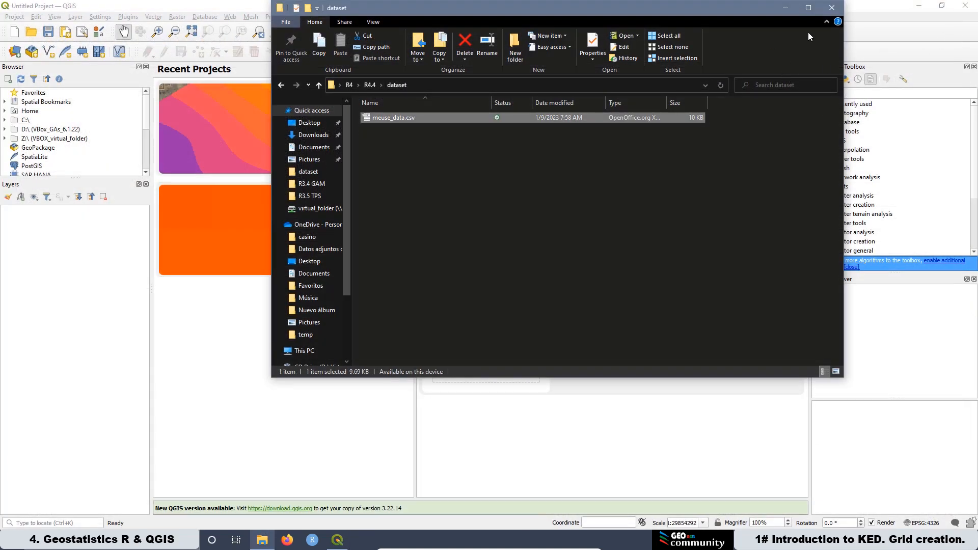
Step: Switch to QGIS and choose meuse_data.csv from the R4.4 dataset folder as a delimited text source
left_click(787, 9)
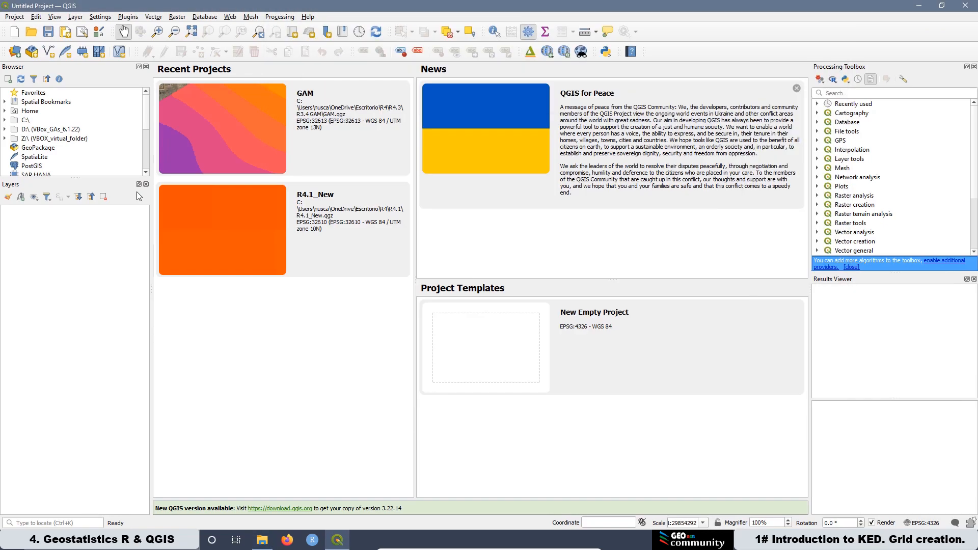
left_click(21, 56)
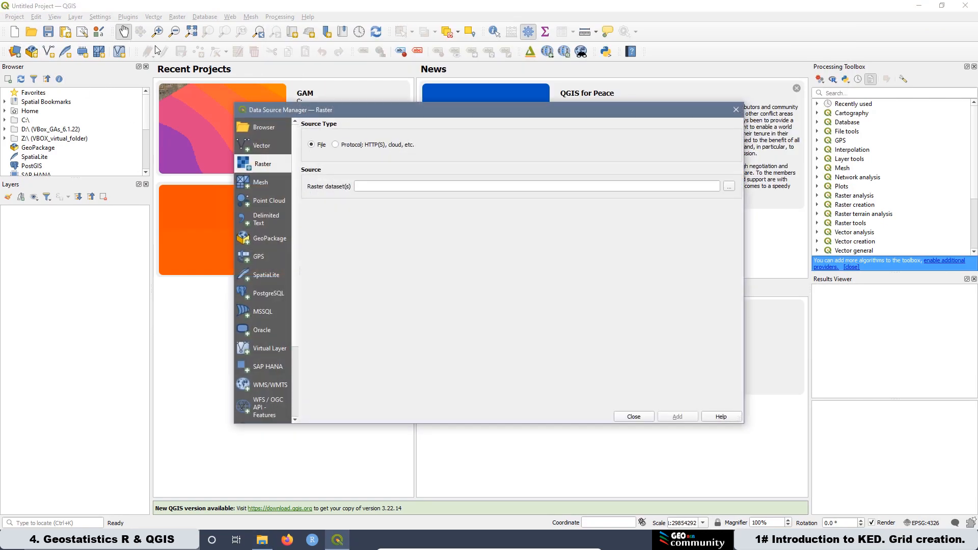
left_click(247, 221)
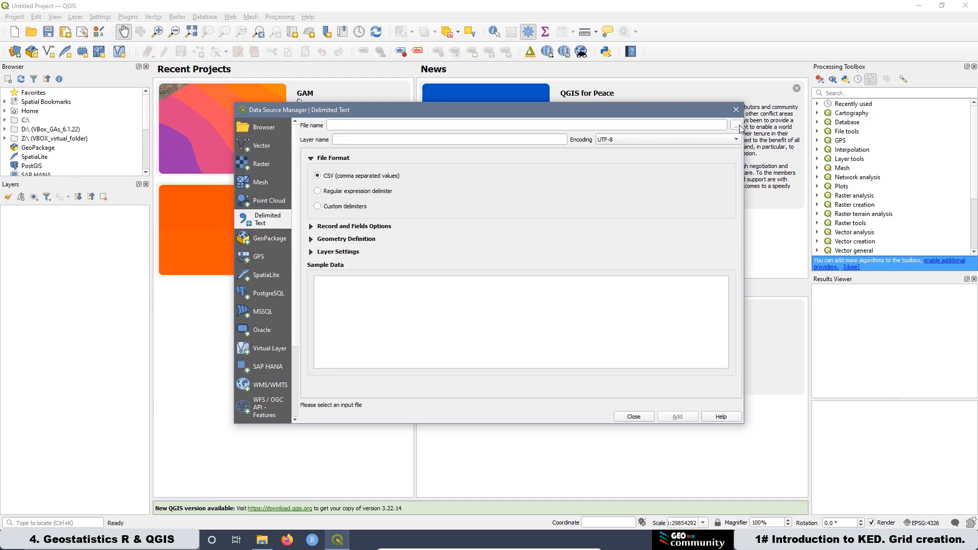
left_click(738, 127)
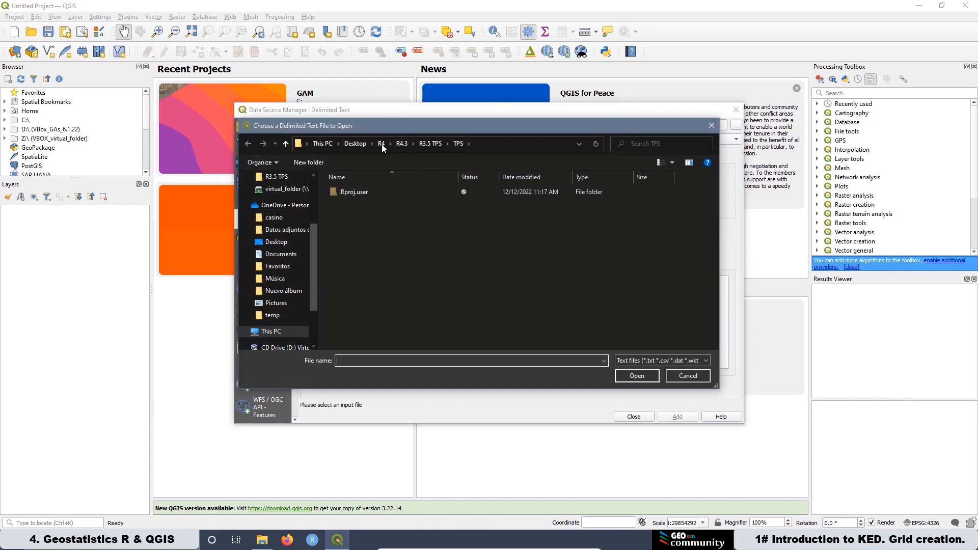
left_click(381, 143)
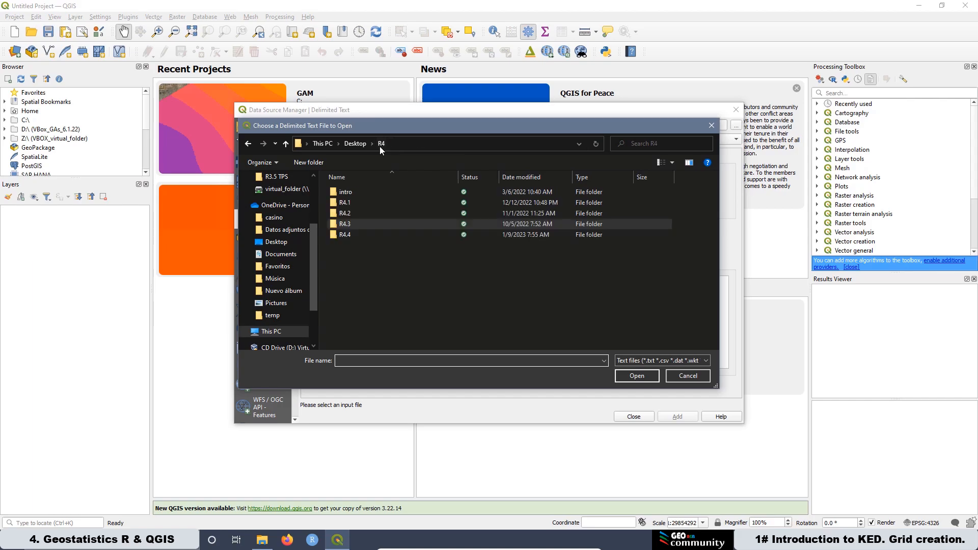
double_click(346, 237)
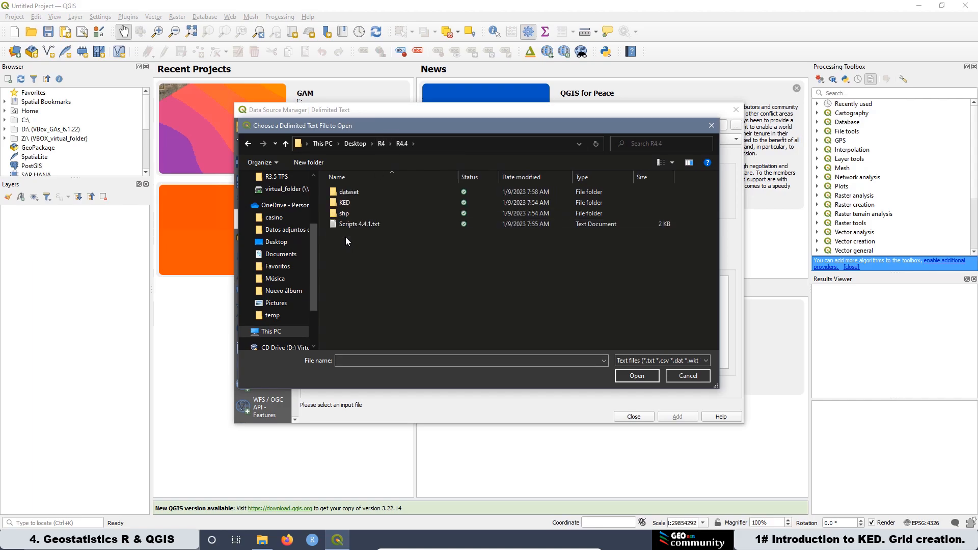
double_click(344, 193)
left_click(356, 192)
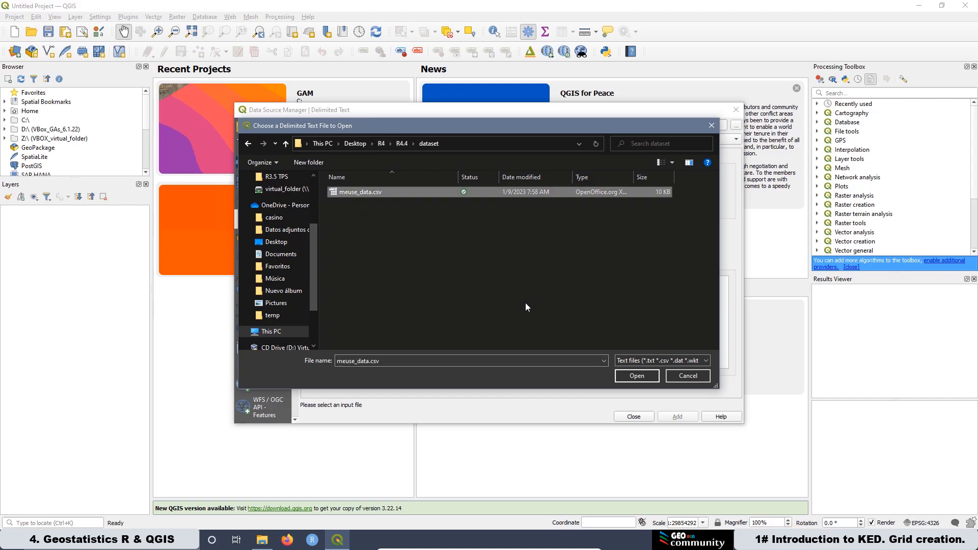
left_click(644, 377)
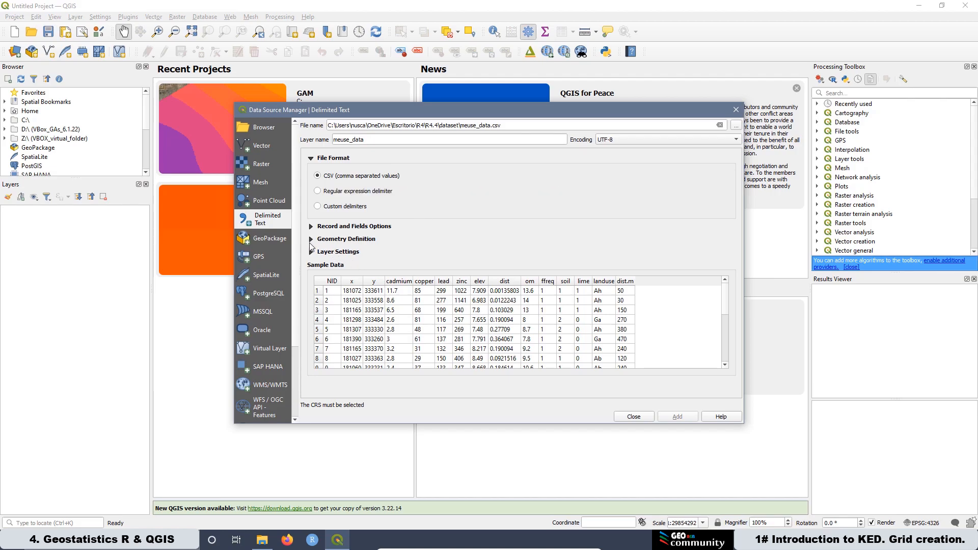
Step: Set the point geometry CRS to EPSG:28992 Amersfoort / RD New, add the meuse_data layer and accept the transformation
left_click(311, 244)
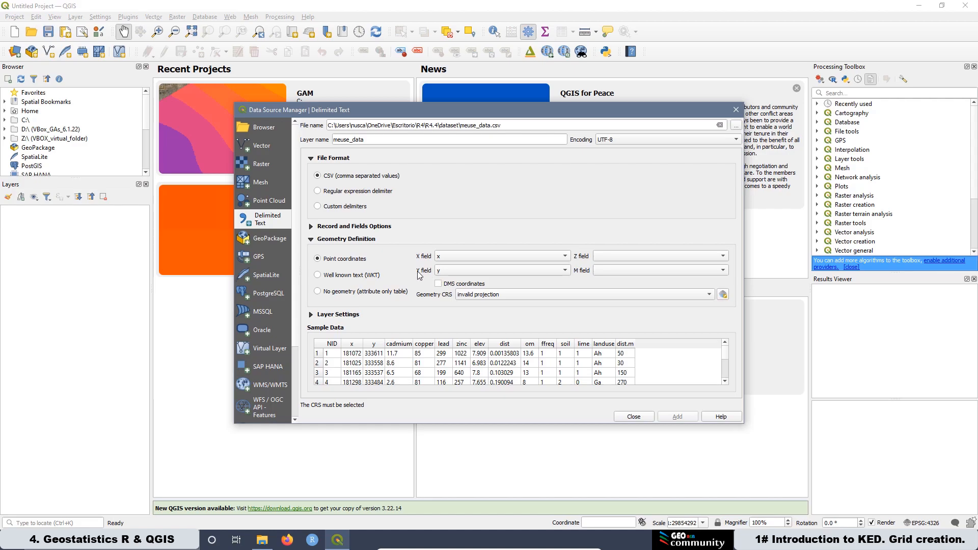
left_click(726, 296)
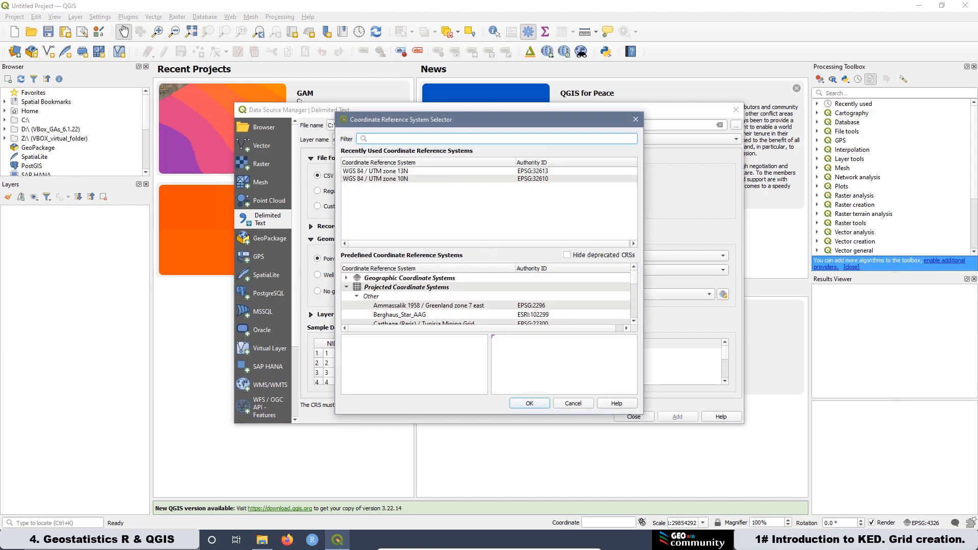
type("28992")
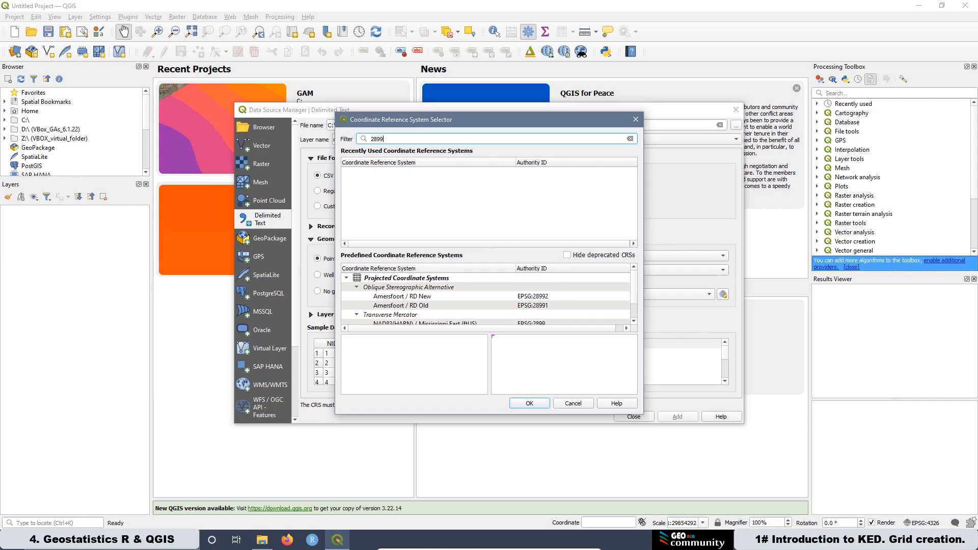
left_click(419, 298)
left_click(530, 404)
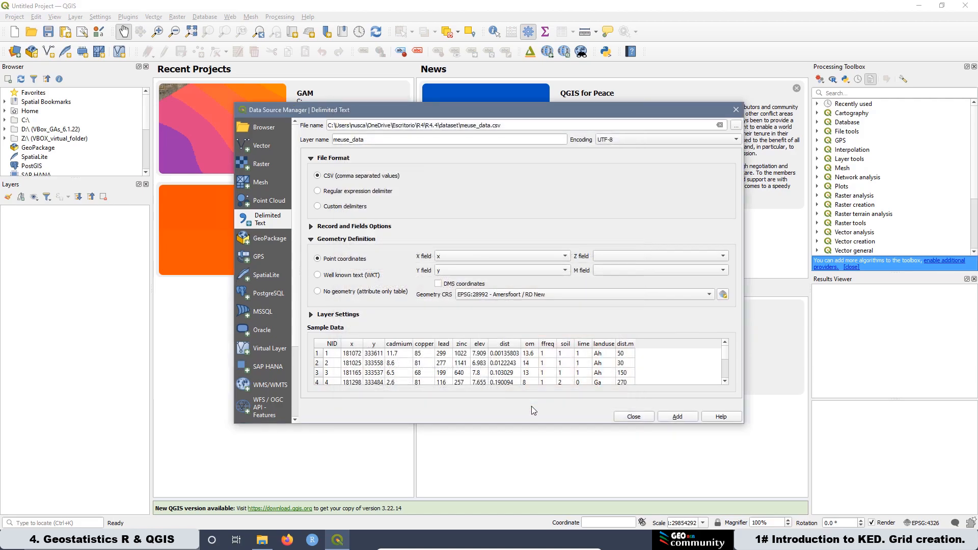
left_click(678, 416)
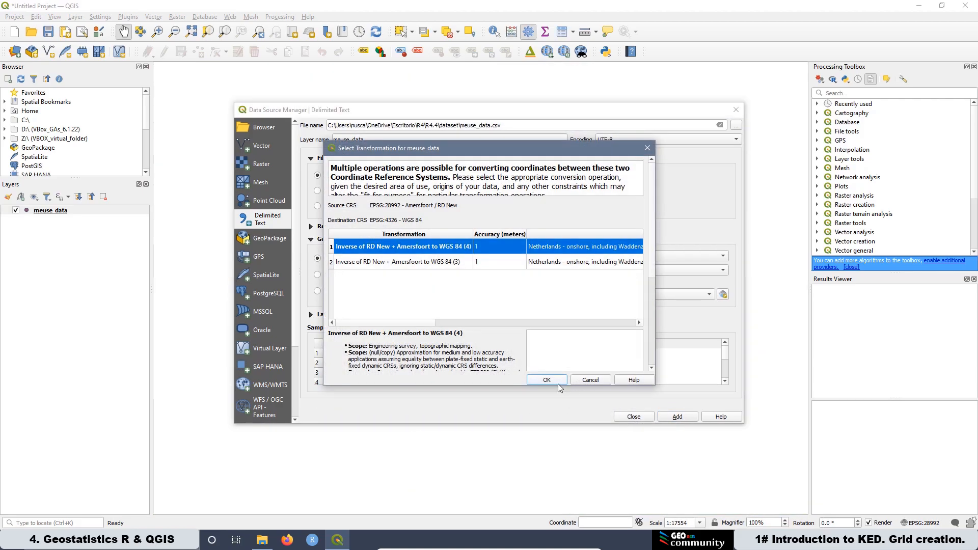
left_click(545, 381)
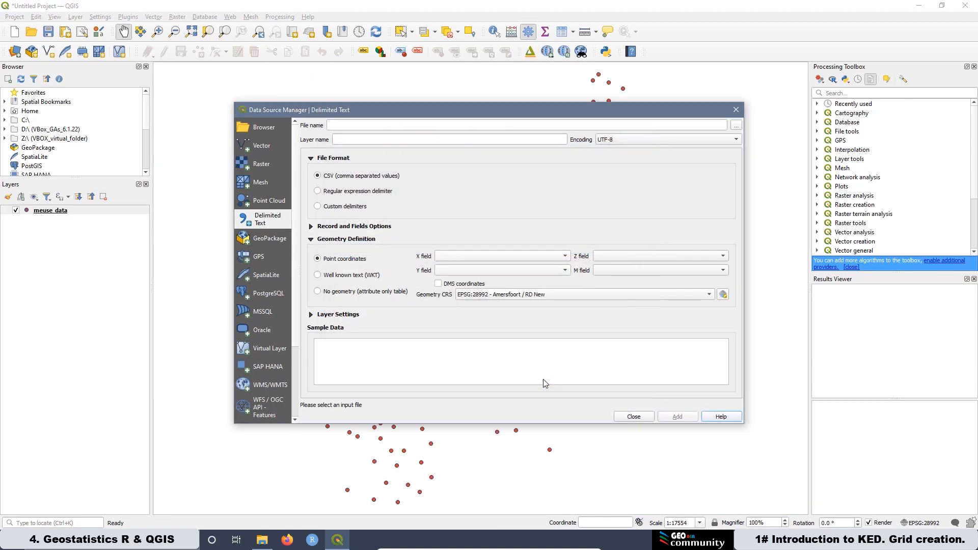
left_click(633, 417)
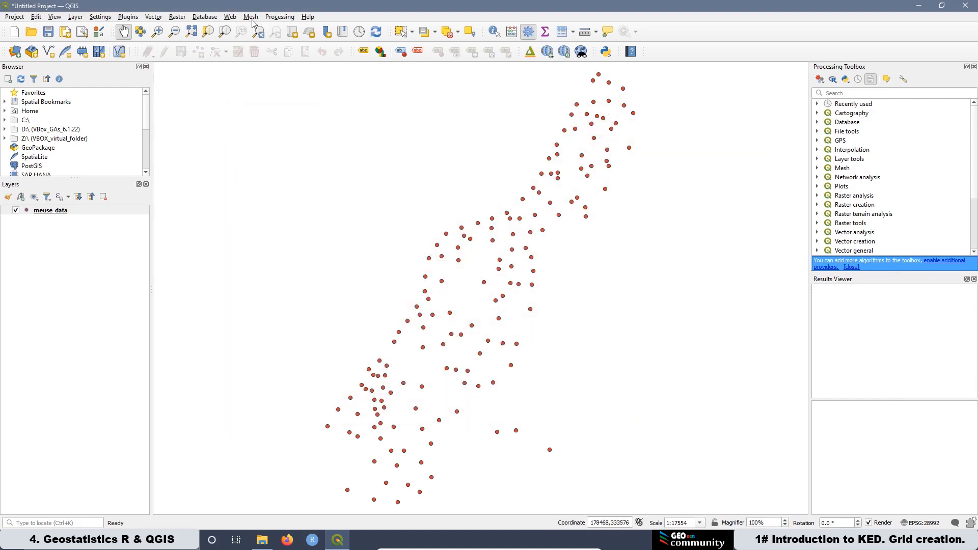
Step: Add a Google Satellite basemap through QuickMapServices
left_click(233, 17)
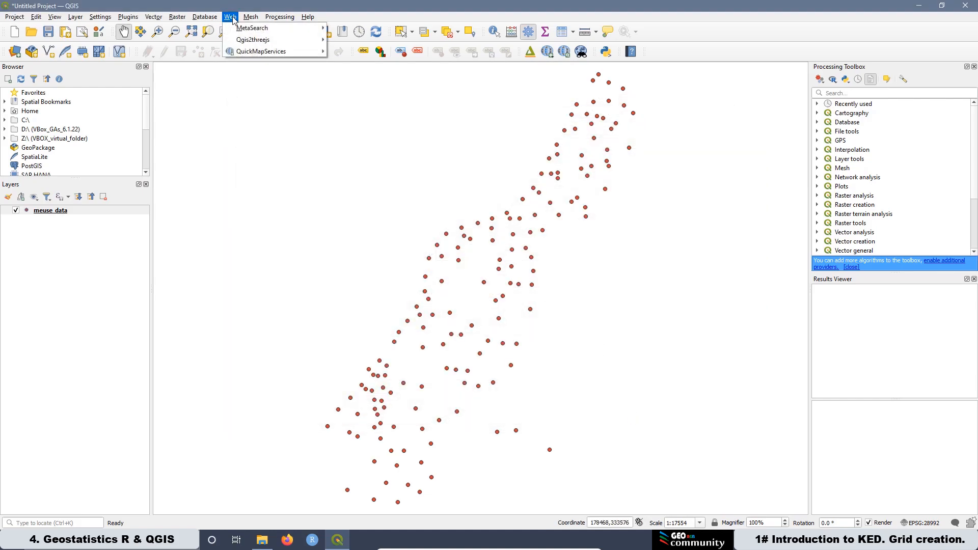
mouse_move(262, 53)
mouse_move(367, 112)
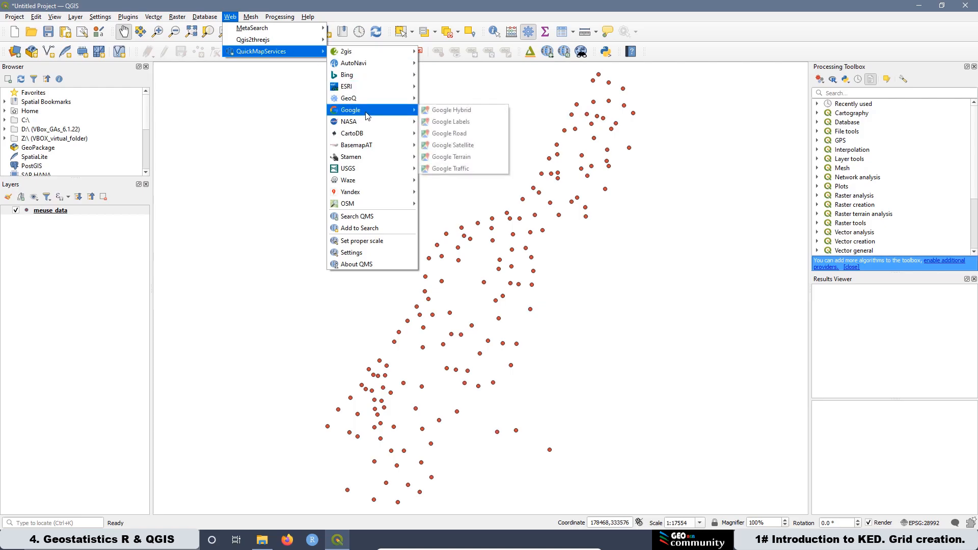
left_click(472, 146)
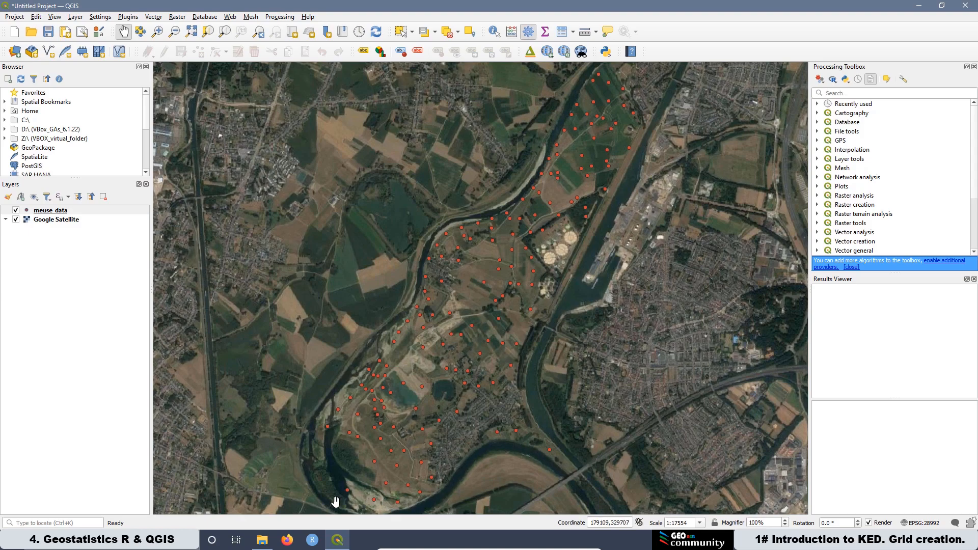
Step: Add perimeter.shp from the R4.4 shp folder as a vector layer
left_click(13, 52)
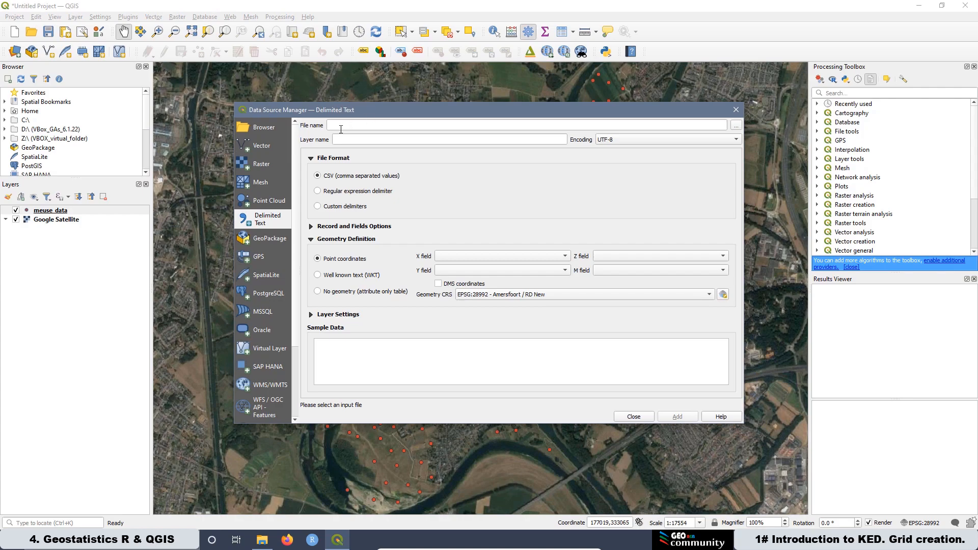
left_click(261, 150)
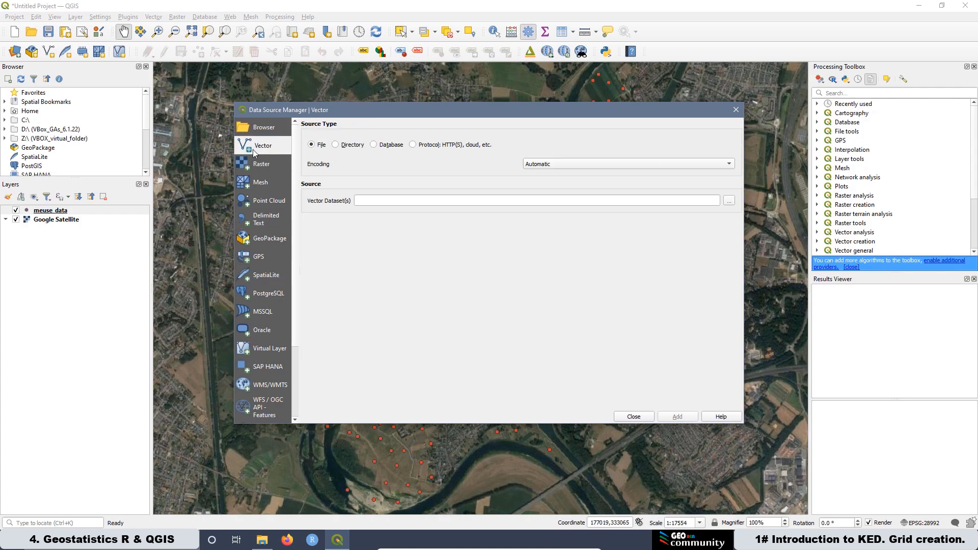
left_click(728, 201)
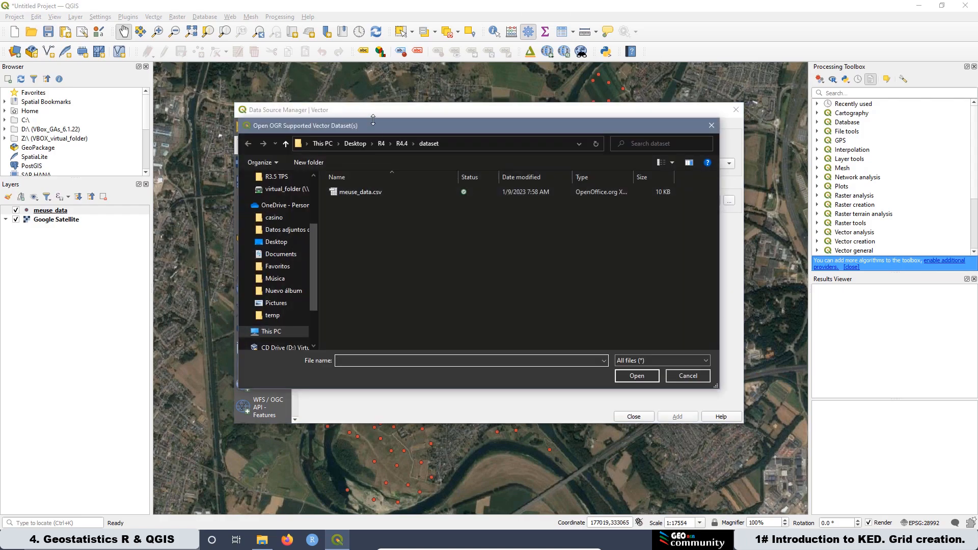
left_click(403, 145)
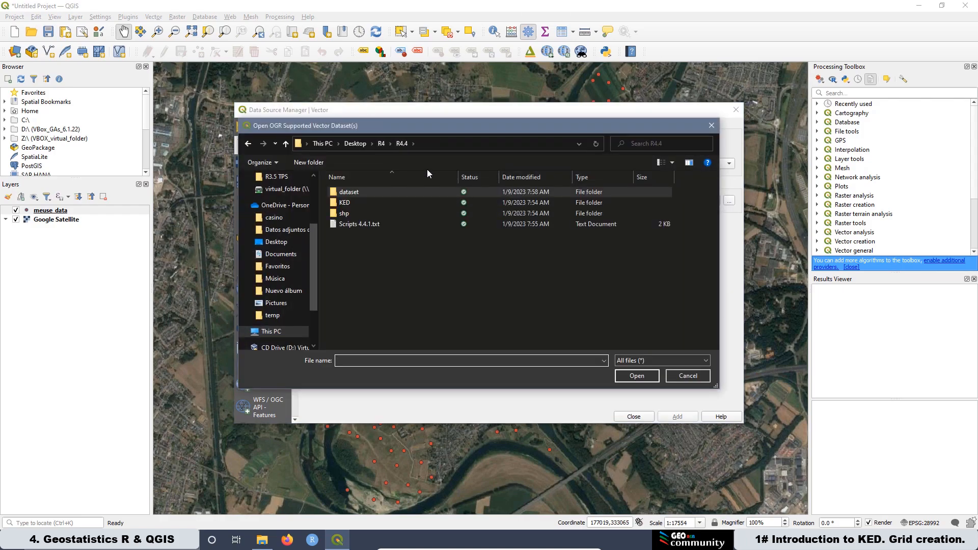
double_click(344, 214)
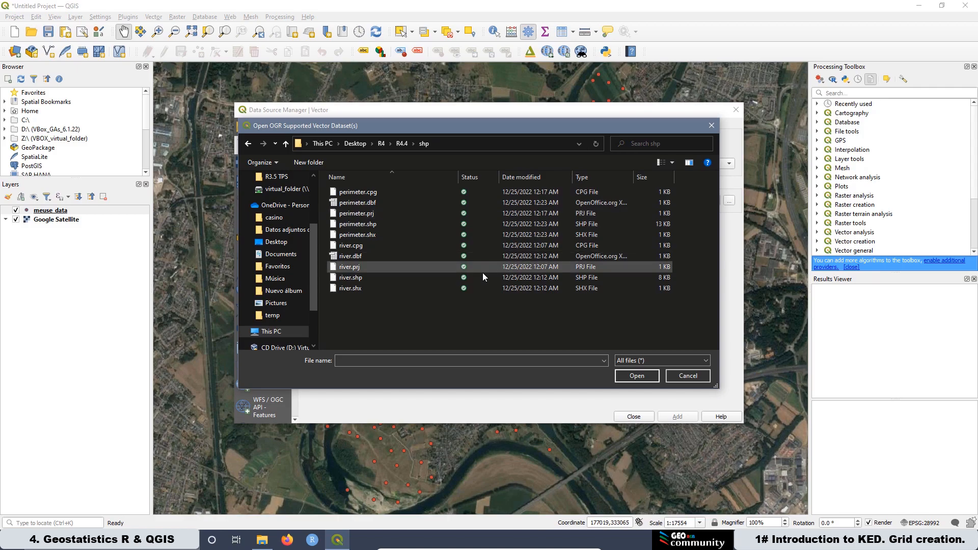
left_click(351, 227)
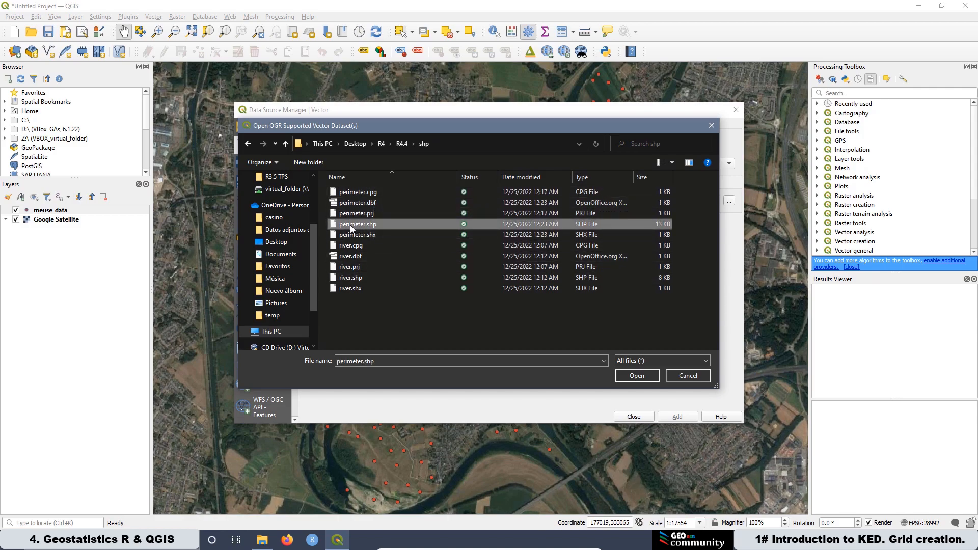
left_click(637, 376)
left_click(677, 417)
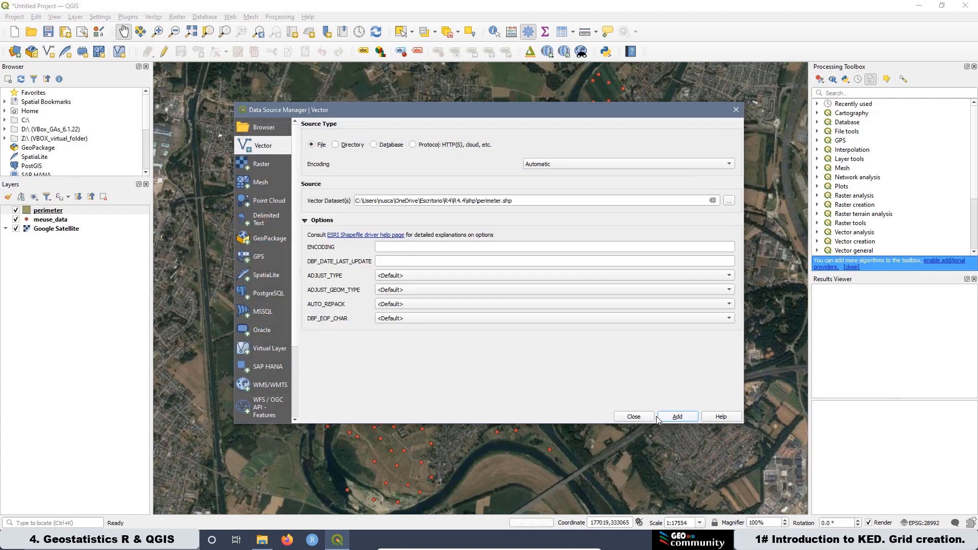
left_click(634, 417)
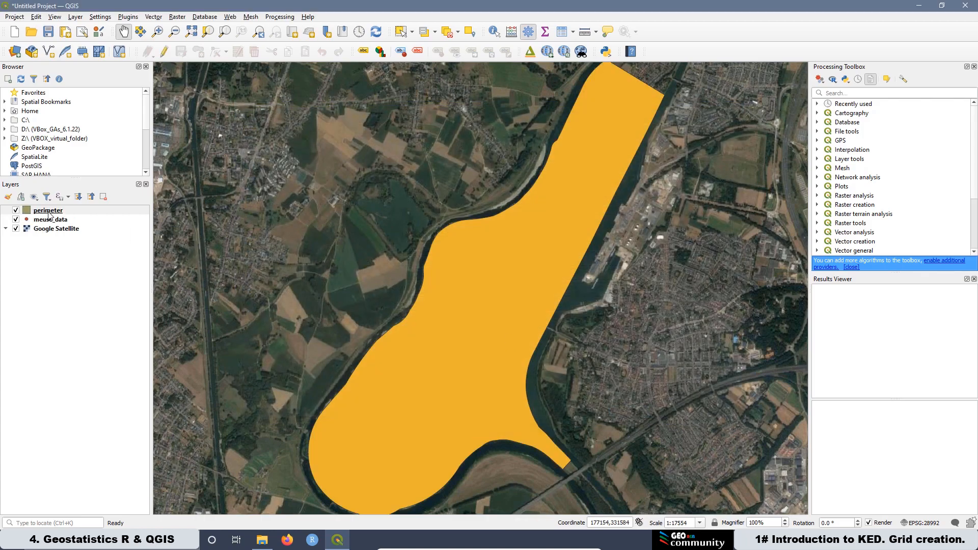
Step: Open the perimeter layer's symbology and make its simple fill transparent
right_click(49, 216)
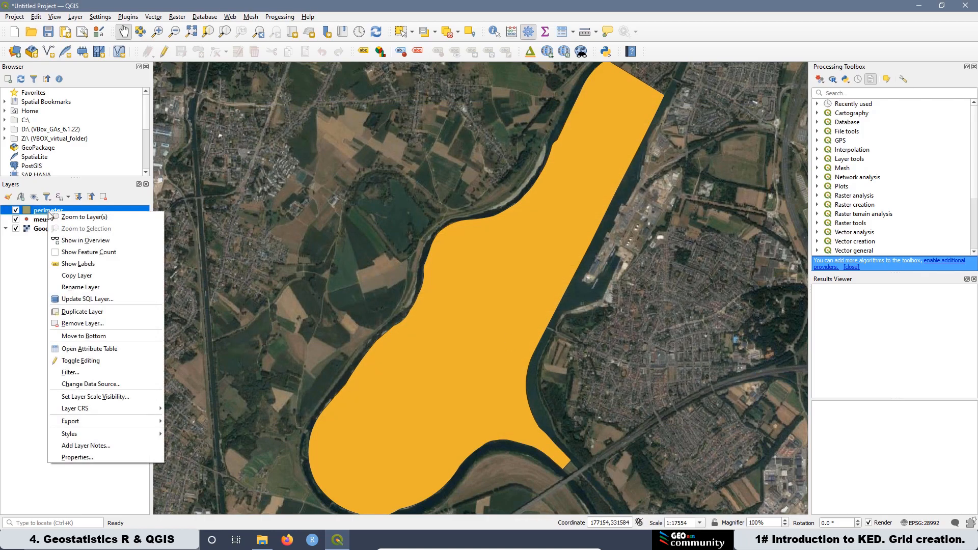
left_click(77, 458)
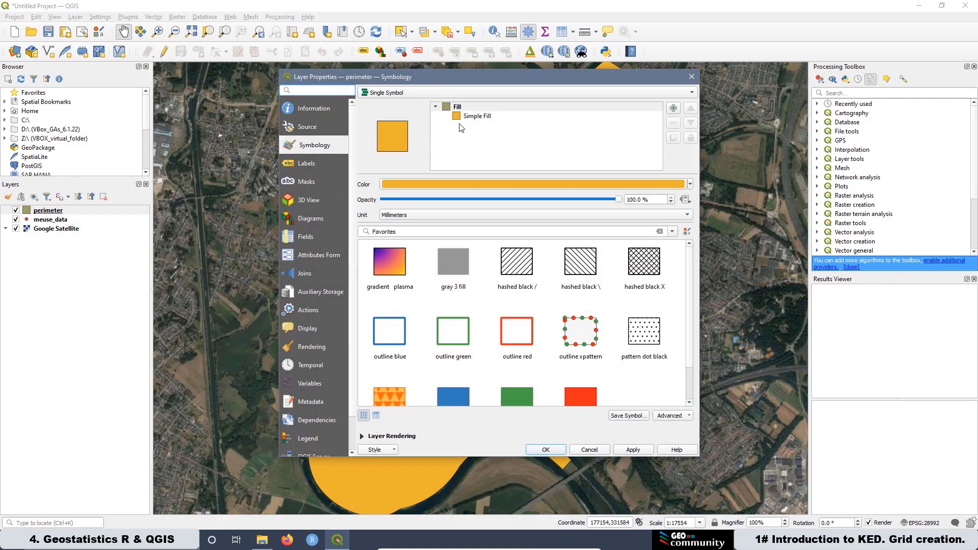
left_click(473, 116)
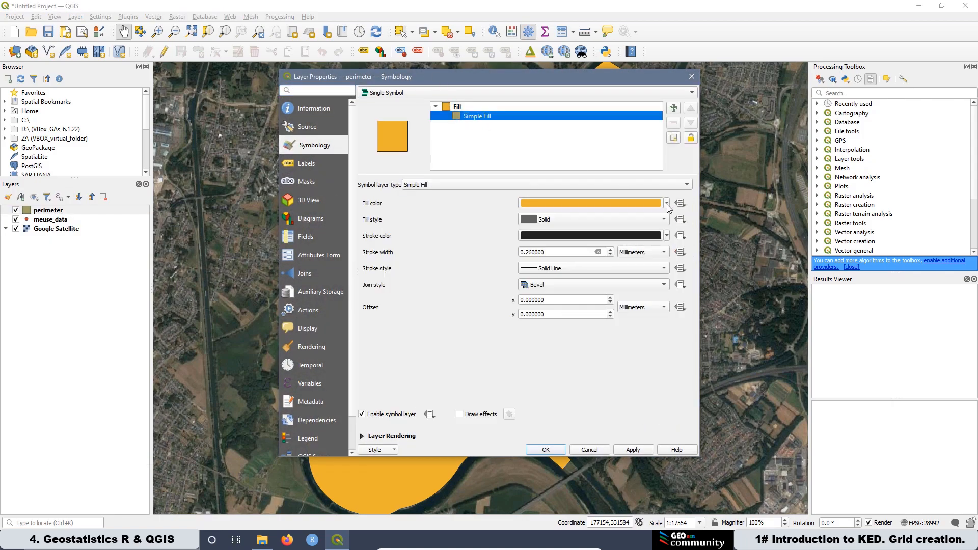
left_click(667, 203)
left_click(559, 216)
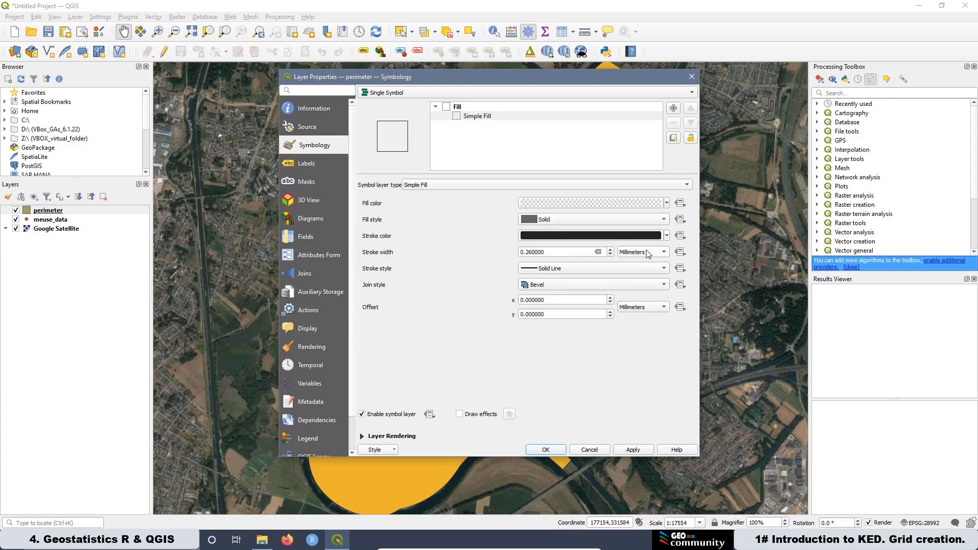
Step: Set the perimeter outline to red with a 0.3 mm stroke width, apply and close the properties
left_click(667, 236)
left_click(536, 386)
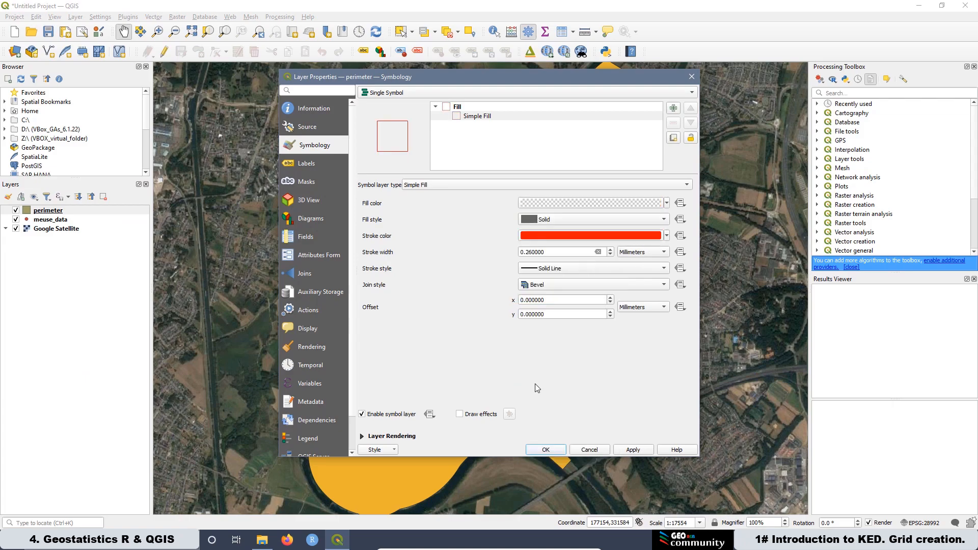
left_click_drag(546, 253, 526, 255)
type("3")
left_click(641, 451)
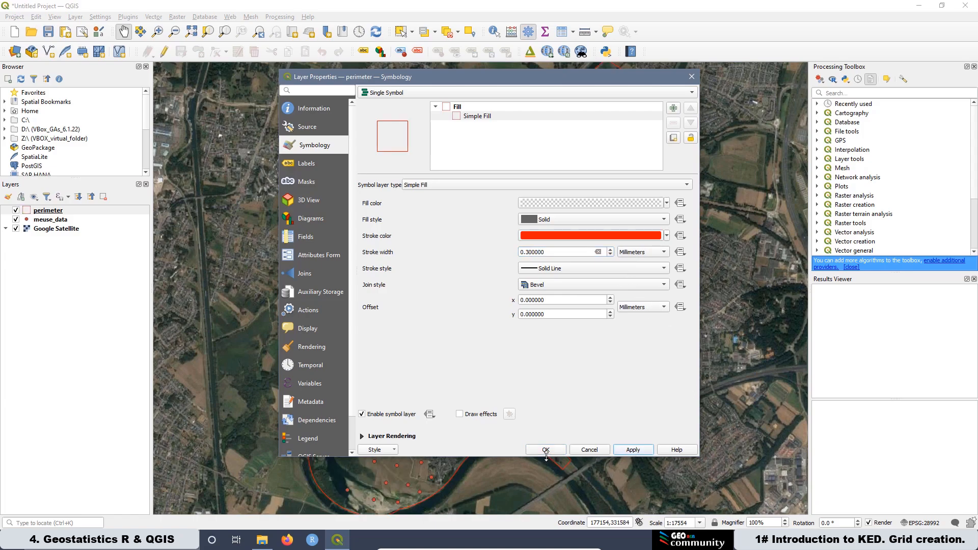
left_click(546, 451)
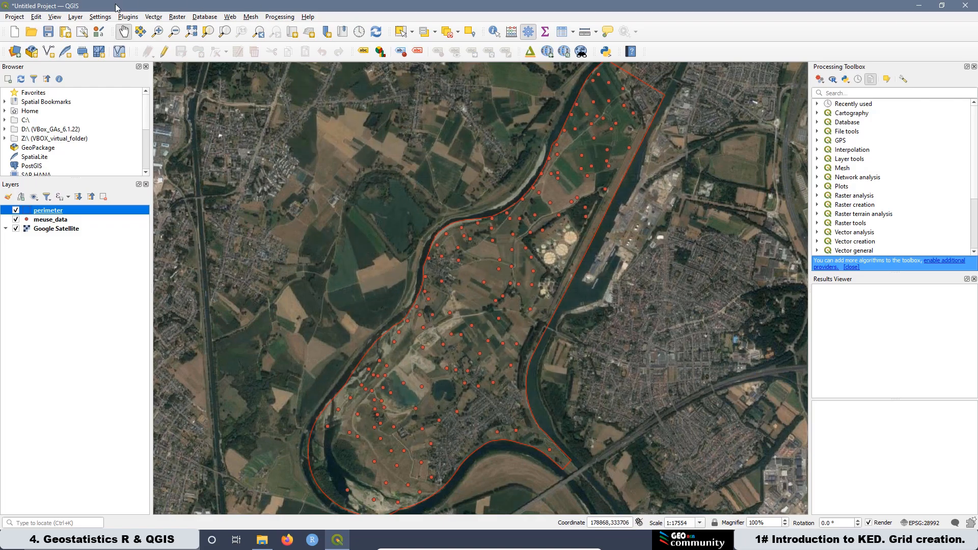
Step: Start a new shapefile layer and name its file as.shp in the R4.4 shp folder
left_click(76, 17)
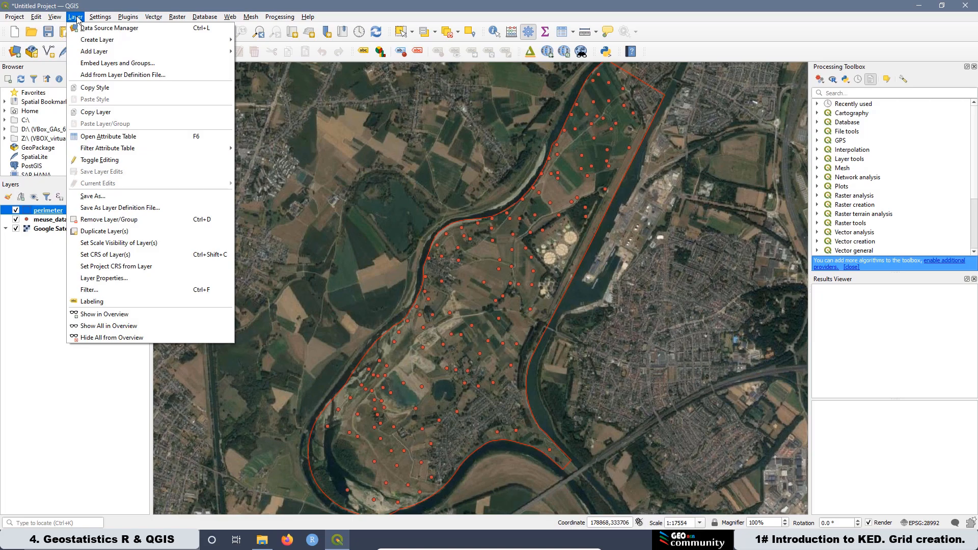
mouse_move(93, 39)
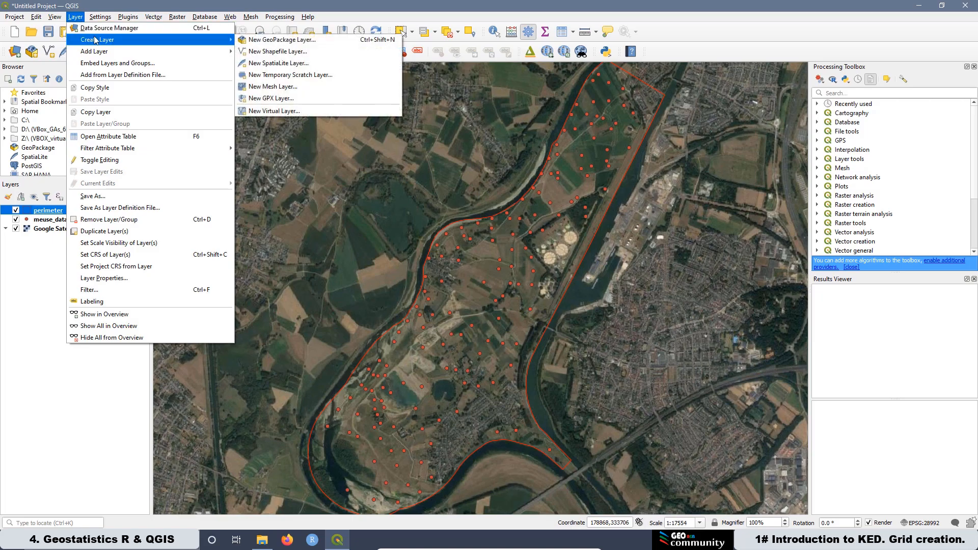
left_click(312, 53)
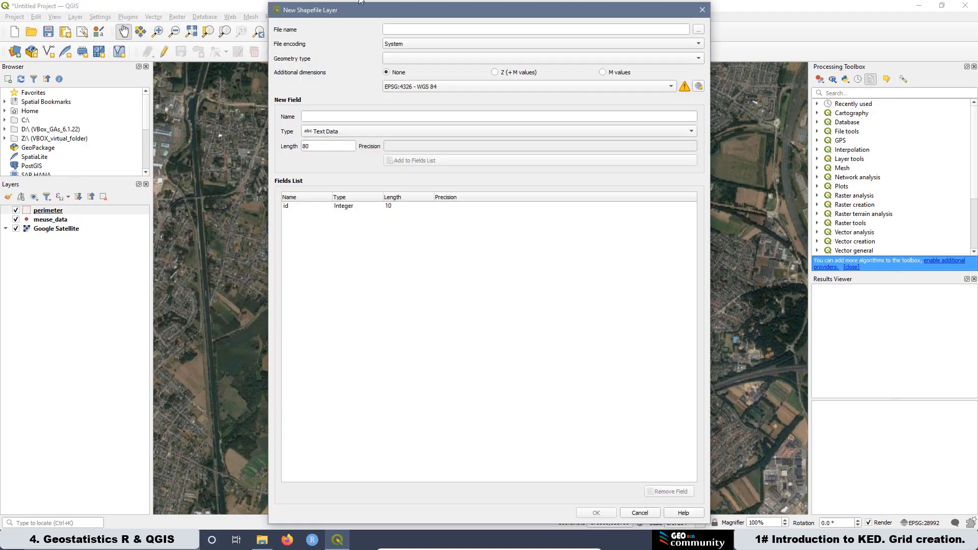
left_click(698, 31)
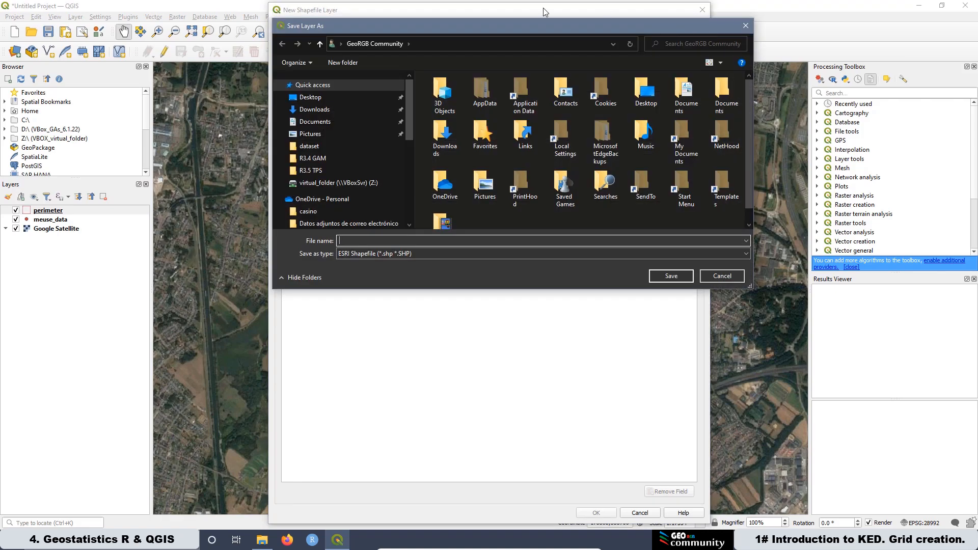
left_click(318, 158)
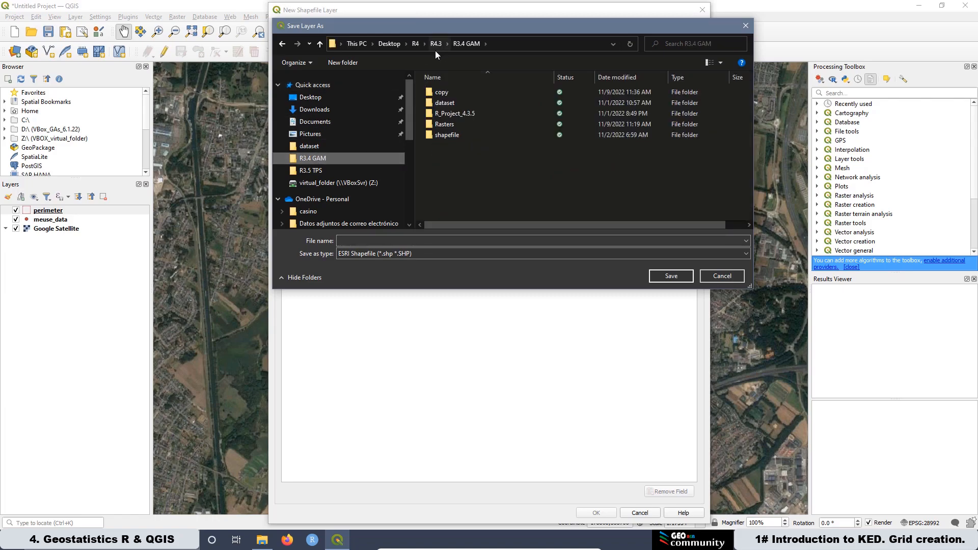
left_click(415, 45)
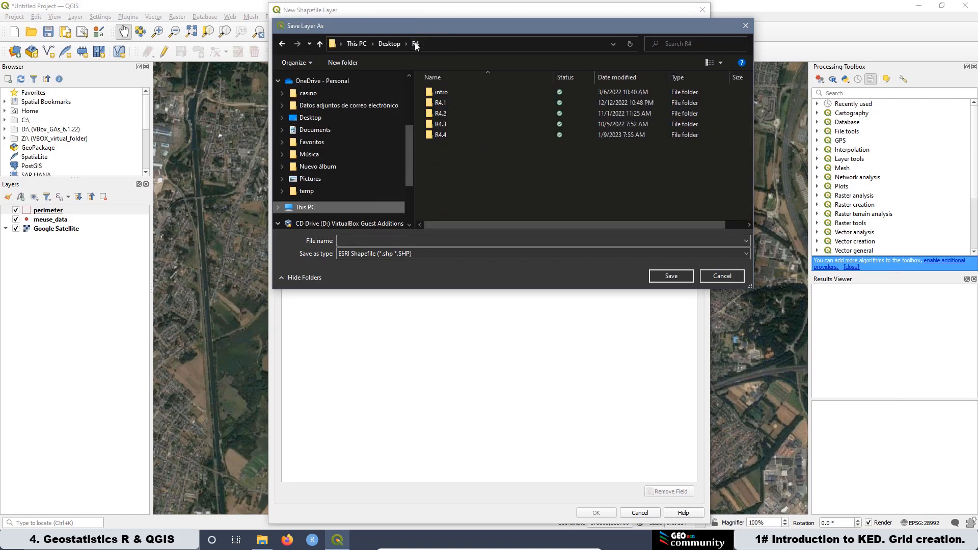
double_click(448, 135)
double_click(451, 114)
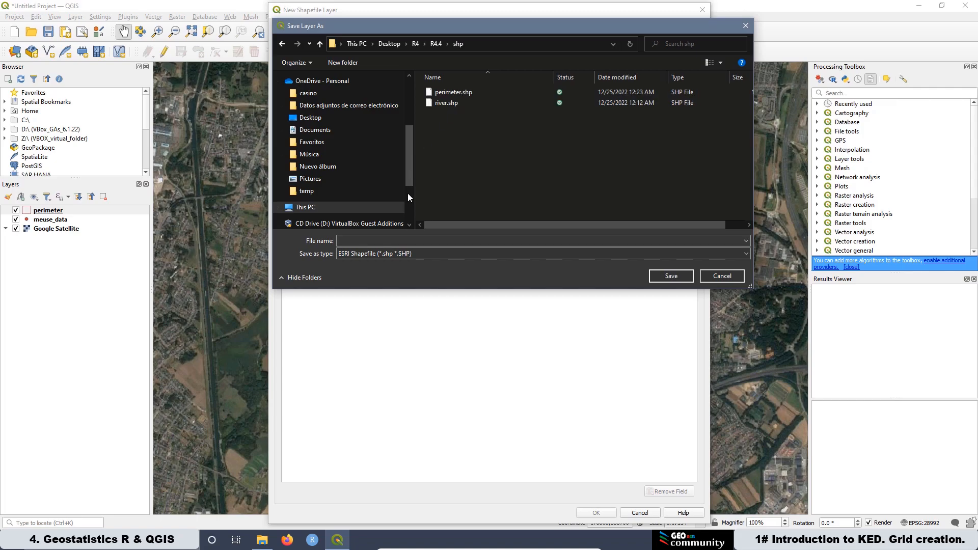
left_click(363, 240)
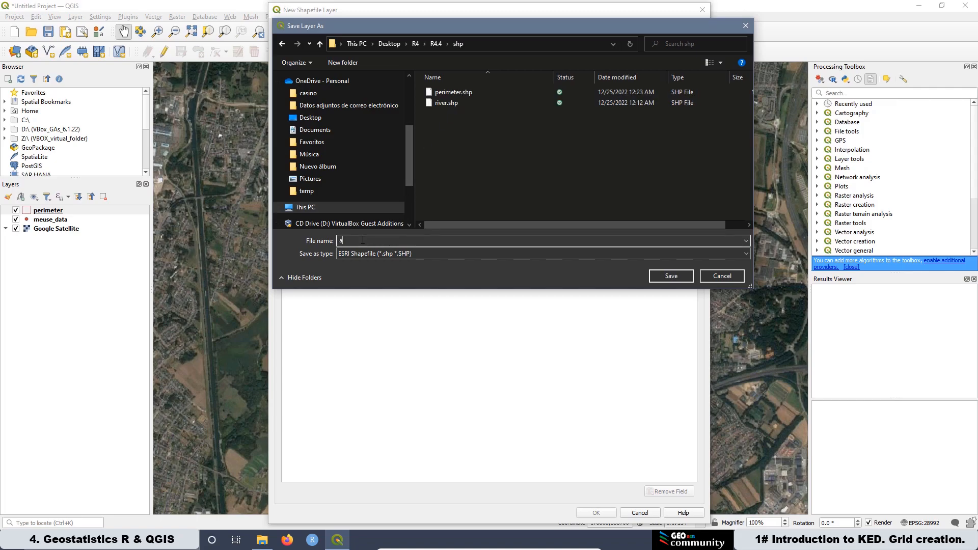
type("as")
left_click(669, 276)
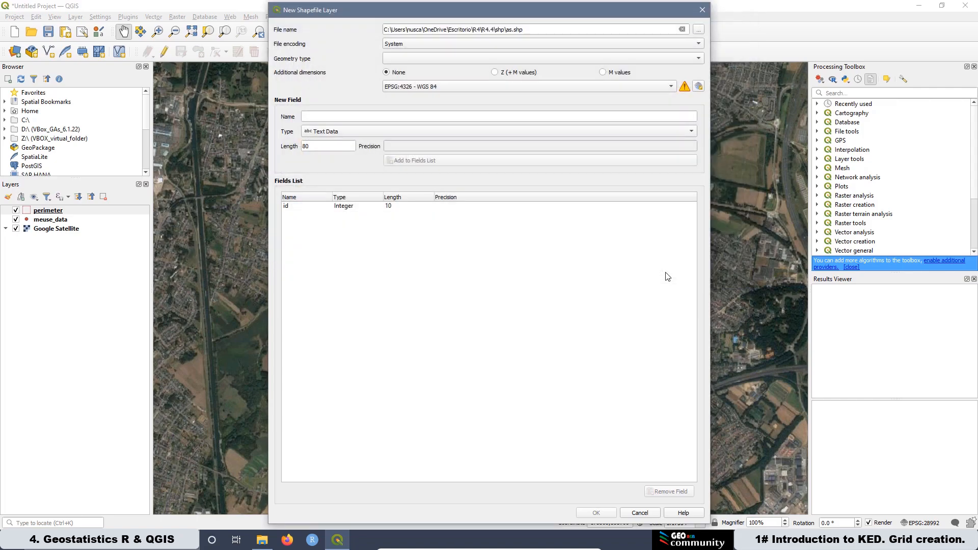
Step: Set the new shapefile's CRS to EPSG:28992 Amersfoort / RD New and geometry type to Polygon, and create it
left_click(699, 87)
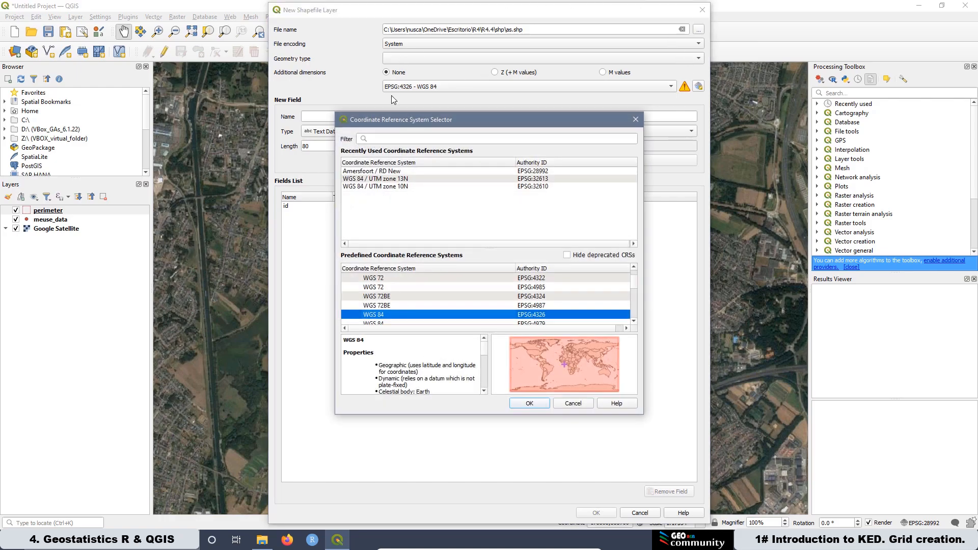
left_click(544, 172)
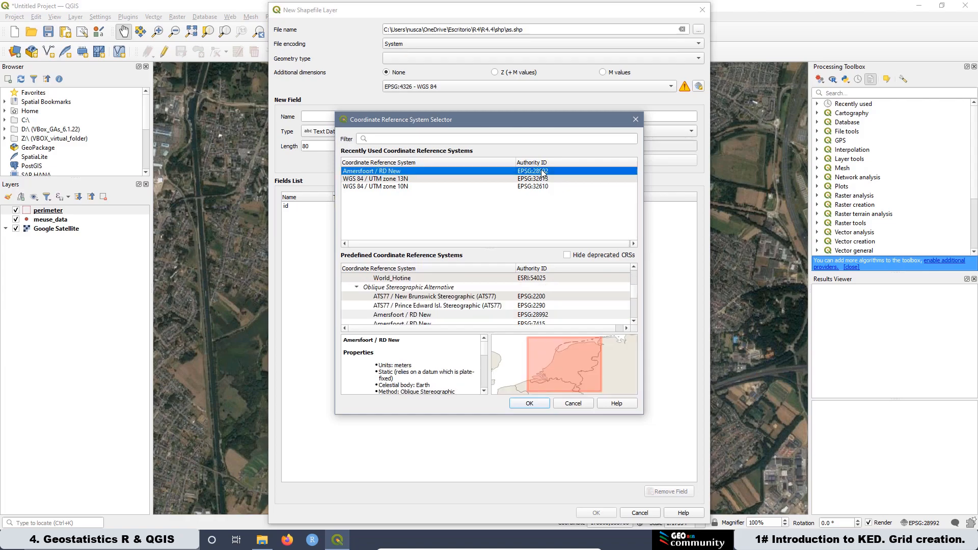
left_click(530, 404)
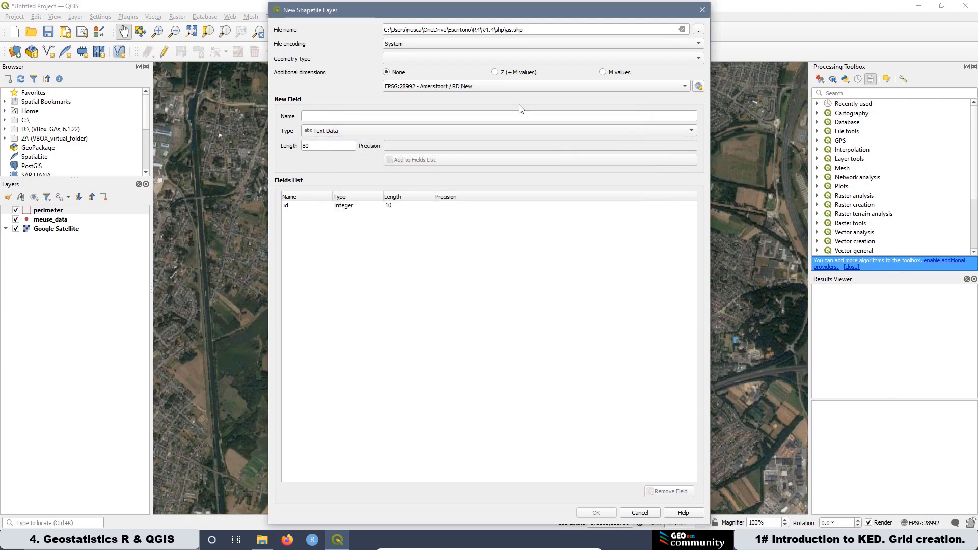
left_click(436, 60)
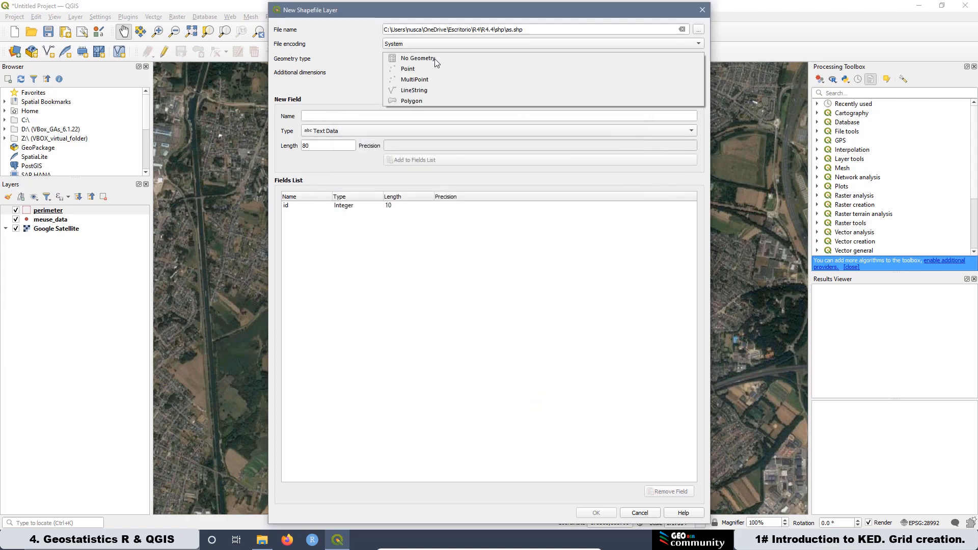
left_click(415, 100)
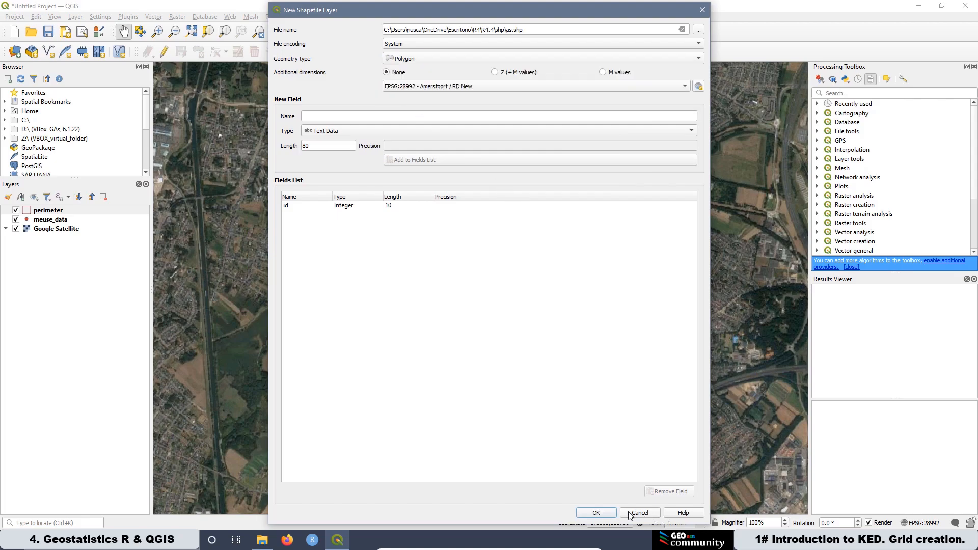
left_click(596, 513)
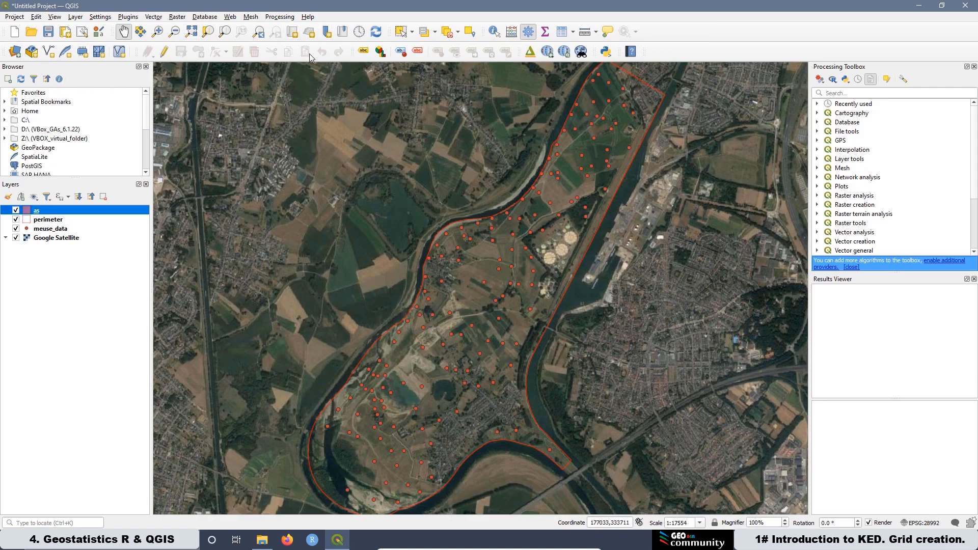
Step: Edit the as layer and digitize a polygon over the field west of the river, accepting the default id
left_click(164, 52)
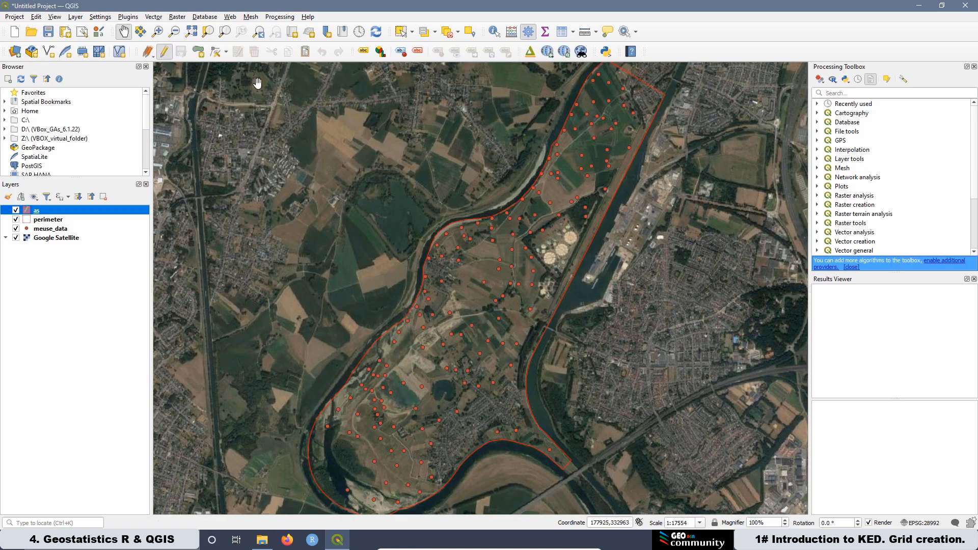
left_click(199, 51)
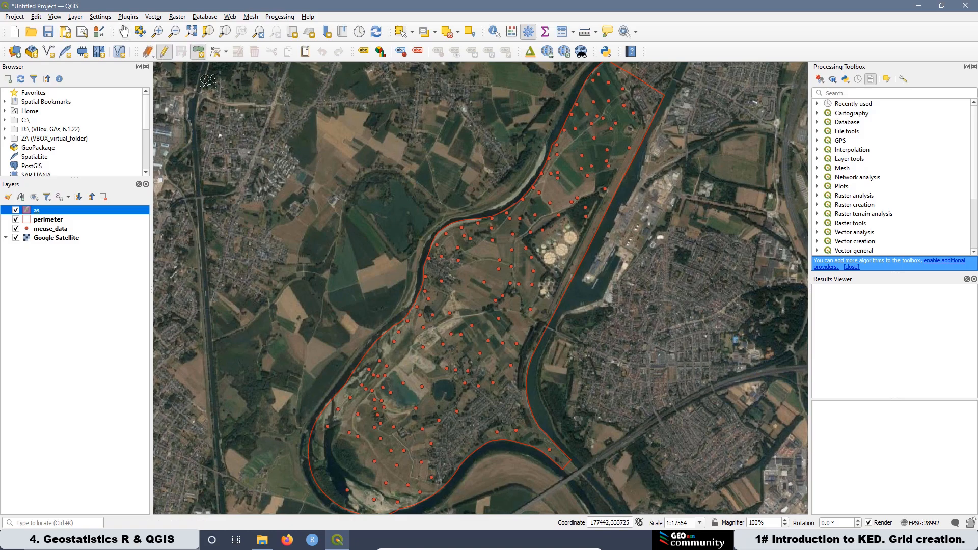
scroll(363, 204, "up", 1)
scroll(370, 312, "up", 1)
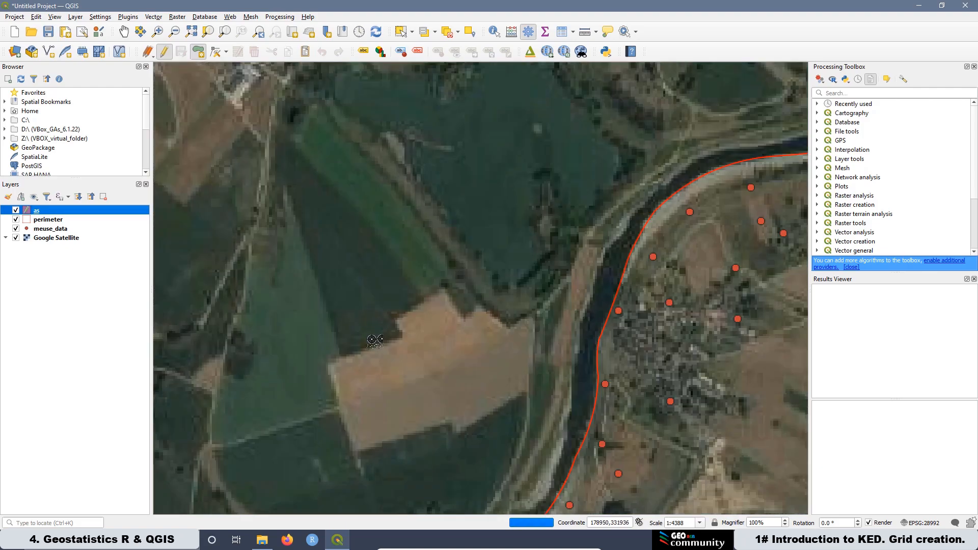
left_click(340, 357)
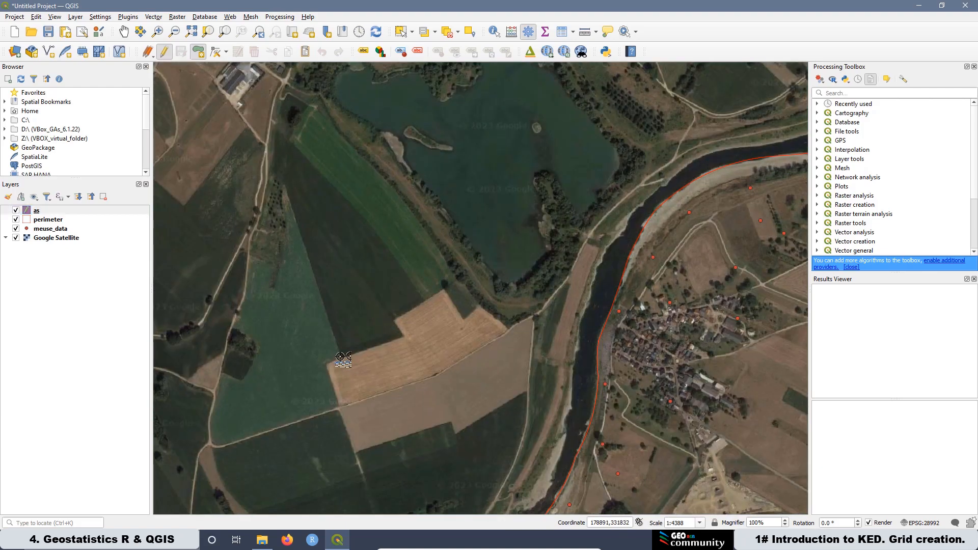
left_click(402, 336)
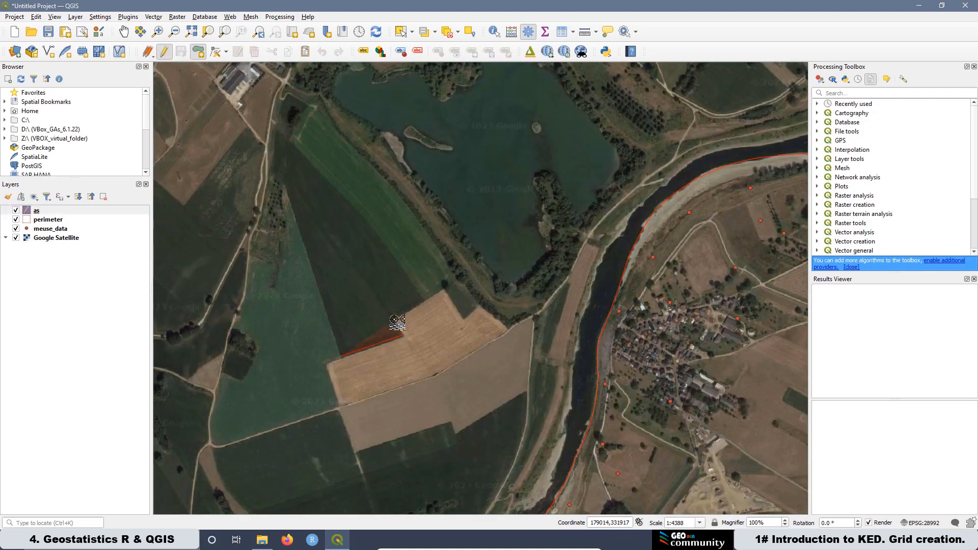
left_click(395, 318)
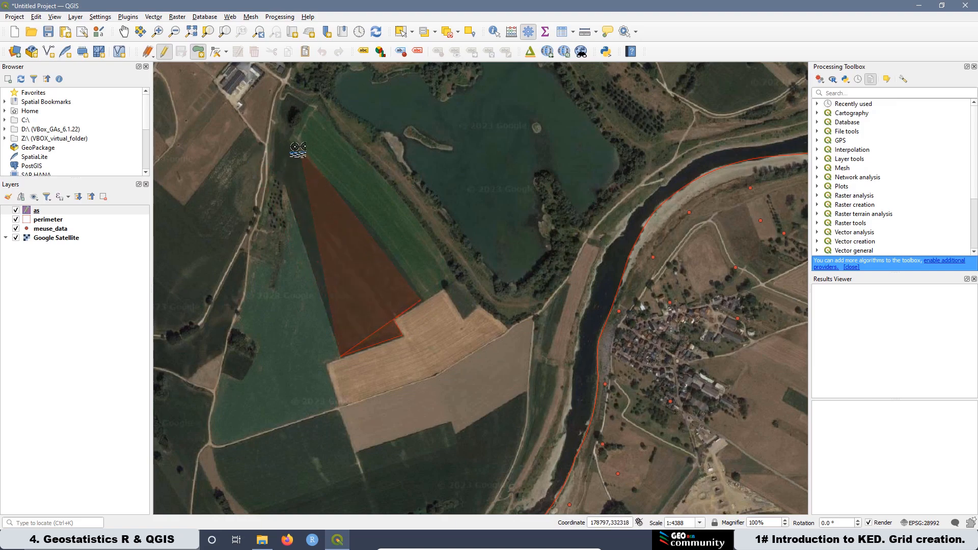
left_click(362, 216)
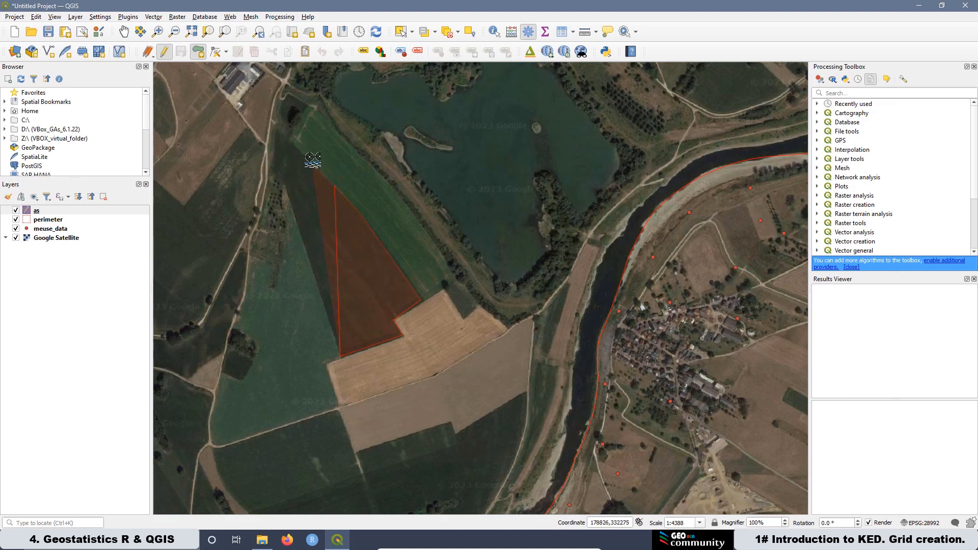
left_click(270, 132)
left_click(269, 168)
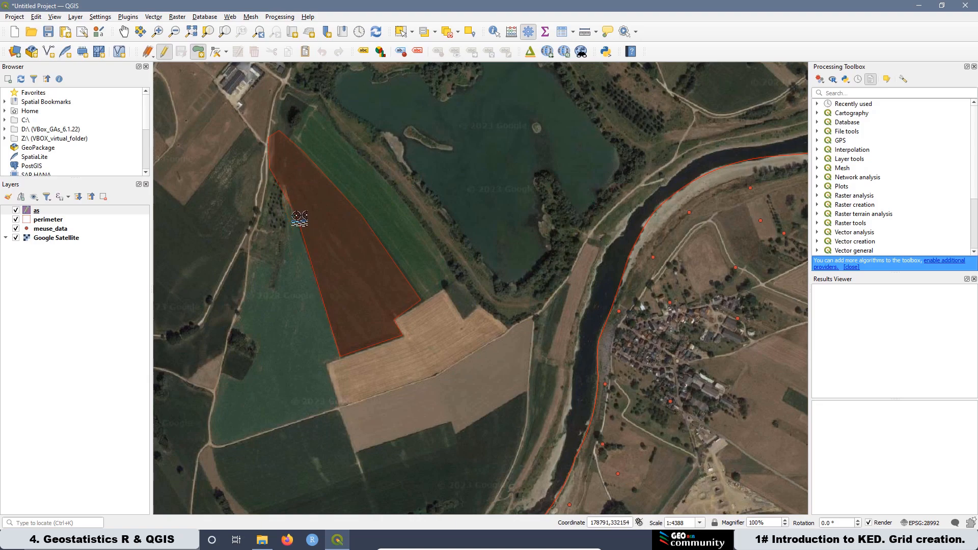
right_click(300, 217)
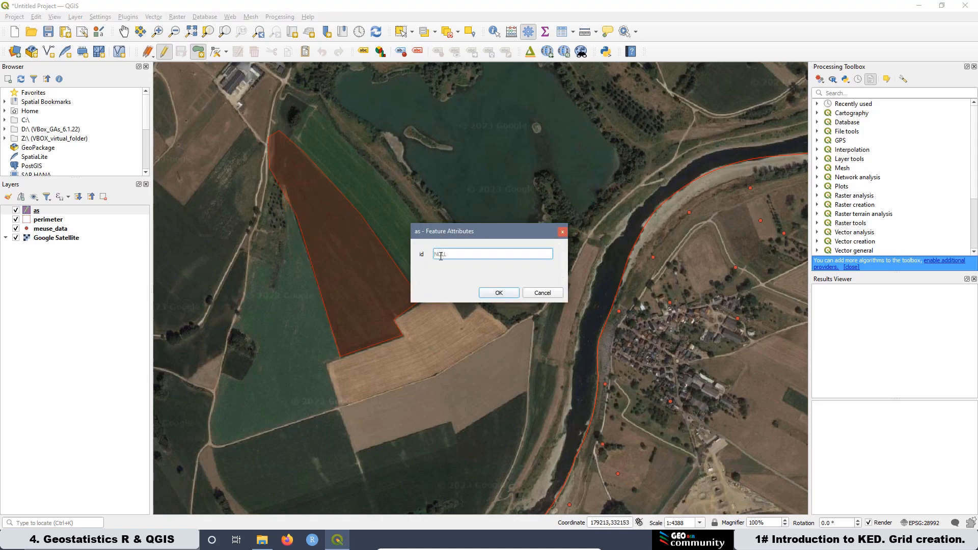
left_click(498, 293)
Step: Stop editing the as layer, saving its edits, and remove the as layer from the project
scroll(286, 202, "down", 2)
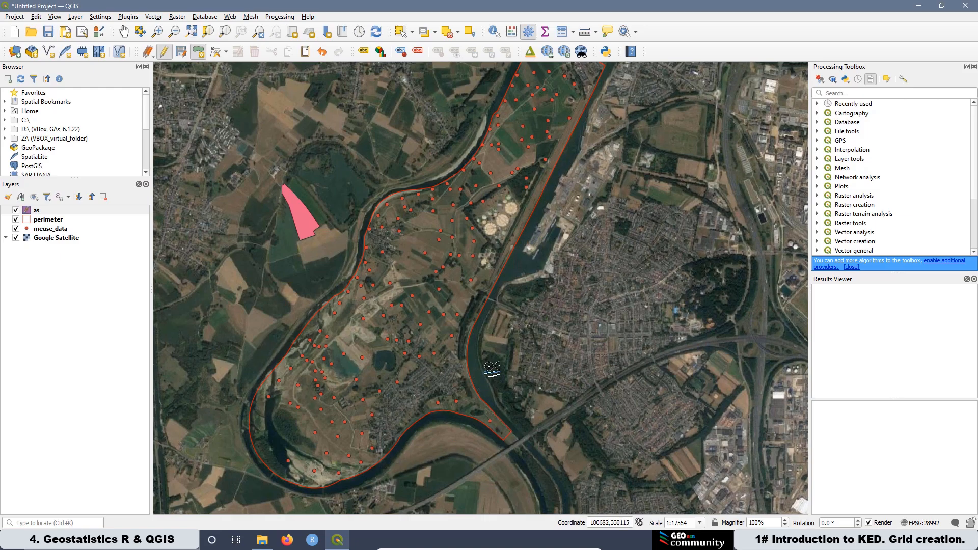
scroll(439, 336, "down", 1)
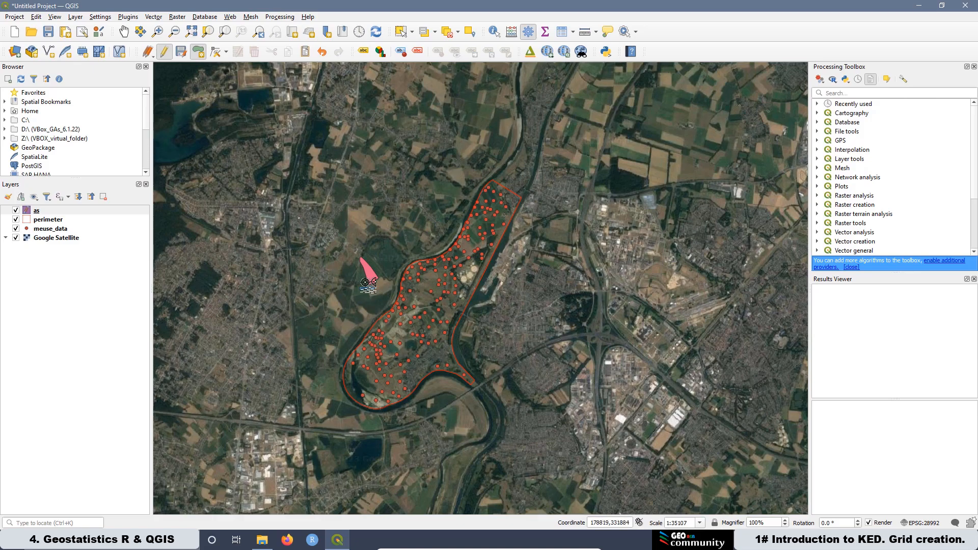
scroll(365, 283, "up", 1)
left_click(43, 211)
right_click(42, 210)
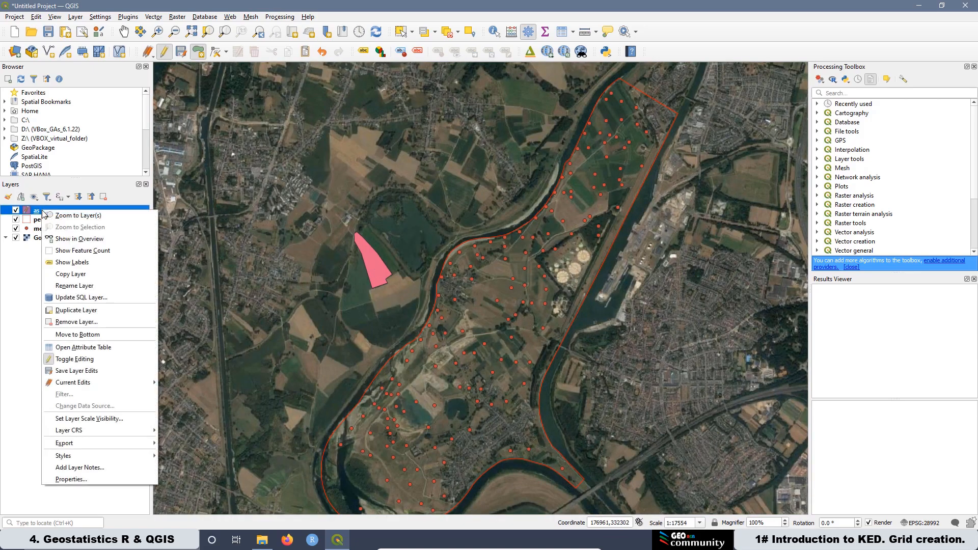
left_click(75, 359)
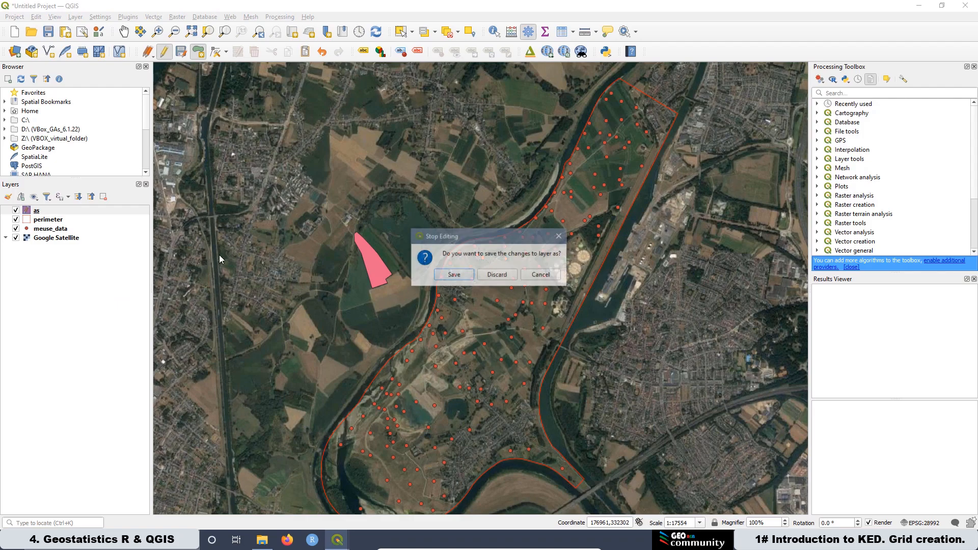
left_click(445, 277)
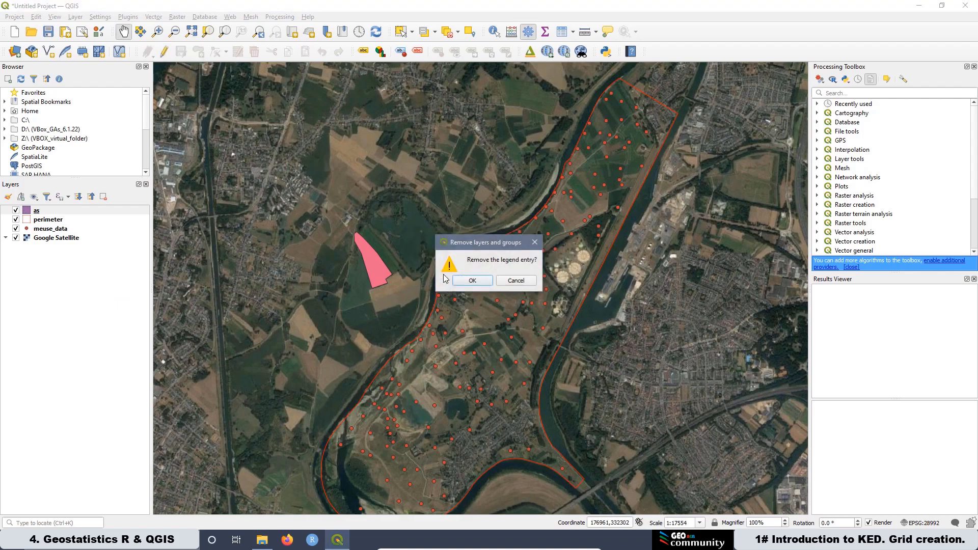
left_click(473, 281)
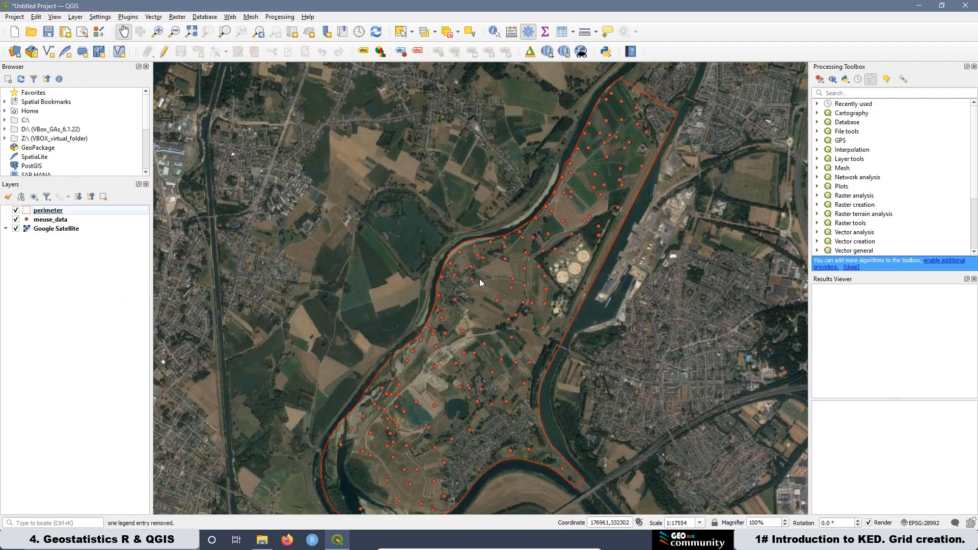
Step: Delete the four as shapefile files from the R4.4 shp folder in File Explorer
left_click(263, 540)
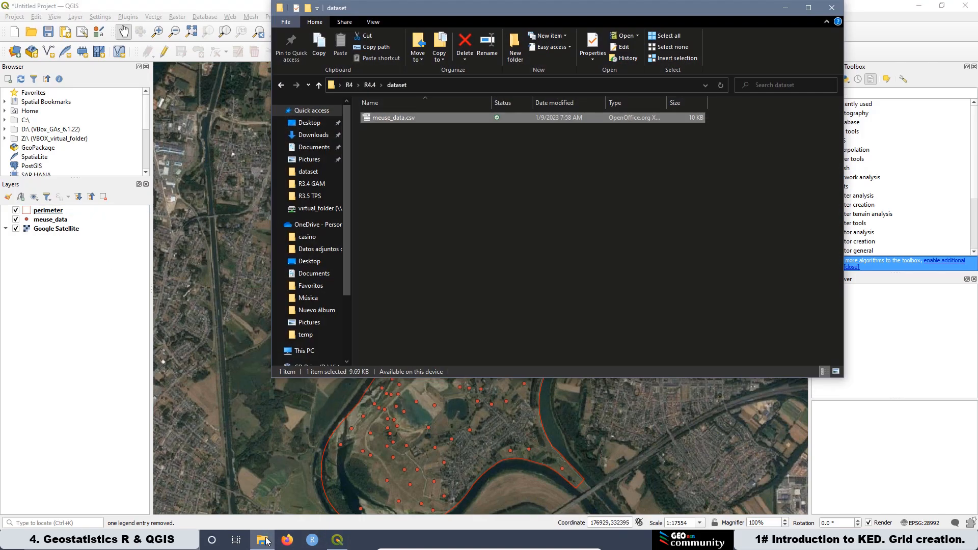
left_click(369, 85)
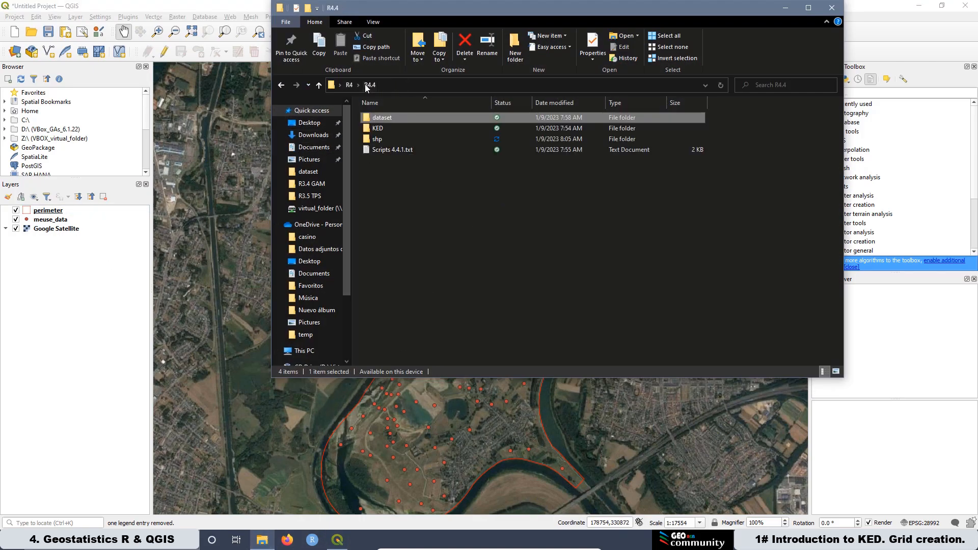
double_click(384, 141)
left_click(417, 150)
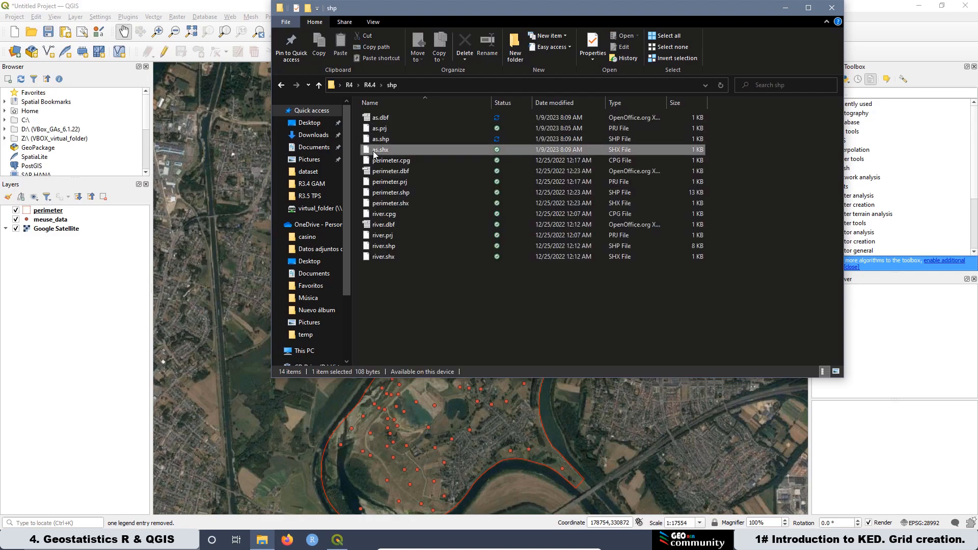
left_click(377, 118, "shift")
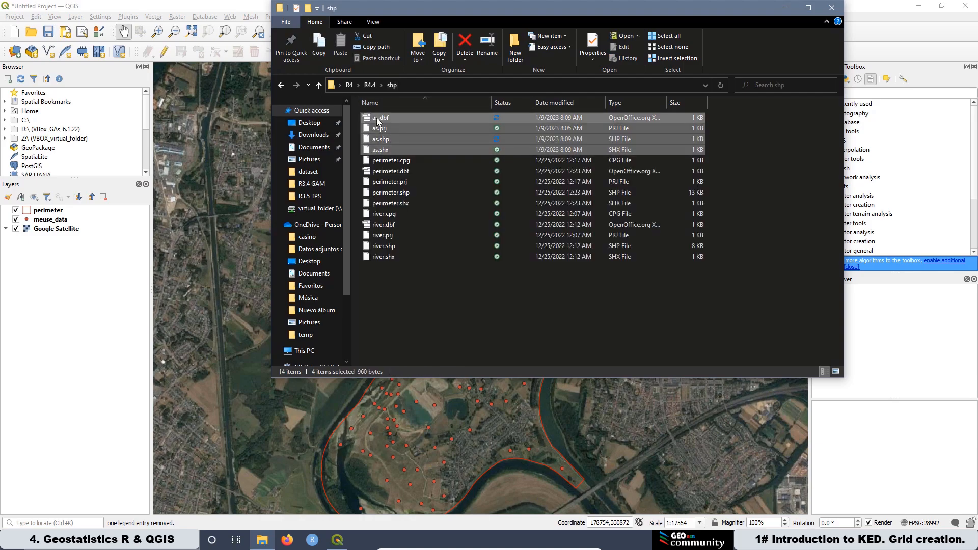
key("Delete")
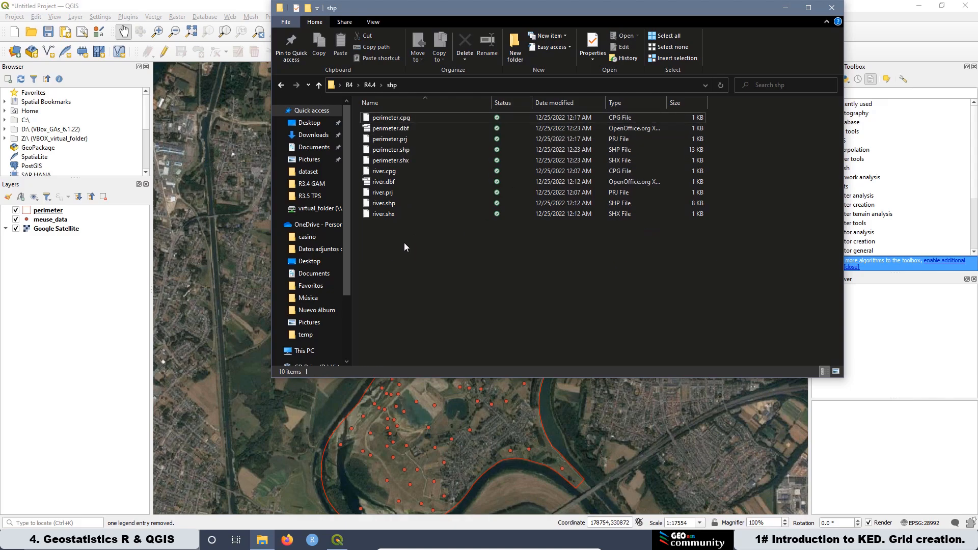
left_click(830, 8)
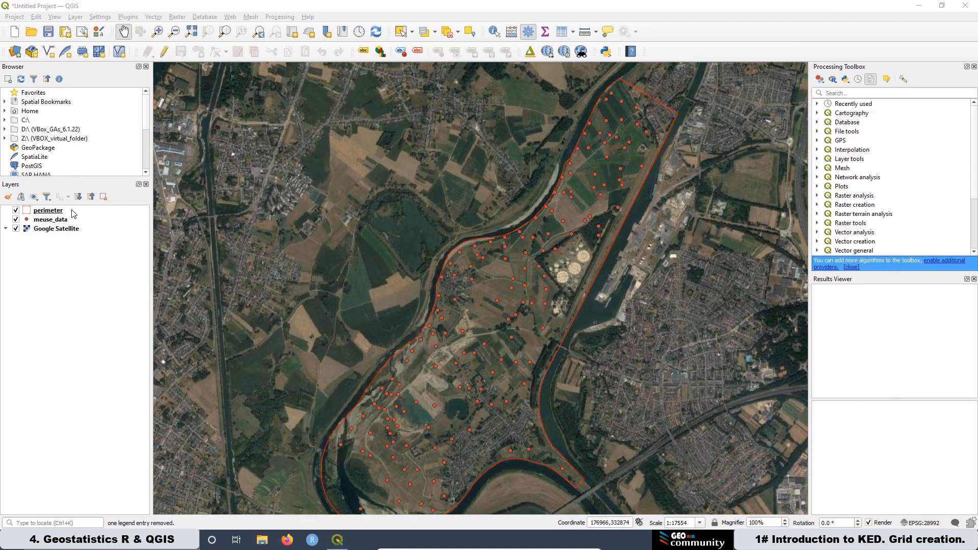
left_click(77, 17)
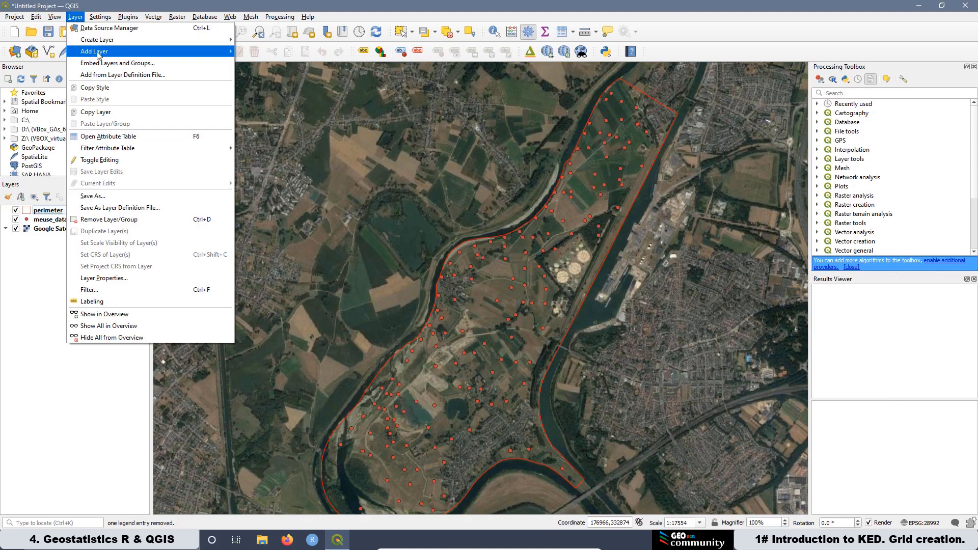
mouse_move(155, 42)
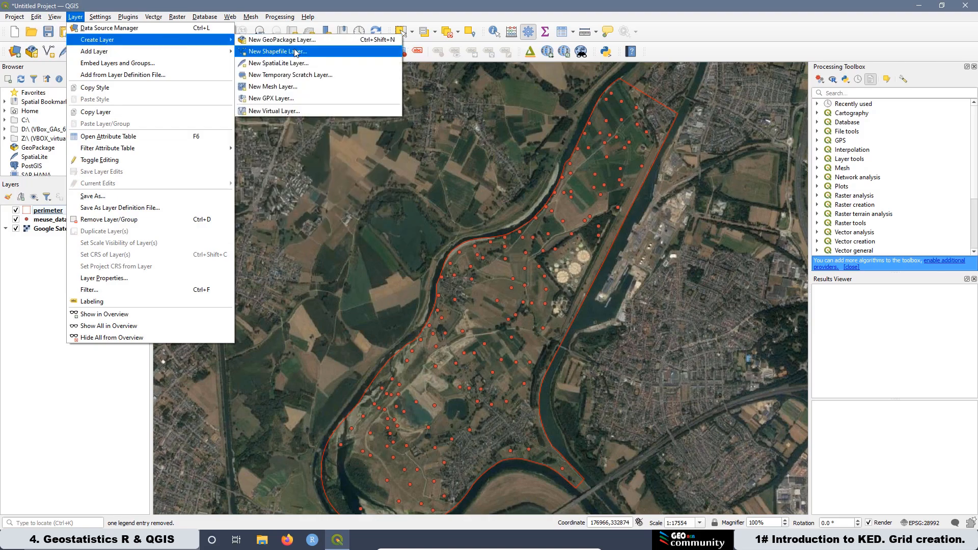
left_click(313, 52)
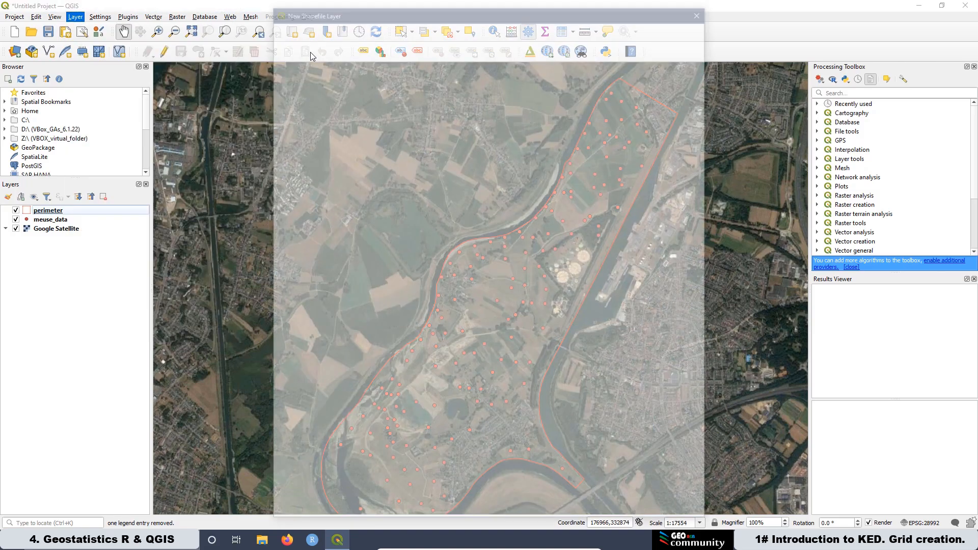
left_click(403, 58)
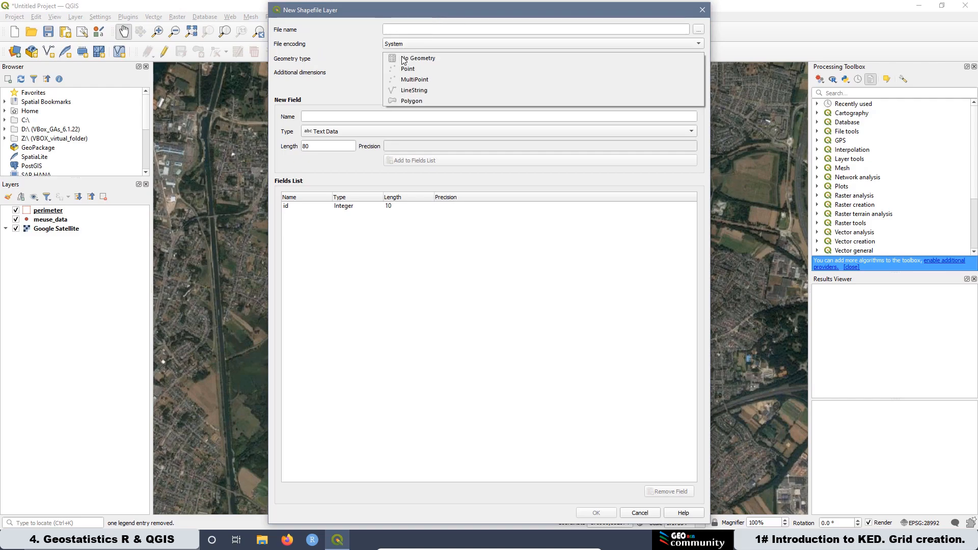
left_click(702, 11)
left_click(703, 11)
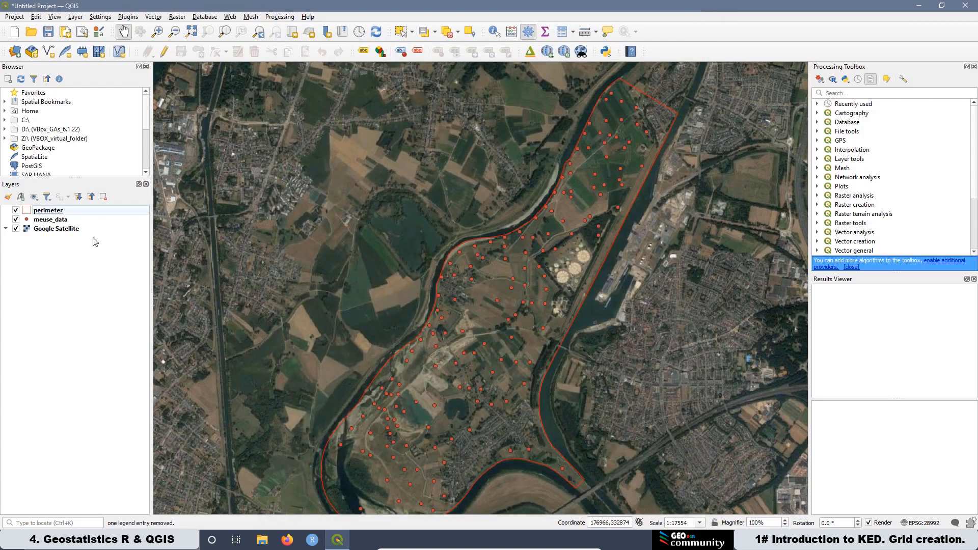
Step: Add river.shp from the R4.4 shp folder as a vector layer
left_click(15, 51)
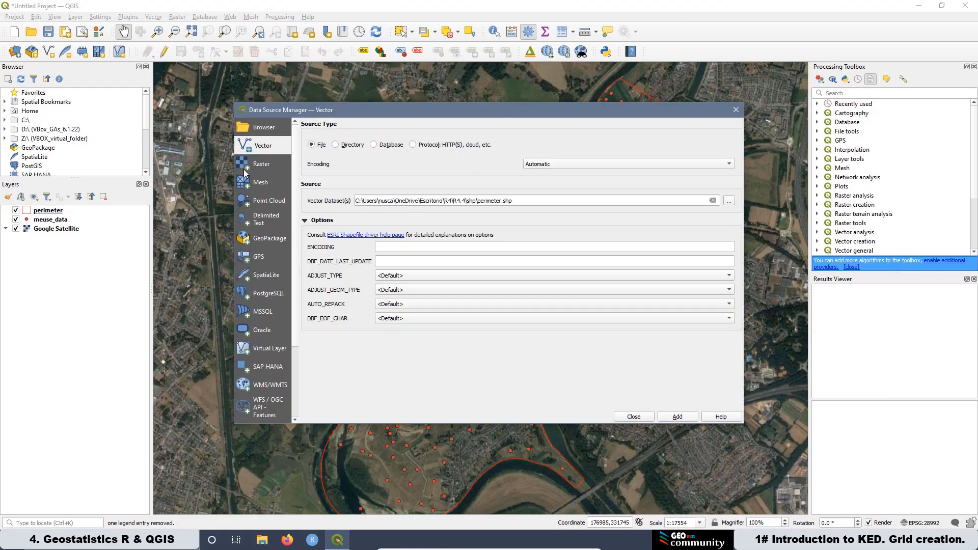
left_click(729, 200)
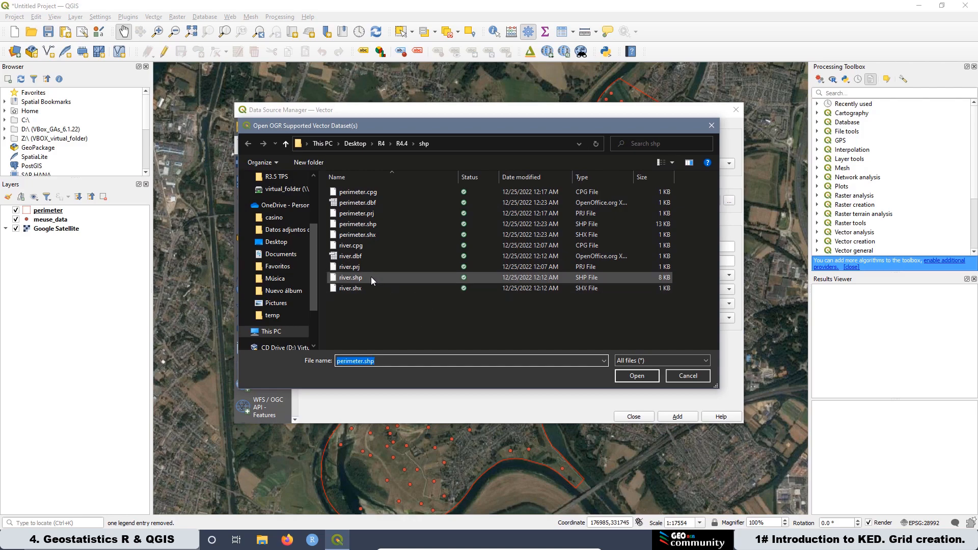
left_click(371, 276)
left_click(638, 376)
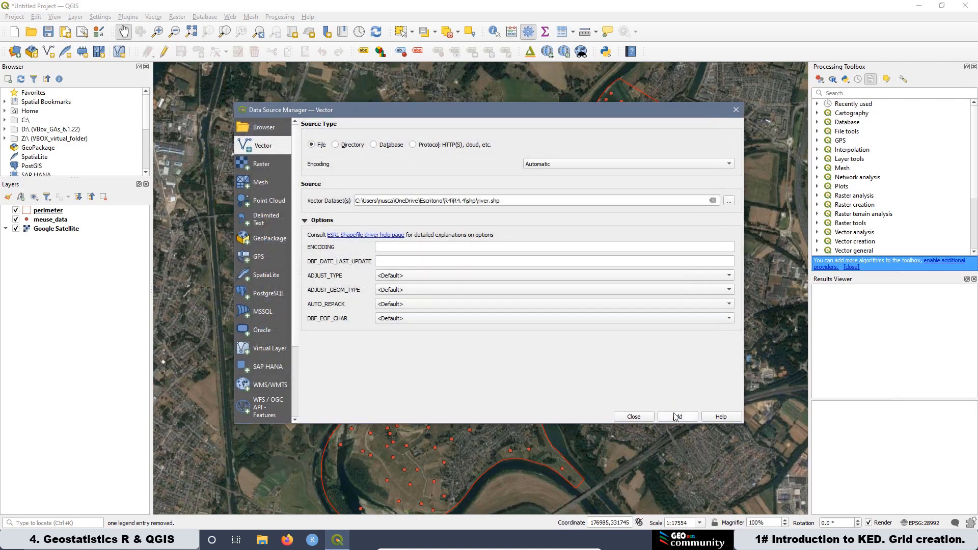
left_click(661, 418)
left_click(631, 419)
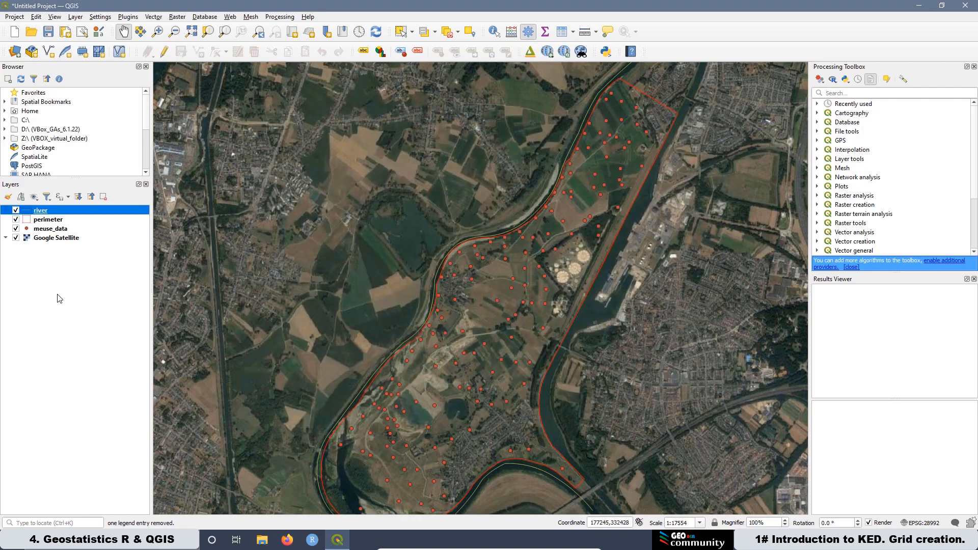
Step: Style the river line blue, dashed, with a 0.4 mm stroke width, apply it, and hide the Google Satellite layer
right_click(49, 213)
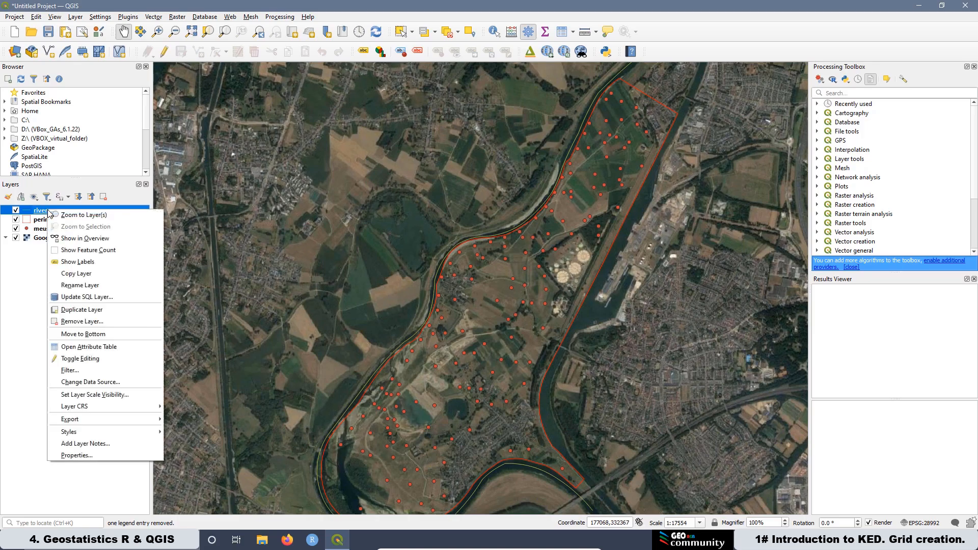
left_click(76, 456)
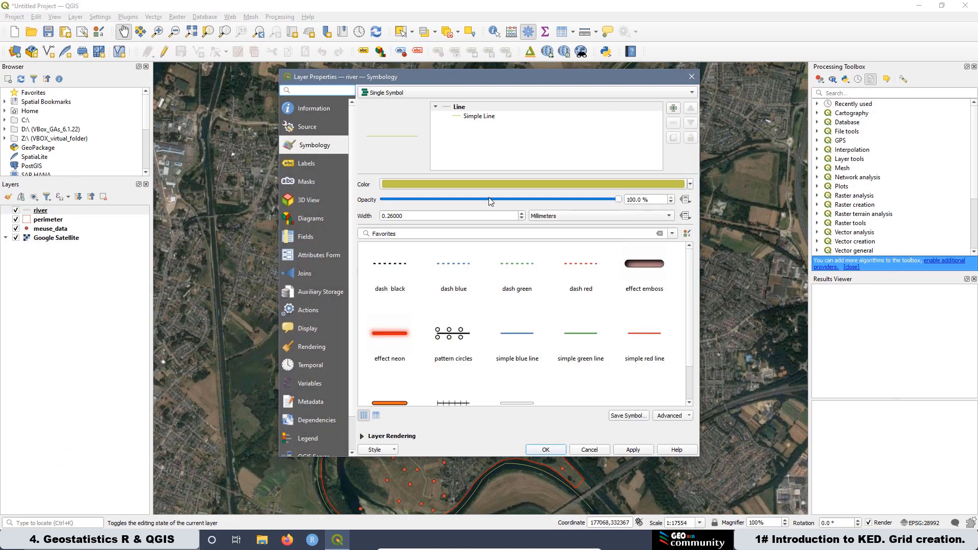
left_click(660, 203)
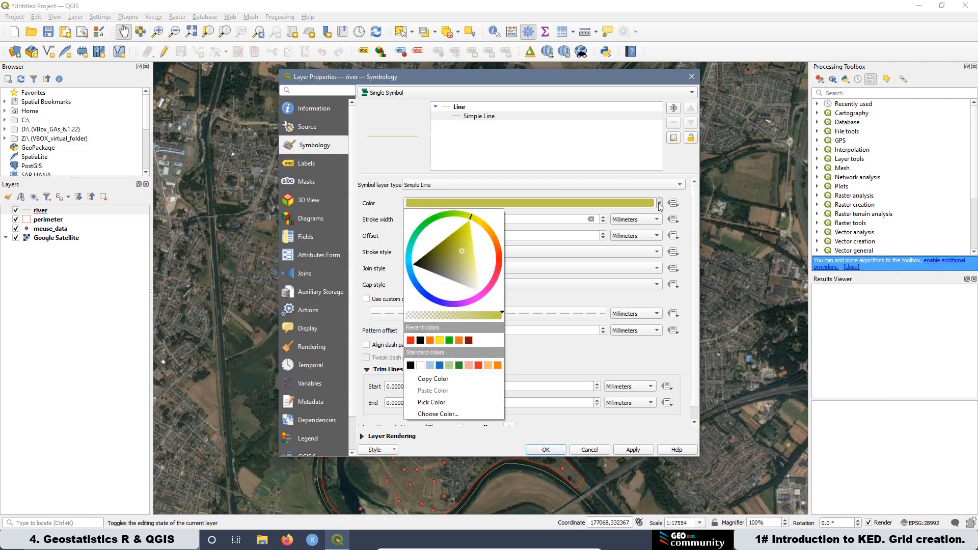
left_click(440, 365)
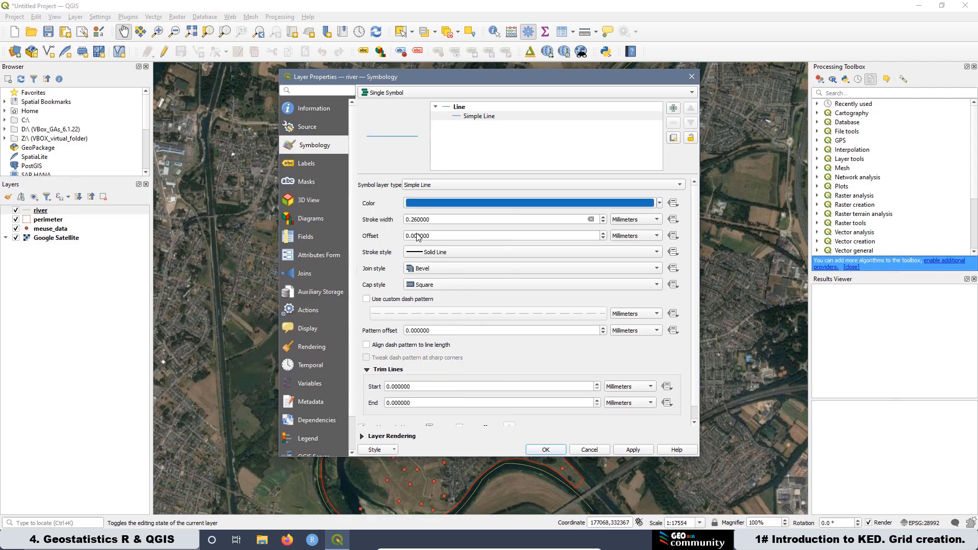
left_click_drag(442, 221, 411, 223)
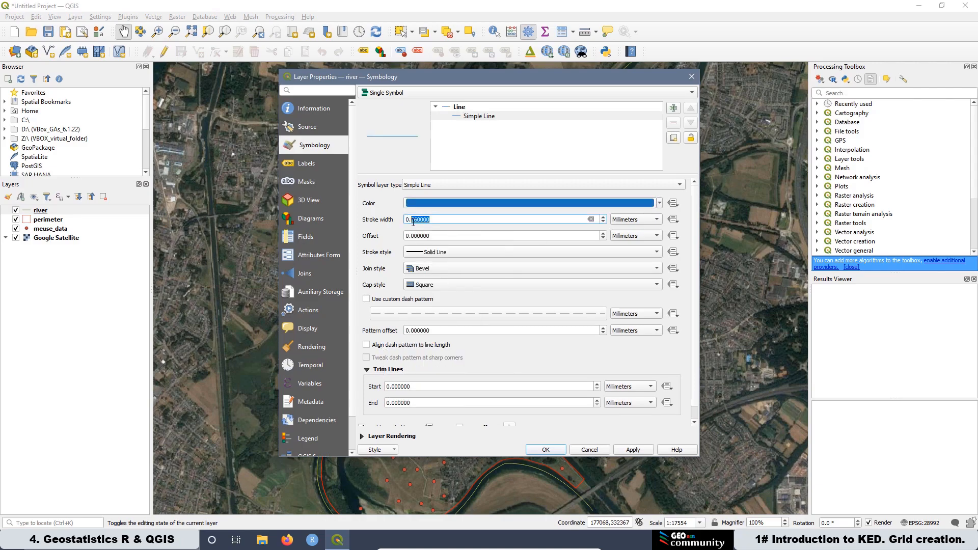
type("4")
left_click(428, 253)
left_click(425, 276)
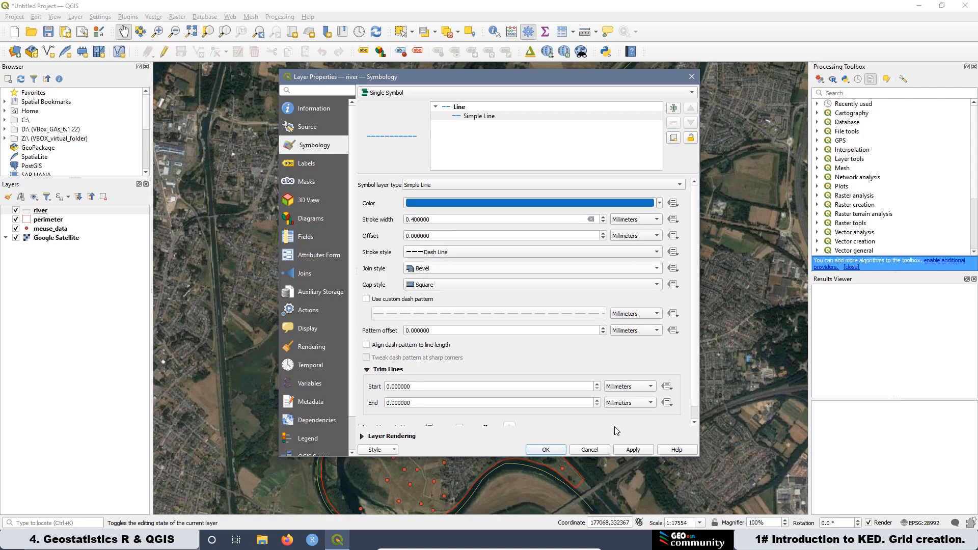
left_click(632, 450)
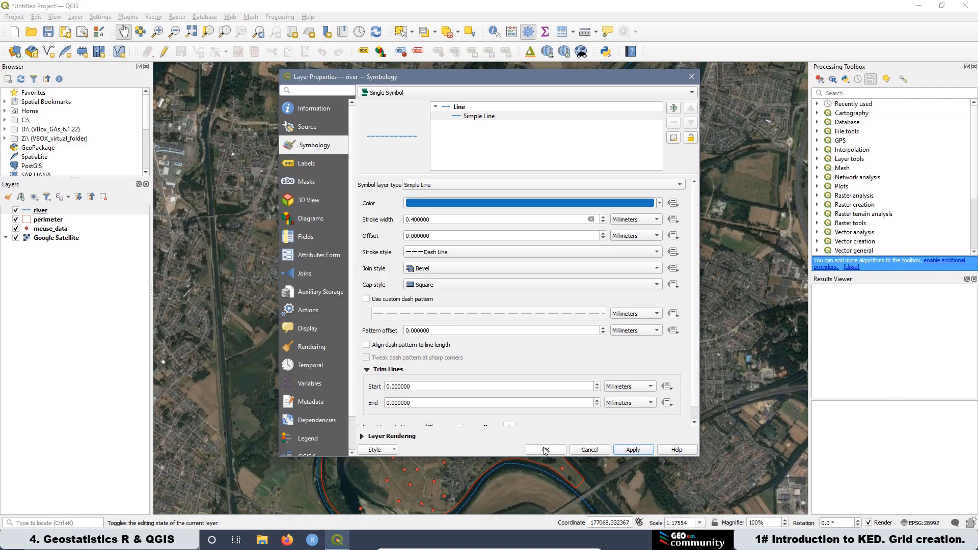
left_click(545, 451)
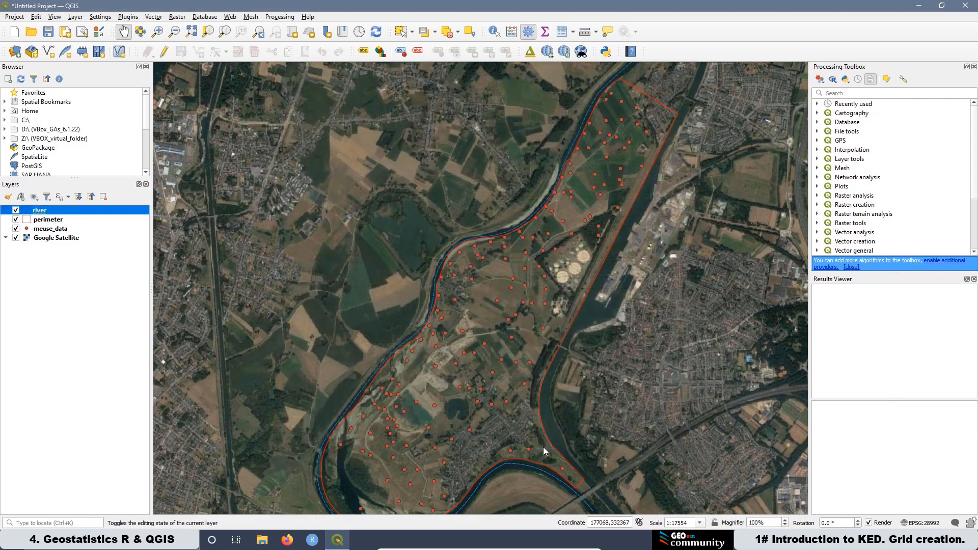
left_click(16, 238)
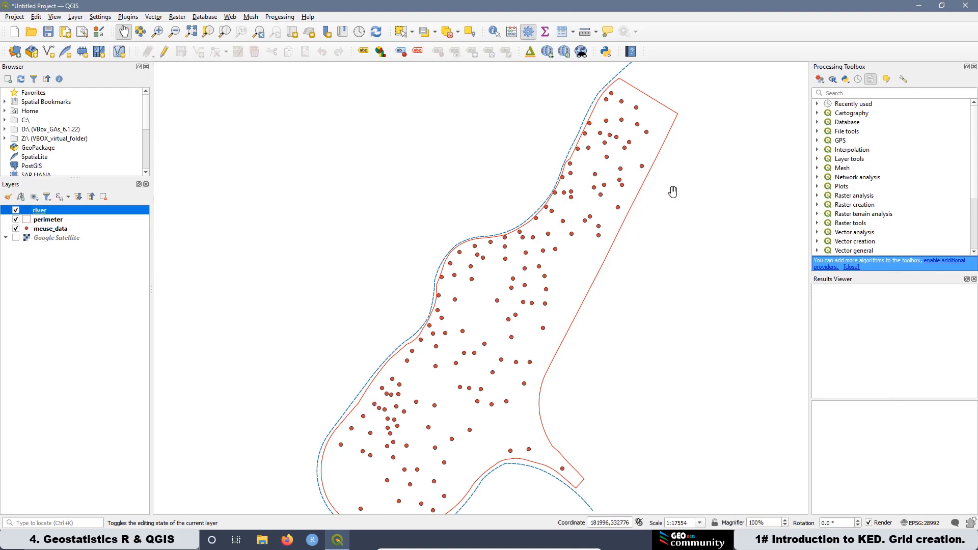
Step: Run the Distance matrix tool with meuse_data as both input and target point layers, using NID as both unique ID fields
left_click(832, 92)
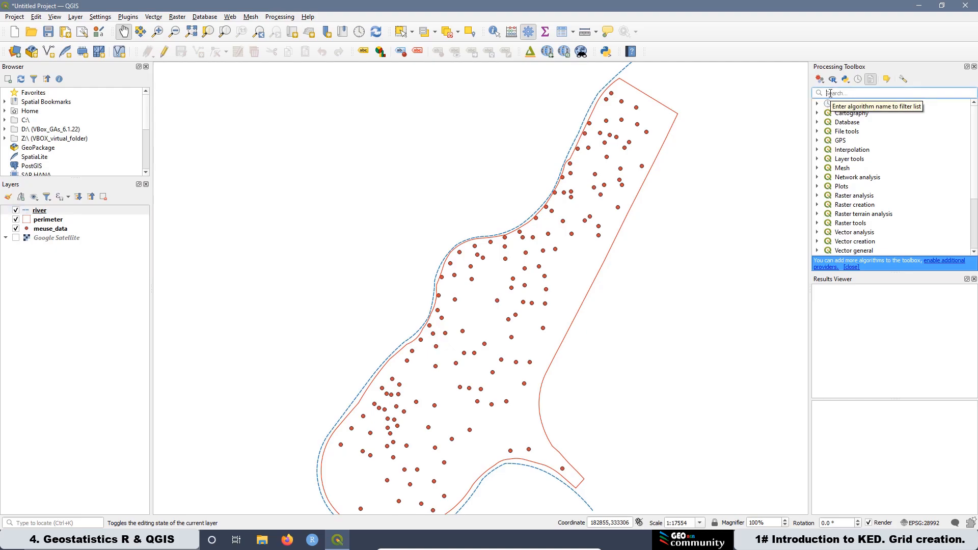
type("m")
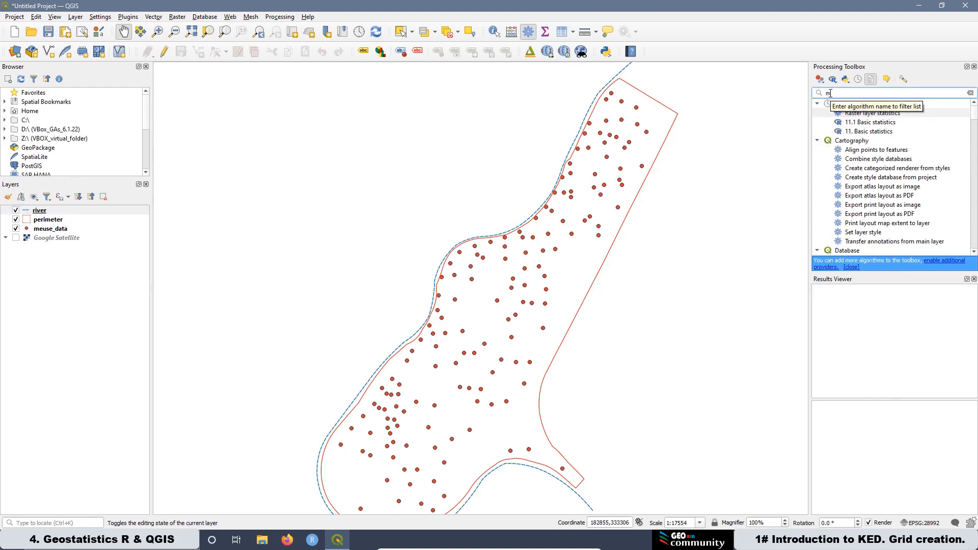
type("atrix dist")
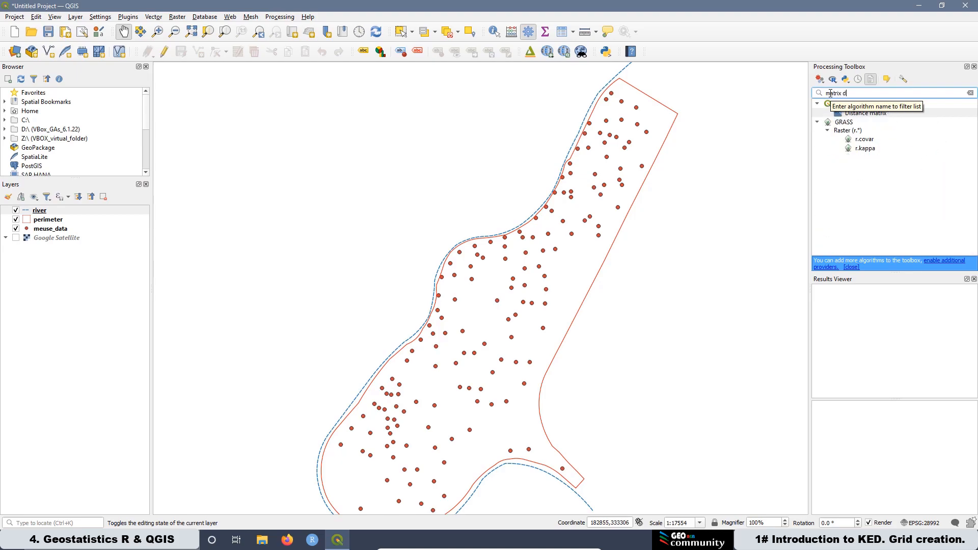
double_click(865, 114)
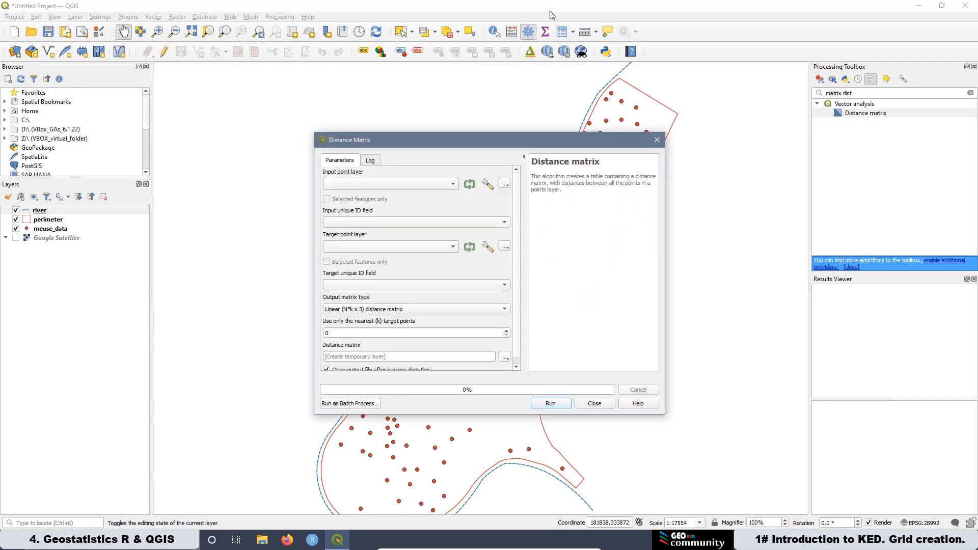
left_click(375, 185)
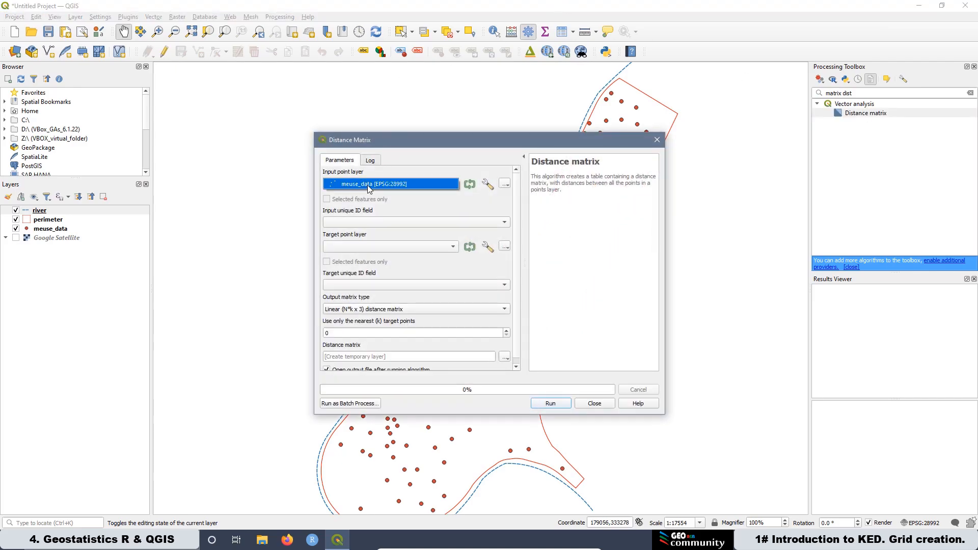
left_click(368, 186)
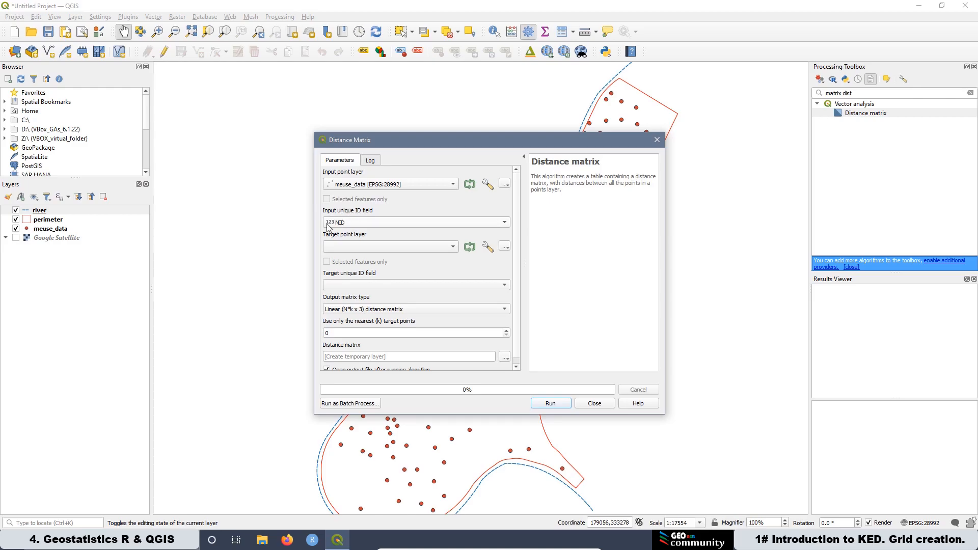
left_click(340, 246)
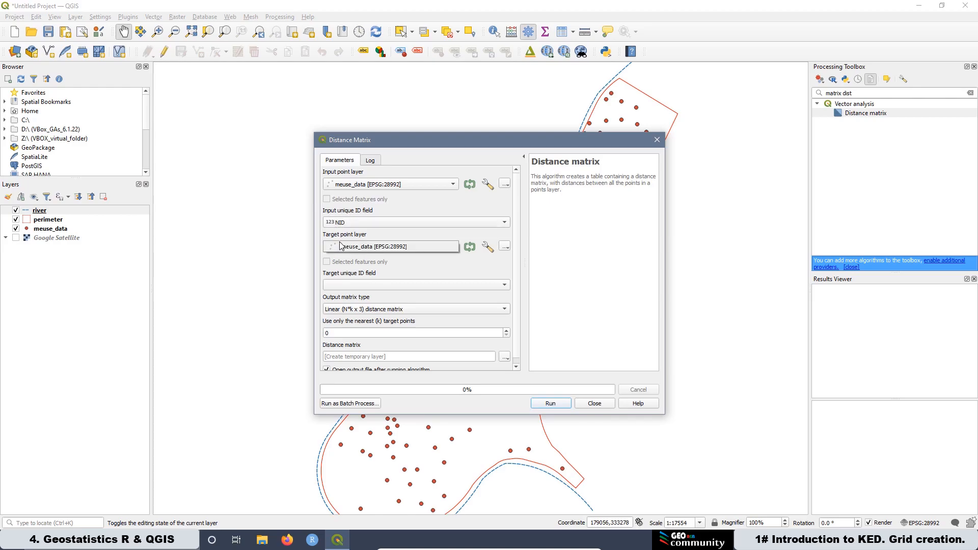
left_click(342, 247)
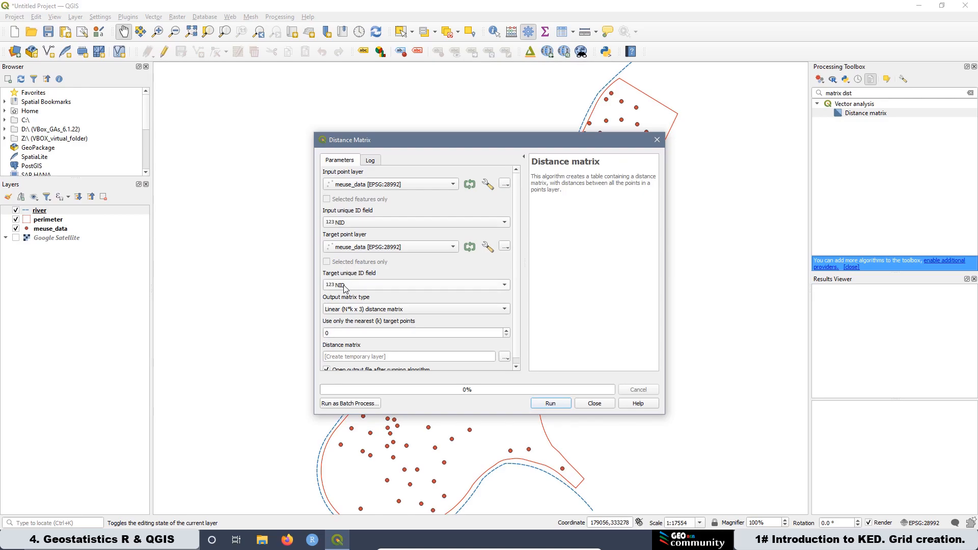
left_click(551, 404)
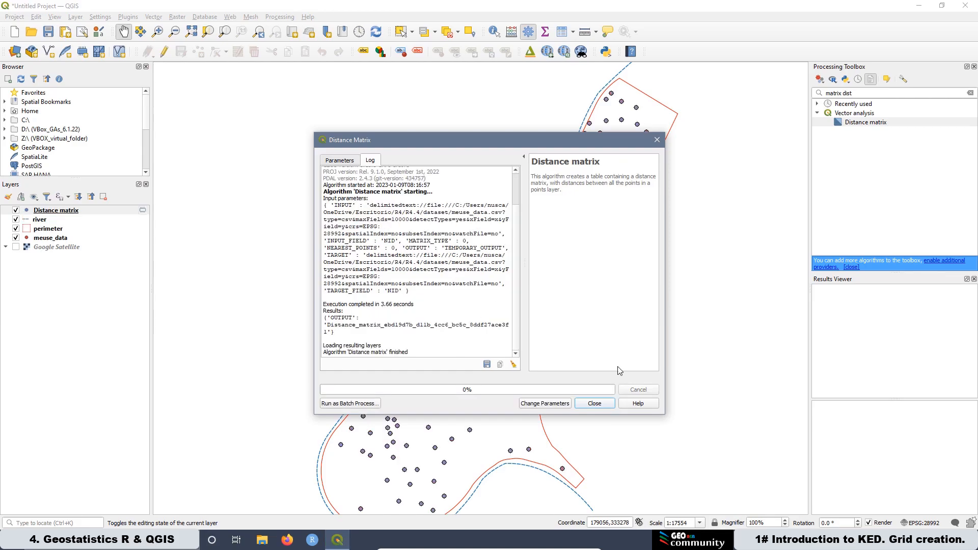
left_click(595, 404)
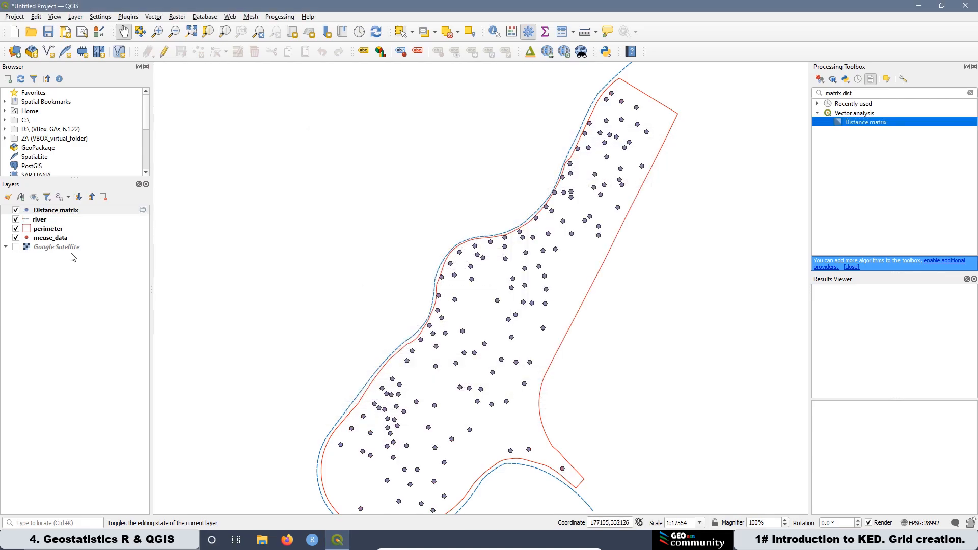
Step: Open the Distance matrix attribute table and sort it by the Distance column in both directions to examine the distances
right_click(56, 214)
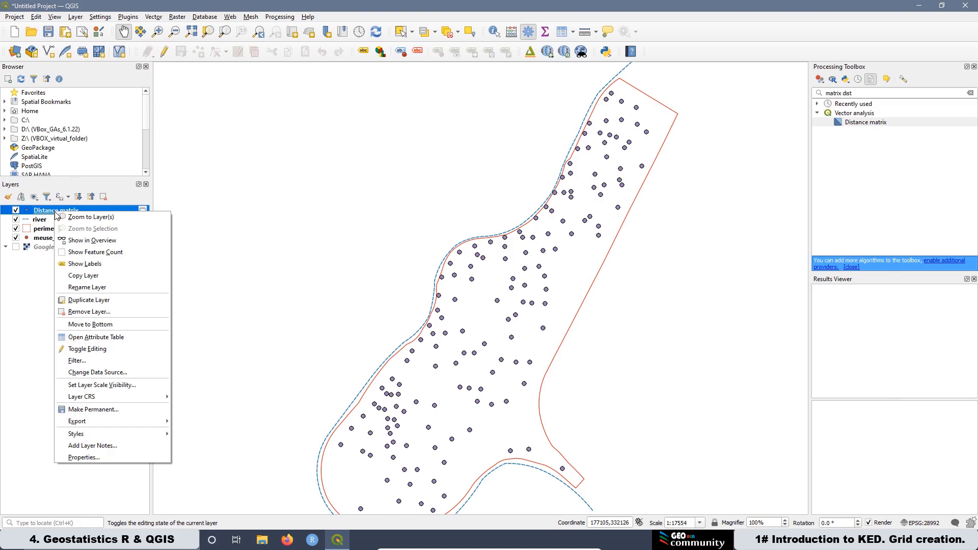
left_click(102, 337)
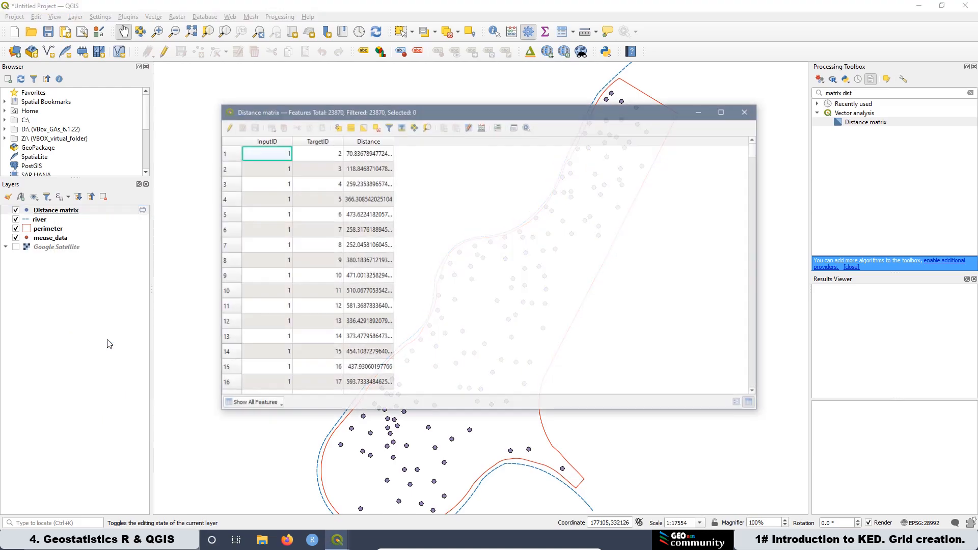
left_click(369, 141)
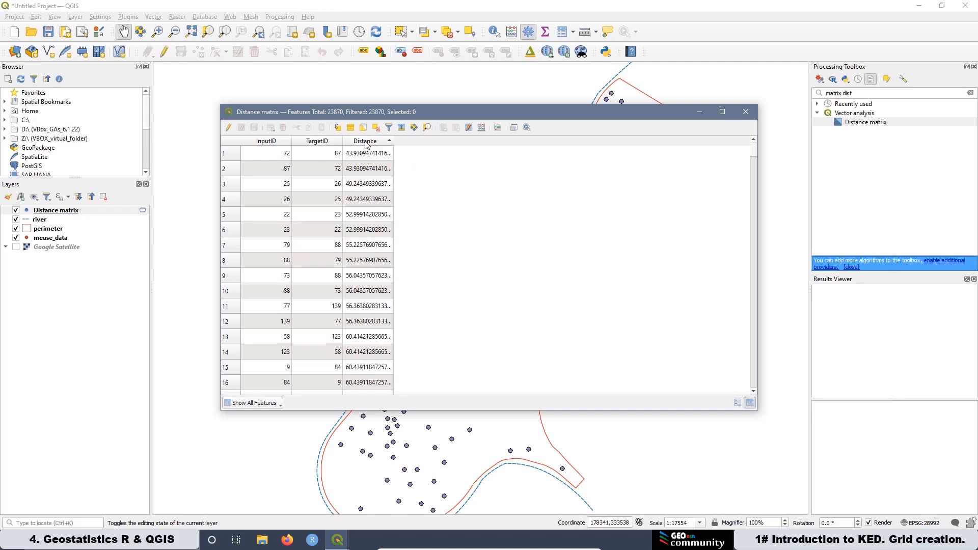
left_click(366, 142)
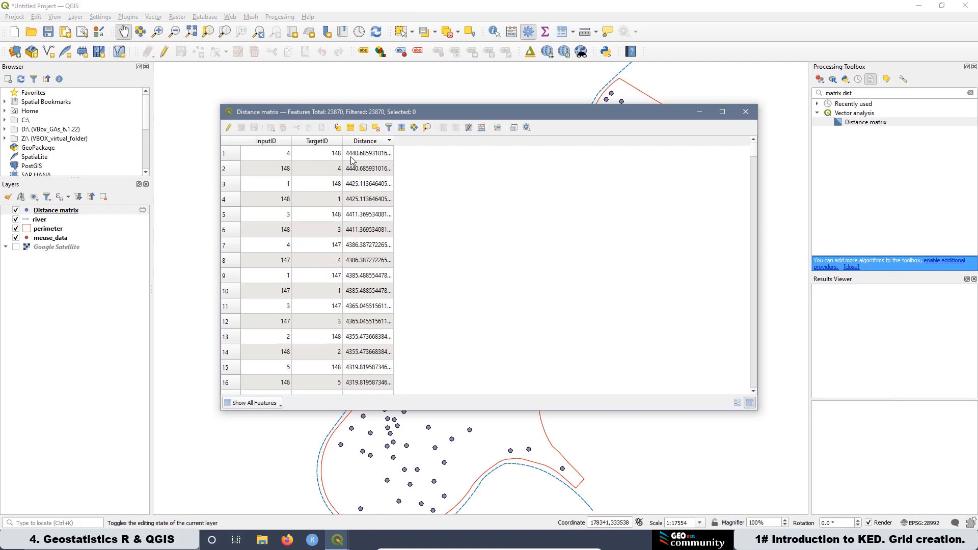
left_click(366, 159)
left_click(365, 142)
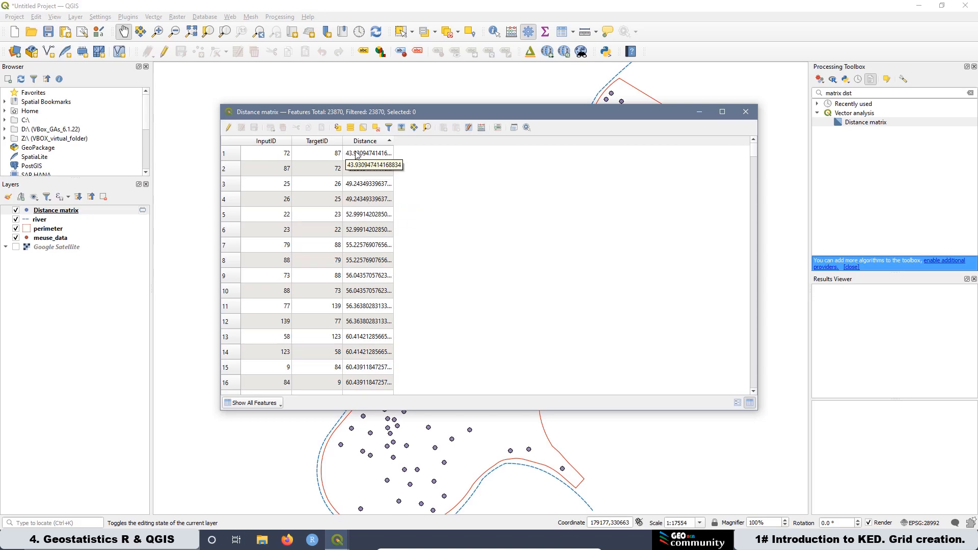
left_click(745, 112)
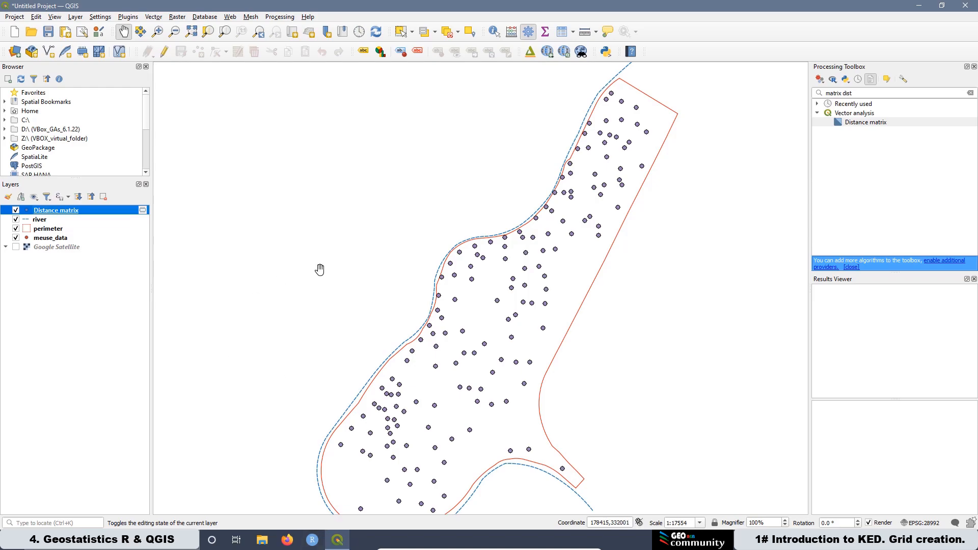
Step: Remove the Distance matrix layer from the project
right_click(78, 211)
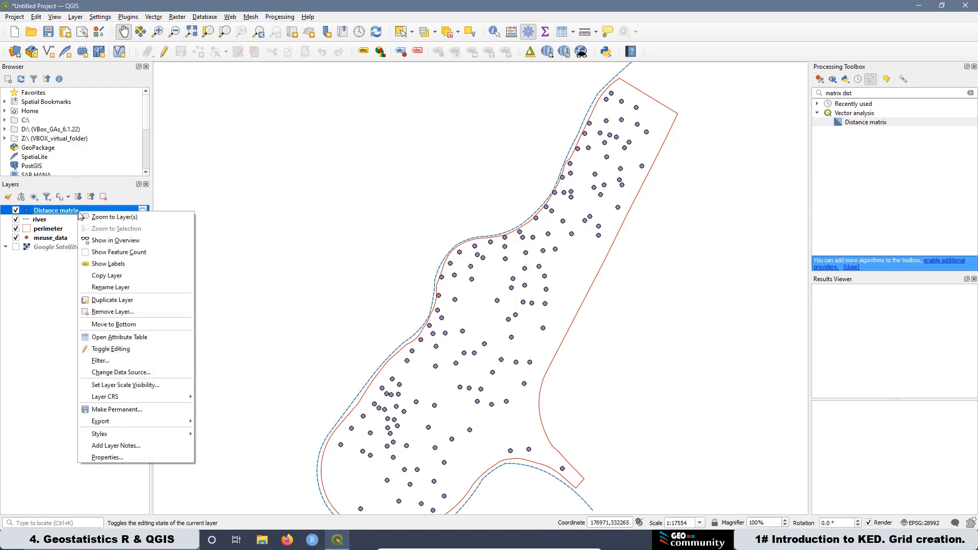
left_click(110, 312)
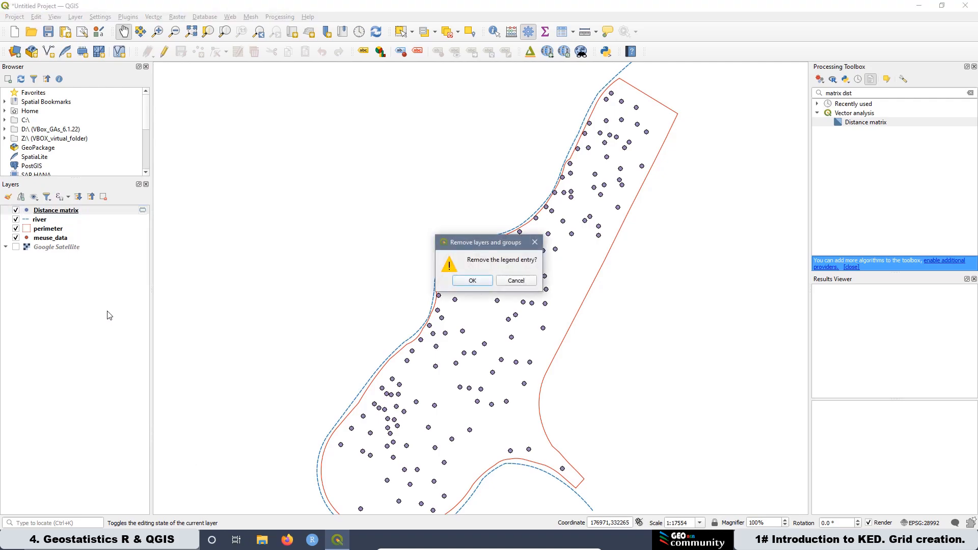
left_click(472, 281)
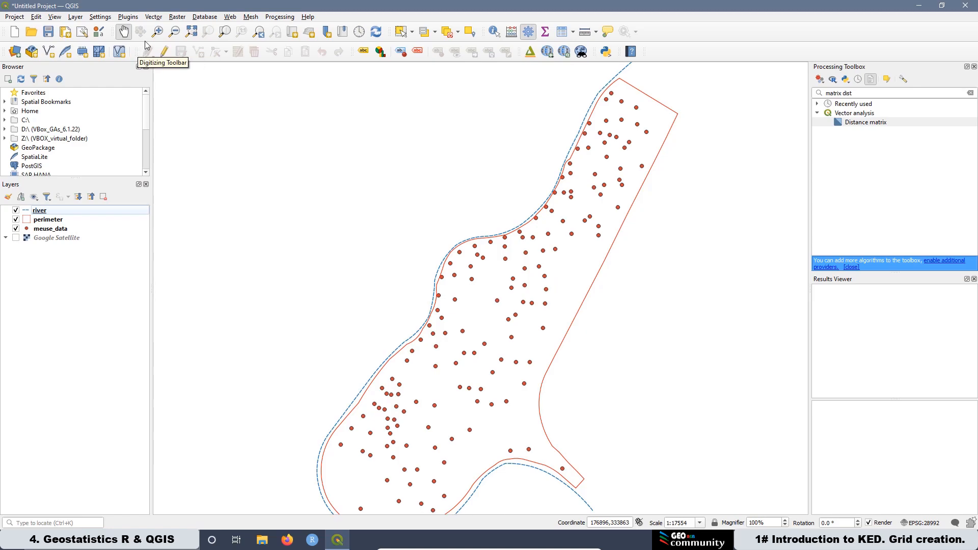
Step: Open Create Grid, choose the Rectangle (Polygon) grid type and calculate the grid extent from the perimeter layer
left_click(152, 18)
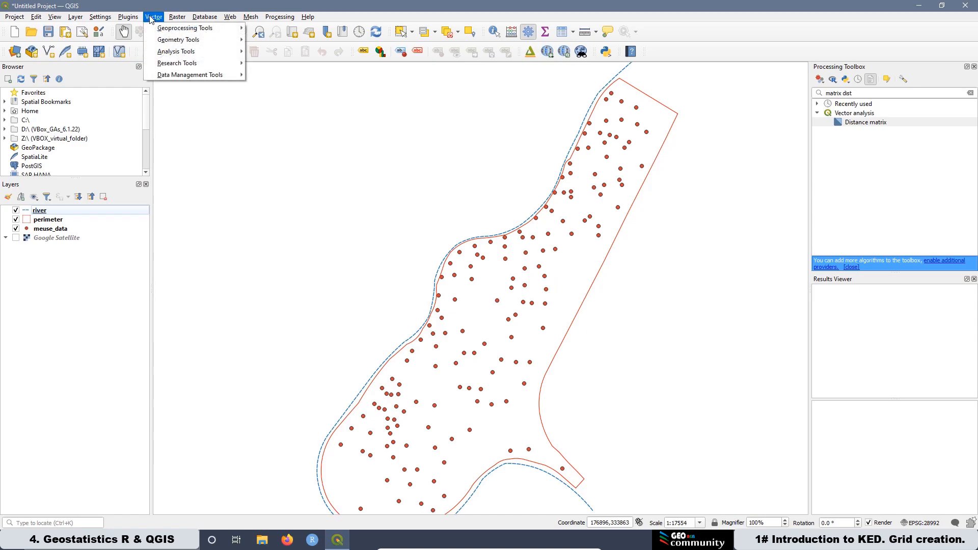
mouse_move(199, 62)
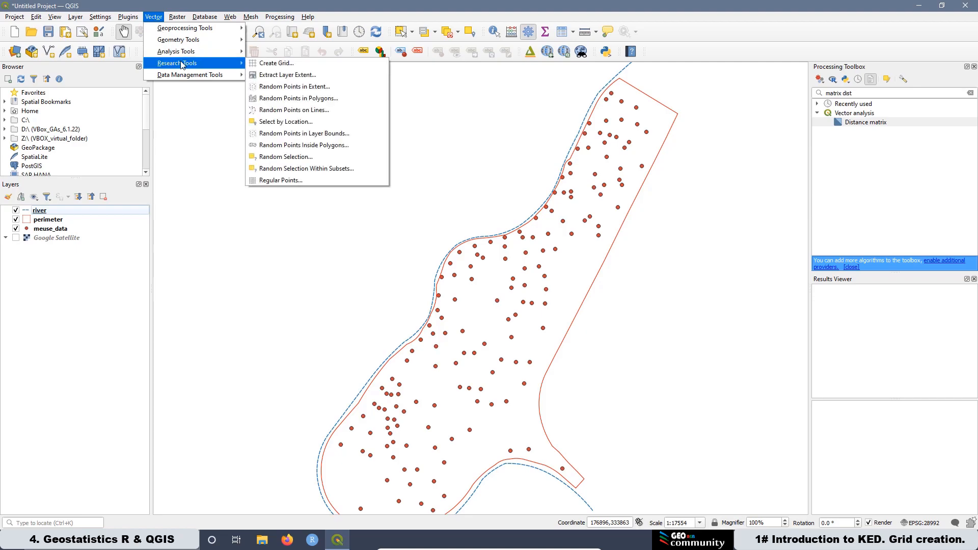
left_click(268, 64)
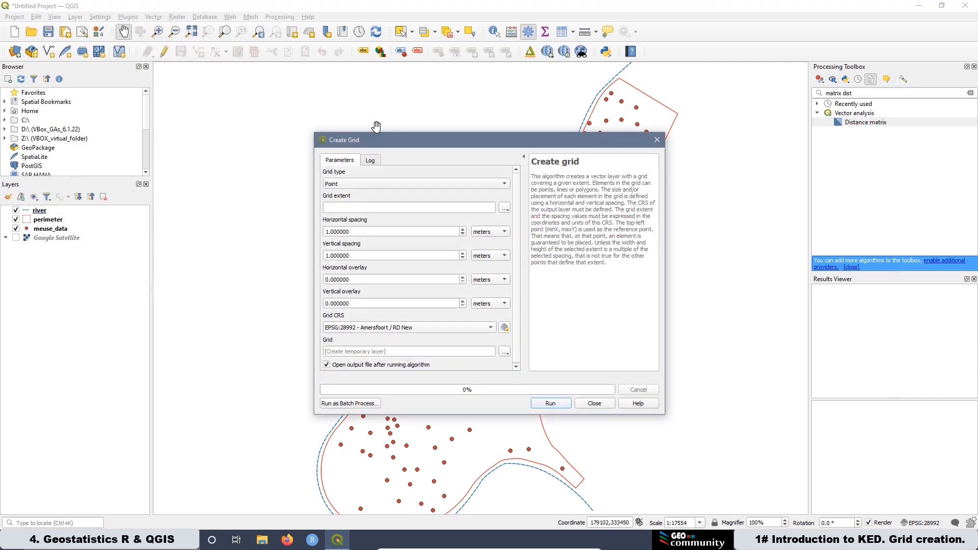
left_click_drag(371, 146, 253, 98)
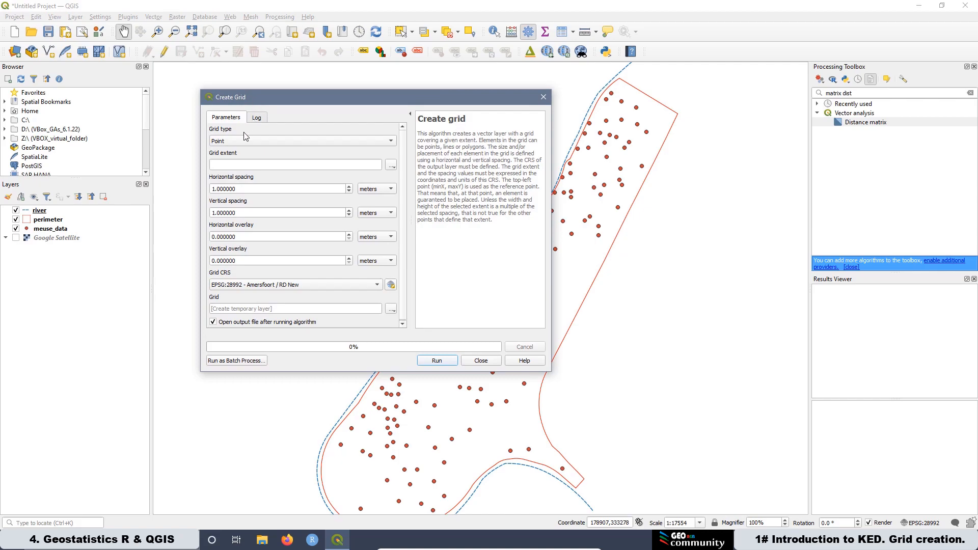
left_click(233, 141)
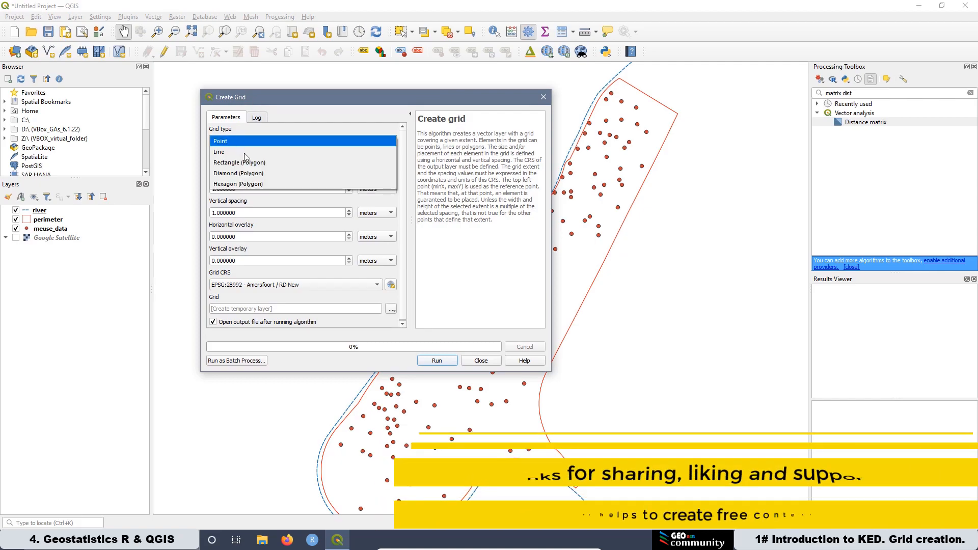
left_click(249, 167)
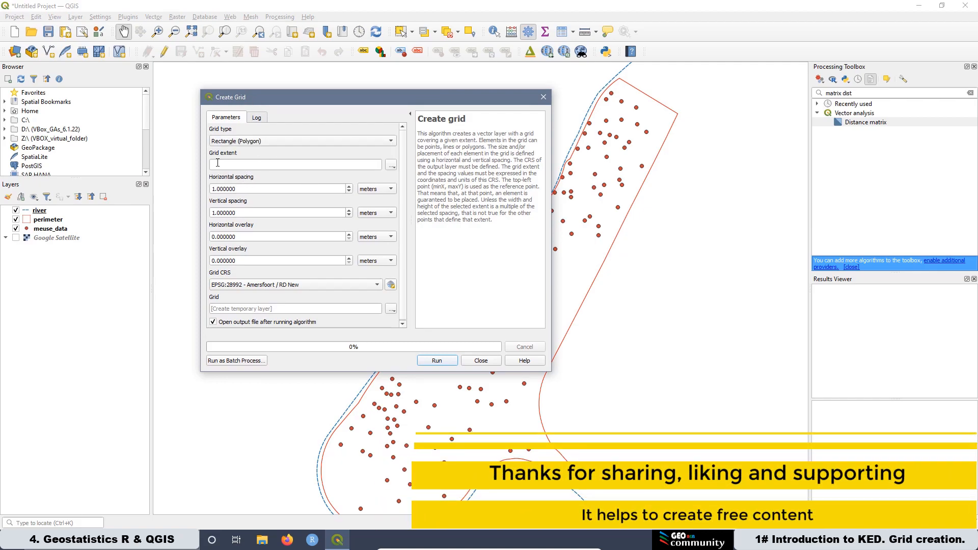
left_click(391, 166)
mouse_move(405, 178)
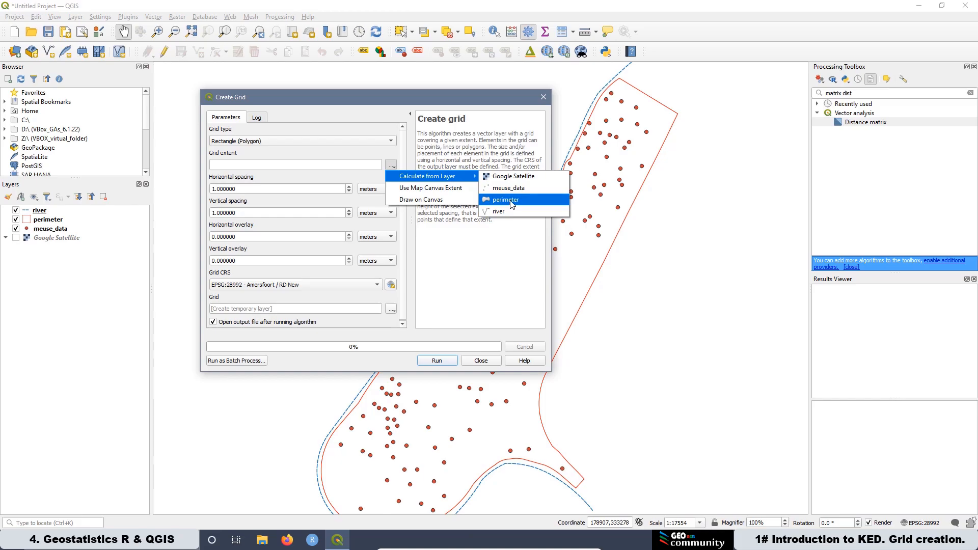
left_click(511, 203)
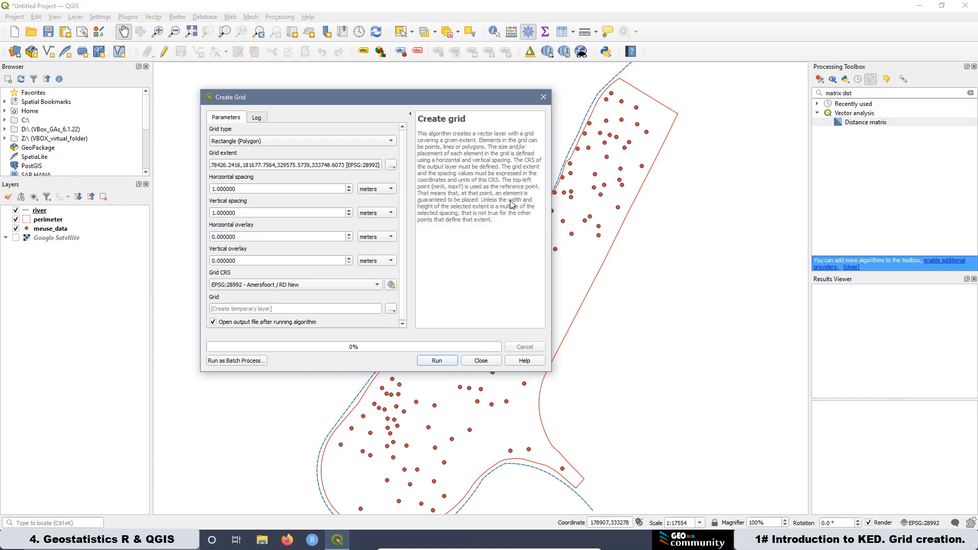
Step: Set horizontal and vertical spacing to 40 meters and run the grid creation
double_click(223, 188)
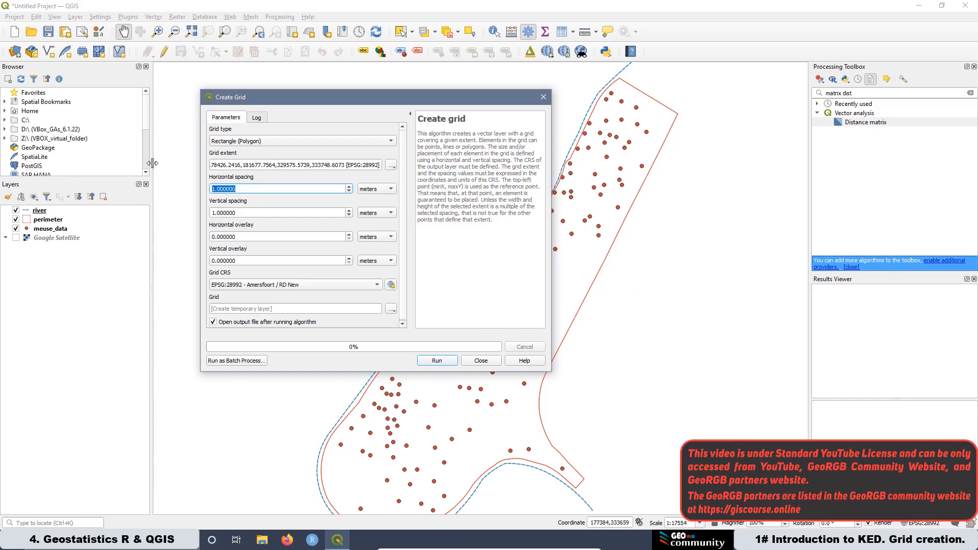
type("40")
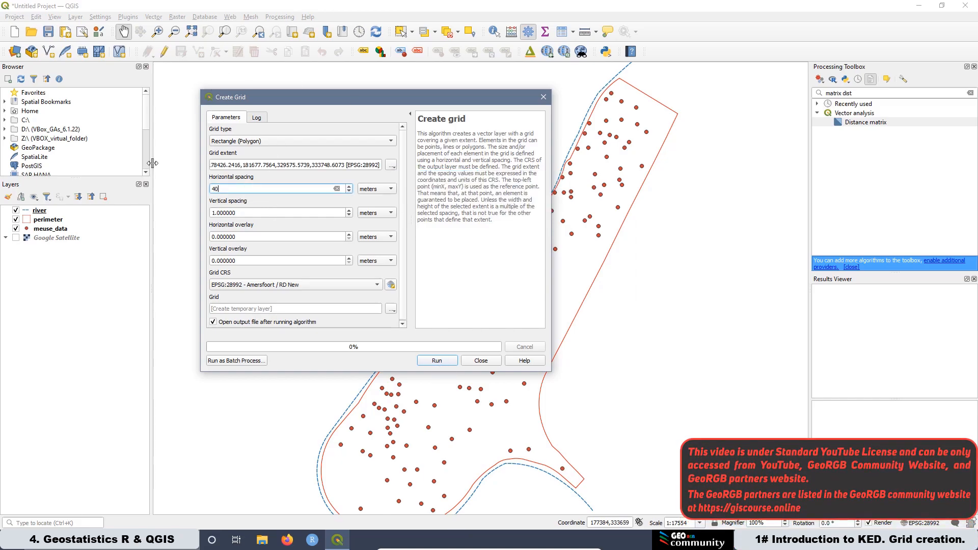
double_click(239, 213)
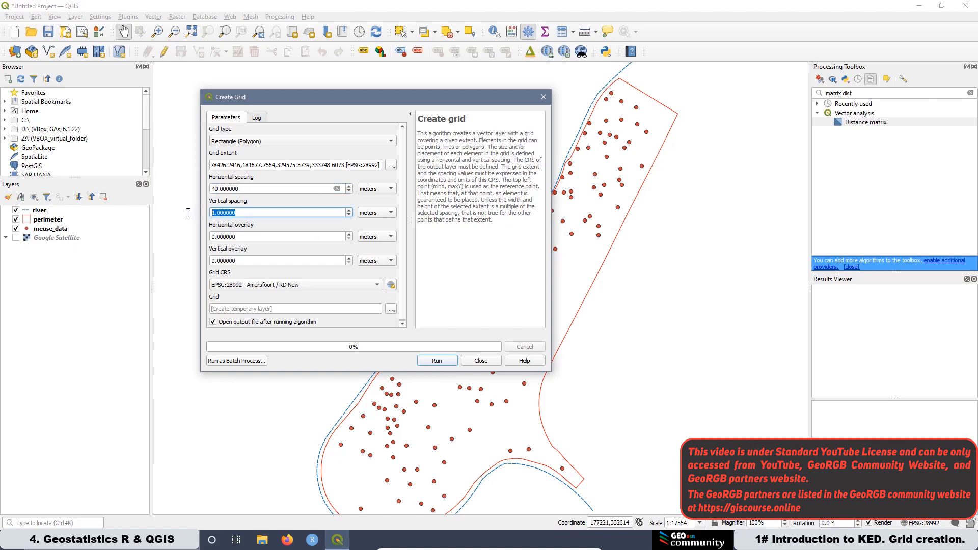
type("40")
left_click(440, 362)
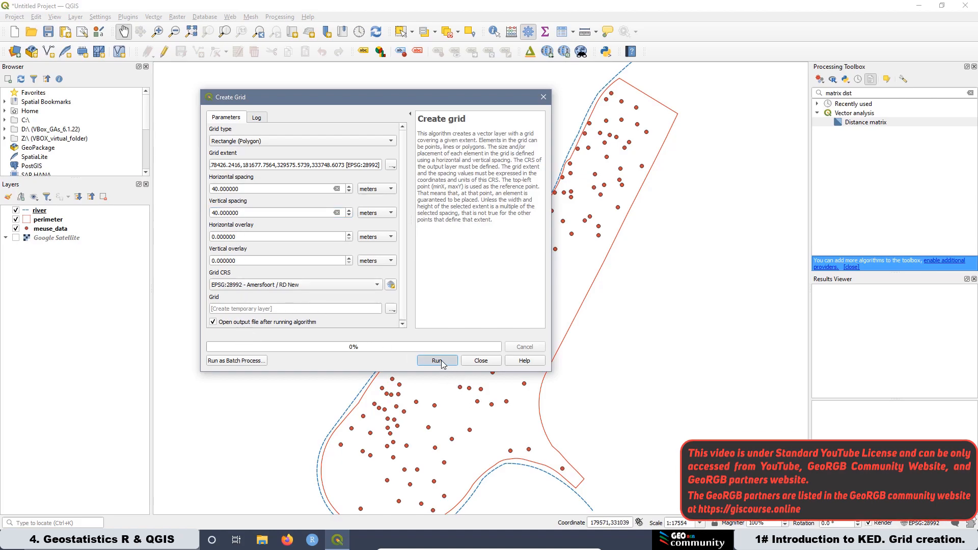
left_click(481, 361)
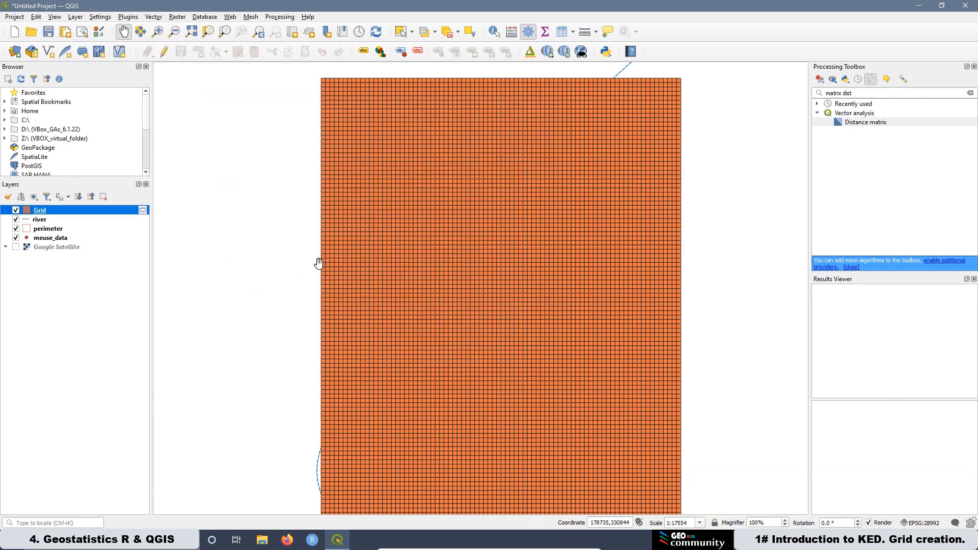
Step: Clip the Grid layer with the perimeter layer as overlay and close the Clip dialog
left_click(155, 18)
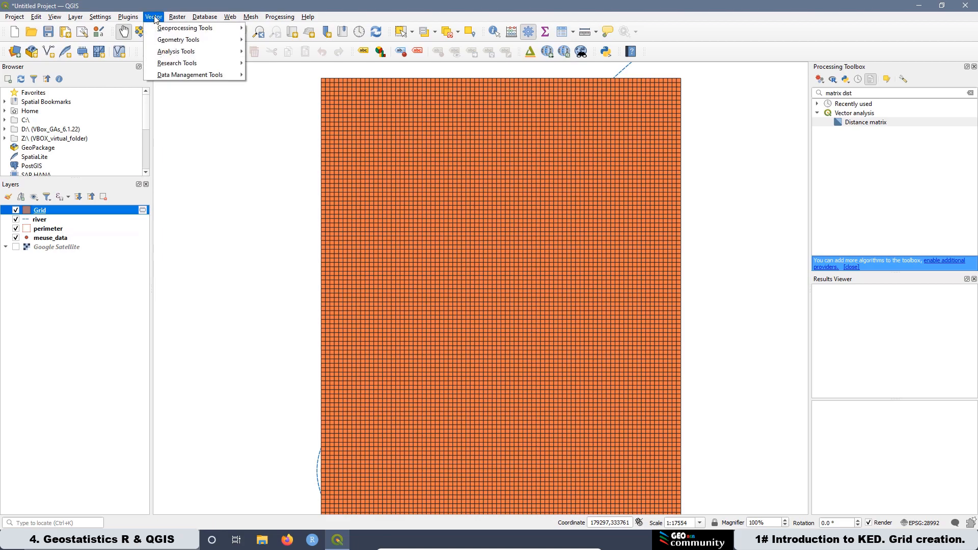
mouse_move(163, 31)
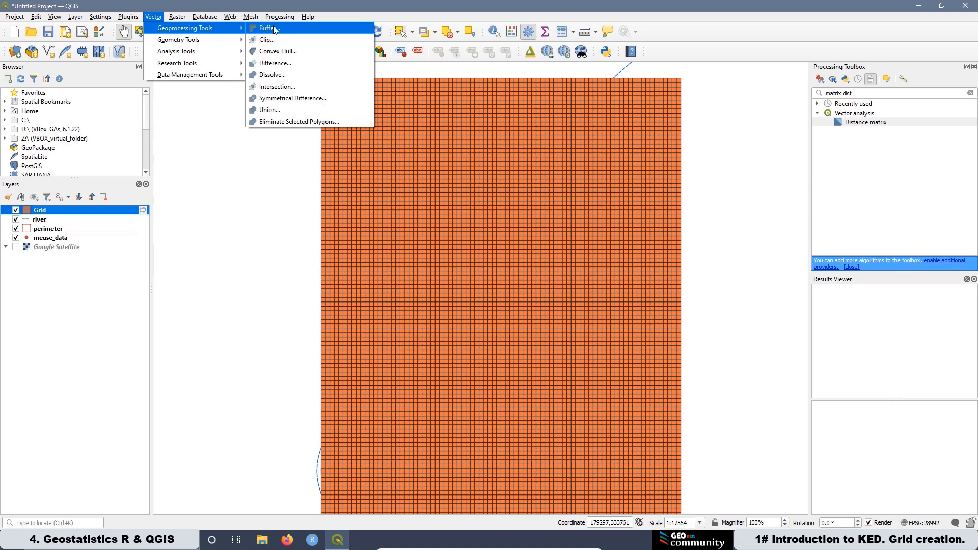
left_click(267, 40)
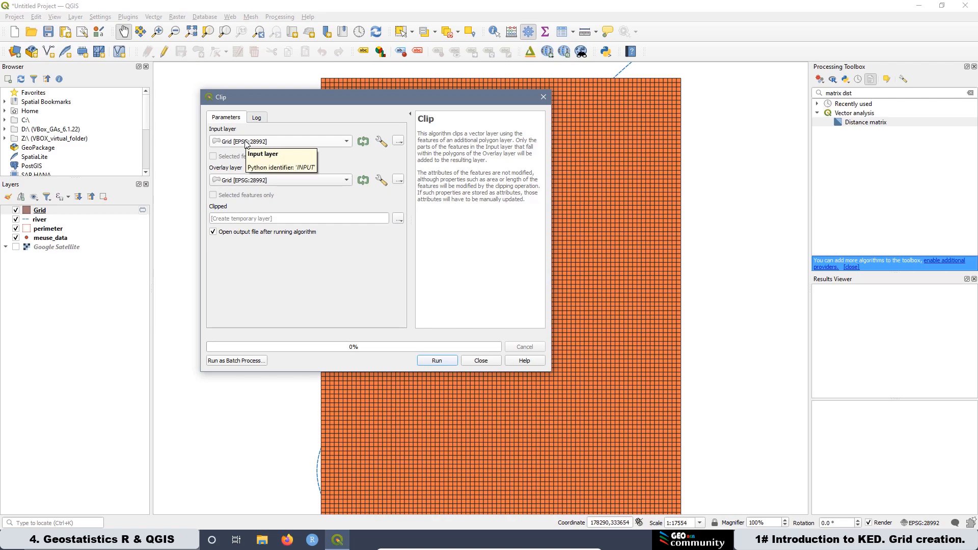
left_click(232, 183)
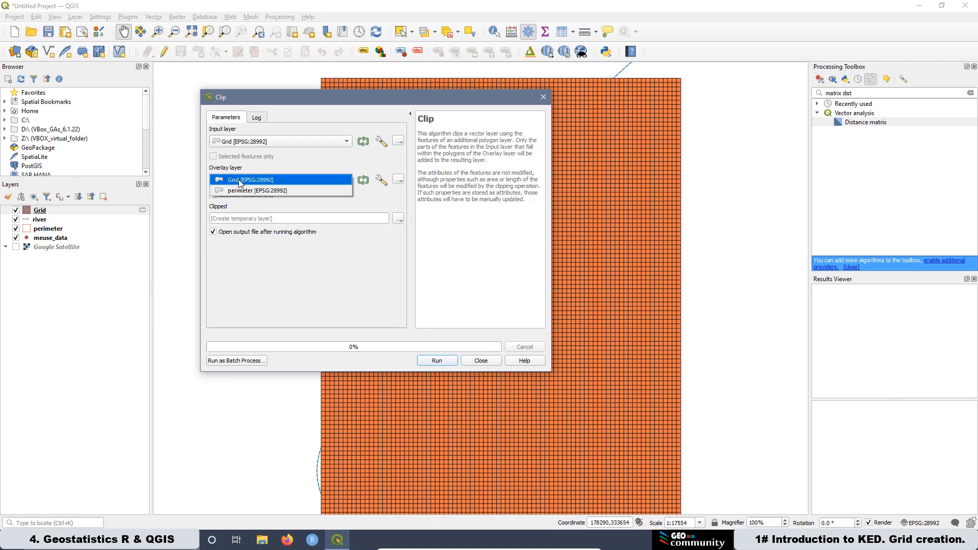
left_click(255, 191)
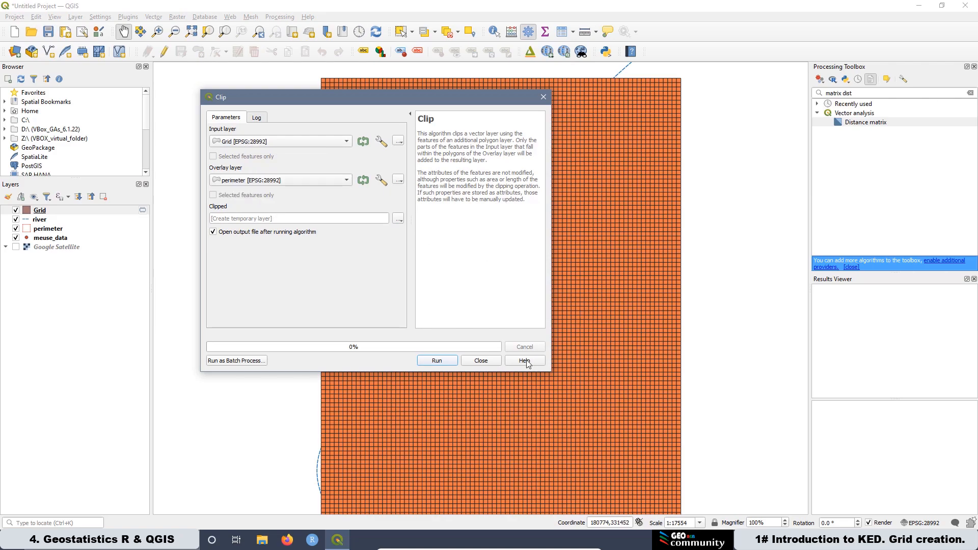
left_click(437, 362)
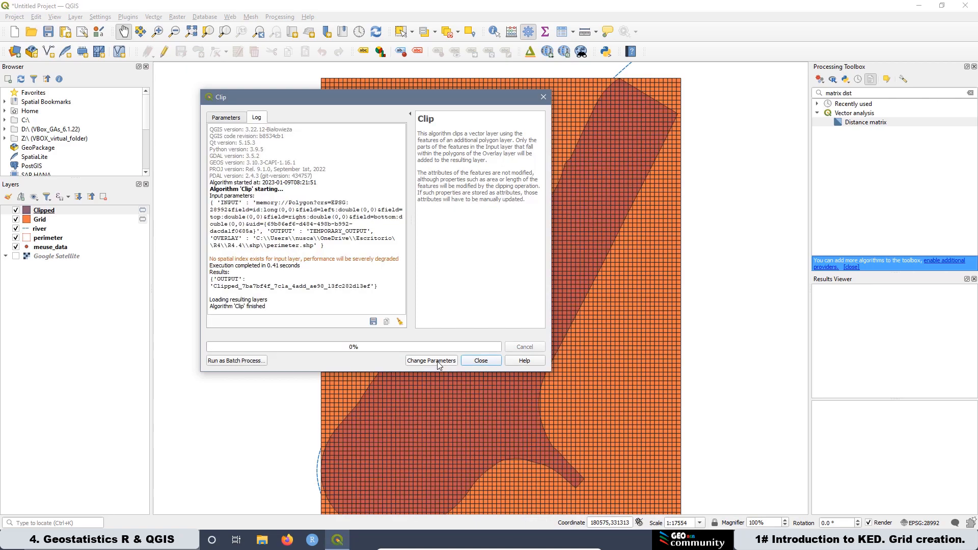
left_click(481, 360)
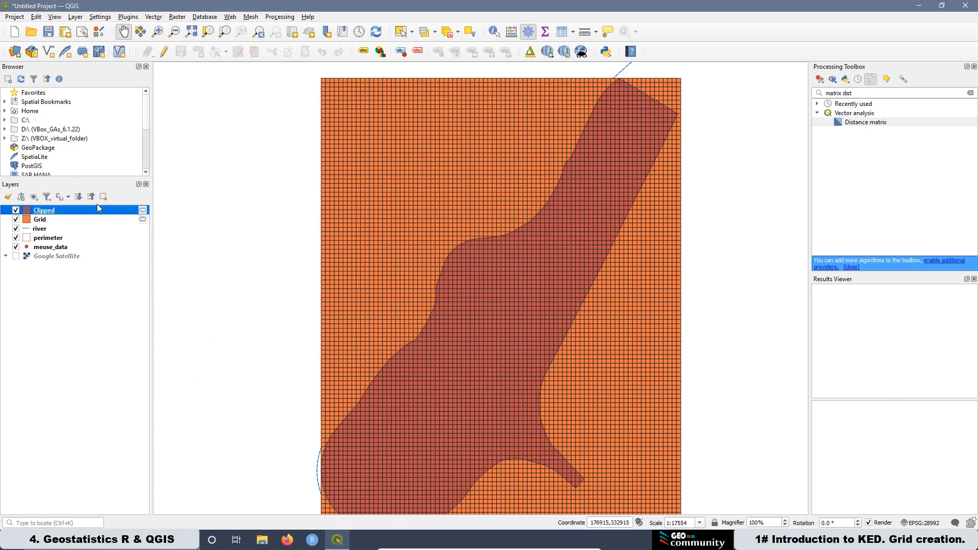
Step: Remove the original Grid layer from the project
right_click(41, 220)
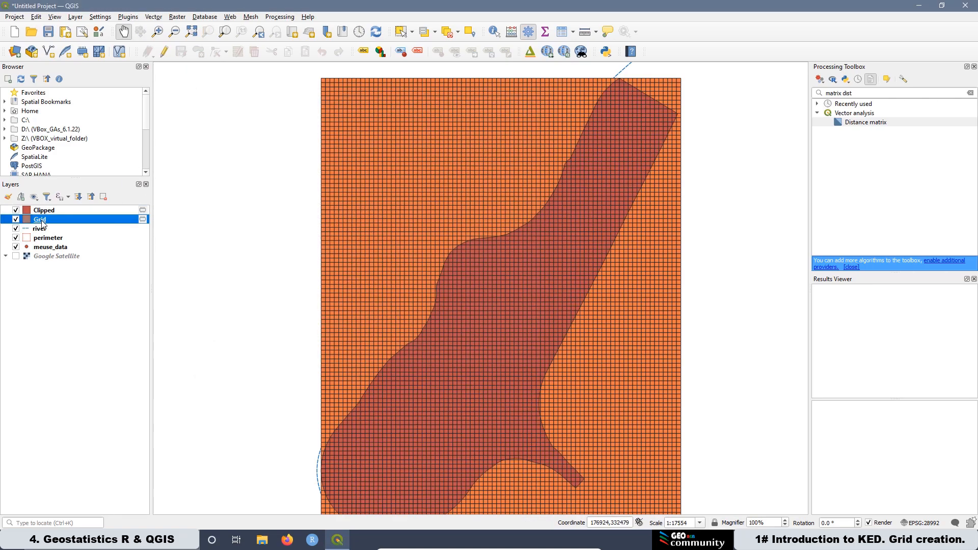
left_click(76, 321)
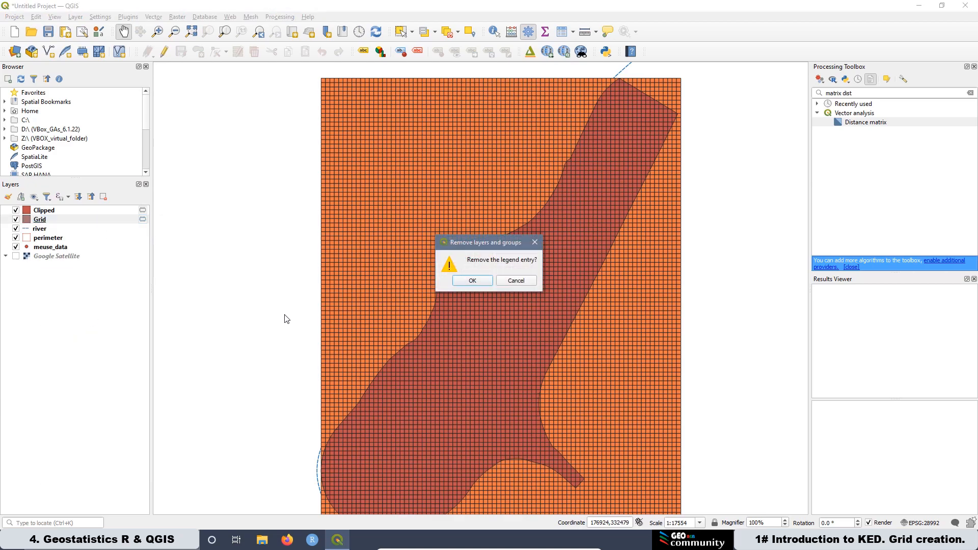
left_click(473, 280)
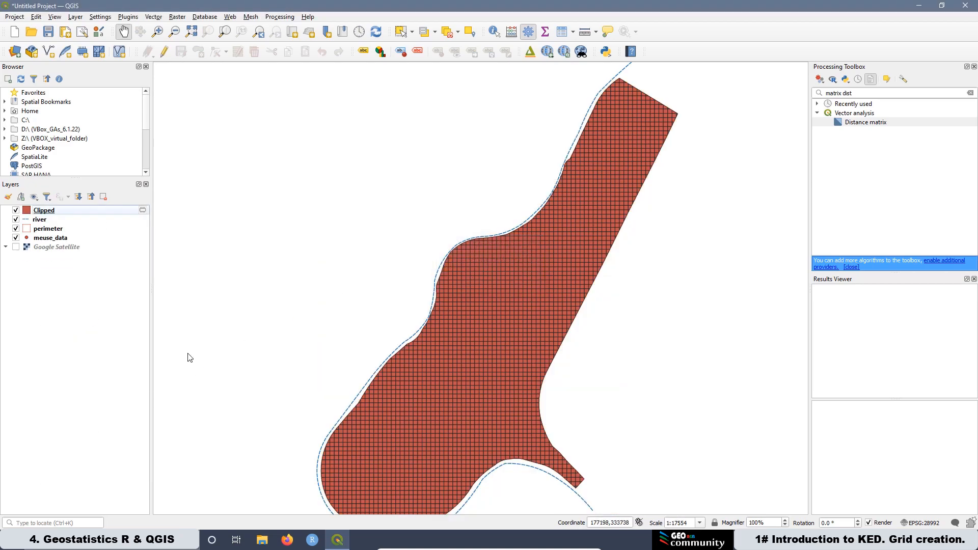
Step: Make the Clipped layer's simple fill transparent in its symbology properties and apply
right_click(56, 211)
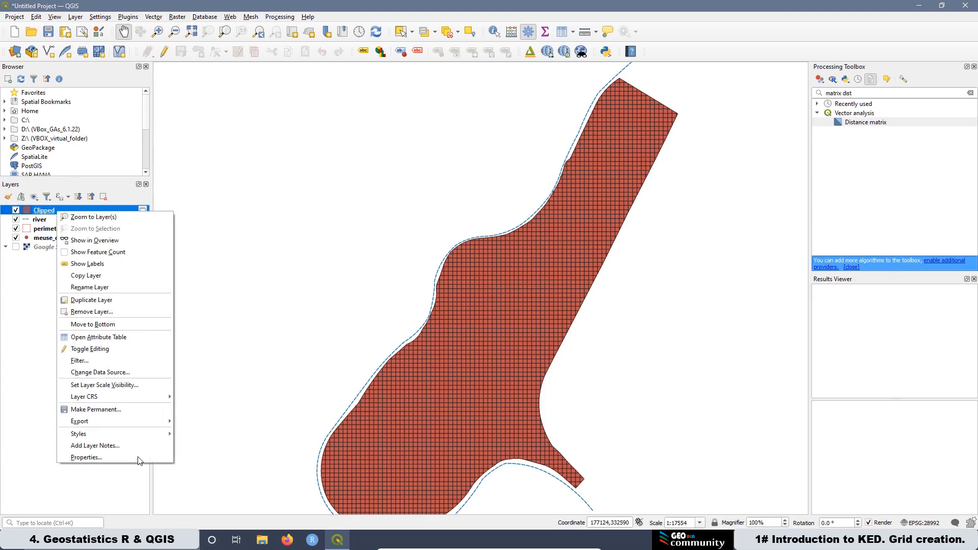
left_click(108, 460)
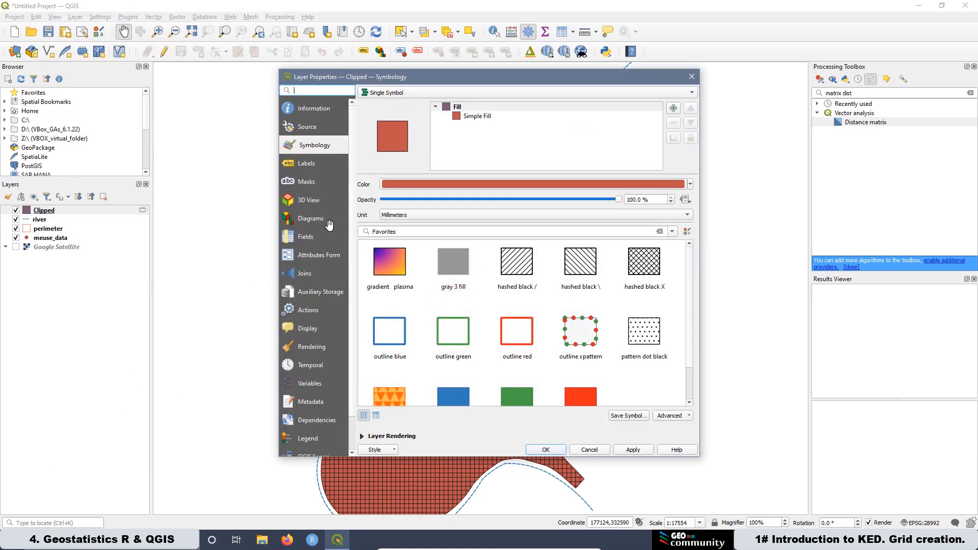
left_click(461, 117)
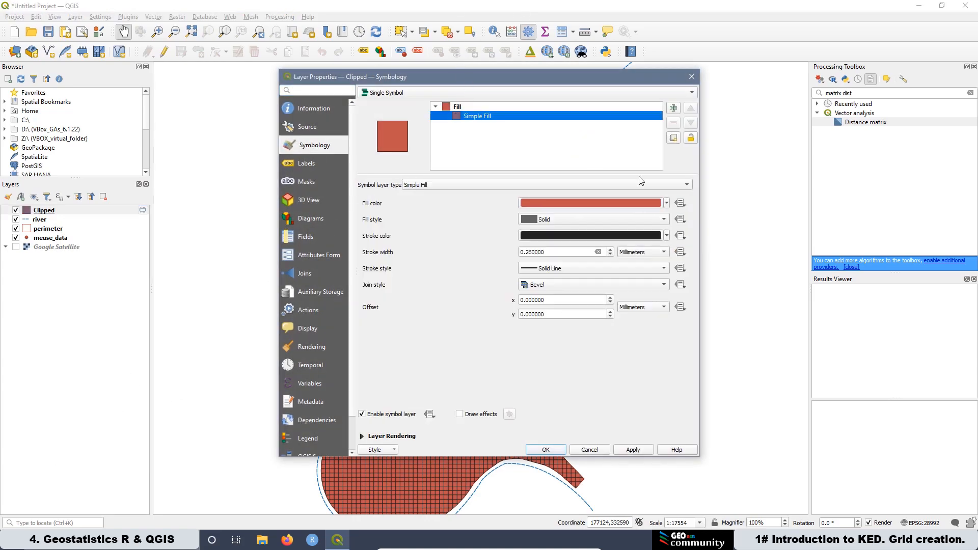
left_click(666, 203)
left_click(576, 216)
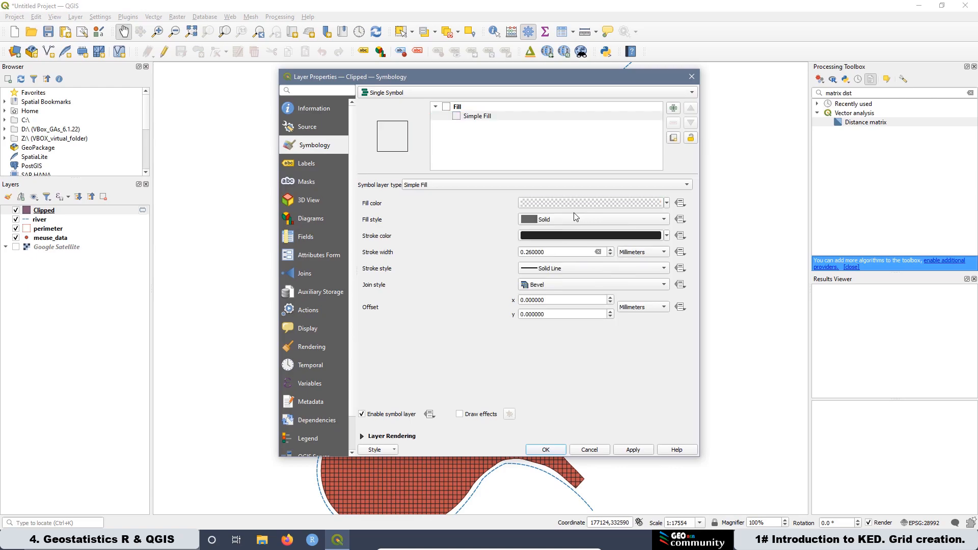
left_click(633, 450)
left_click(545, 450)
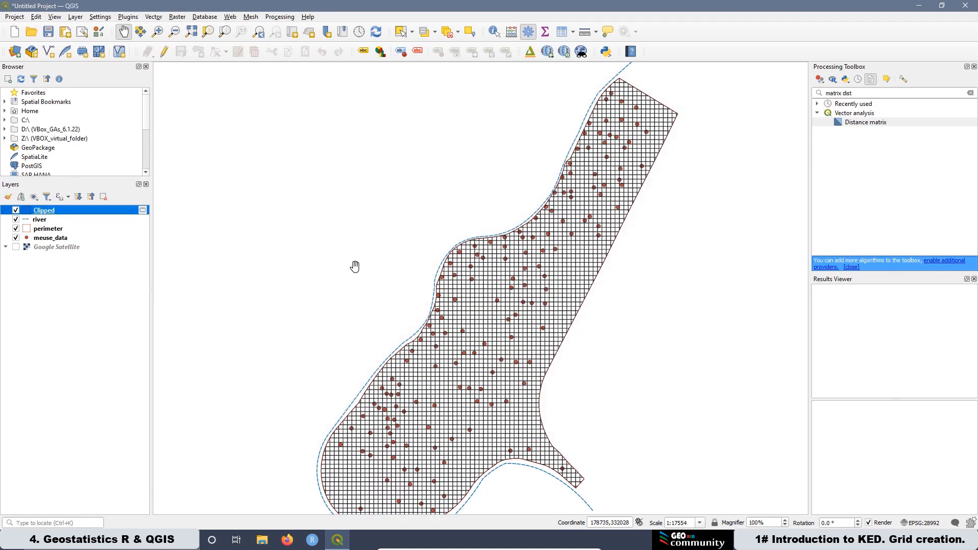
Step: Zoom into the clipped grid and measure the side lengths of one grid cell
scroll(464, 384, "up", 2)
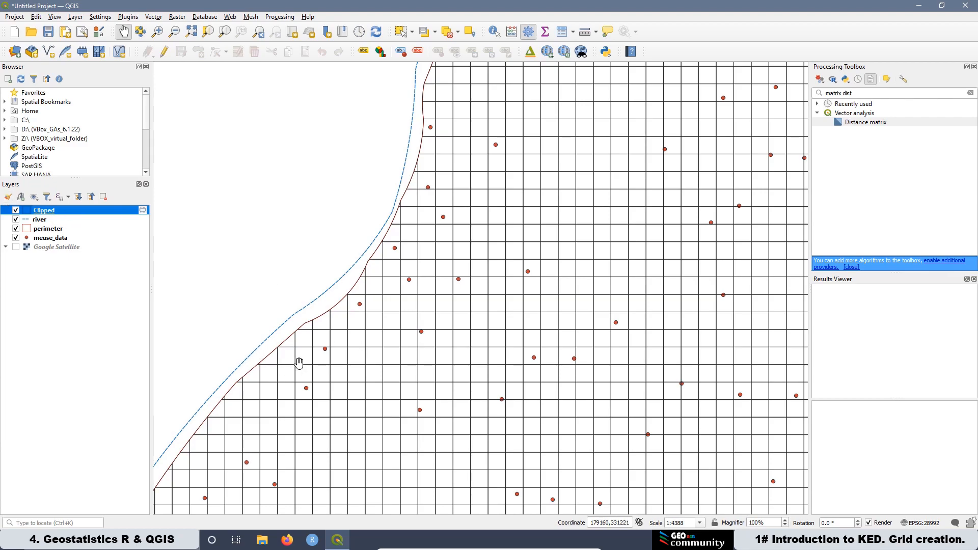
scroll(250, 332, "down", 2)
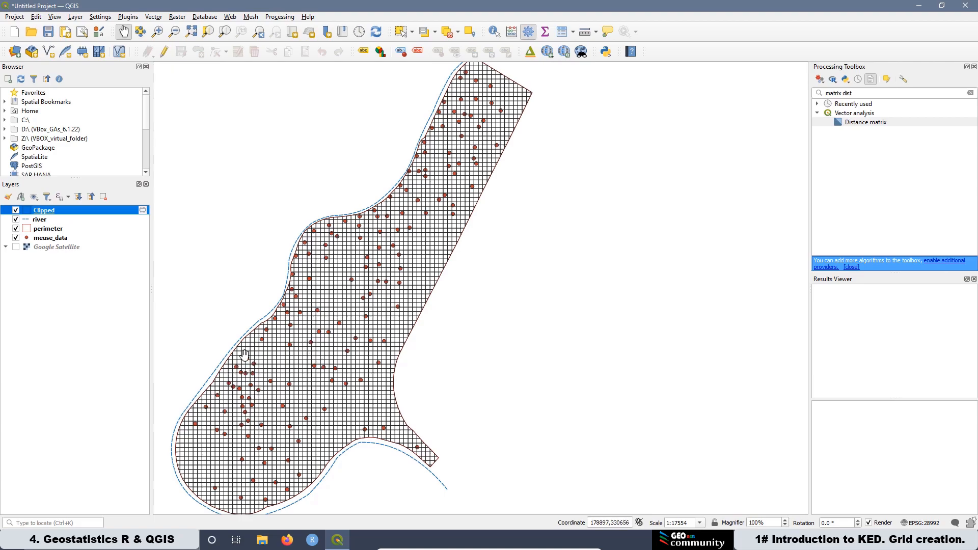
scroll(301, 286, "up", 3)
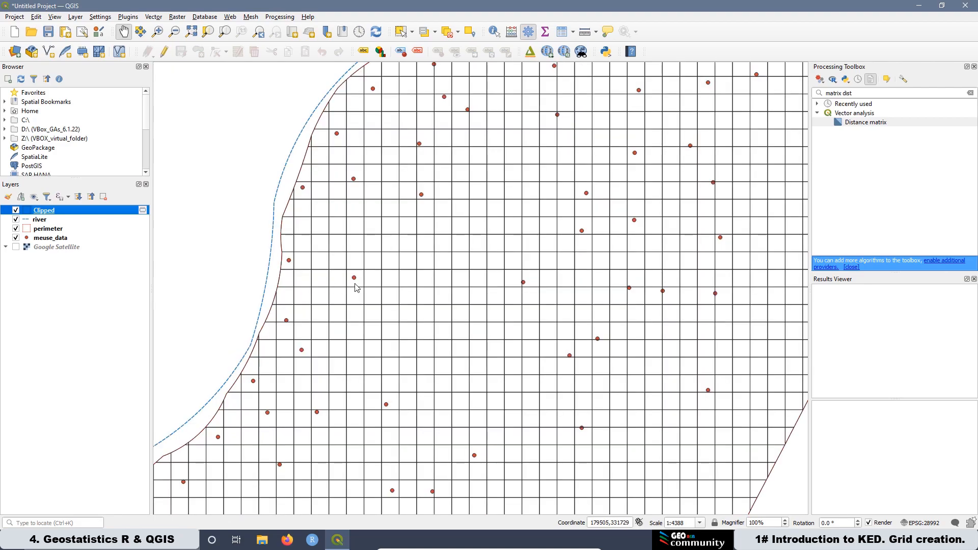
left_click(584, 32)
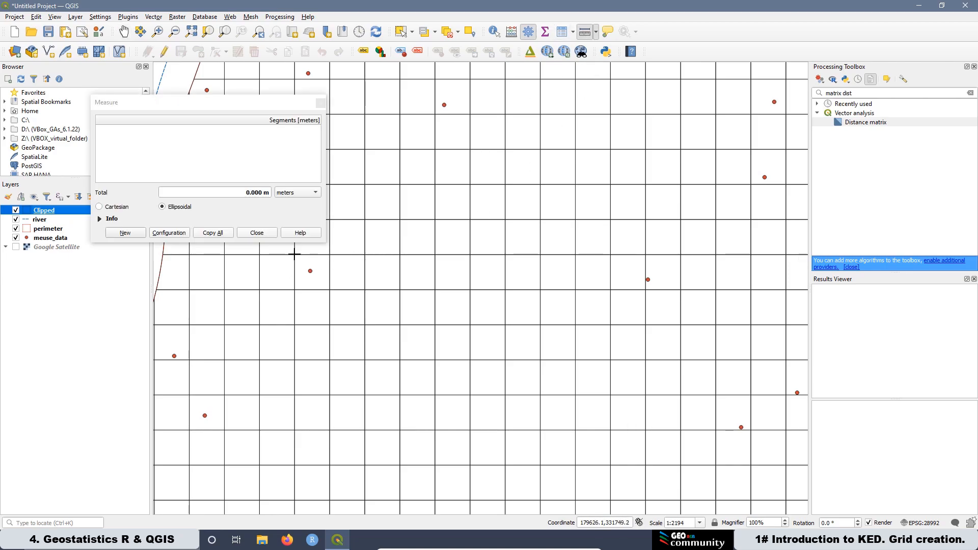
left_click(295, 254)
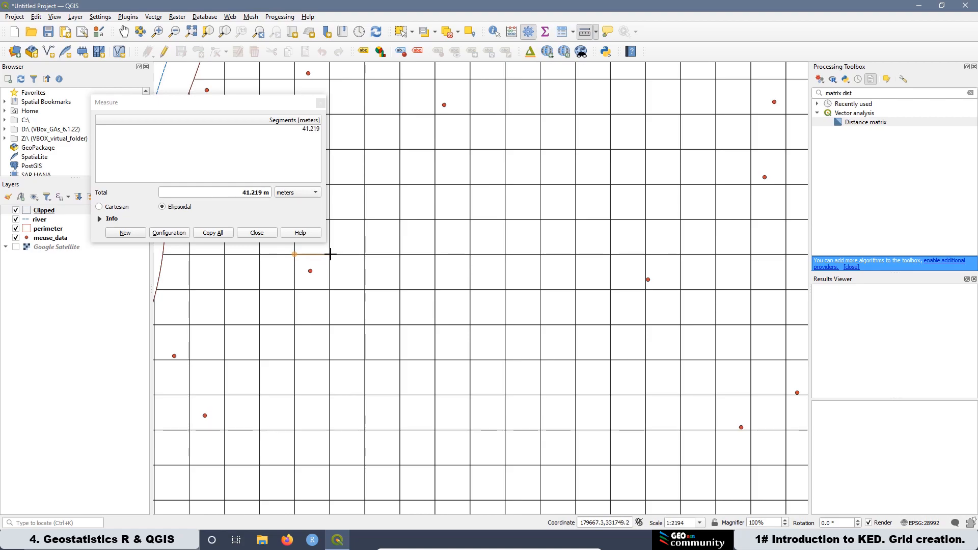
left_click(330, 253)
left_click(321, 103)
scroll(345, 261, "down", 2)
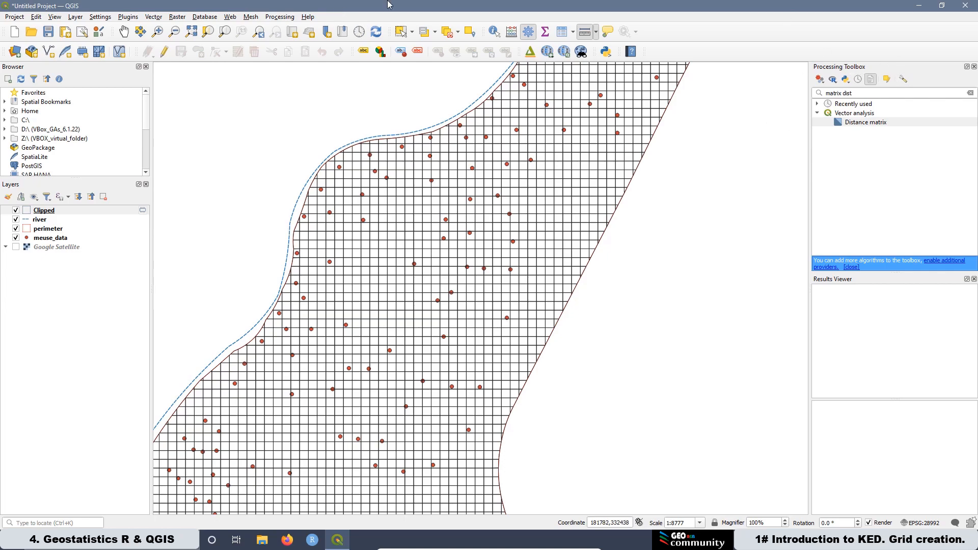
left_click(278, 19)
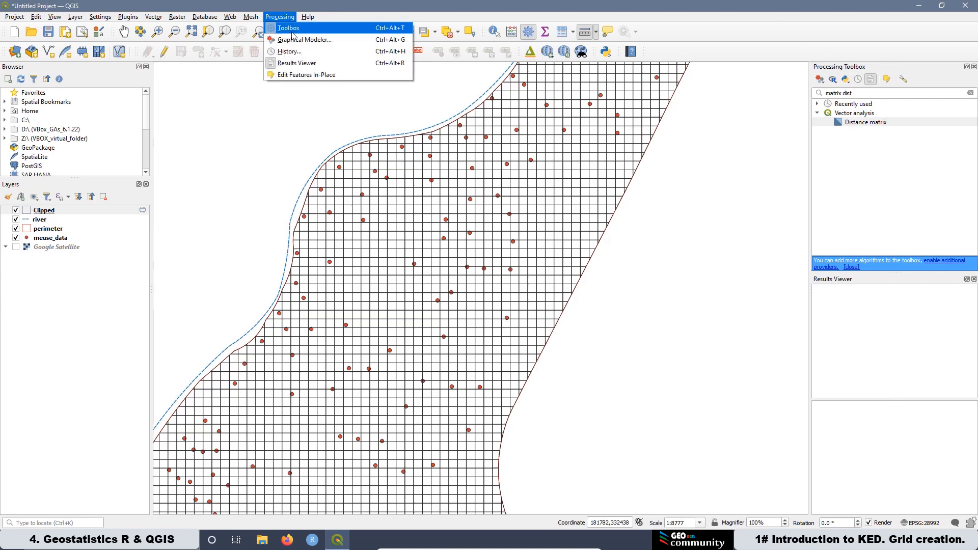
left_click(288, 29)
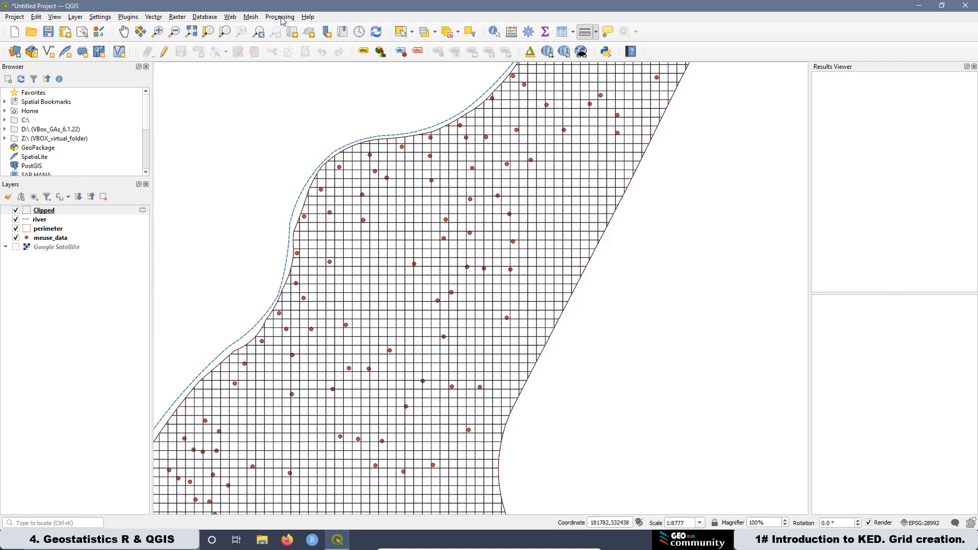
left_click(282, 20)
left_click(288, 28)
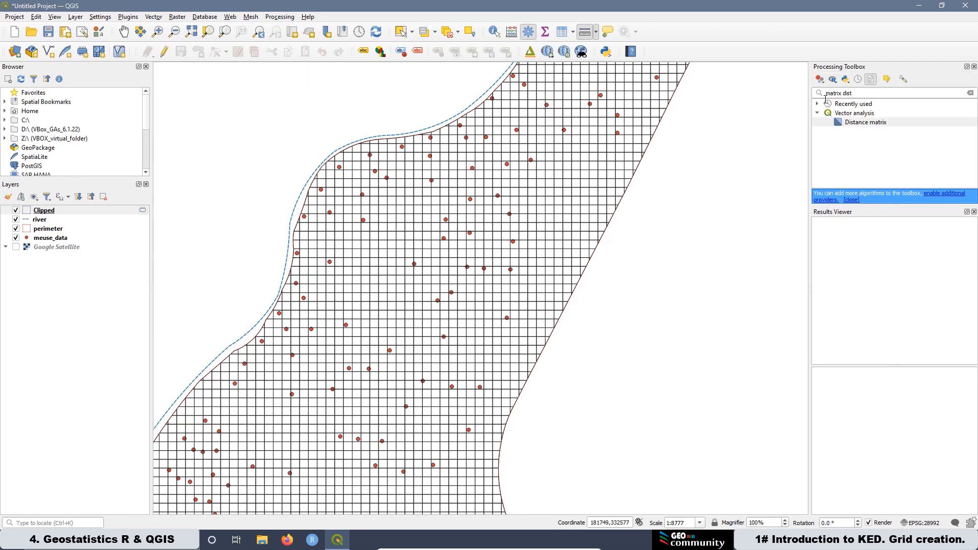
Step: Search the Processing Toolbox for regular points and open the Regular points algorithm
left_click(863, 93)
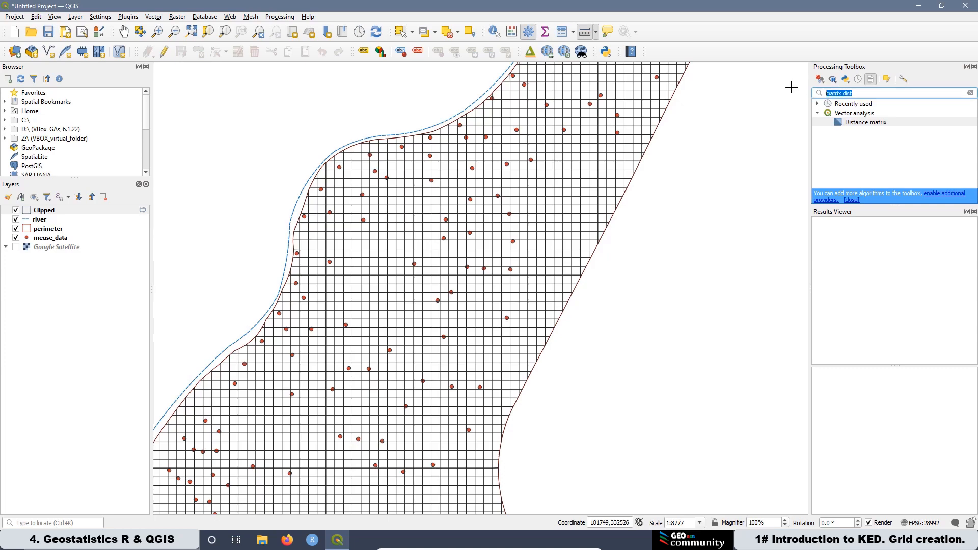
key("BackSpace")
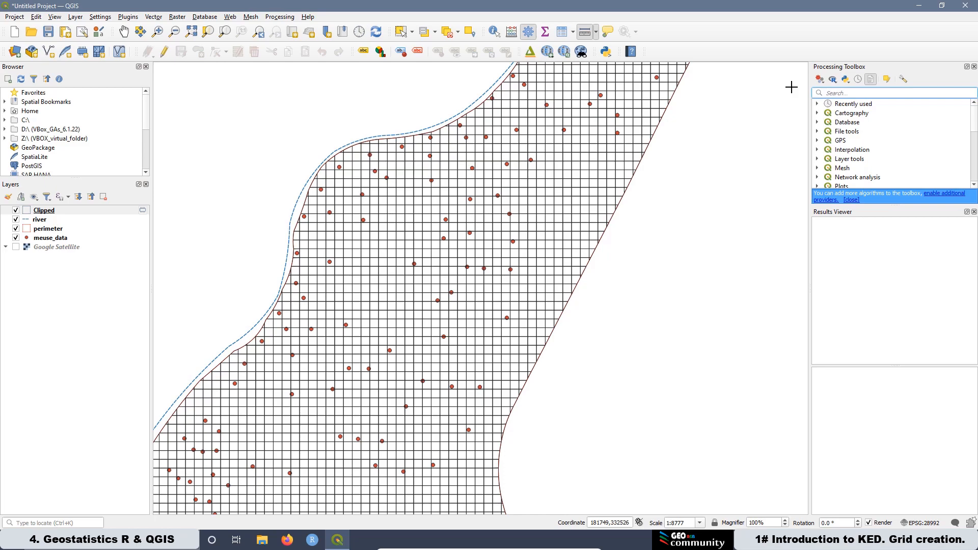
type("regu")
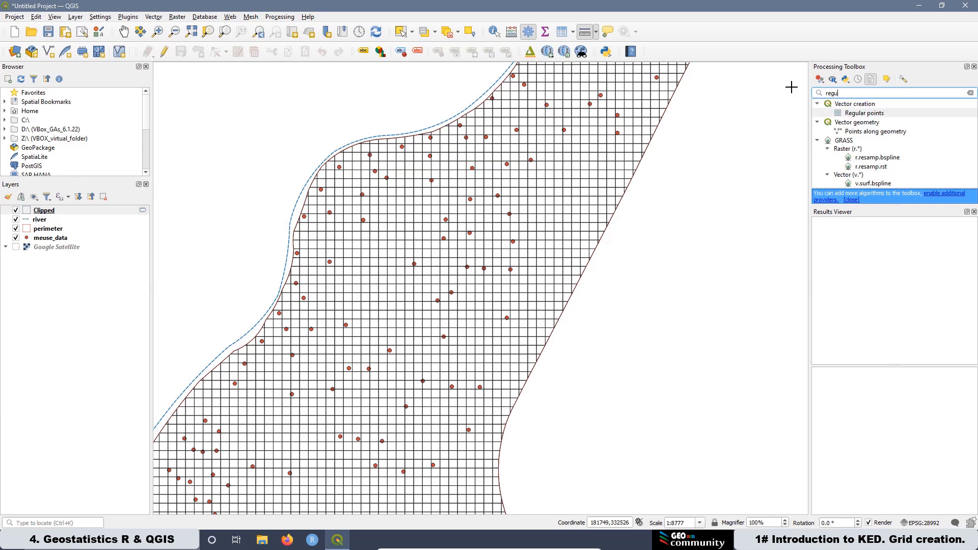
type("lar points")
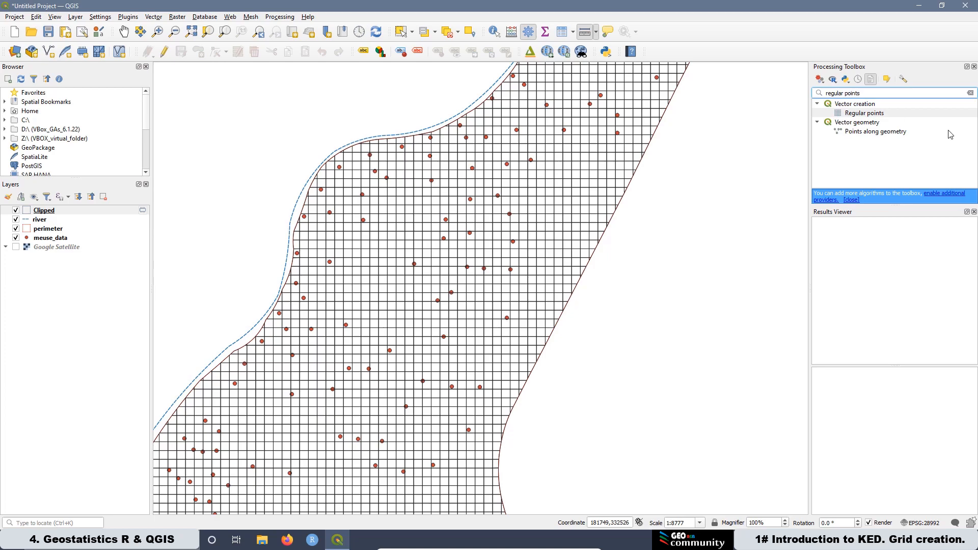
left_click(857, 114)
double_click(857, 114)
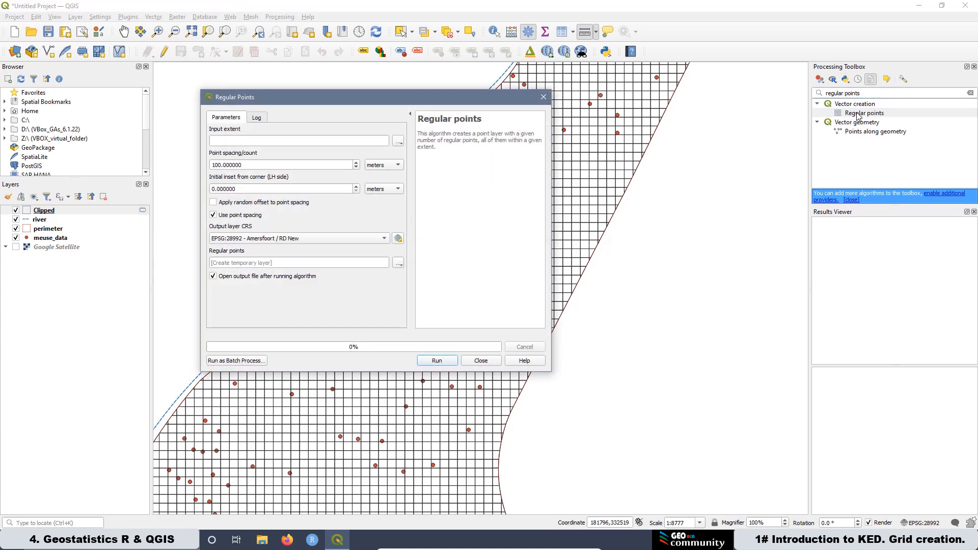
Step: Run Regular points with extent from the perimeter layer, 40 m point spacing and 20 m initial inset
left_click(399, 142)
mouse_move(443, 153)
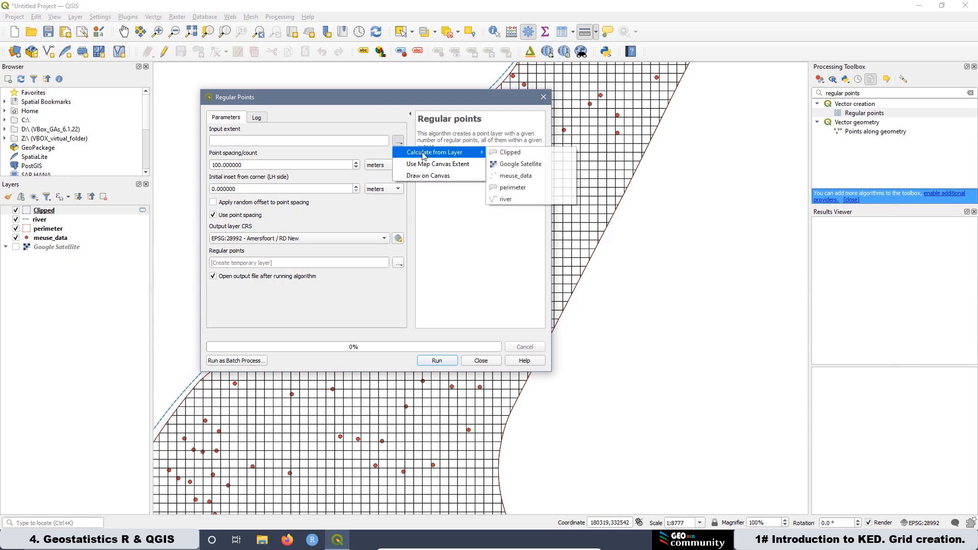
left_click(514, 187)
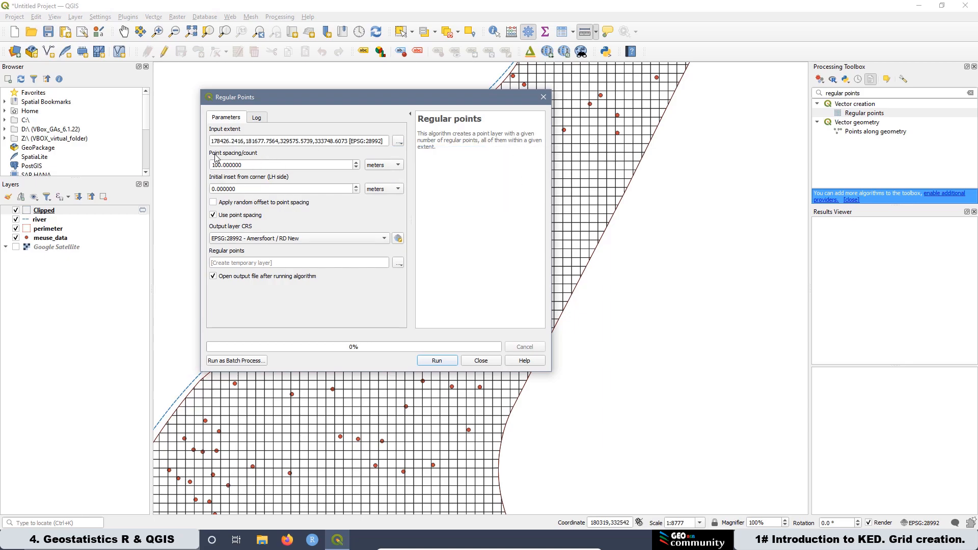
left_click_drag(252, 165, 200, 164)
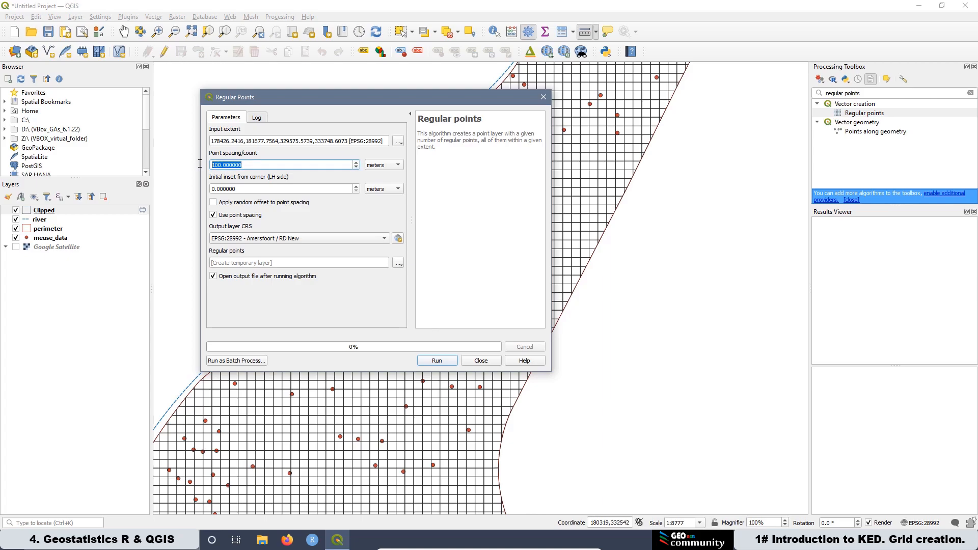
type("40")
key("Tab")
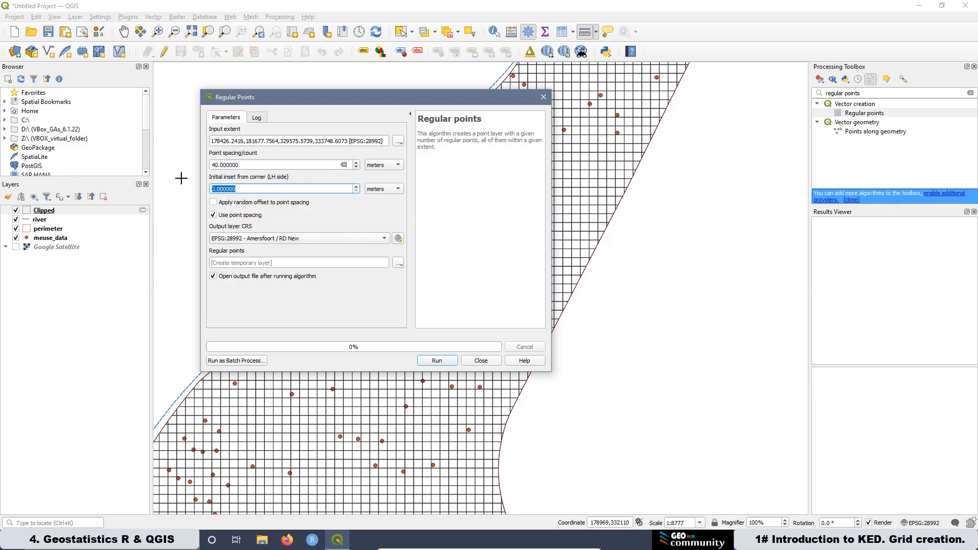
type("20")
left_click(432, 361)
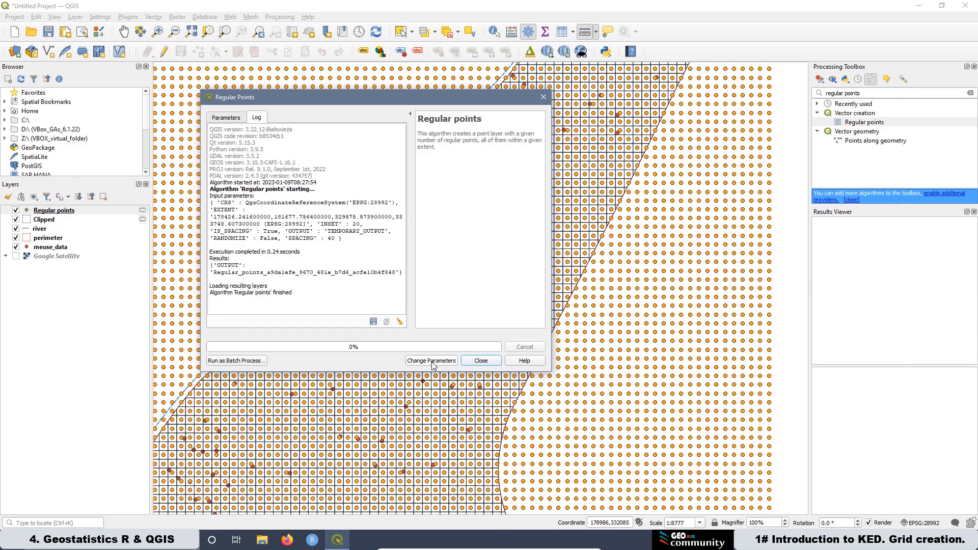
Step: Clip the Regular points layer with the perimeter layer as overlay
left_click(481, 361)
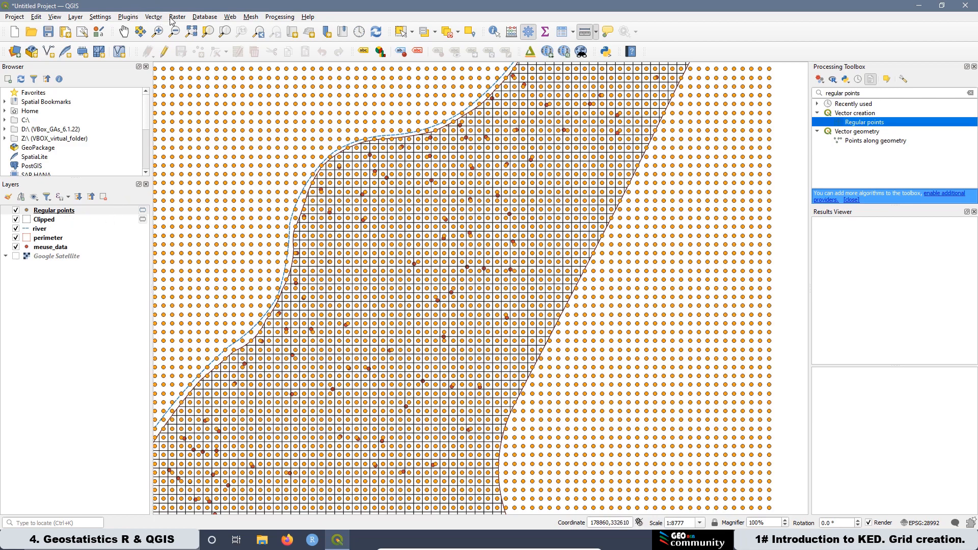
left_click(153, 17)
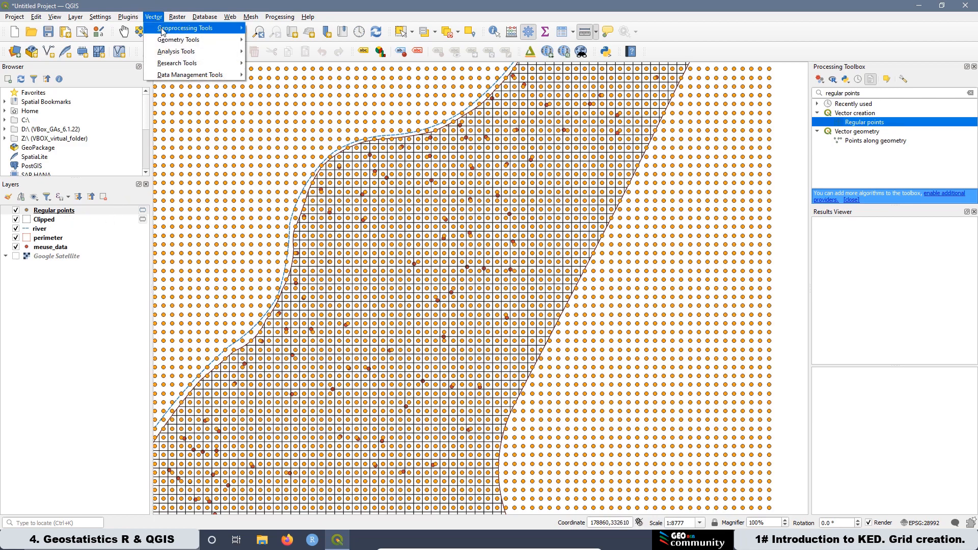
mouse_move(163, 31)
left_click(267, 39)
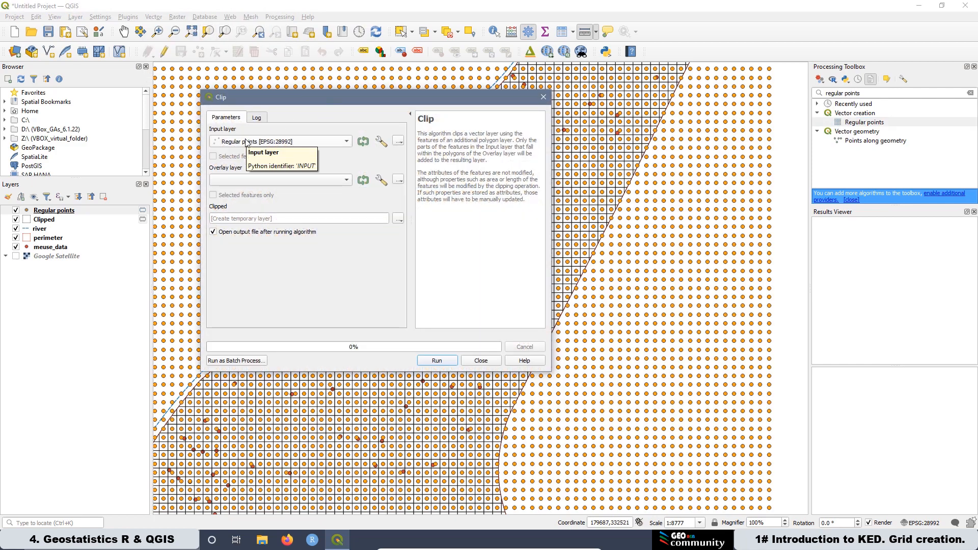
left_click(235, 181)
left_click(252, 191)
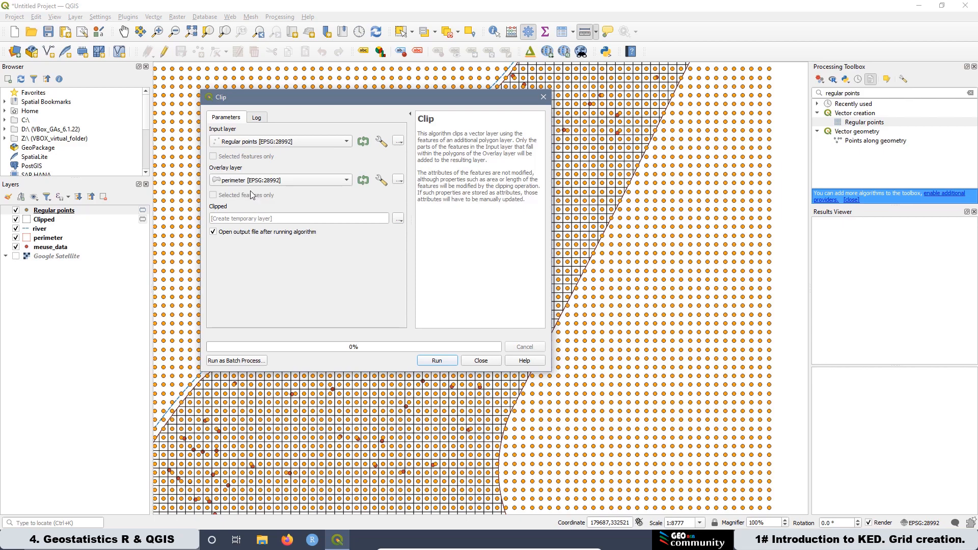
left_click(436, 361)
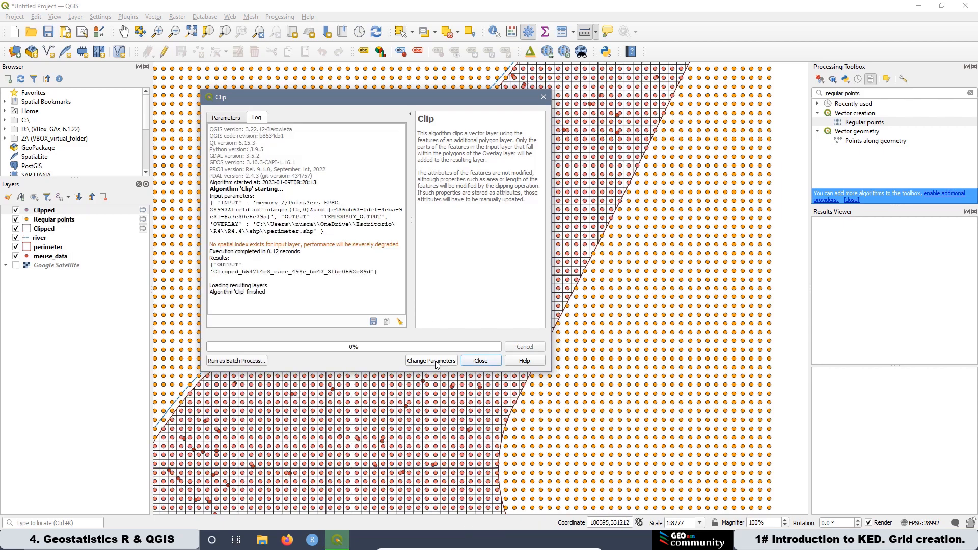
left_click(481, 360)
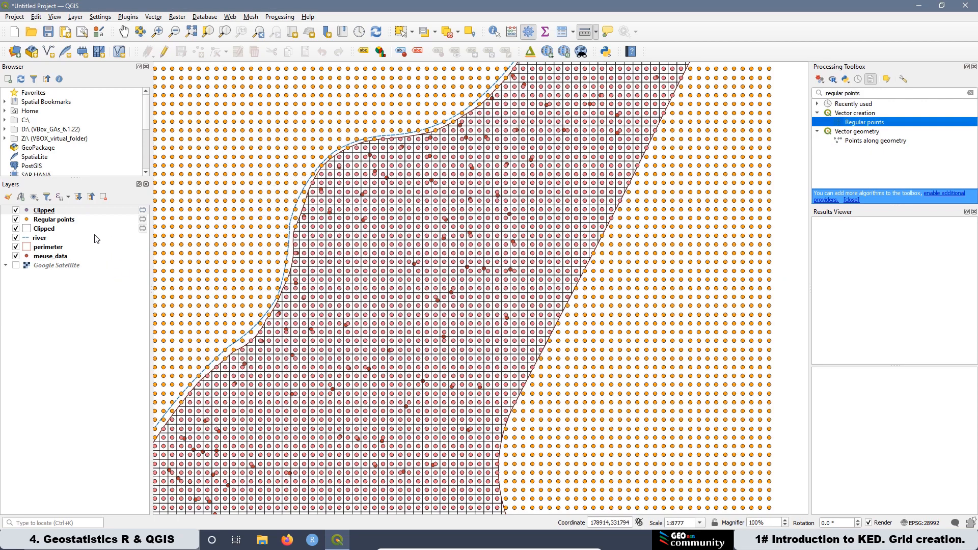
Step: Remove the unclipped Regular points layer from the project
left_click(66, 224)
right_click(66, 224)
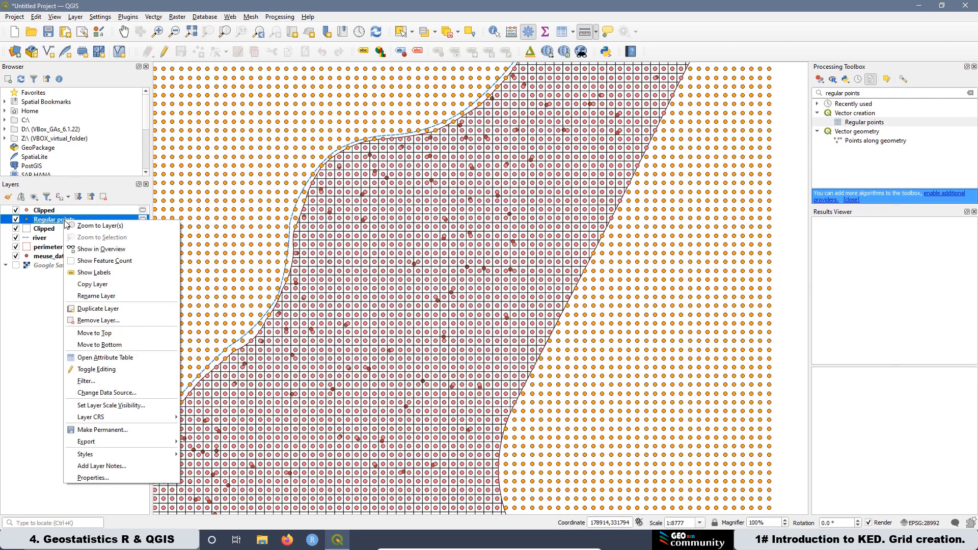
left_click(97, 320)
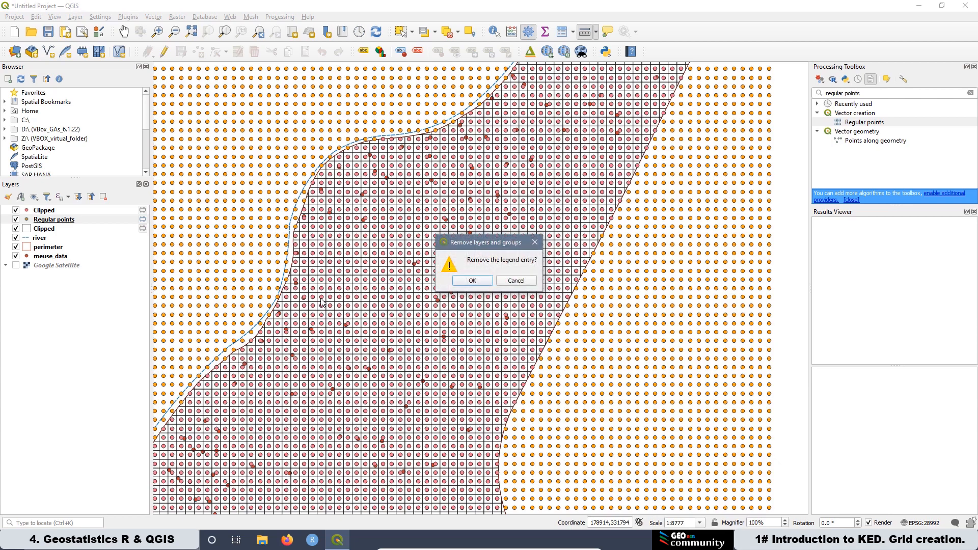
left_click(485, 282)
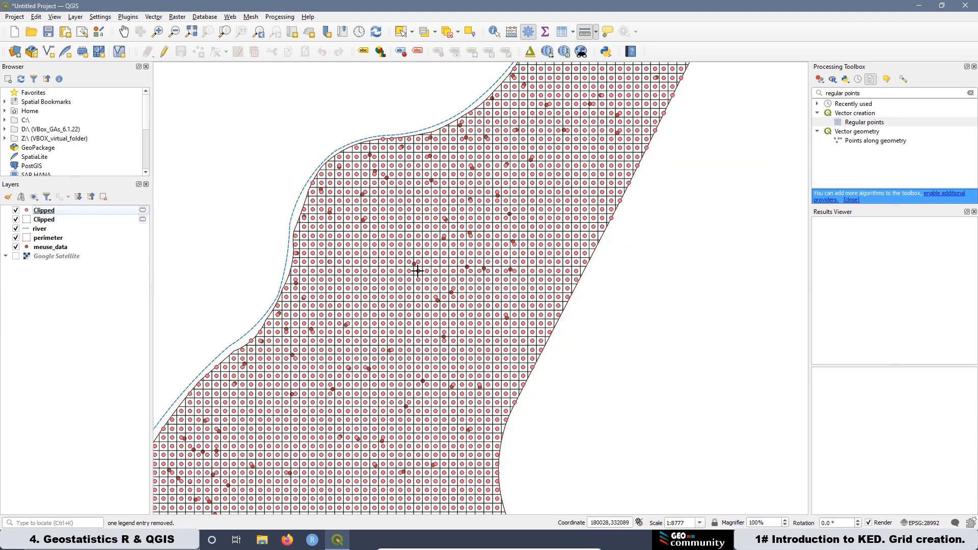
Step: Examine the clipped prediction points inside the perimeter at close range
left_click(16, 248)
scroll(276, 347, "up", 2)
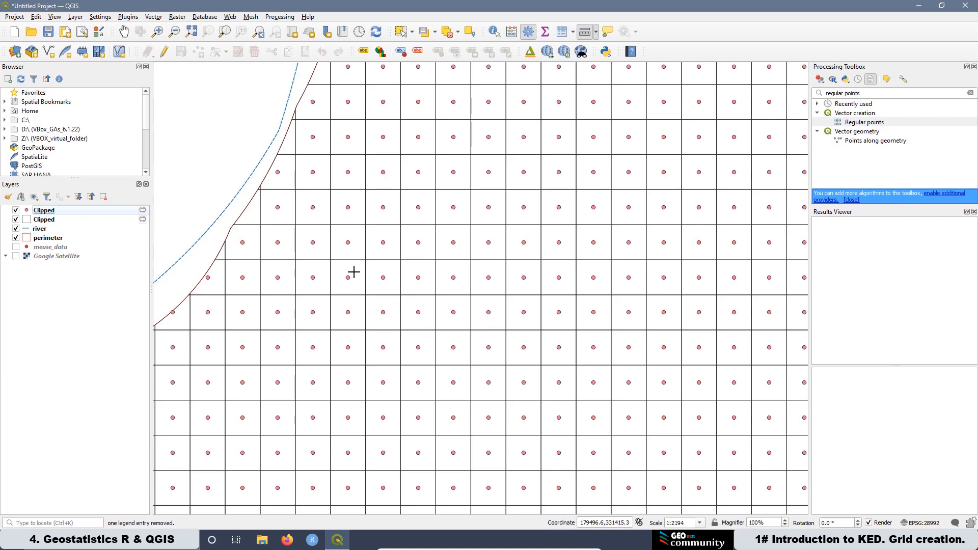
scroll(351, 273, "down", 2)
scroll(286, 275, "down", 2)
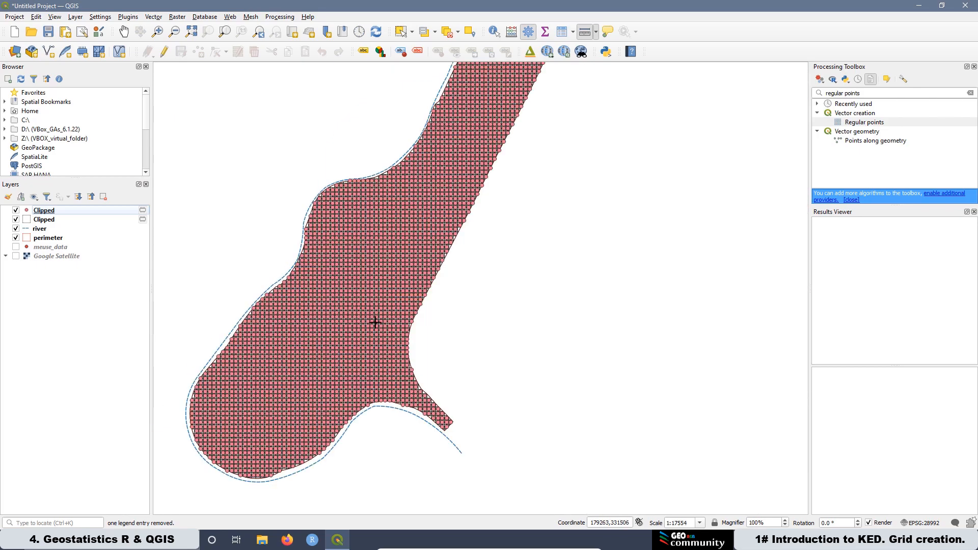
scroll(236, 389, "up", 2)
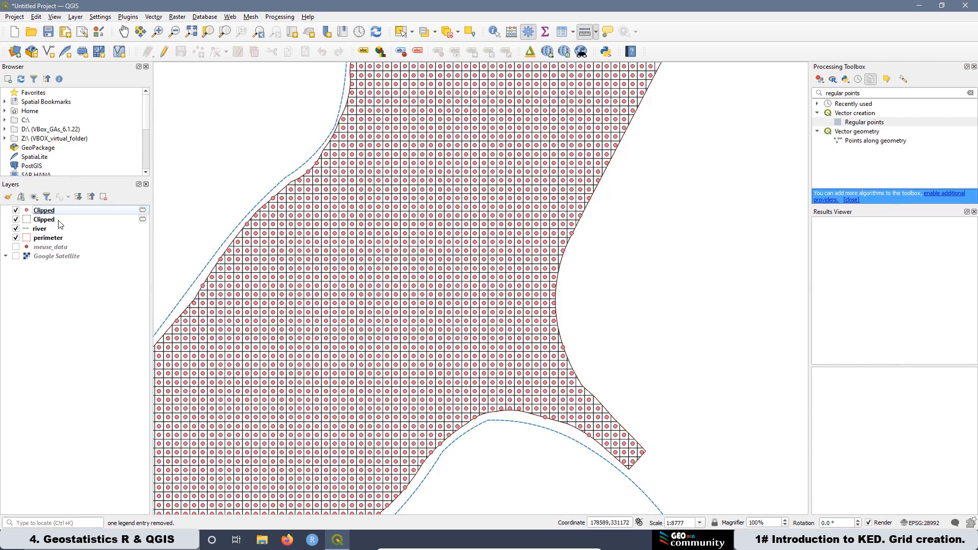
Step: Hide both Clipped layers so only river, perimeter and meuse_data are displayed
left_click(16, 211)
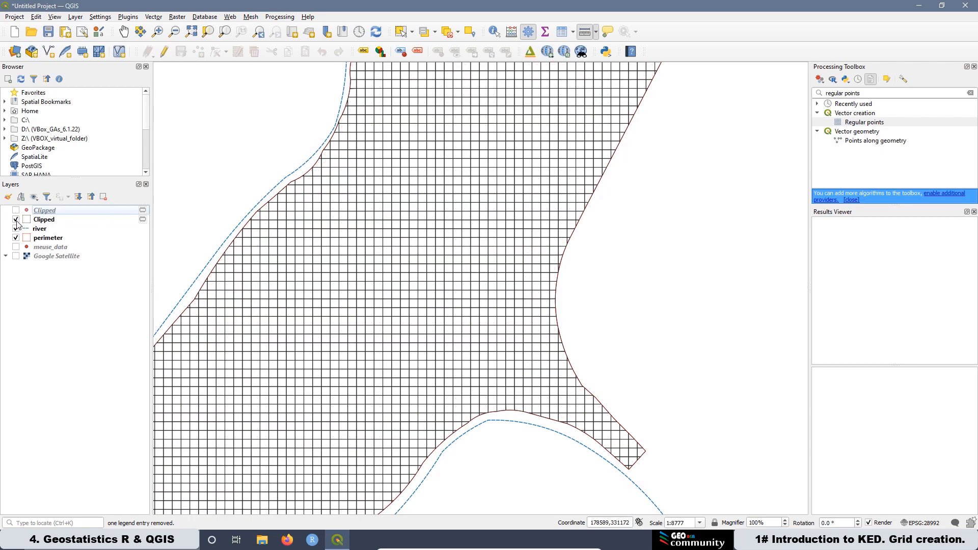
left_click(16, 220)
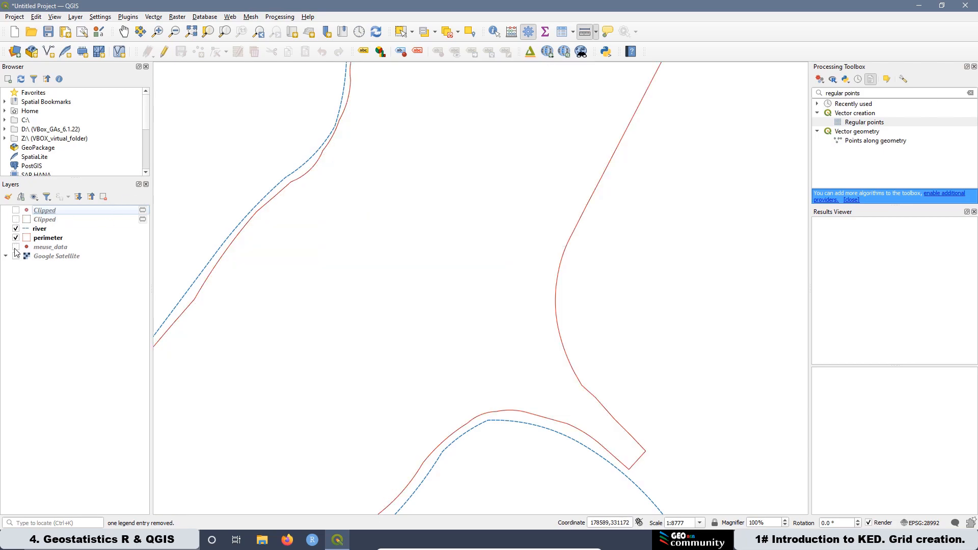
left_click(15, 247)
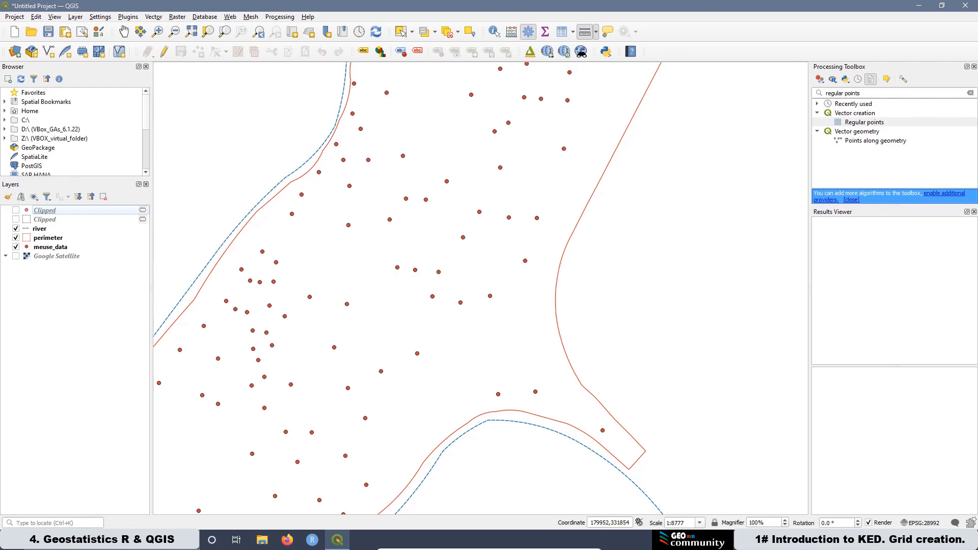
Step: Search the Processing Toolbox for point along geometry and open the Points along geometry algorithm
left_click_drag(866, 92, 824, 94)
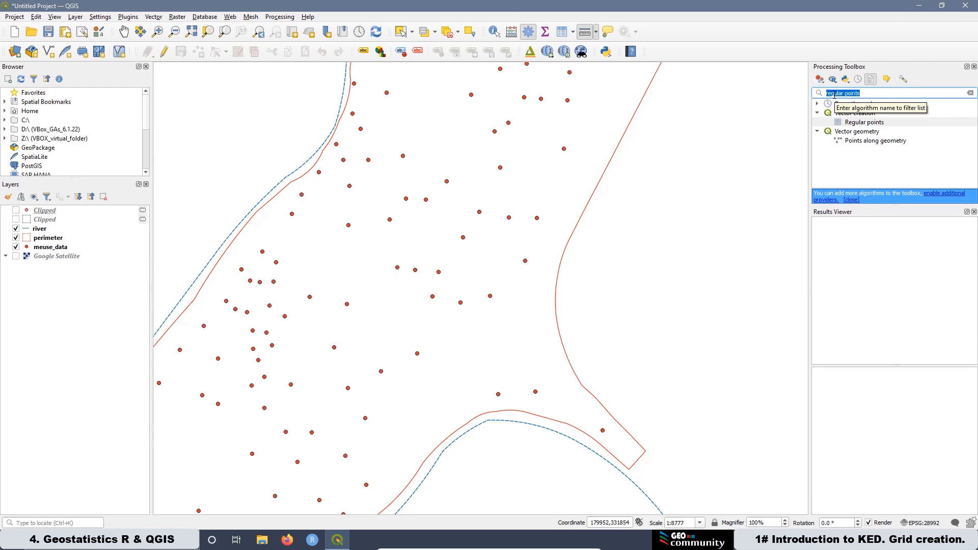
right_click(834, 94)
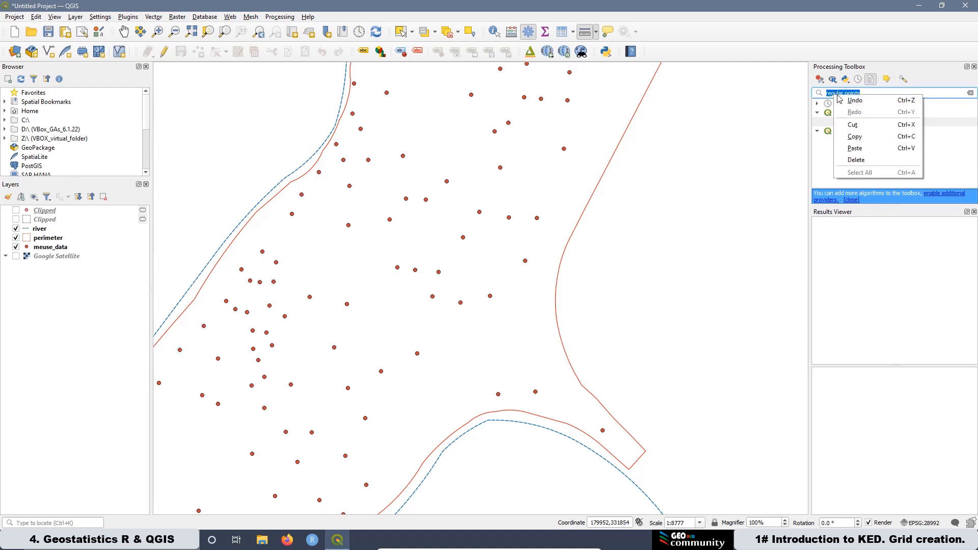
left_click(862, 154)
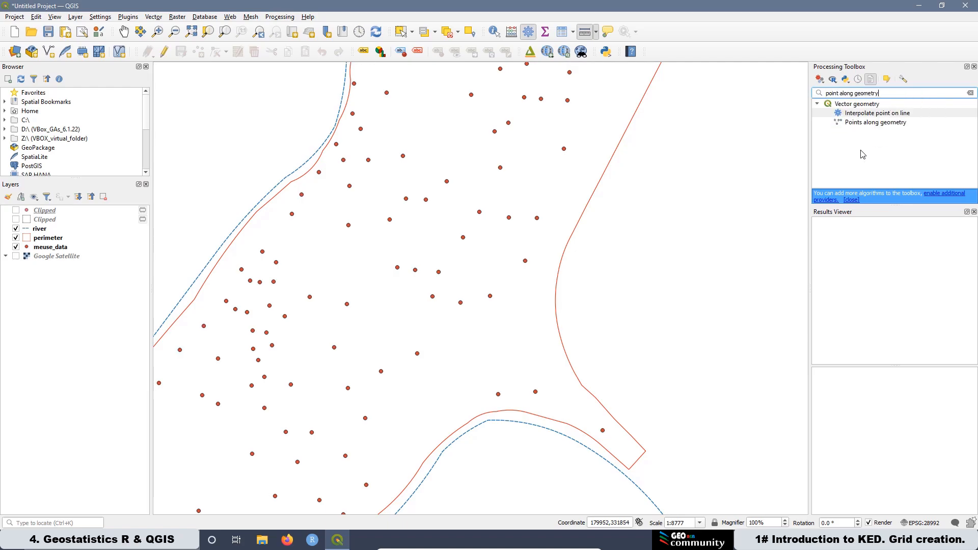
double_click(857, 123)
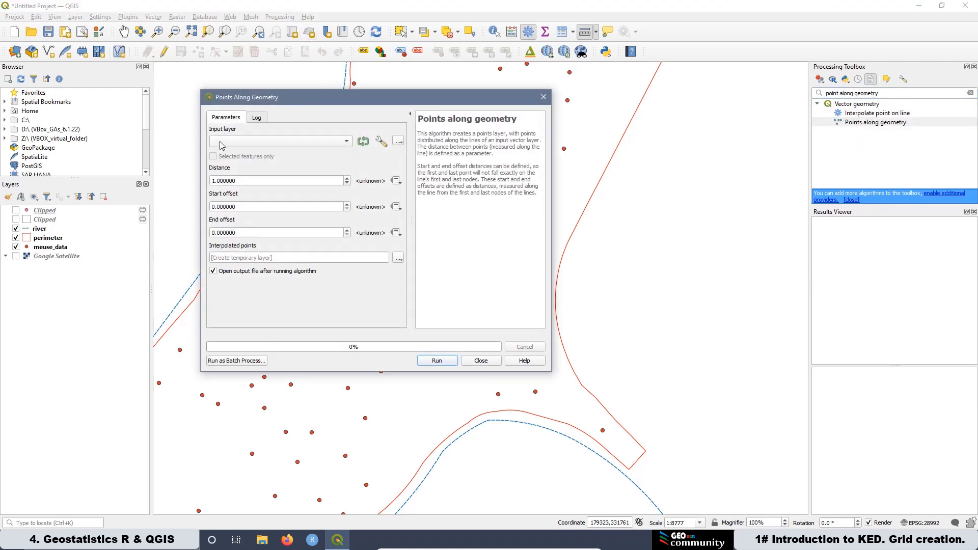
Step: Run Points along geometry on the river layer with a 1 m distance
left_click(220, 143)
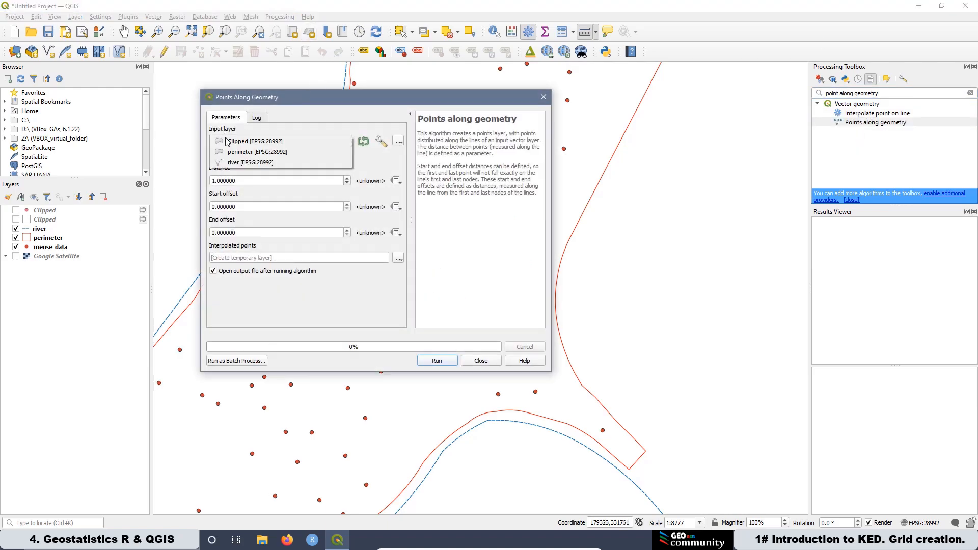
left_click(238, 163)
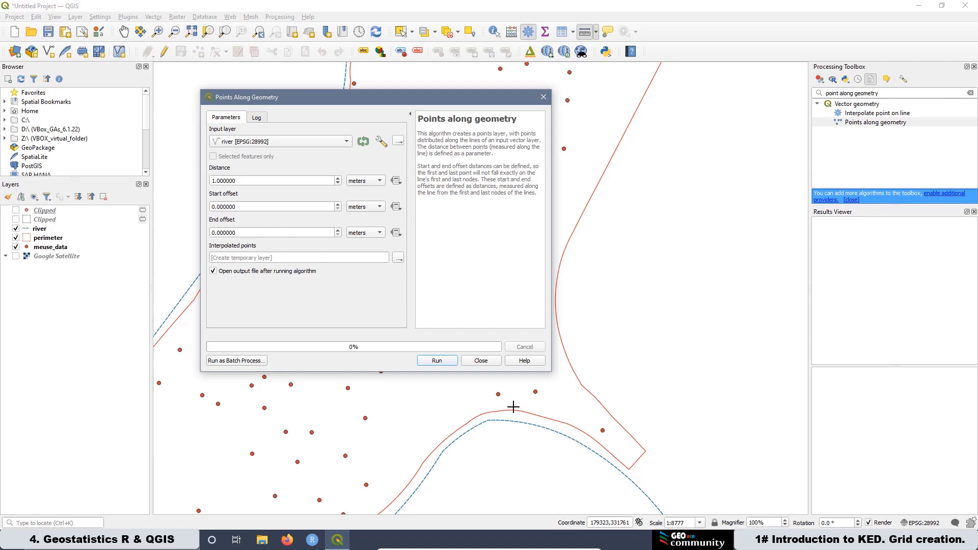
left_click(436, 360)
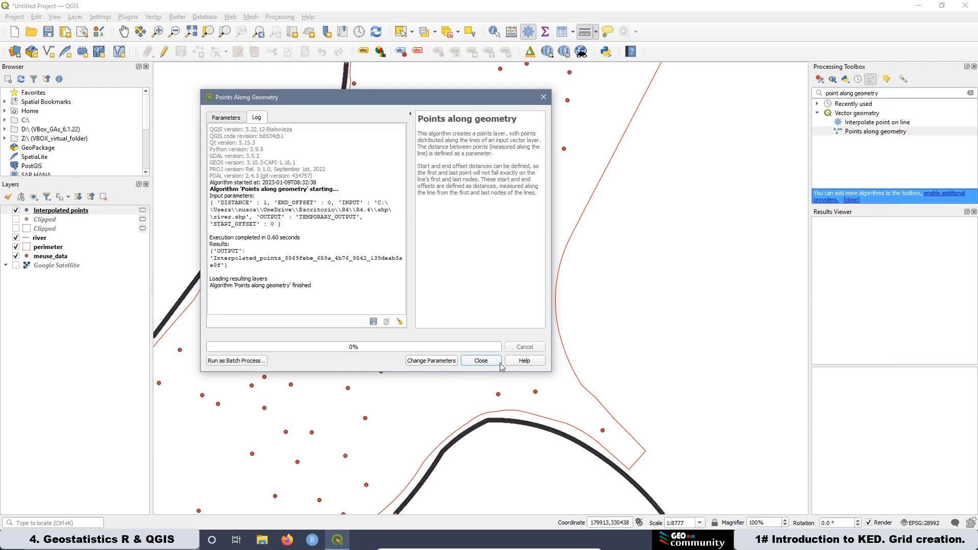
left_click(481, 361)
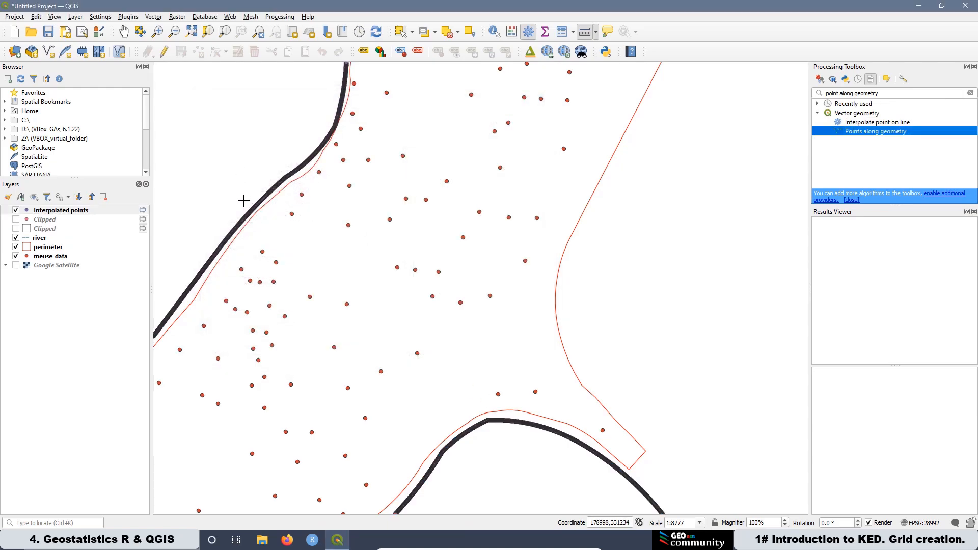
Step: Zoom in to examine the interpolated points along the river line
scroll(249, 207, "up", 4)
scroll(311, 247, "up", 3)
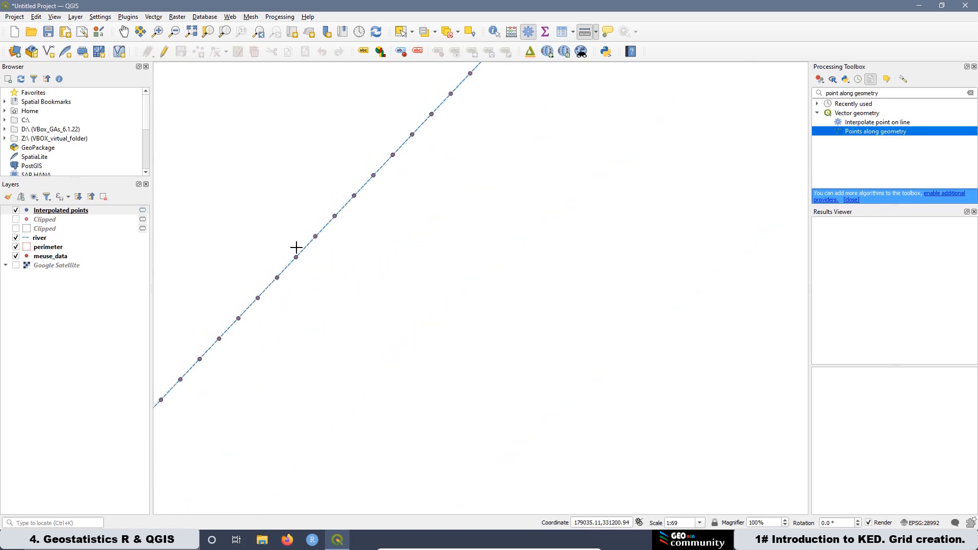
scroll(296, 247, "down", 7)
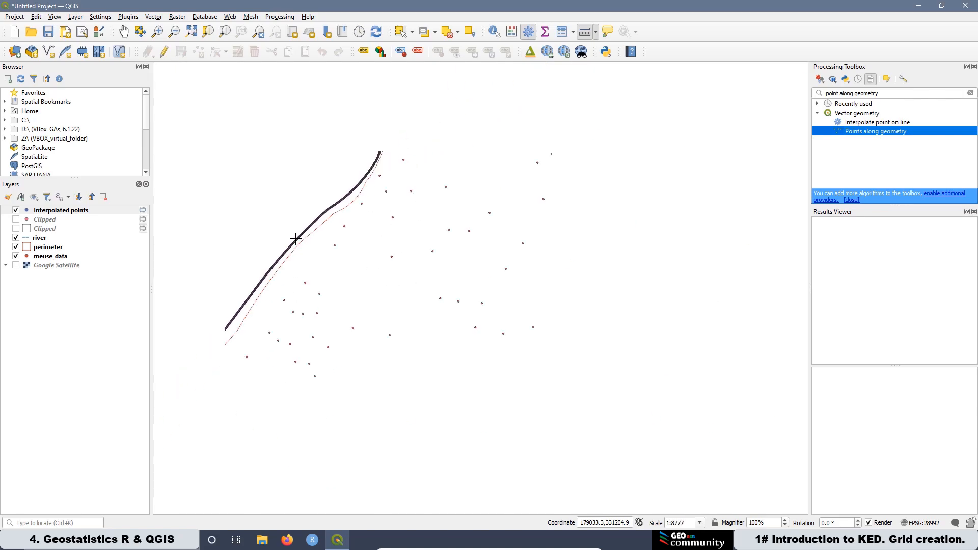
scroll(296, 238, "down", 1)
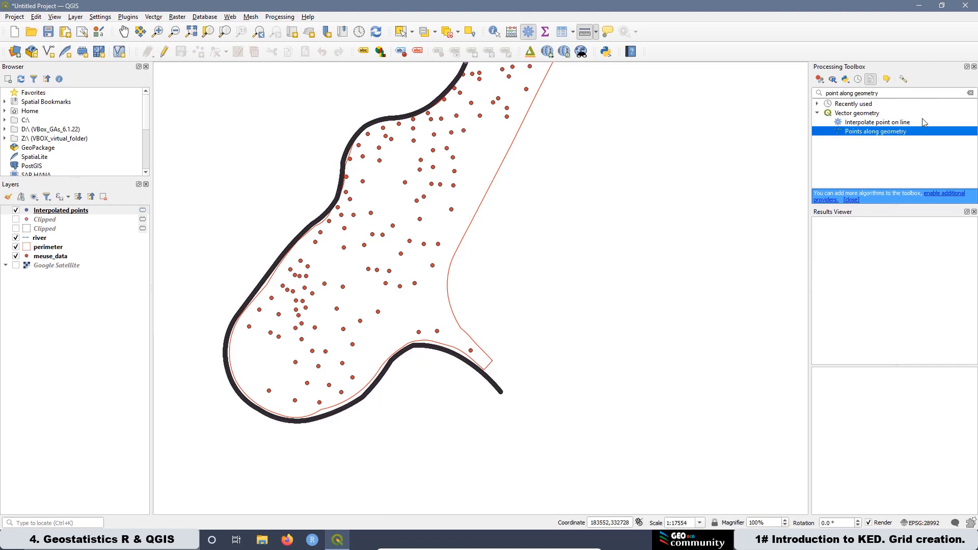
Step: Search the toolbox for Distance to nearest hub and open the line-to-hub version
left_click_drag(885, 90, 818, 94)
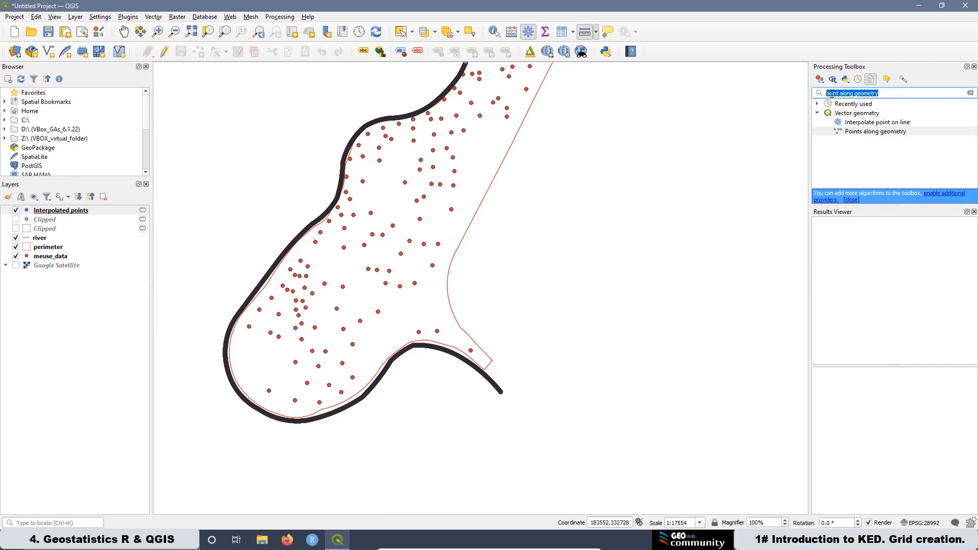
right_click(832, 93)
left_click(865, 149)
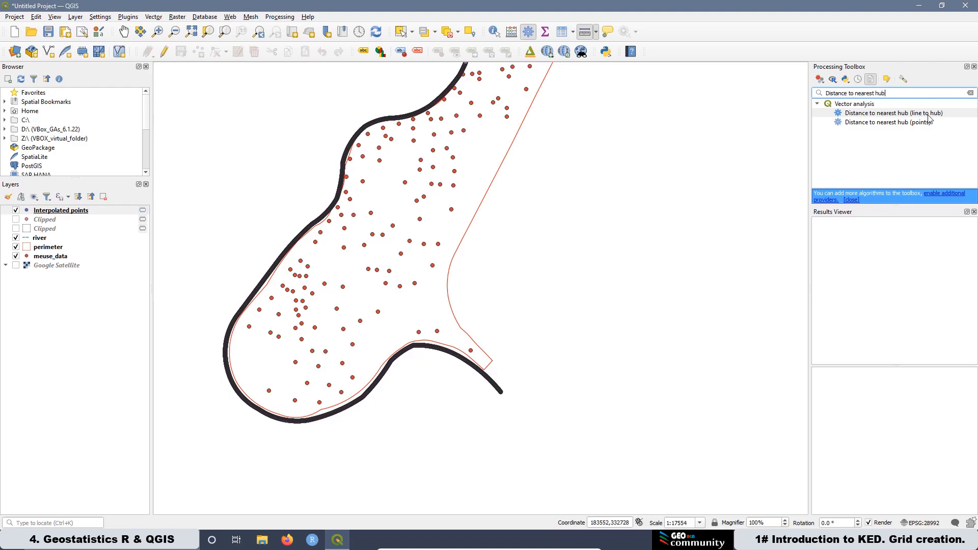
double_click(892, 114)
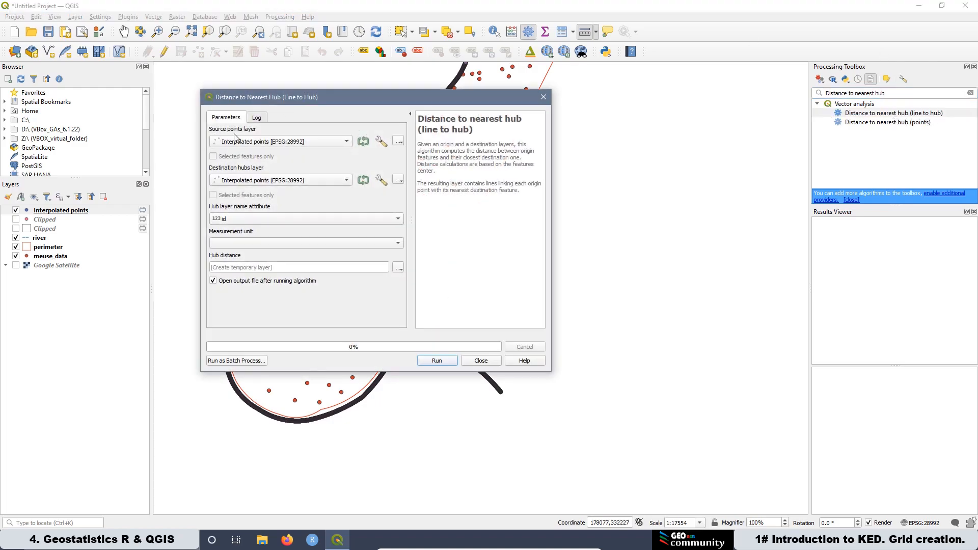
Step: Run Distance to nearest hub with meuse_data as source, Interpolated points as hubs, id attribute and Meters
left_click(249, 142)
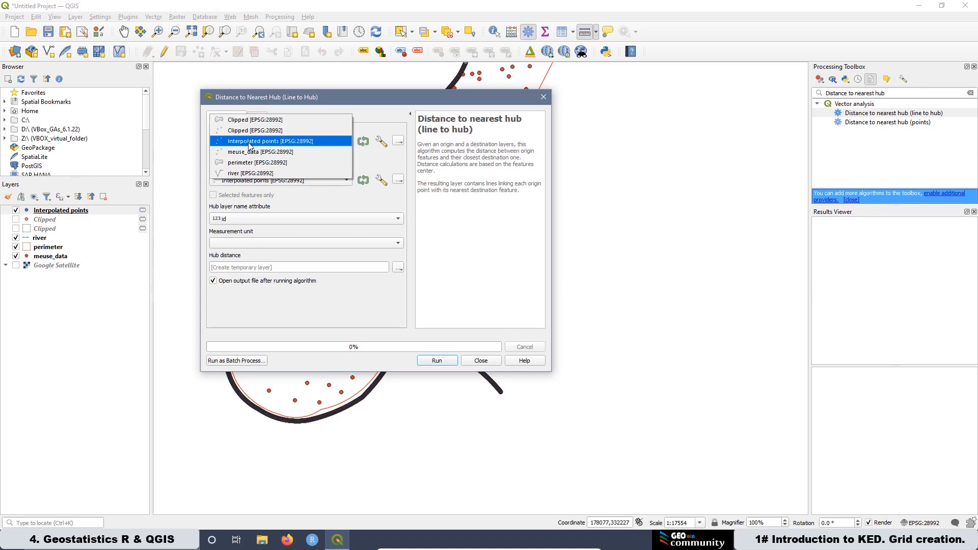
left_click(250, 153)
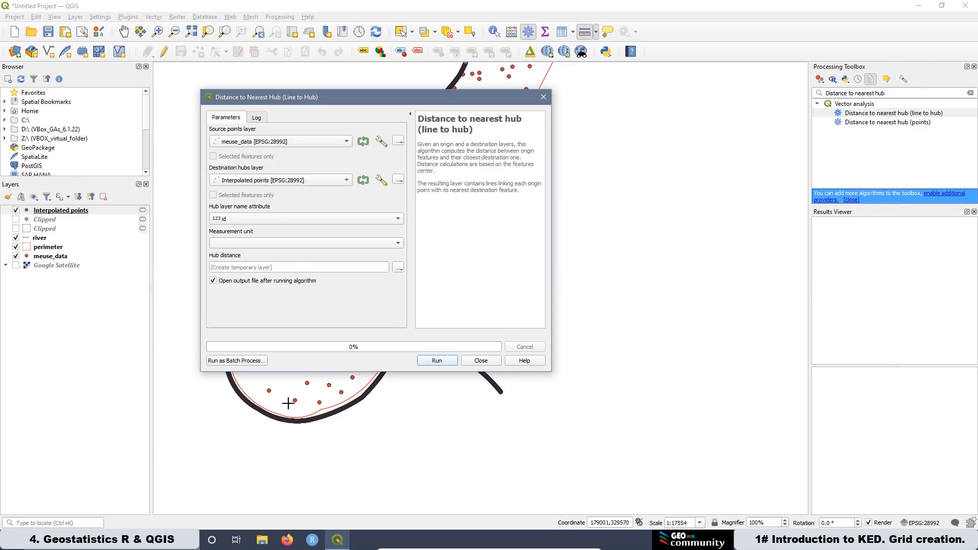
left_click_drag(286, 97, 530, 112)
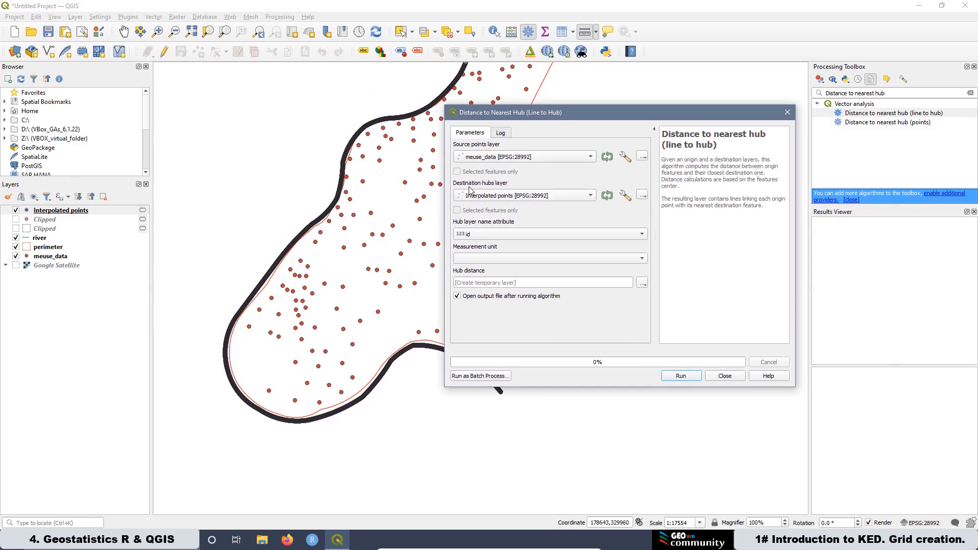
left_click(483, 198)
left_click(515, 199)
left_click(489, 238)
left_click(488, 238)
left_click(473, 260)
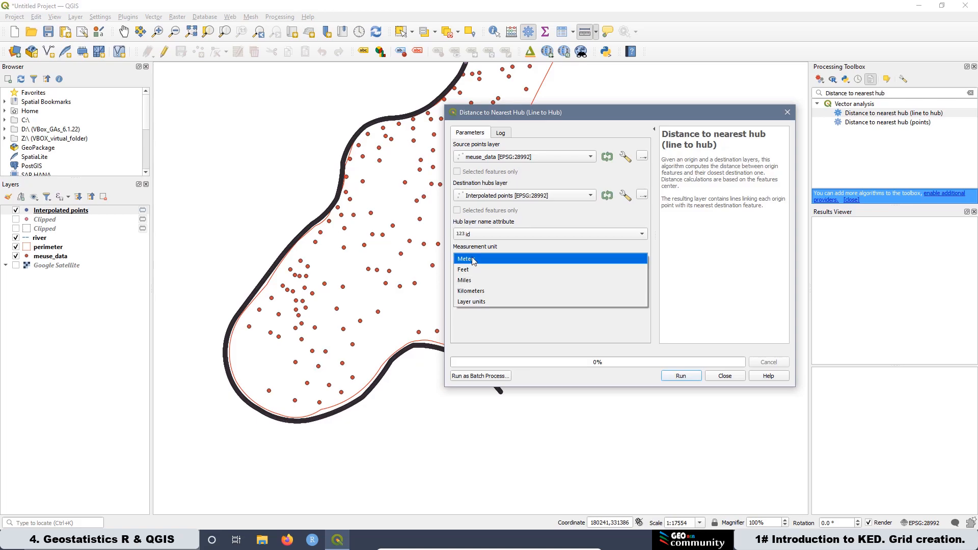
left_click(473, 260)
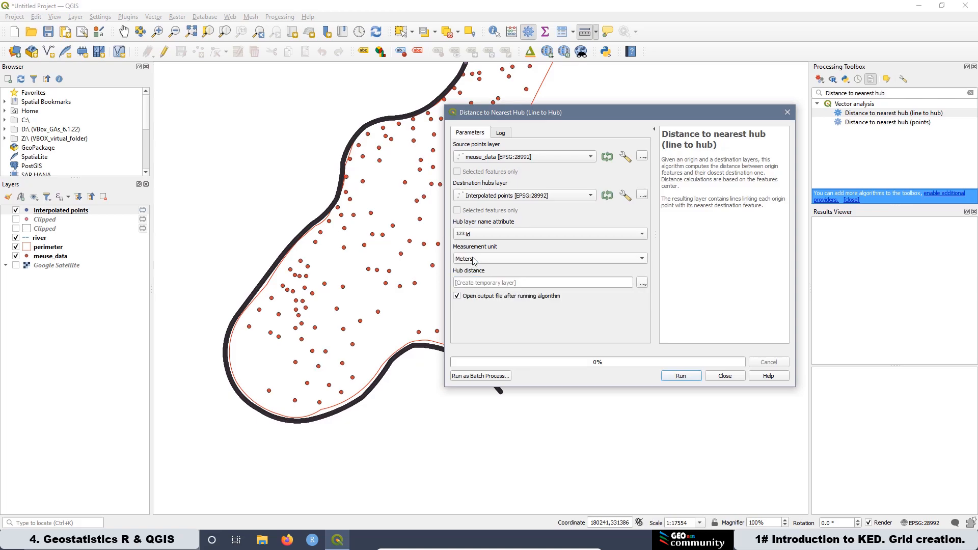
left_click(680, 378)
left_click(725, 377)
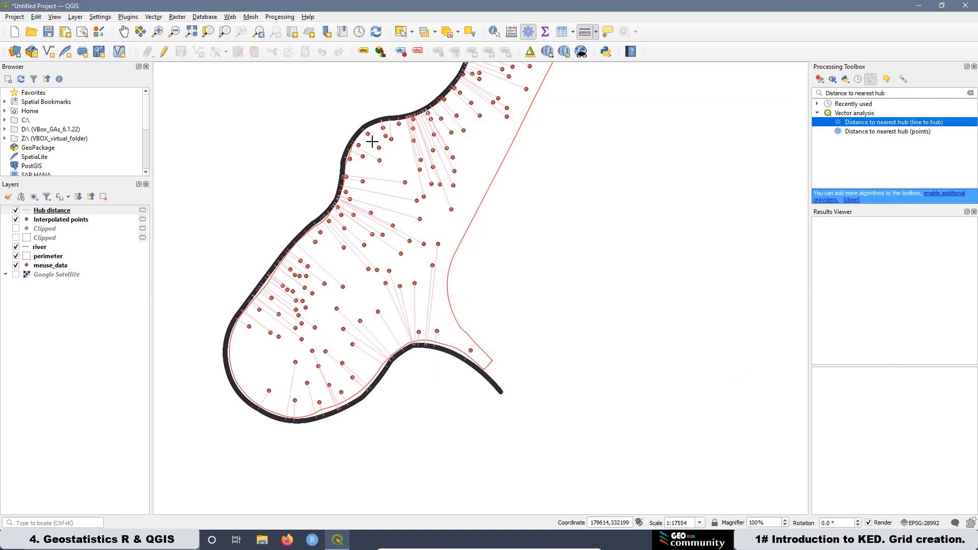
Step: Zoom in and out to examine the hub distance lines joining sample points to the river points
scroll(366, 127, "up", 2)
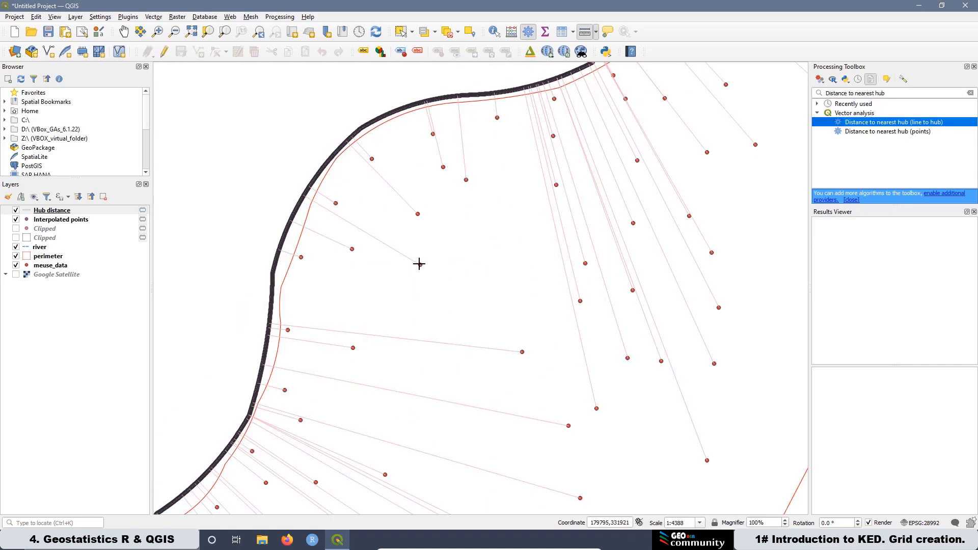
scroll(302, 196, "up", 4)
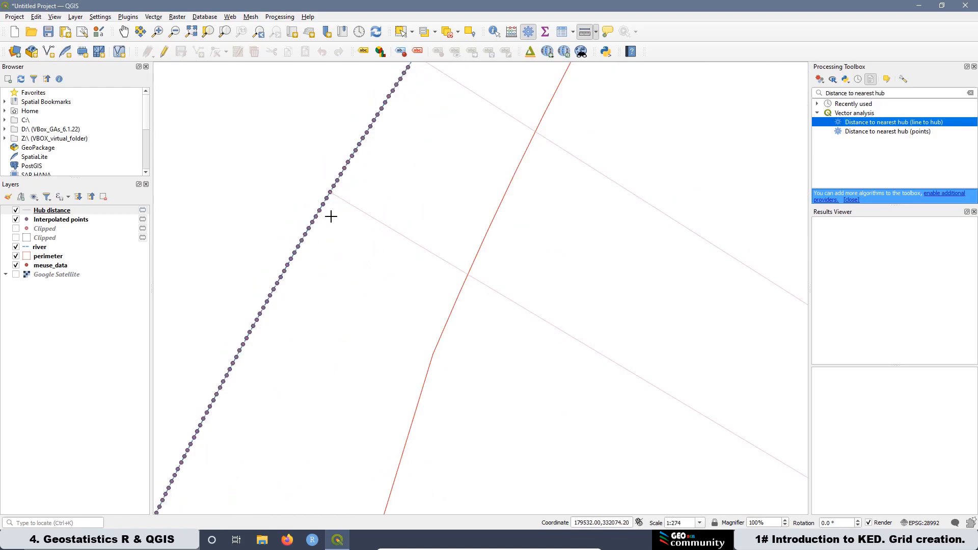
scroll(331, 215, "up", 1)
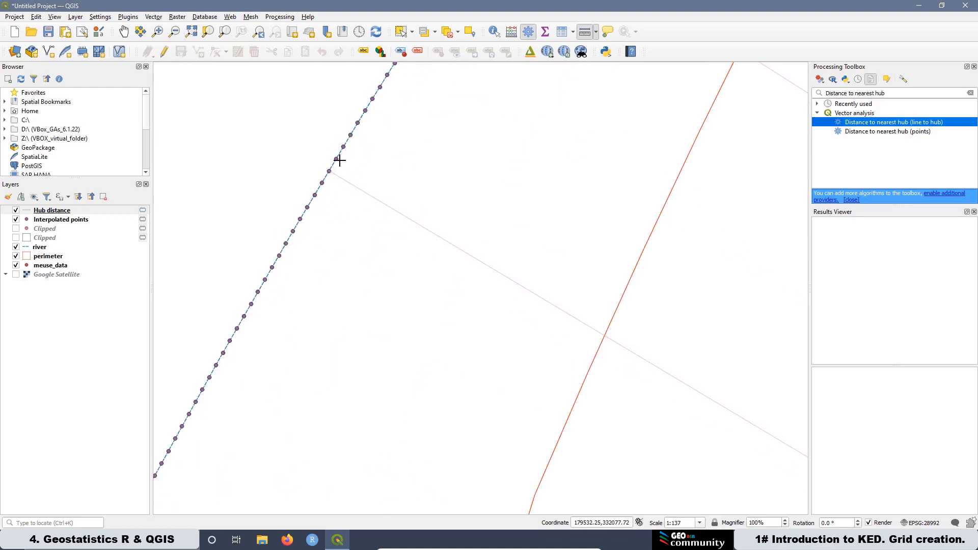
scroll(311, 186, "down", 4)
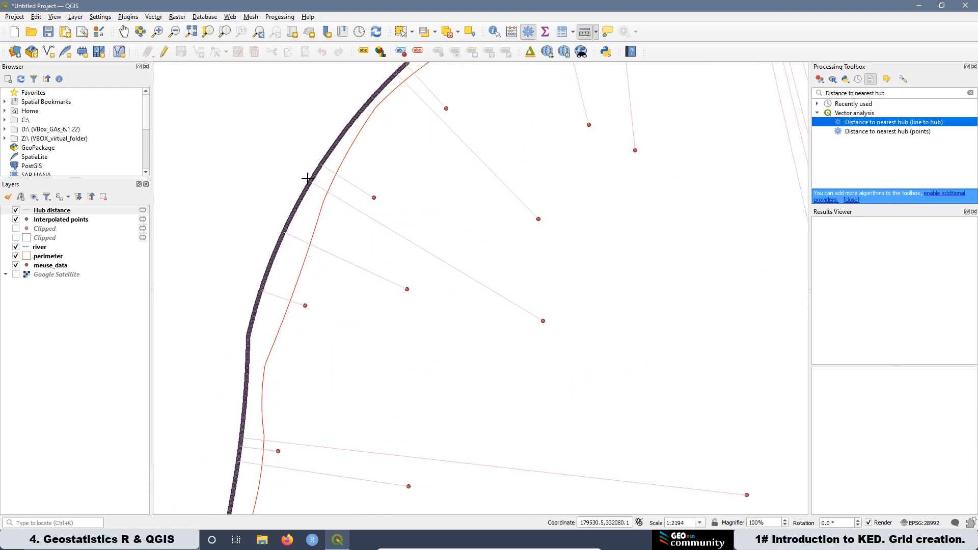
scroll(307, 178, "down", 1)
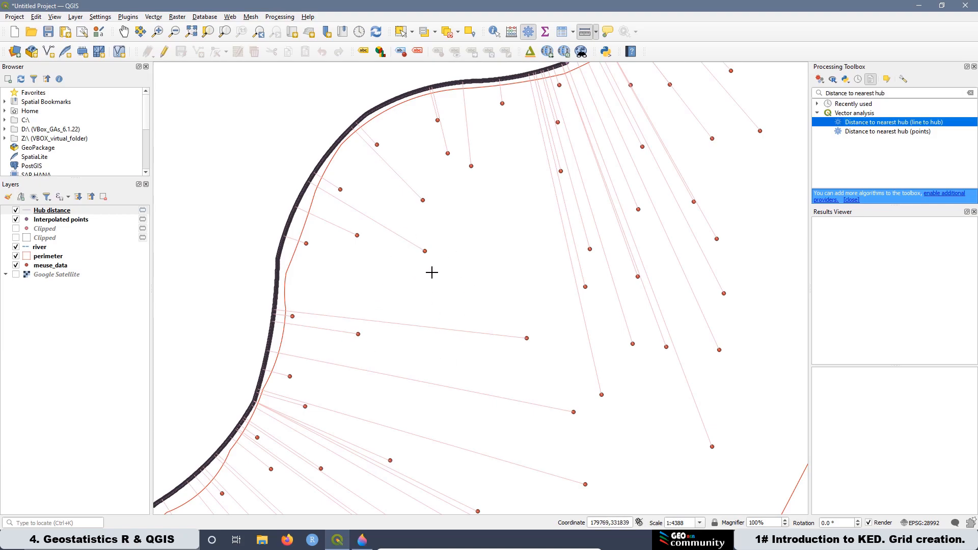
Step: Switch to Paint 3D to view the sketch of the river distance concept
left_click(362, 540)
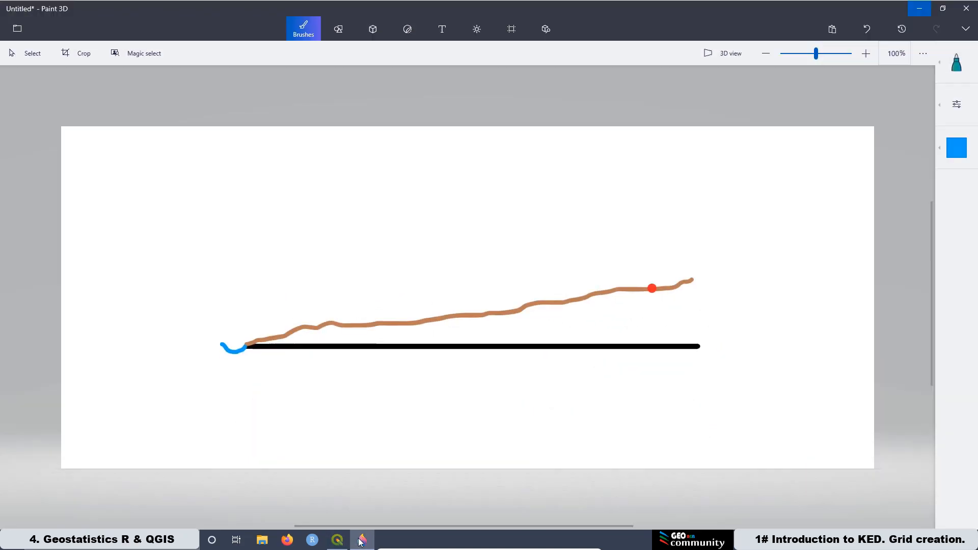
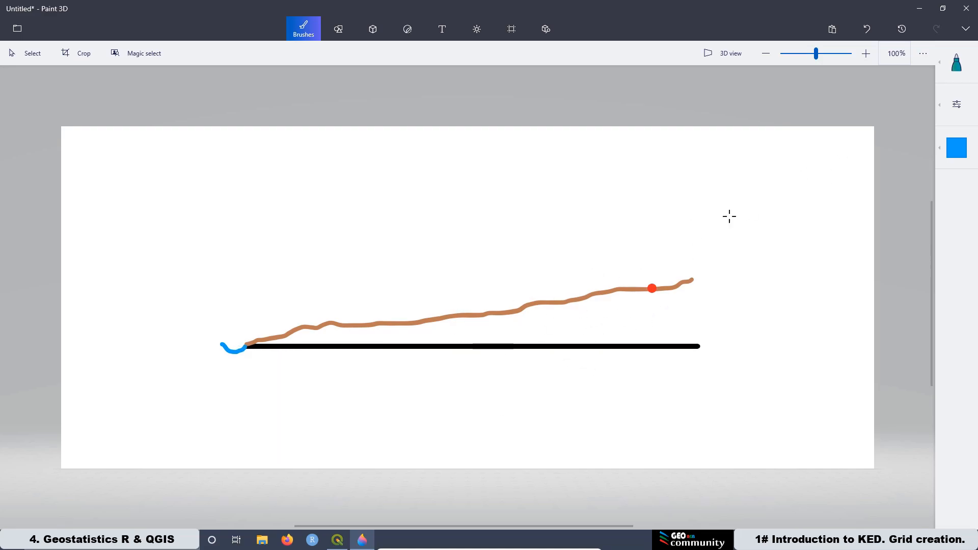
Step: Return to QGIS and open the attribute table of the Hub distance layer
left_click(919, 12)
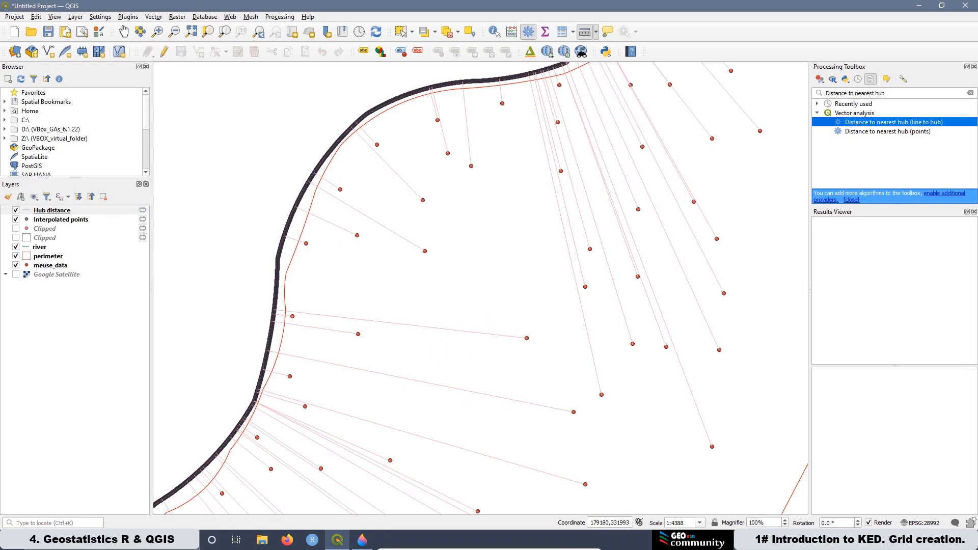
left_click(58, 210)
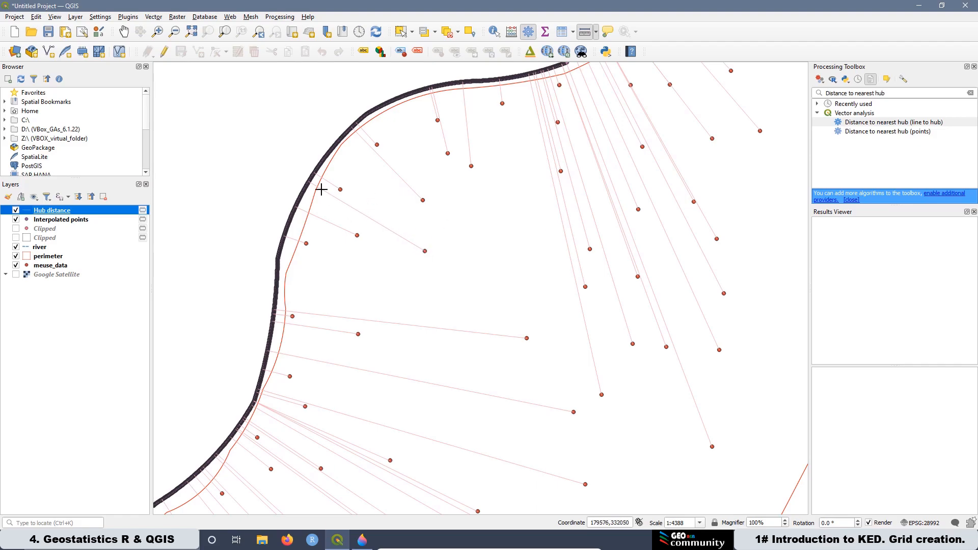
left_click(51, 266)
left_click(49, 211)
right_click(49, 213)
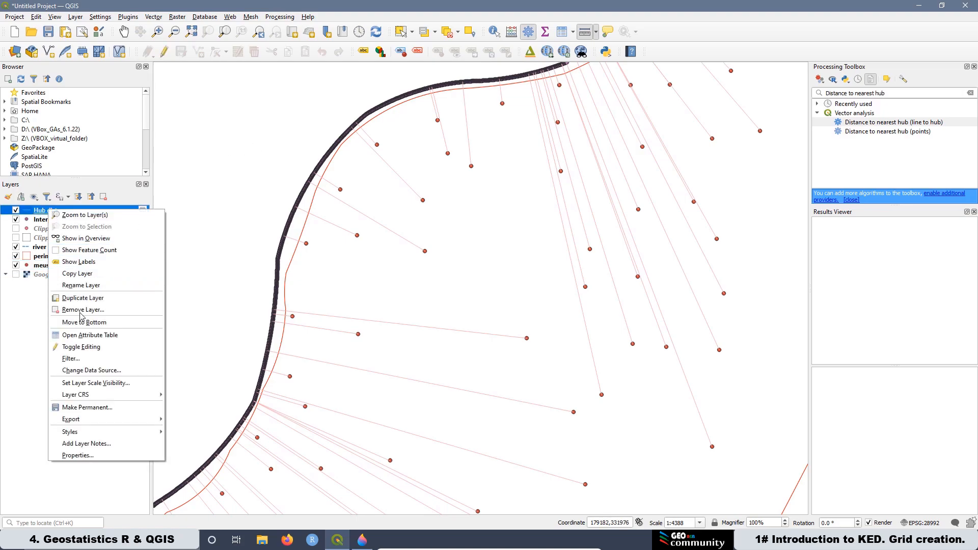
left_click(93, 335)
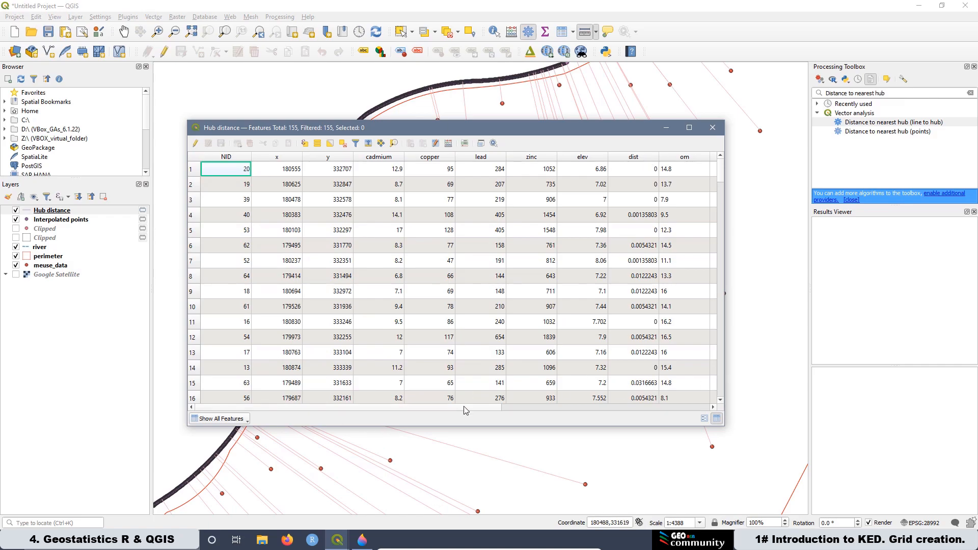
Step: Sort the Hub distance table by the HubDist column in both directions to examine the distances, then close it
left_click_drag(463, 407, 711, 411)
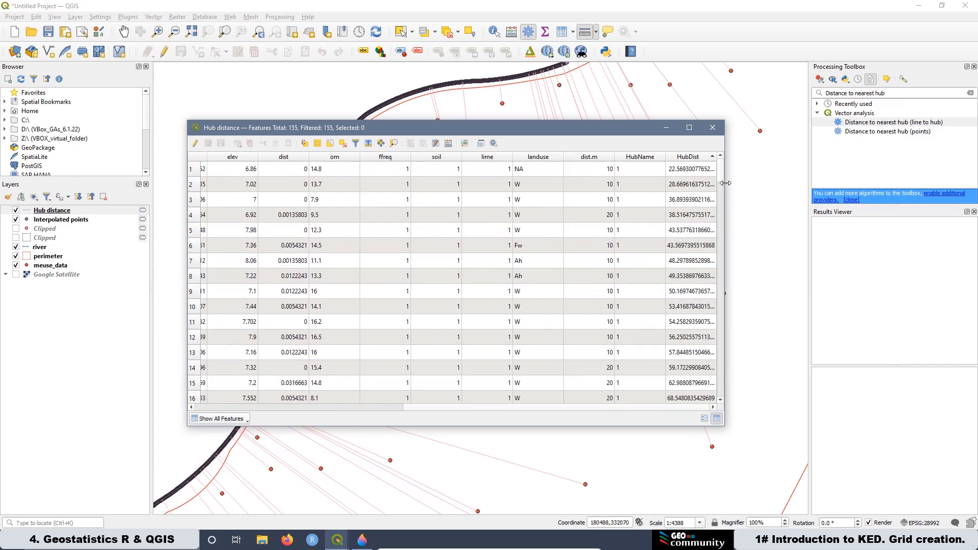
left_click(689, 159)
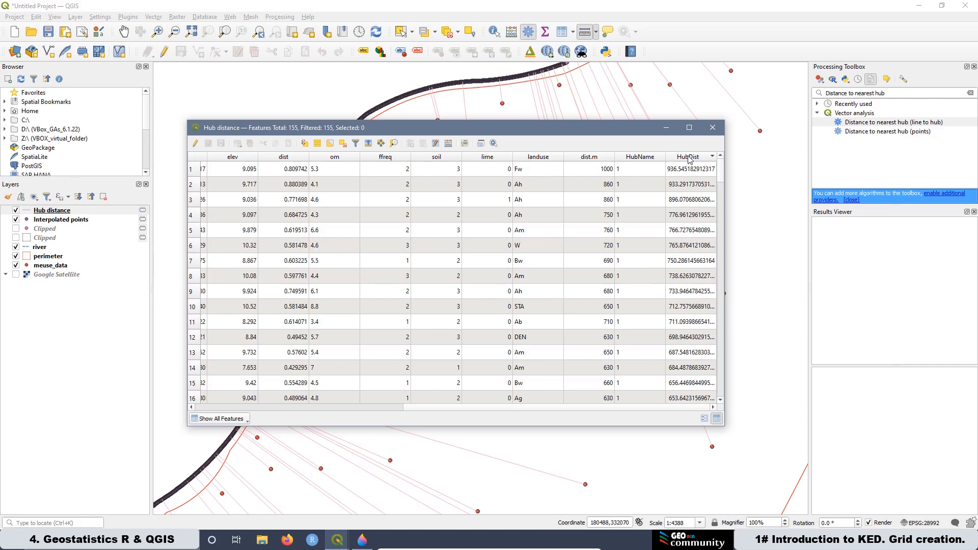
left_click_drag(634, 131, 606, 241)
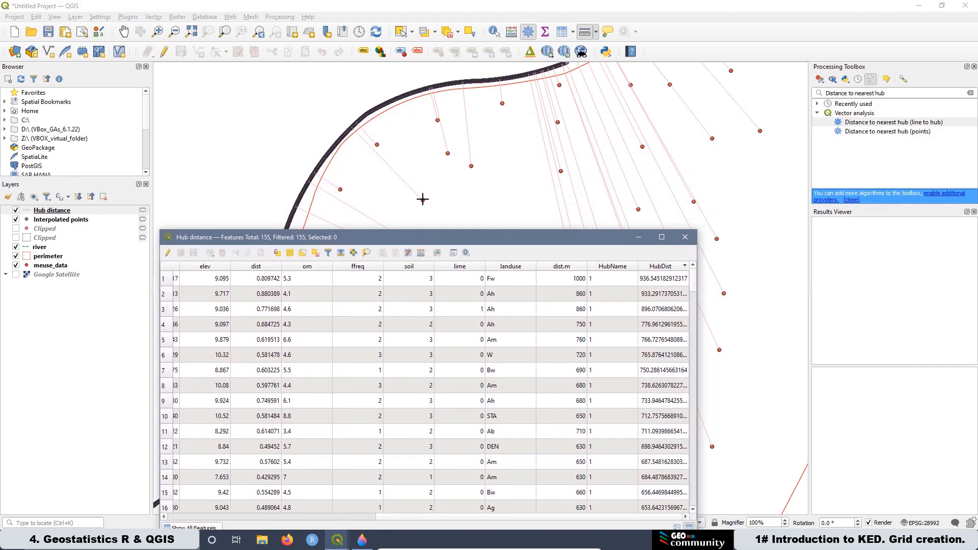
left_click(662, 266)
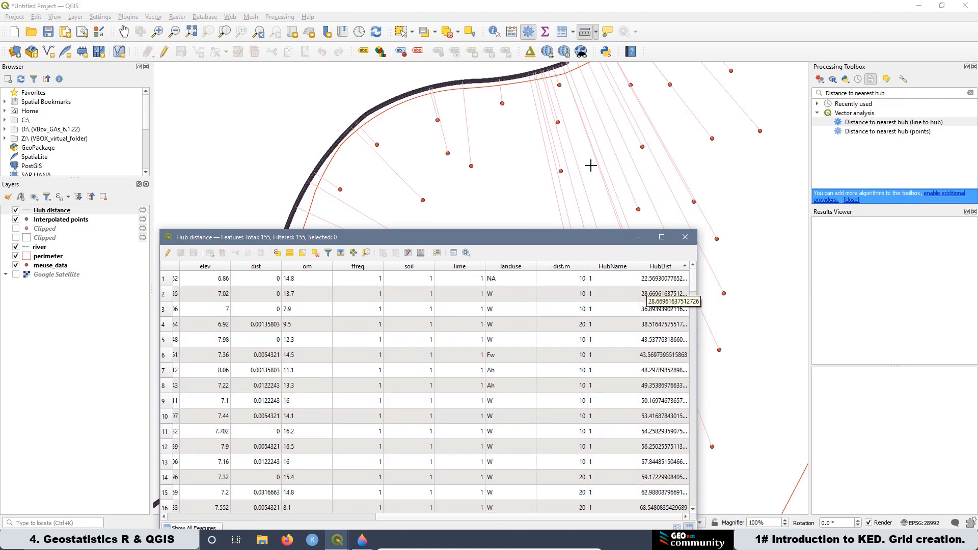
left_click(684, 238)
Step: Open the meuse_data attribute table and sort it by the dist and dist.m columns to compare values
right_click(58, 268)
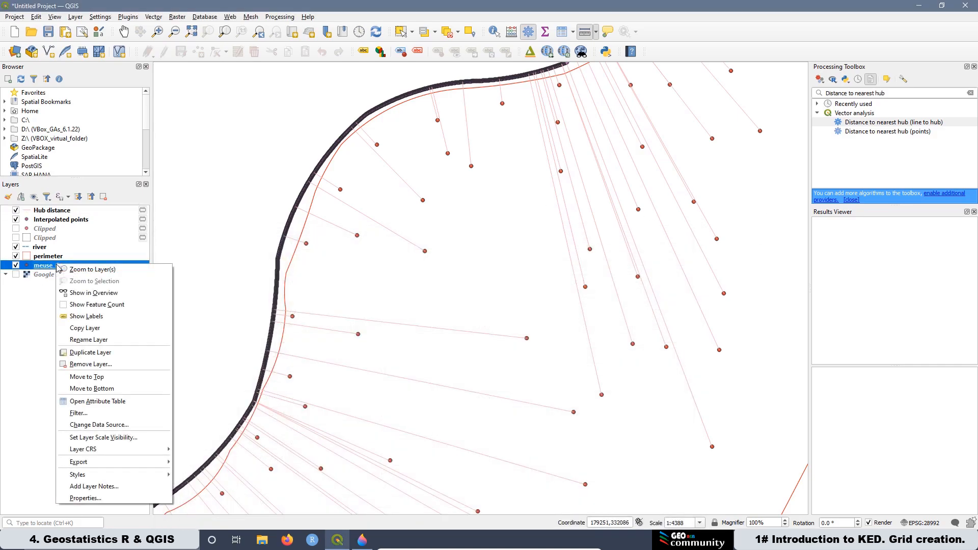
left_click(84, 402)
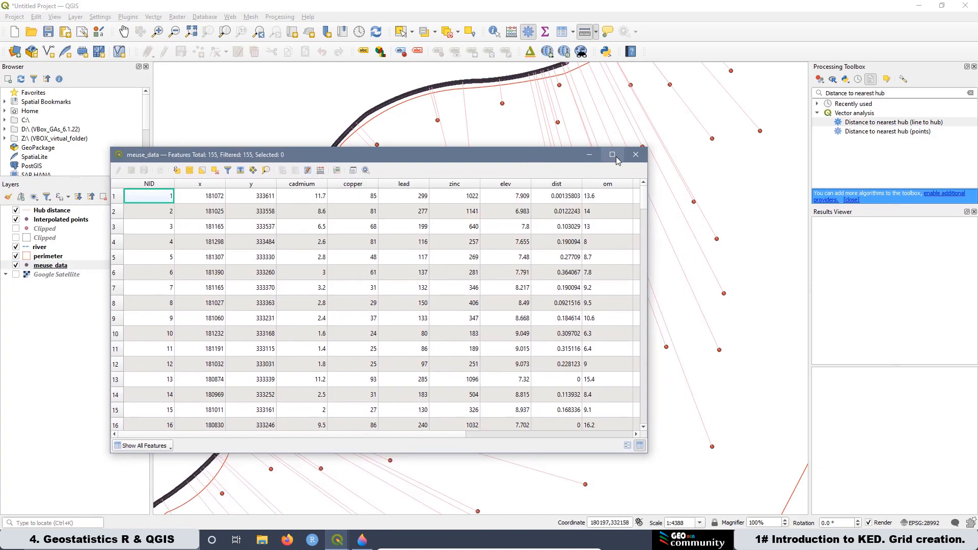
left_click(613, 154)
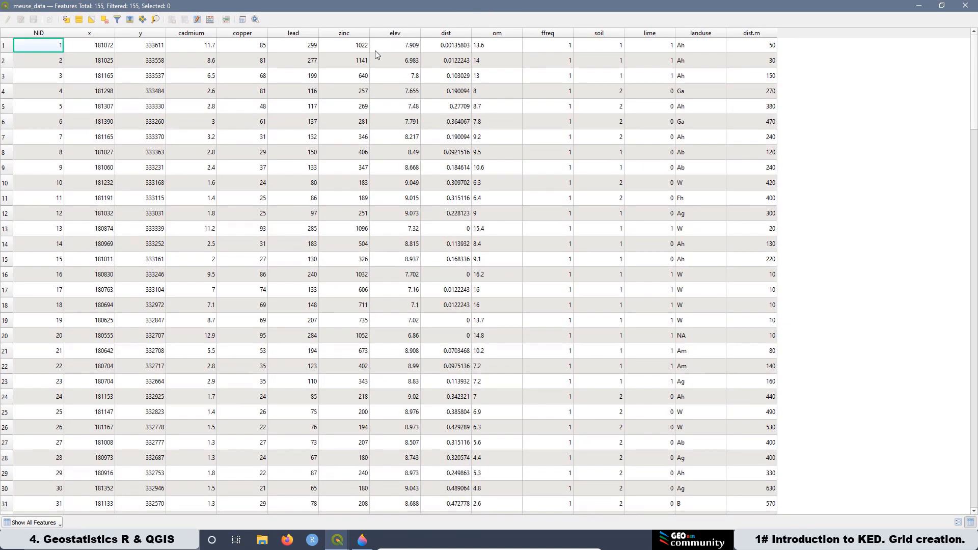
left_click(450, 35)
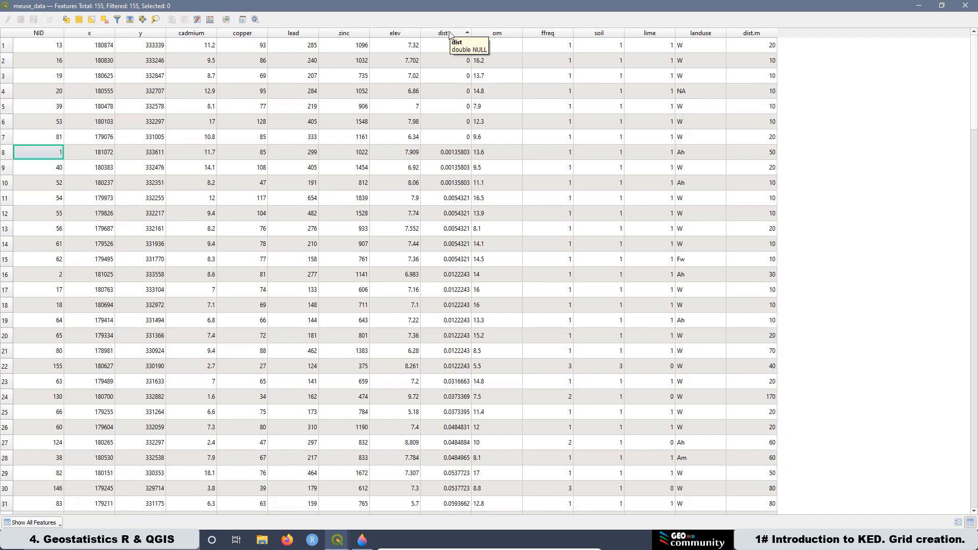
left_click(752, 34)
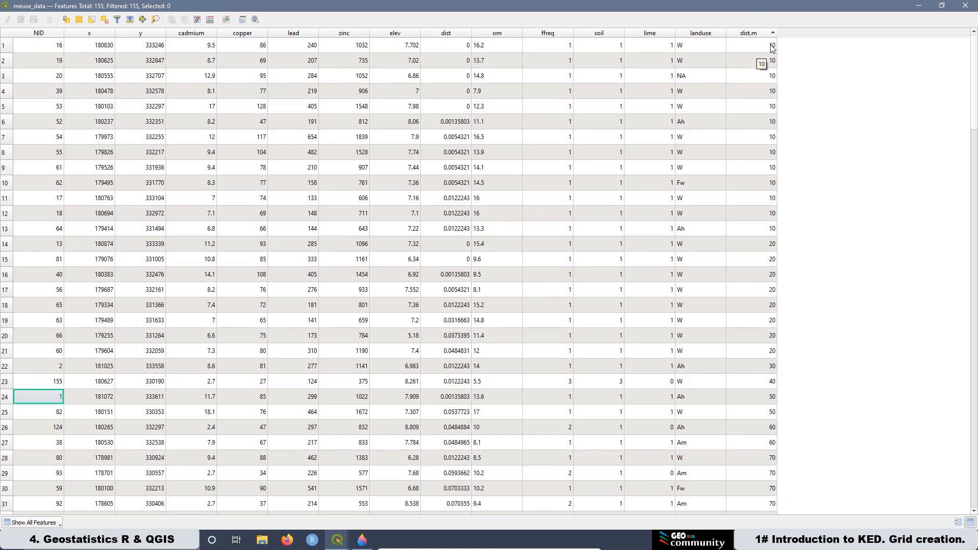
left_click(942, 5)
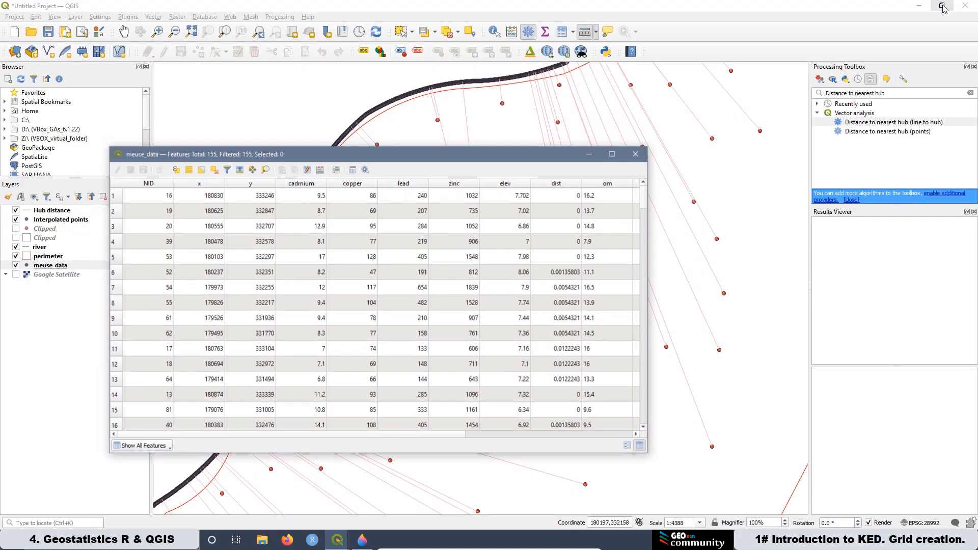
left_click_drag(406, 161, 433, 236)
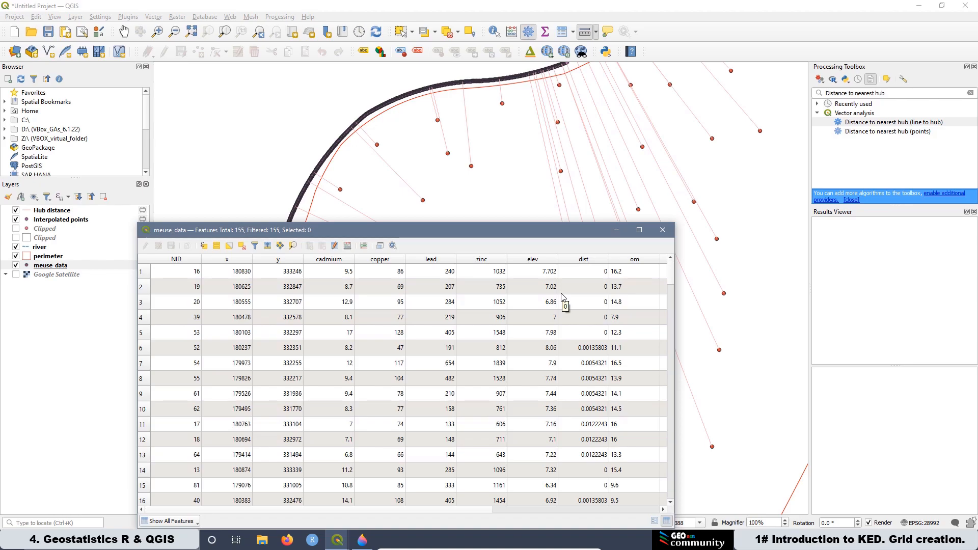
left_click(663, 230)
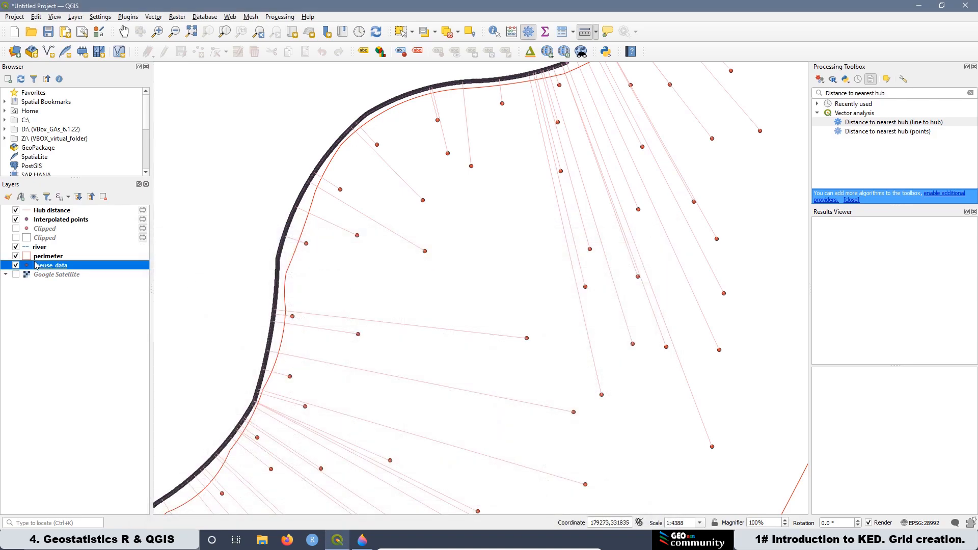
Step: Start exporting the Hub distance features, choosing Comma Separated Value [CSV] as the format
left_click(58, 211)
right_click(57, 211)
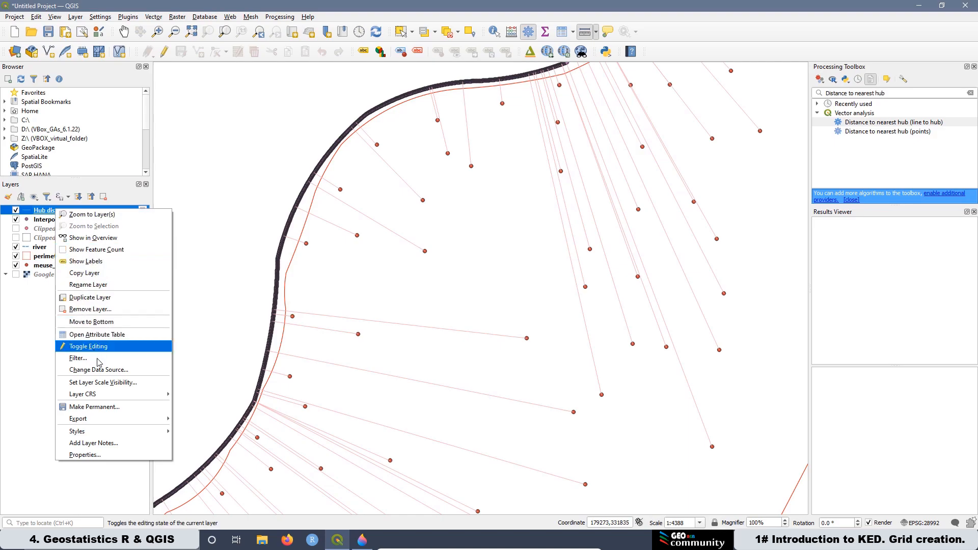
mouse_move(106, 423)
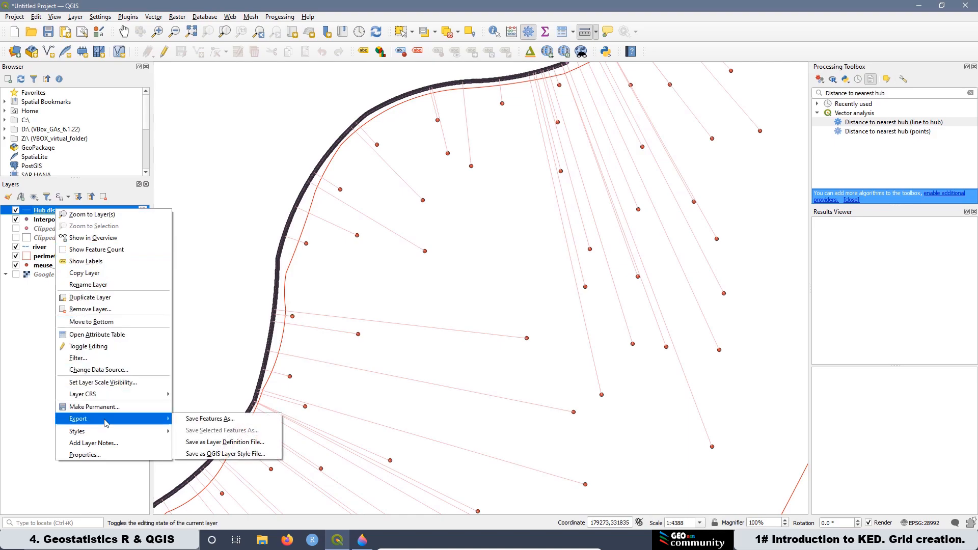
left_click(213, 424)
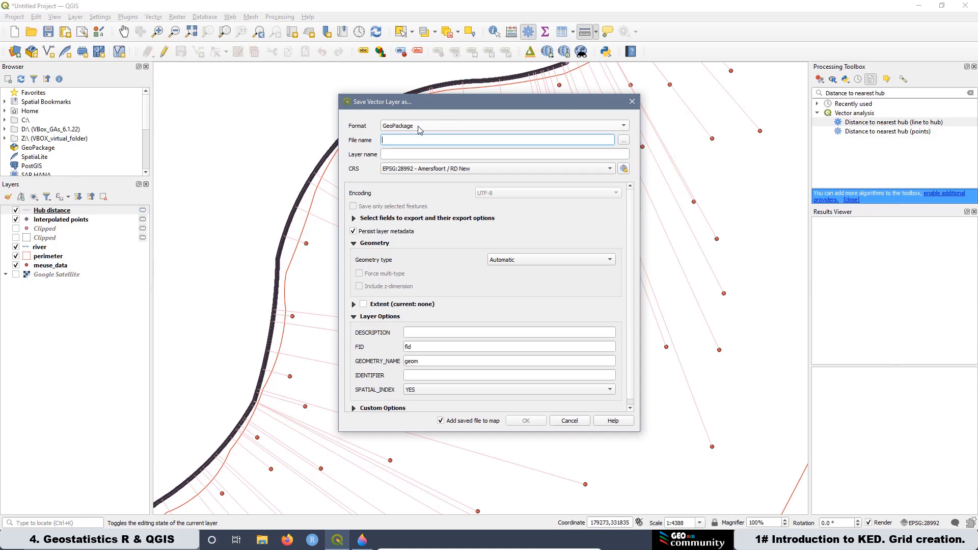
left_click(419, 127)
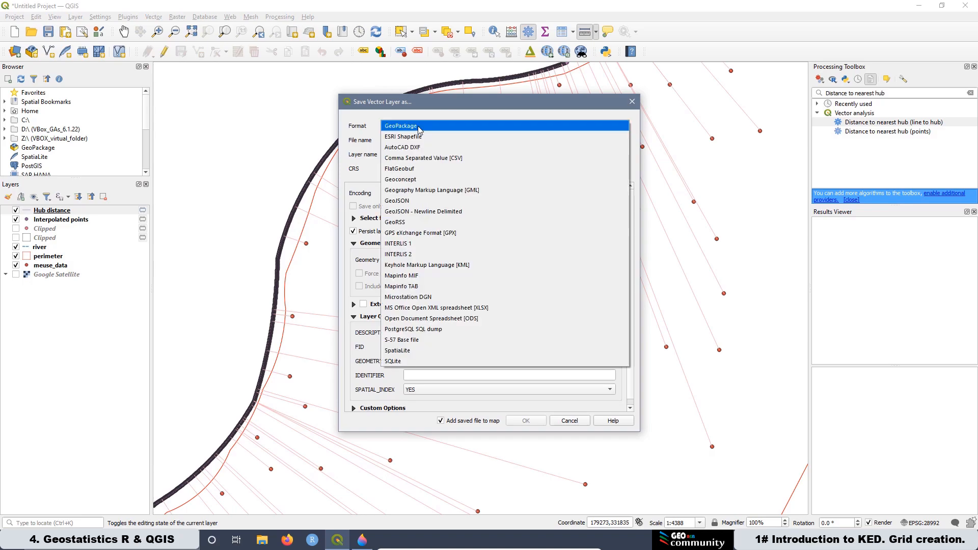
left_click(455, 162)
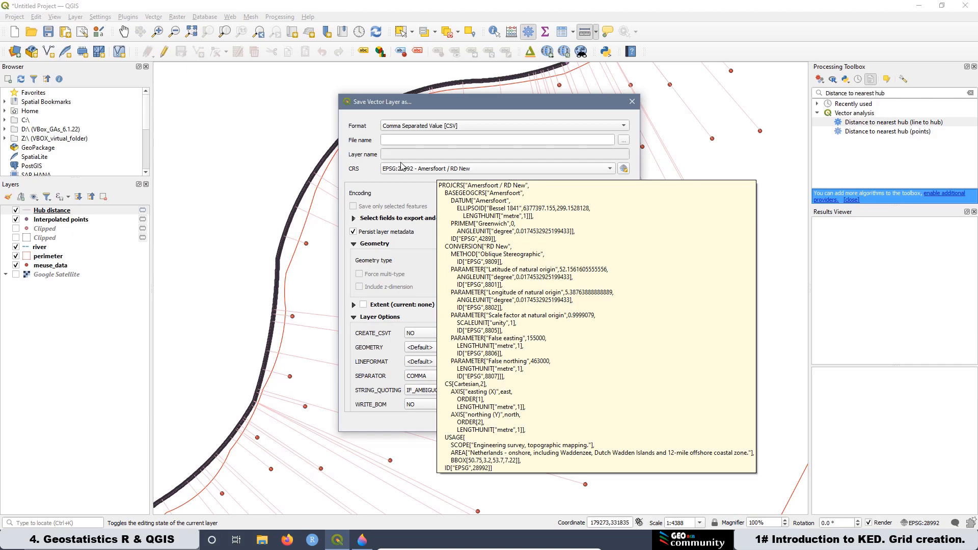
Step: Save the export as distance_to_river_meuse_data in the R4.4 dataset folder and confirm
left_click(622, 140)
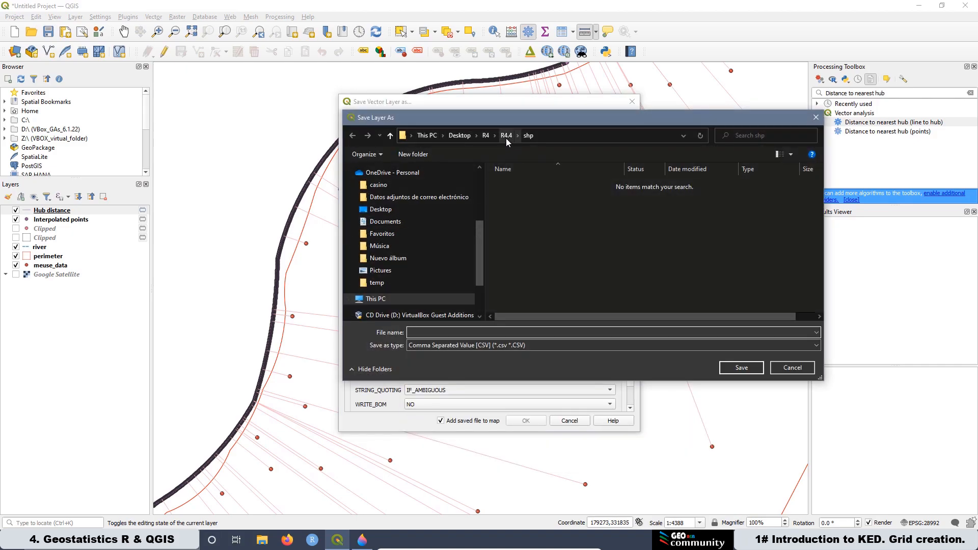
left_click(506, 136)
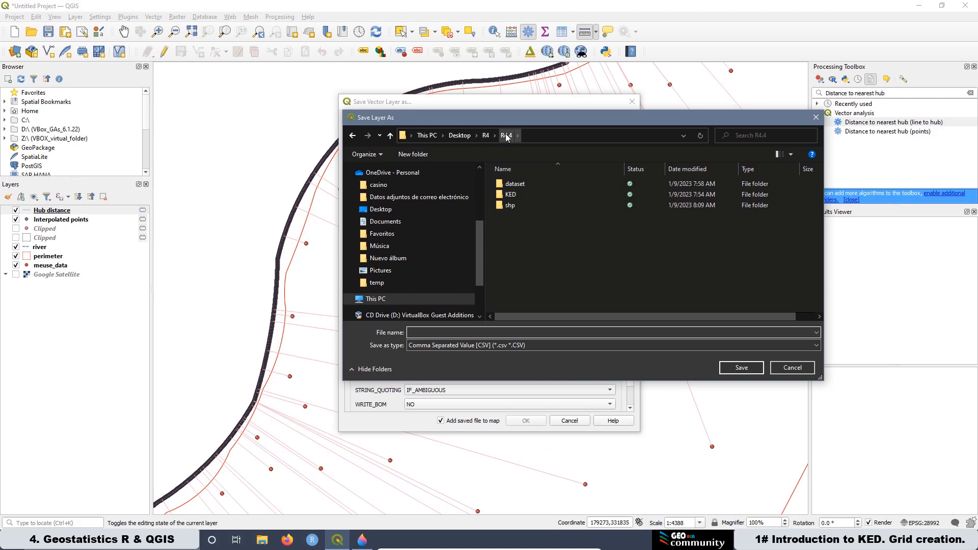
left_click(515, 188)
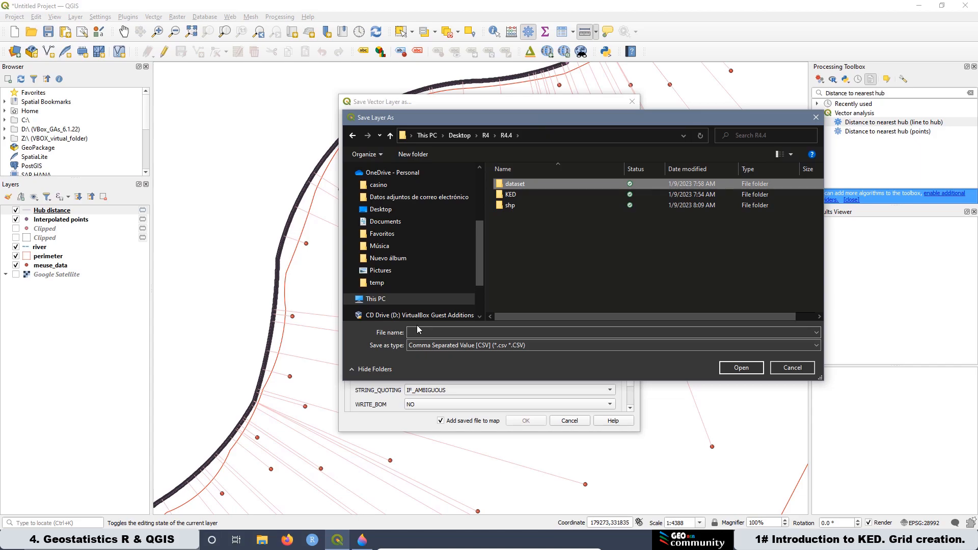
double_click(507, 185)
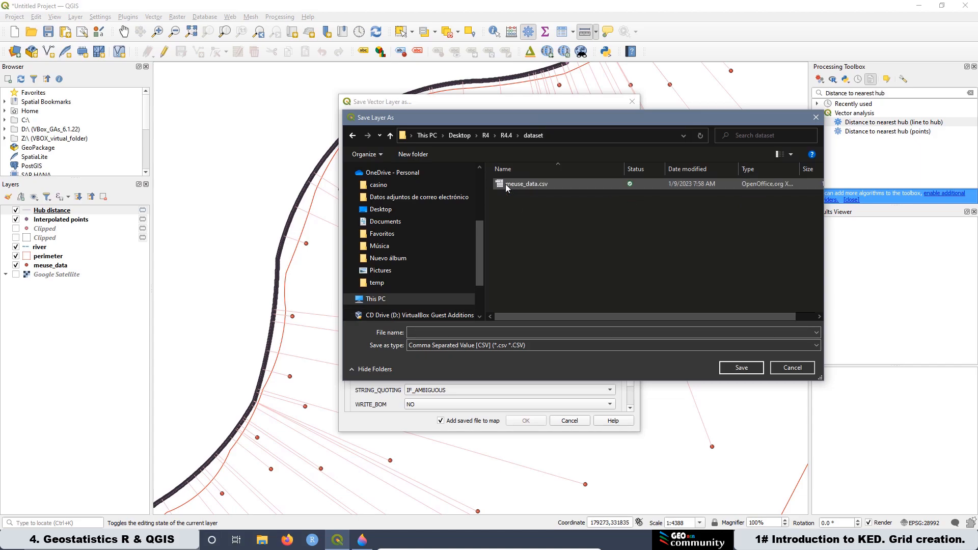
left_click(410, 332)
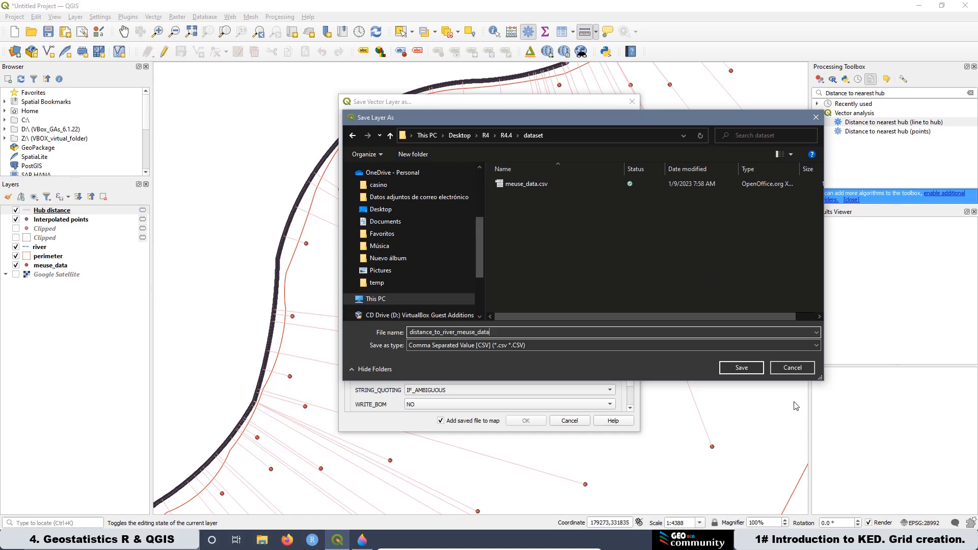
left_click(744, 368)
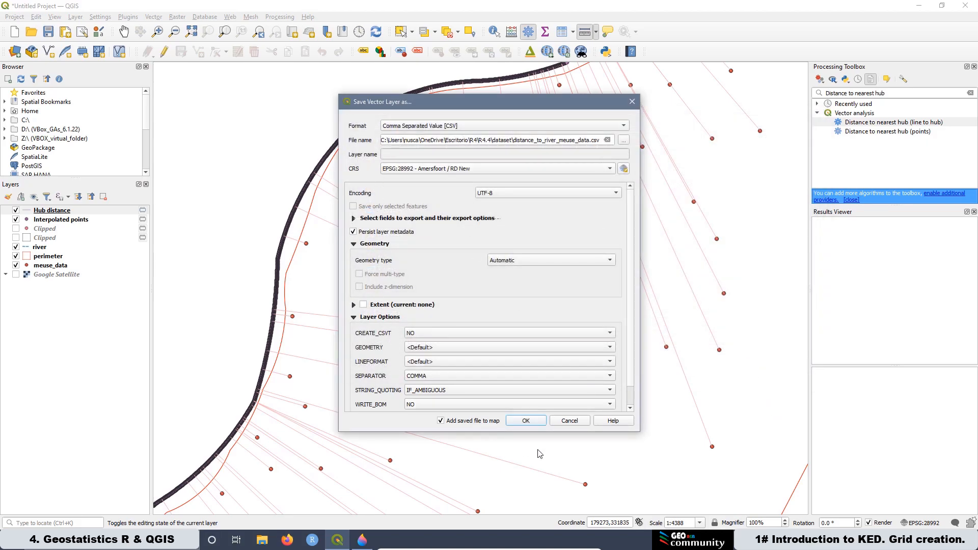
left_click(527, 421)
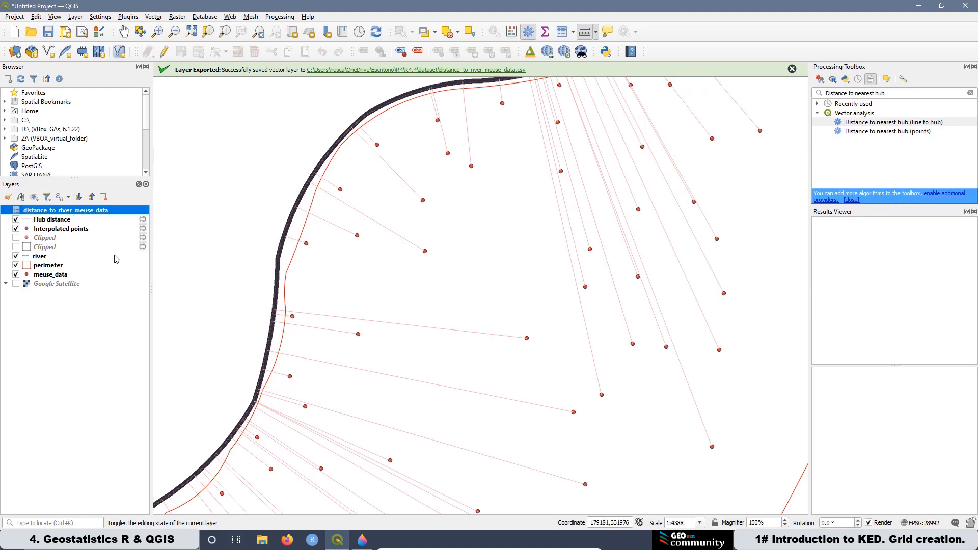
Step: Open the meuse_data layer properties to check its source information, then close them
left_click(52, 276)
right_click(51, 276)
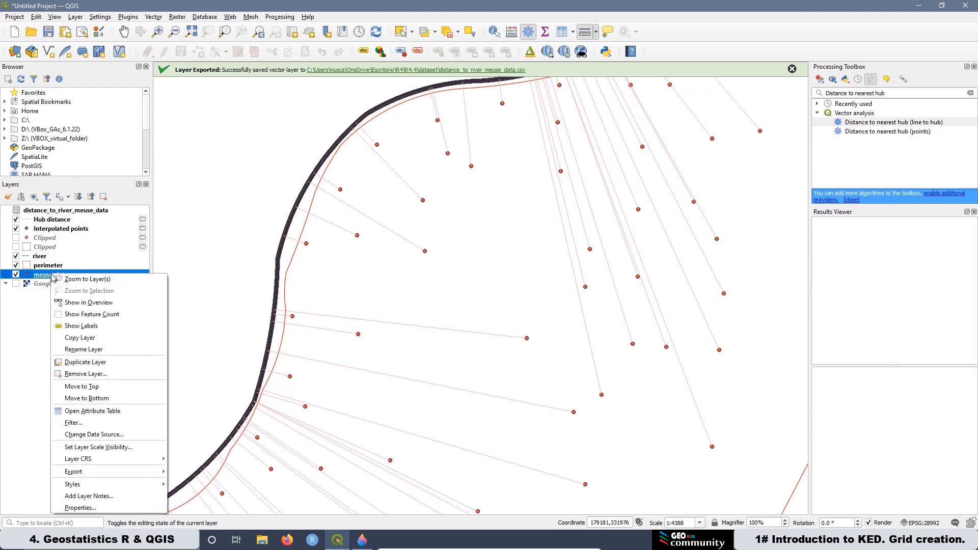
left_click(85, 509)
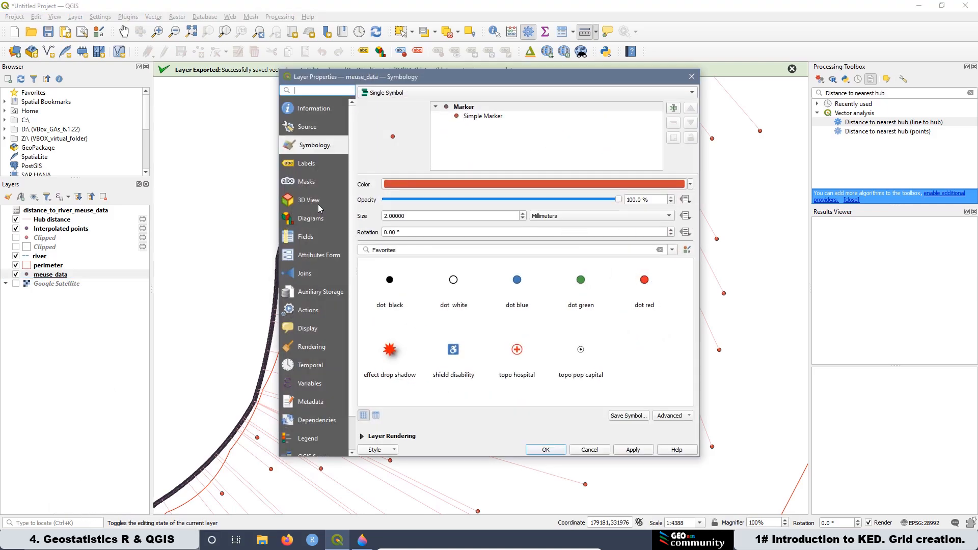
left_click(309, 111)
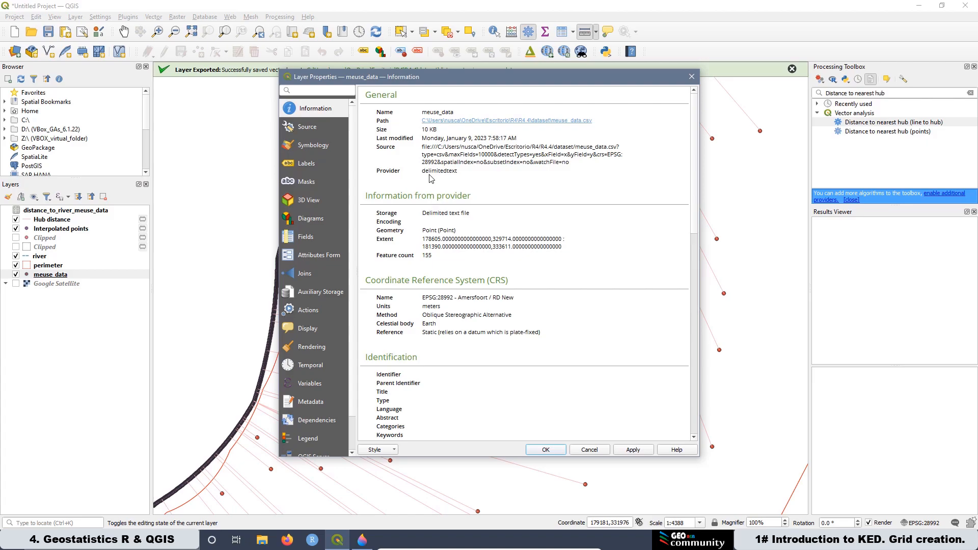
left_click(695, 80)
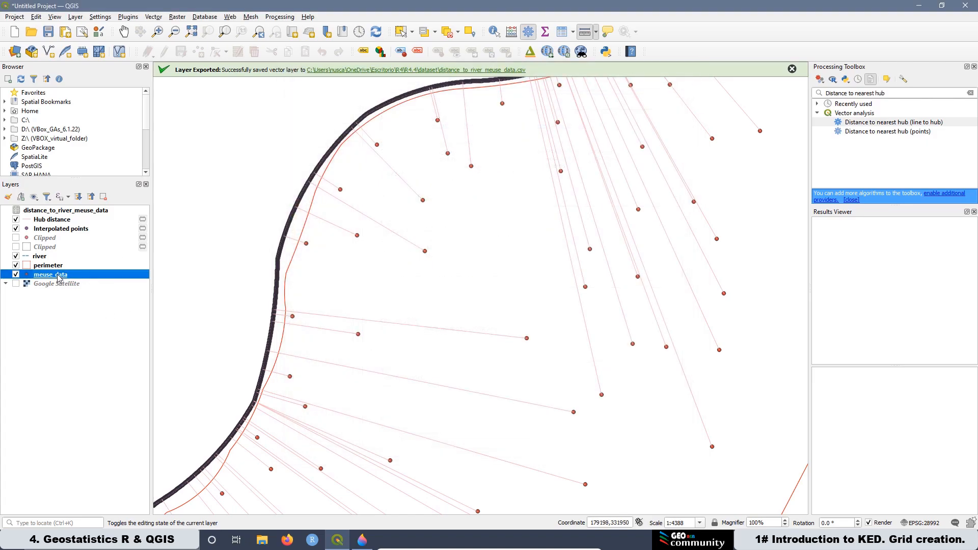
Step: Start exporting the meuse_data features, choosing ESRI Shapefile as the format
right_click(58, 277)
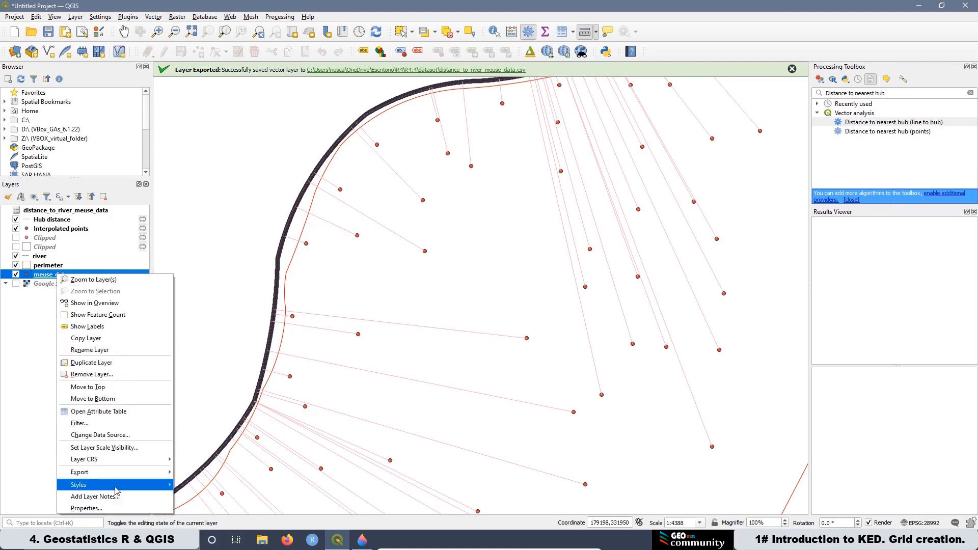
left_click(215, 475)
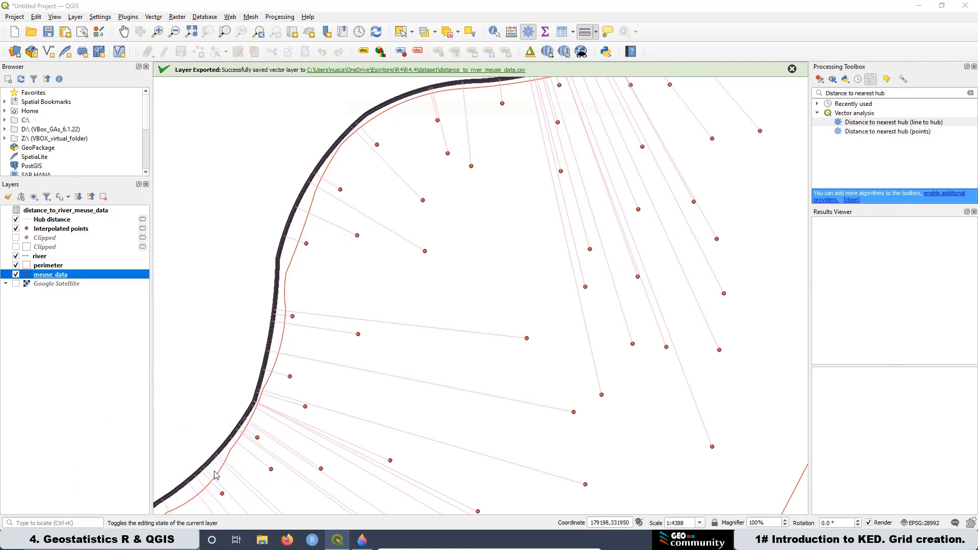
left_click(422, 127)
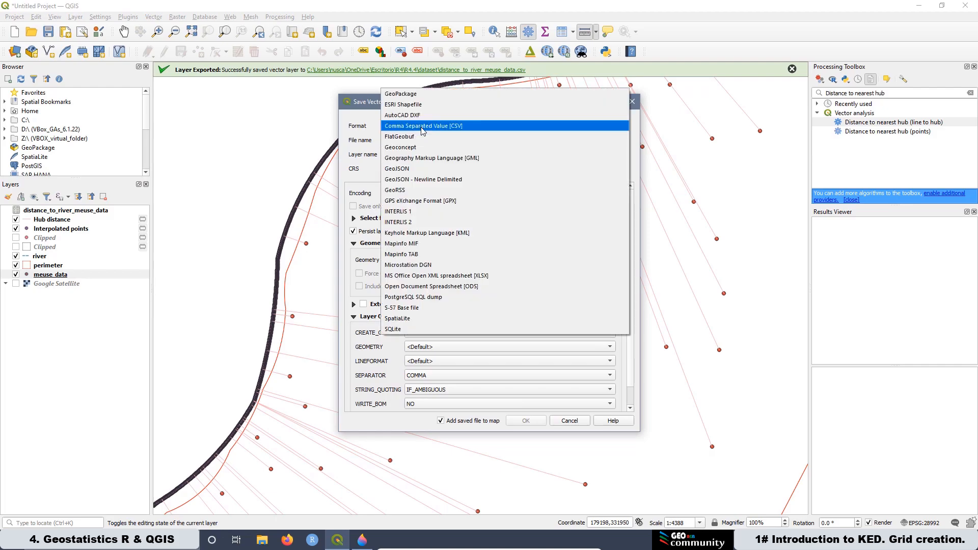
left_click(402, 105)
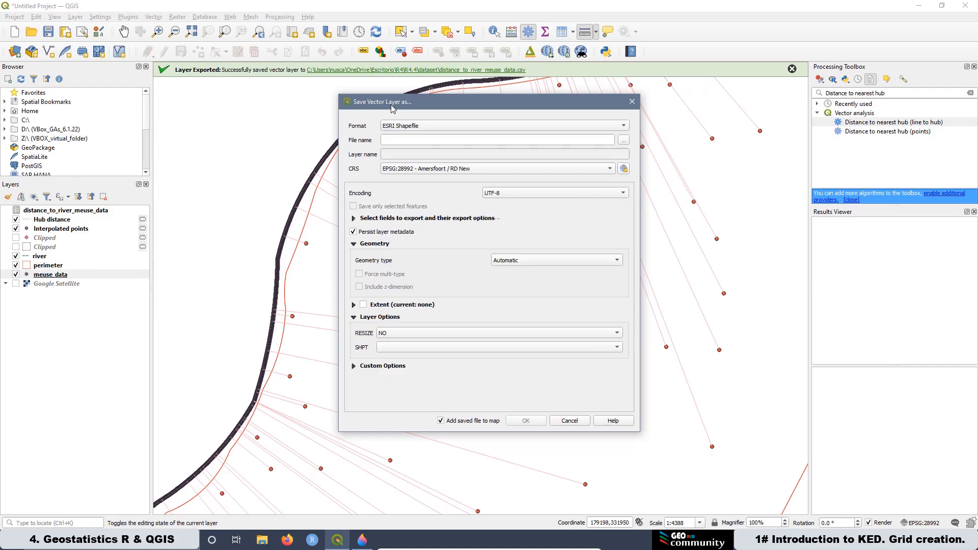
Step: Save the shapefile as meuse_dataset in the R4.4 shp folder and confirm the export
left_click(627, 140)
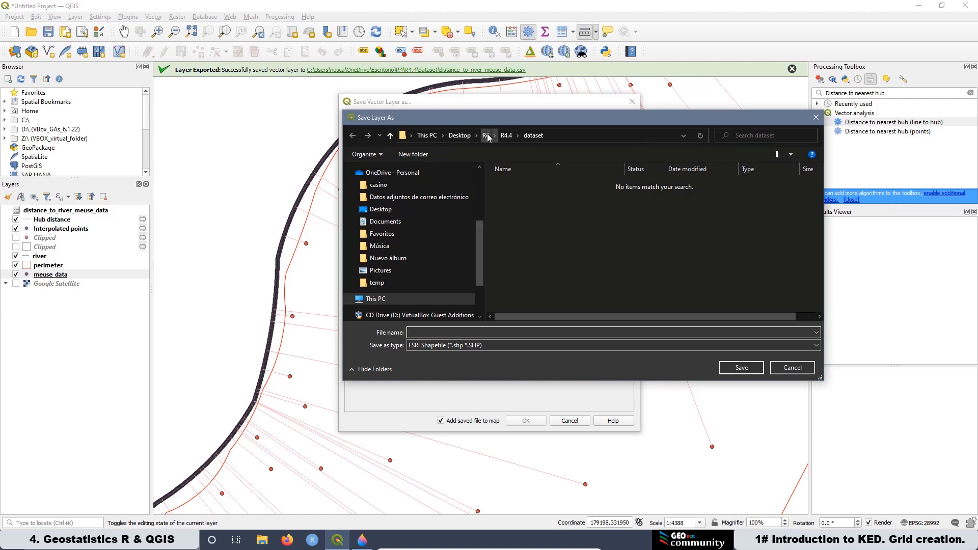
left_click(507, 138)
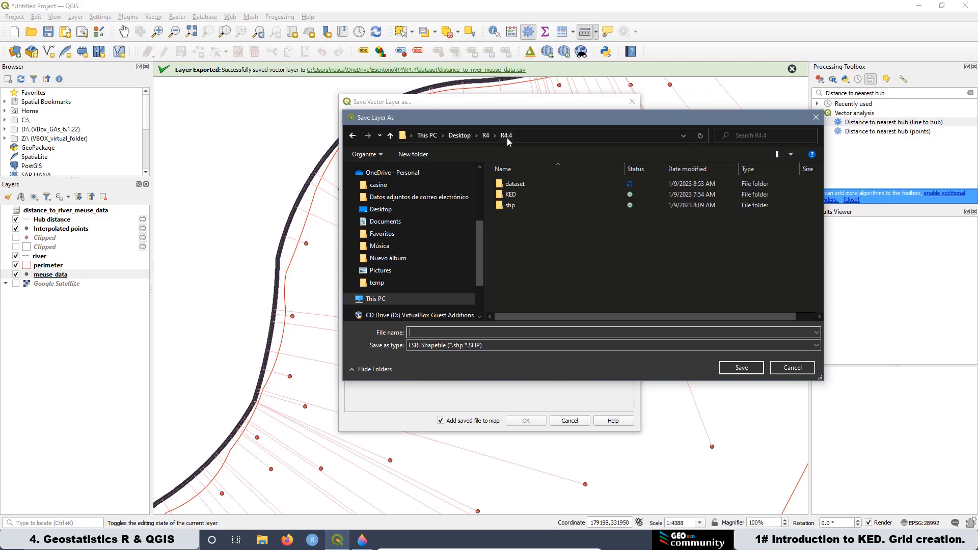
double_click(510, 207)
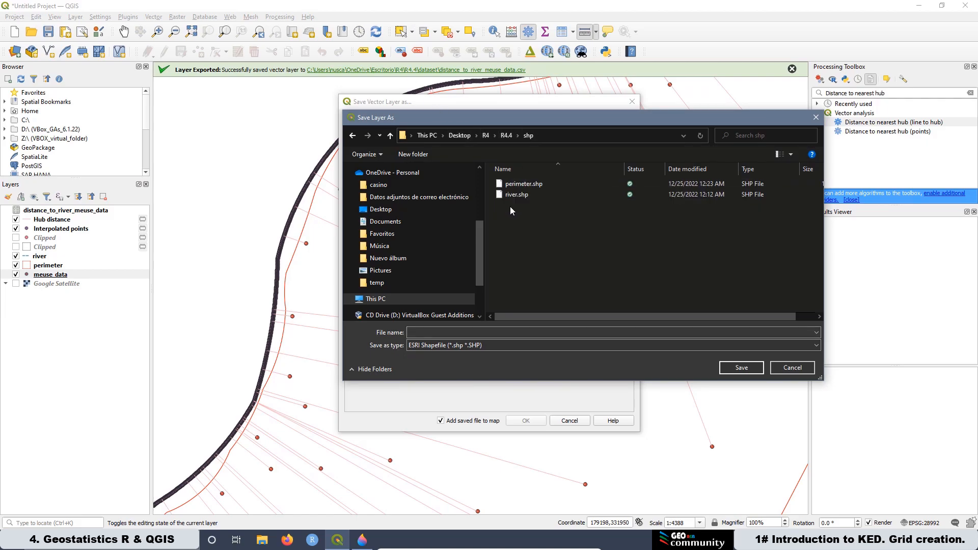
left_click(417, 331)
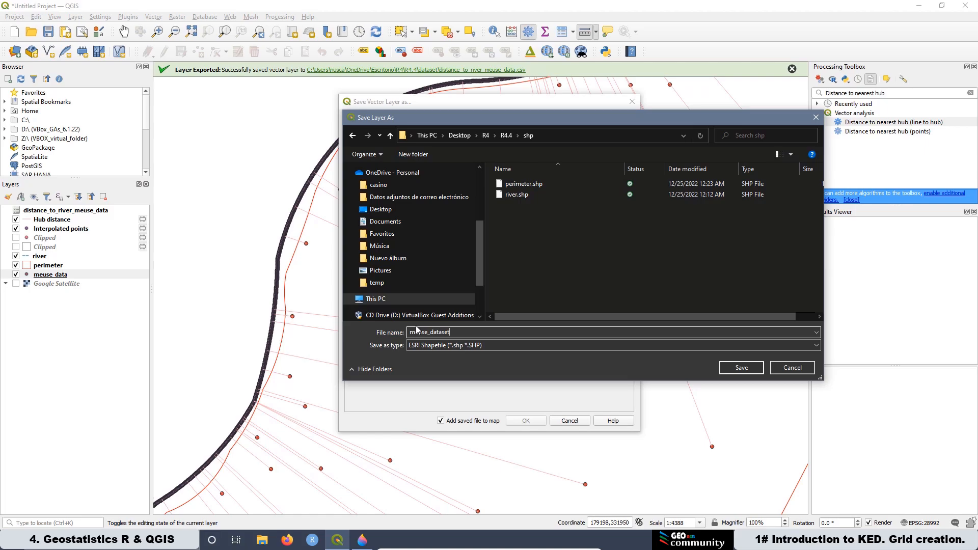
left_click(741, 369)
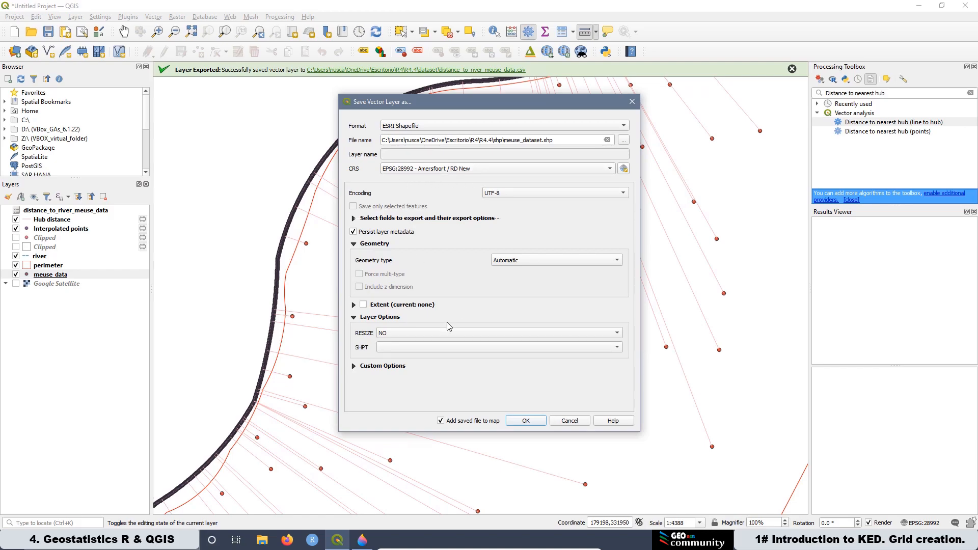
left_click(527, 421)
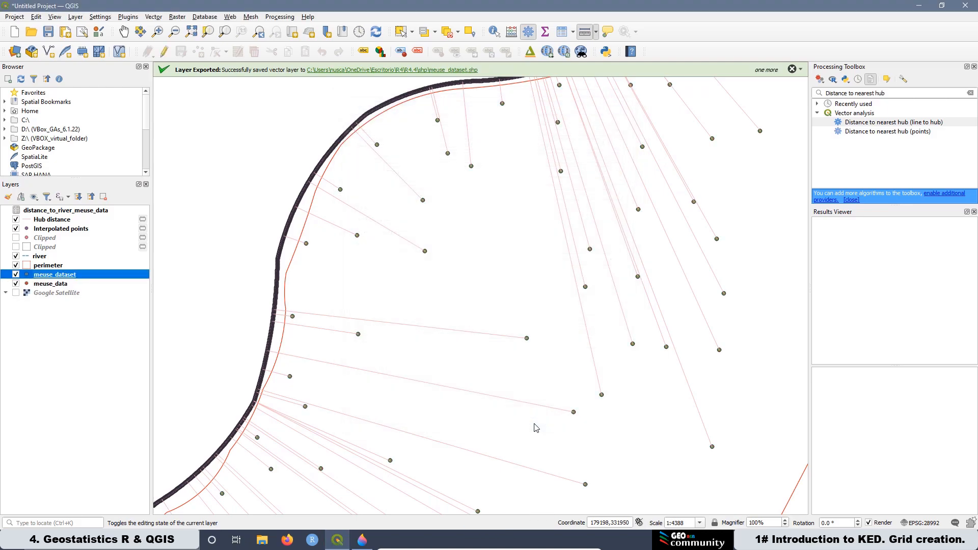
Step: Remove the original meuse_data layer from the project
right_click(53, 285)
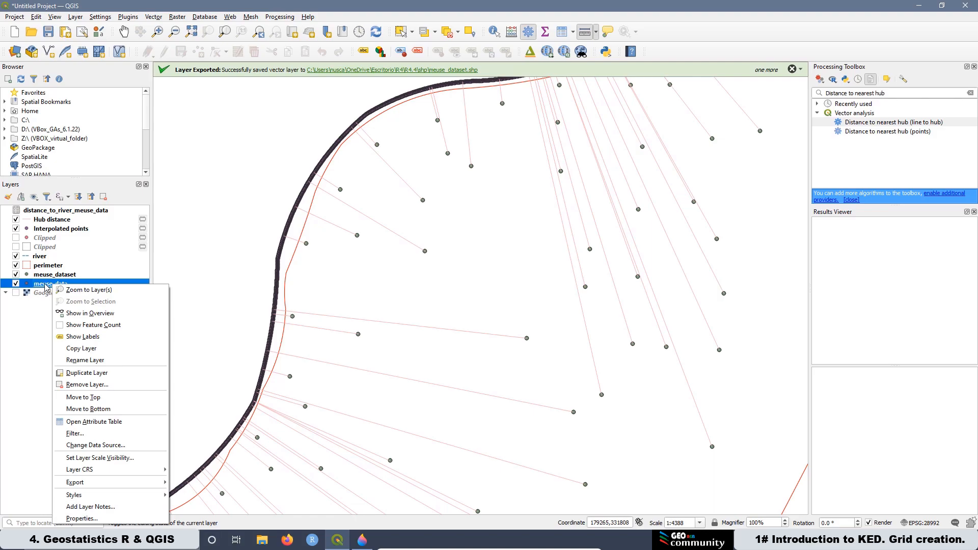
left_click(75, 385)
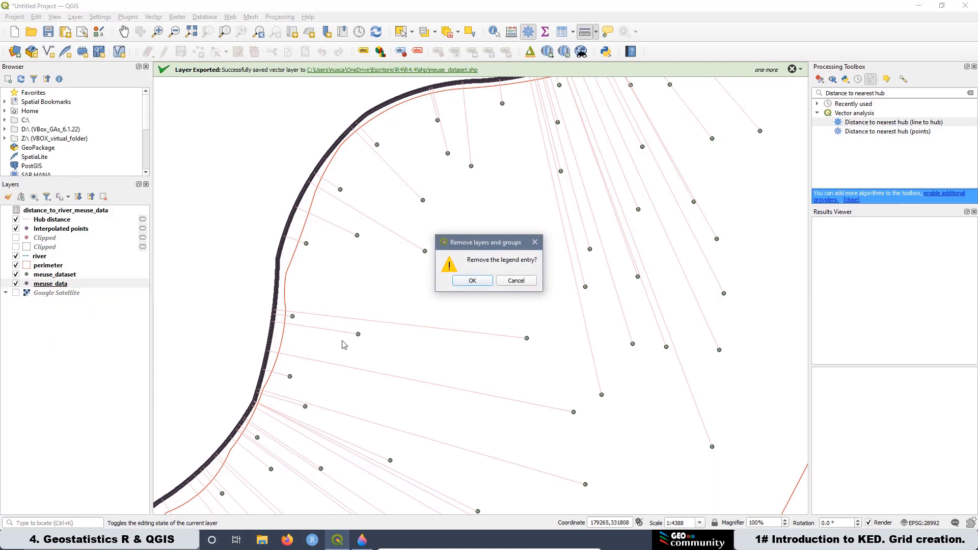
left_click(473, 281)
Step: Set the meuse_dataset point symbol's fill color to red in the layer's symbology and apply it
right_click(57, 276)
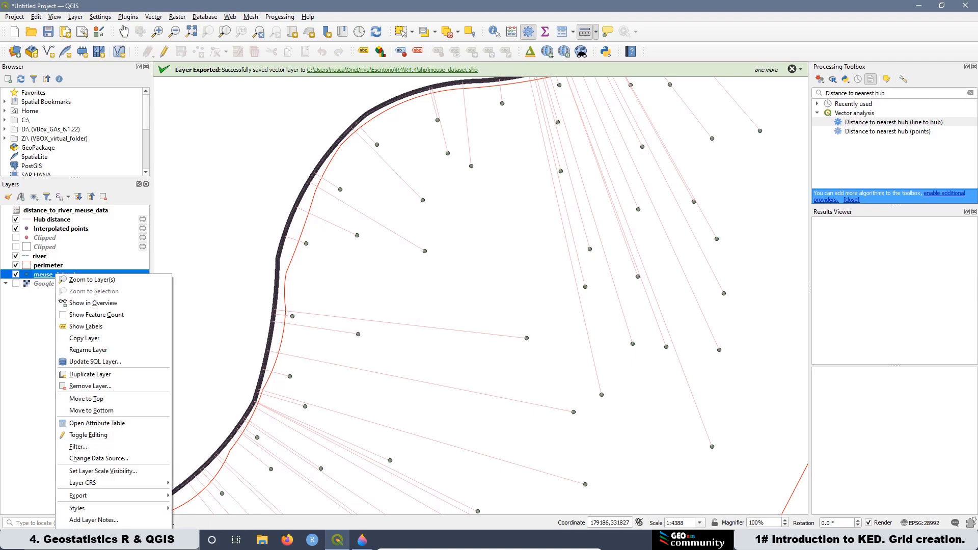
left_click(87, 527)
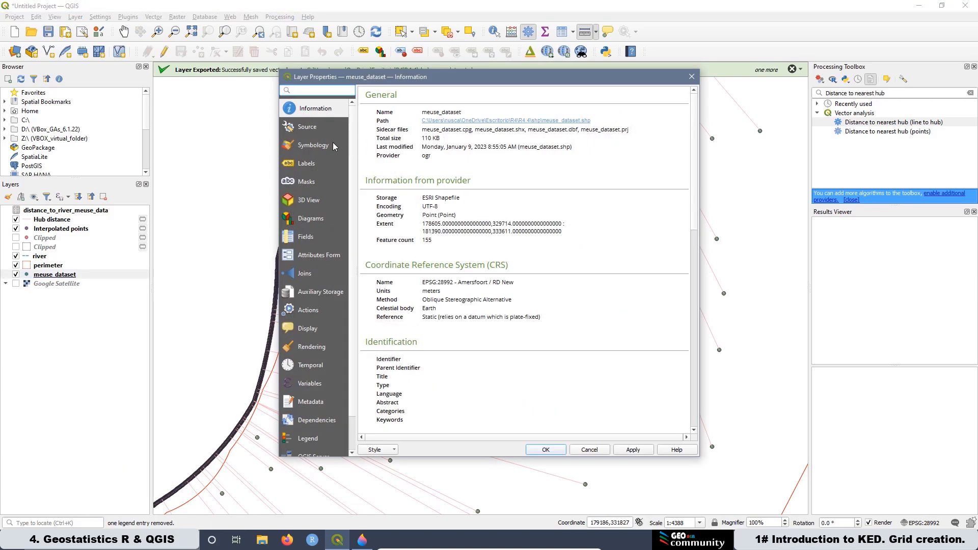
left_click(322, 147)
left_click(460, 117)
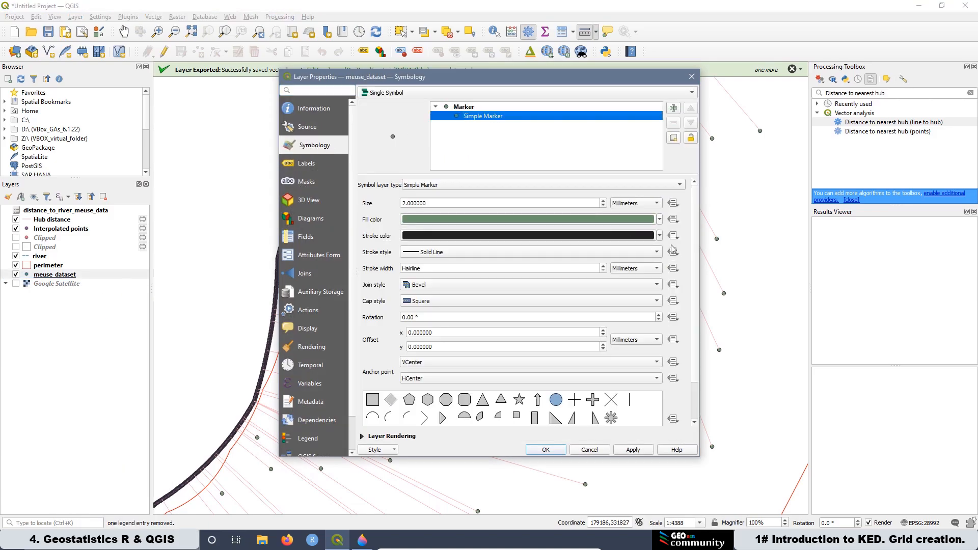
left_click(661, 220)
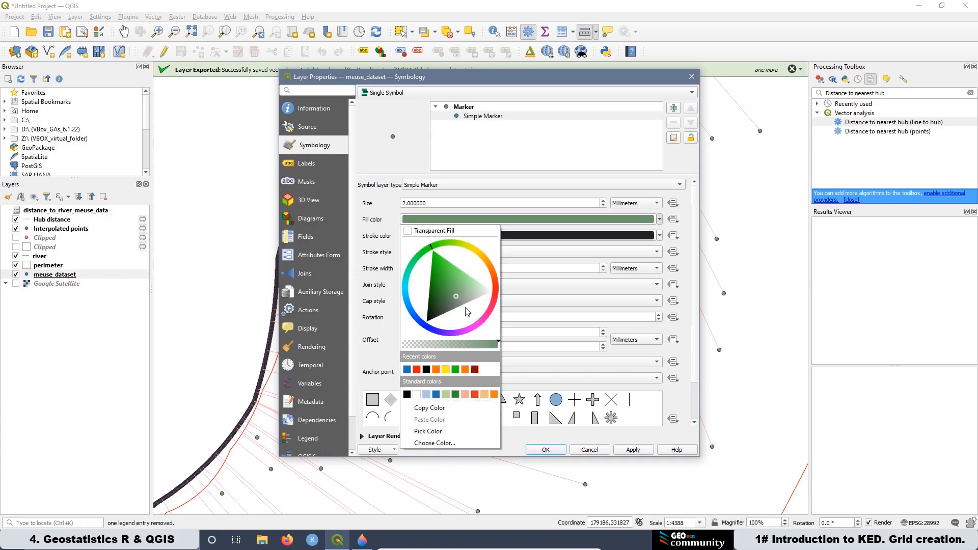
left_click(417, 369)
left_click(642, 449)
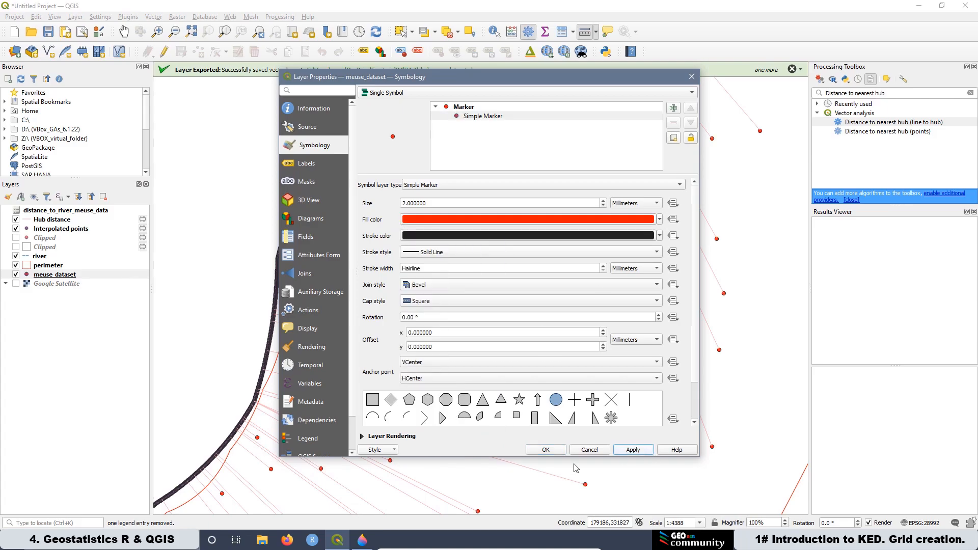
left_click(546, 449)
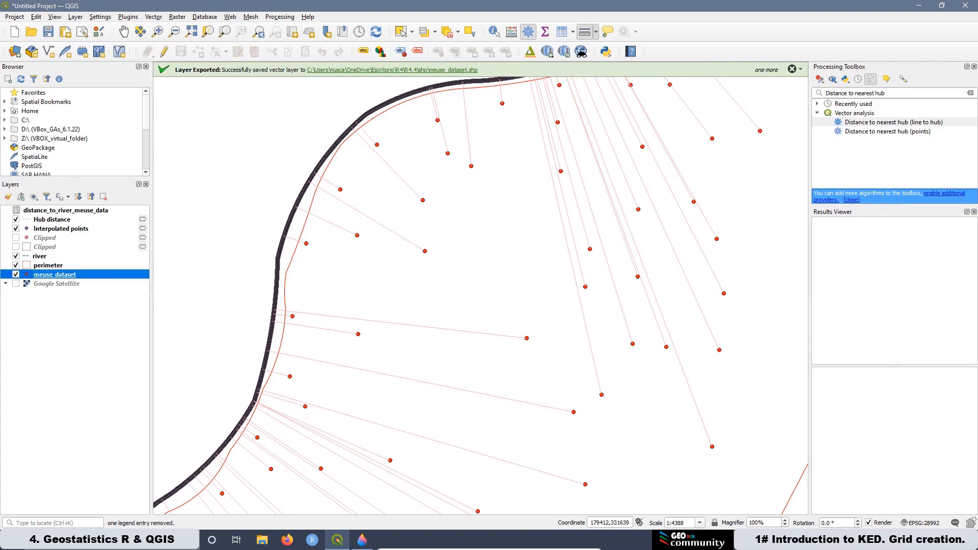
Step: Open the meuse_dataset attribute table to review its fields, then close it
right_click(70, 276)
left_click(109, 424)
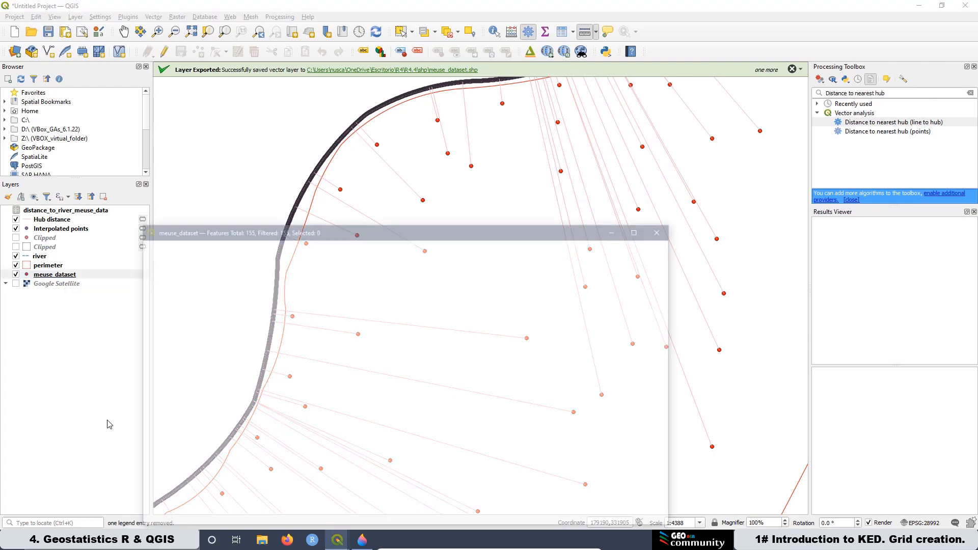
left_click_drag(479, 509, 683, 504)
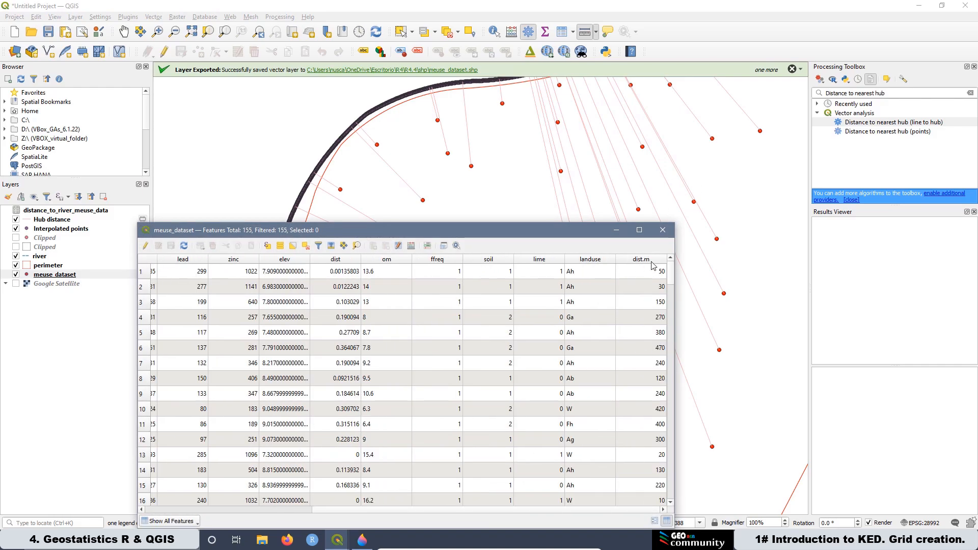
left_click(662, 230)
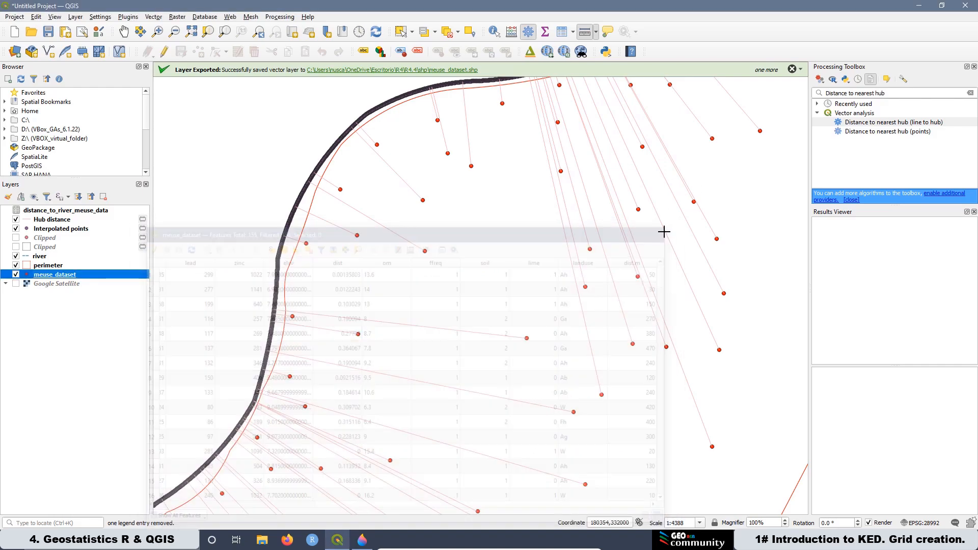
Step: Set up a vector join of distance_to_river_meuse_data to meuse_dataset on the NID fields, then cancel it
right_click(58, 277)
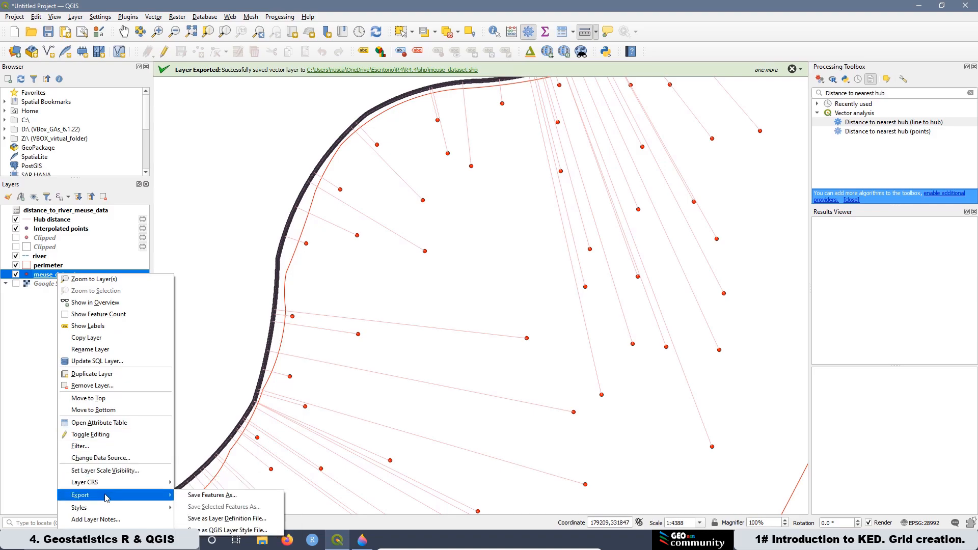
left_click(92, 527)
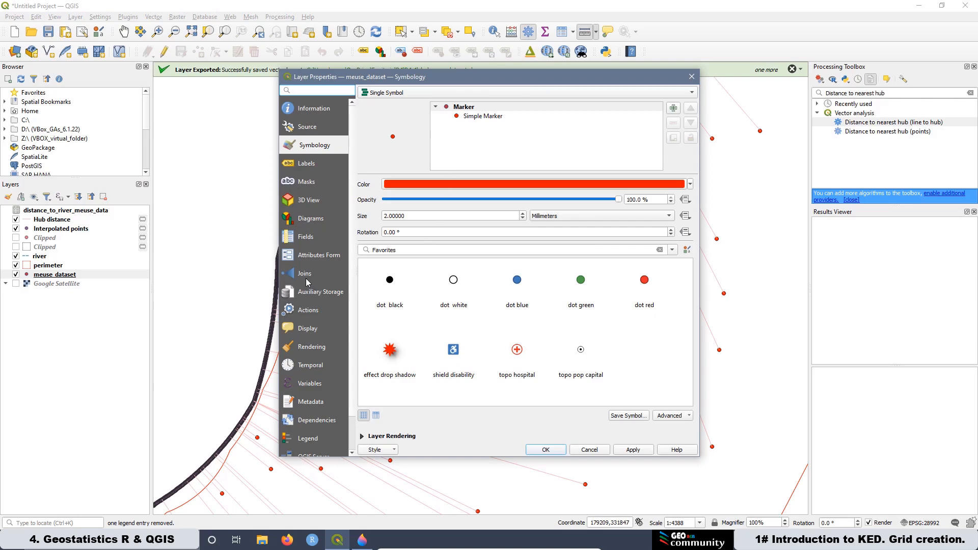
left_click(306, 276)
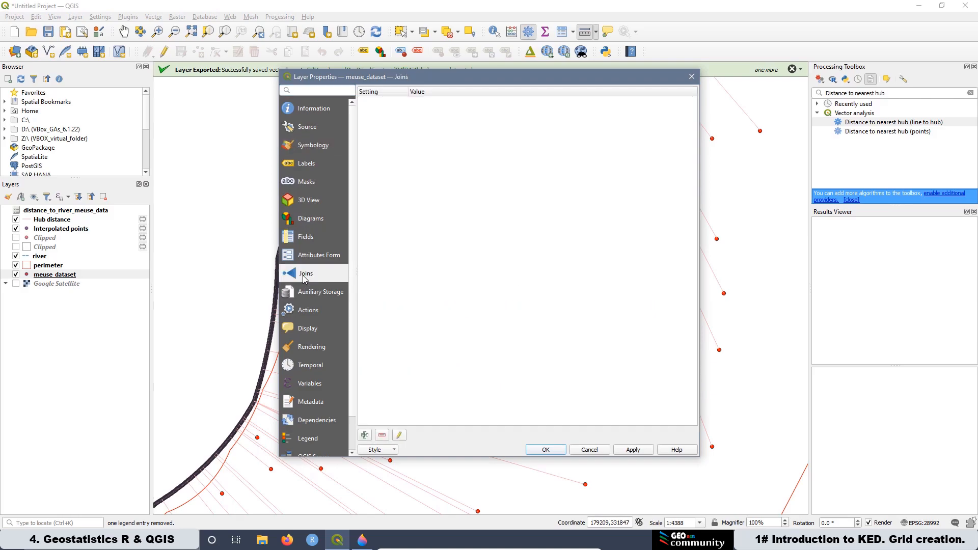
left_click(365, 435)
left_click(523, 133)
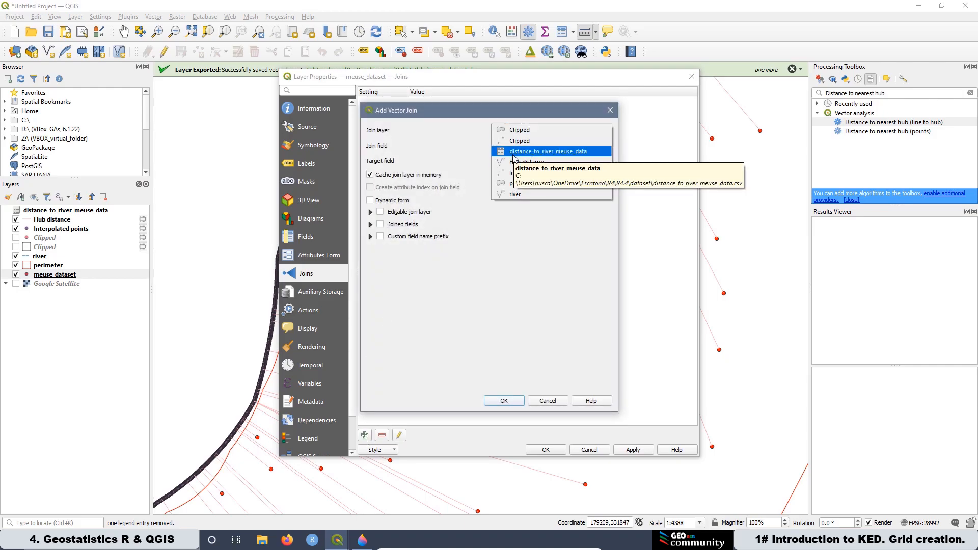
left_click(514, 155)
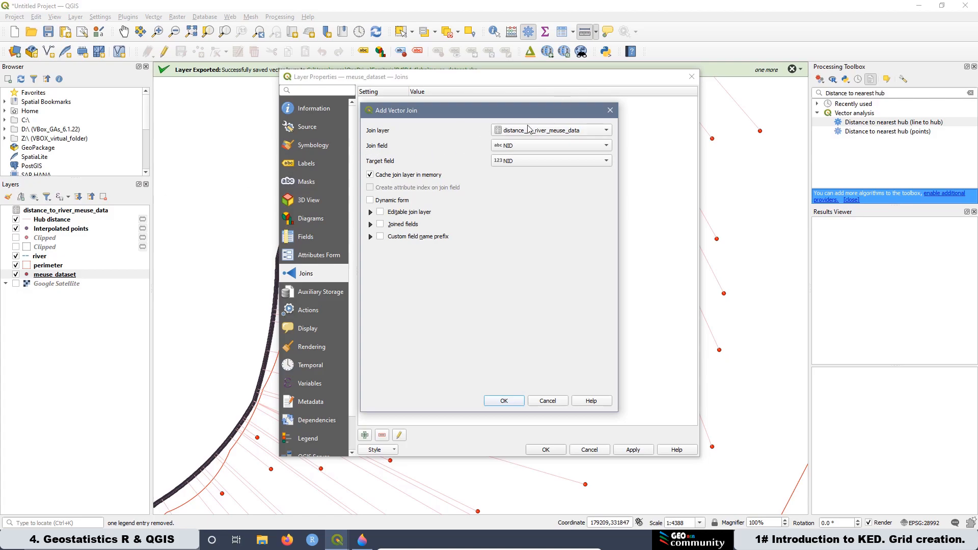
left_click(510, 149)
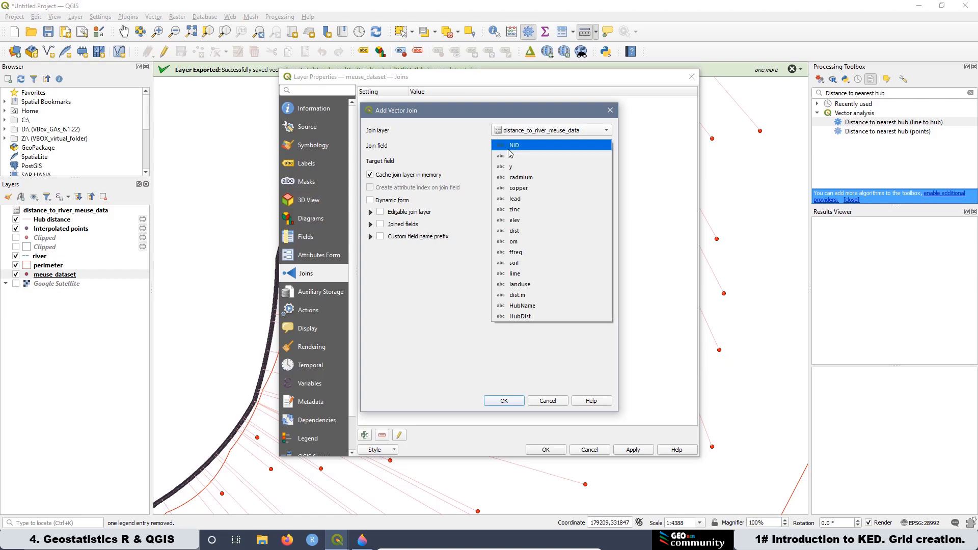
left_click(514, 147)
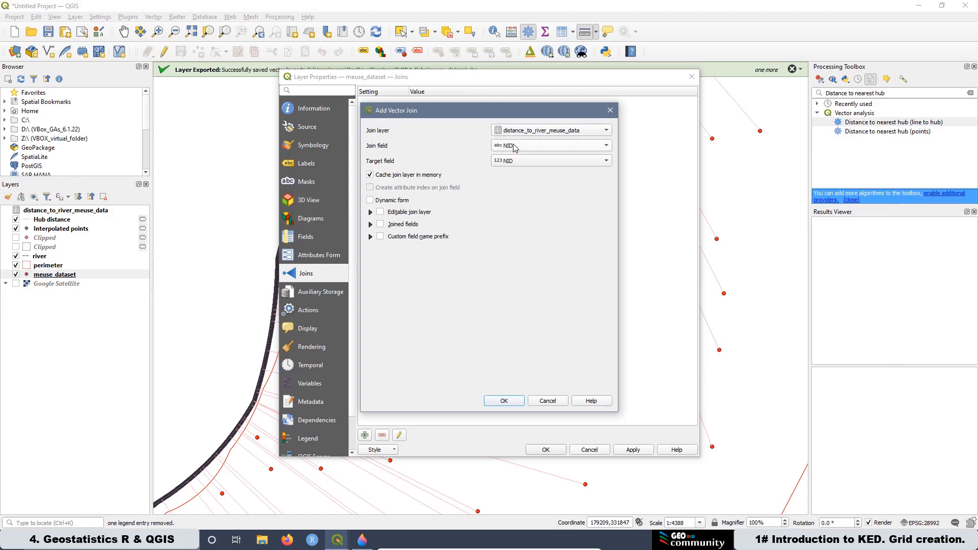
left_click(509, 163)
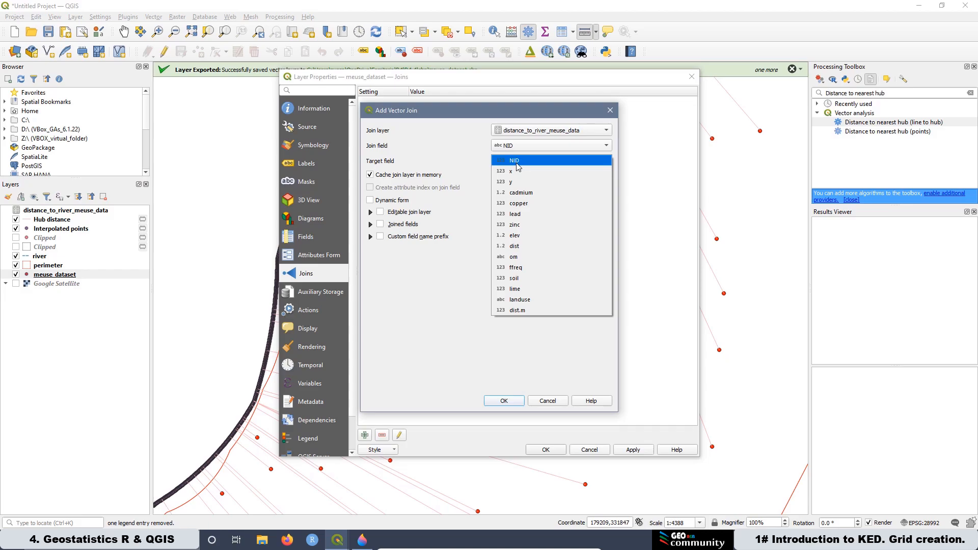
left_click(520, 161)
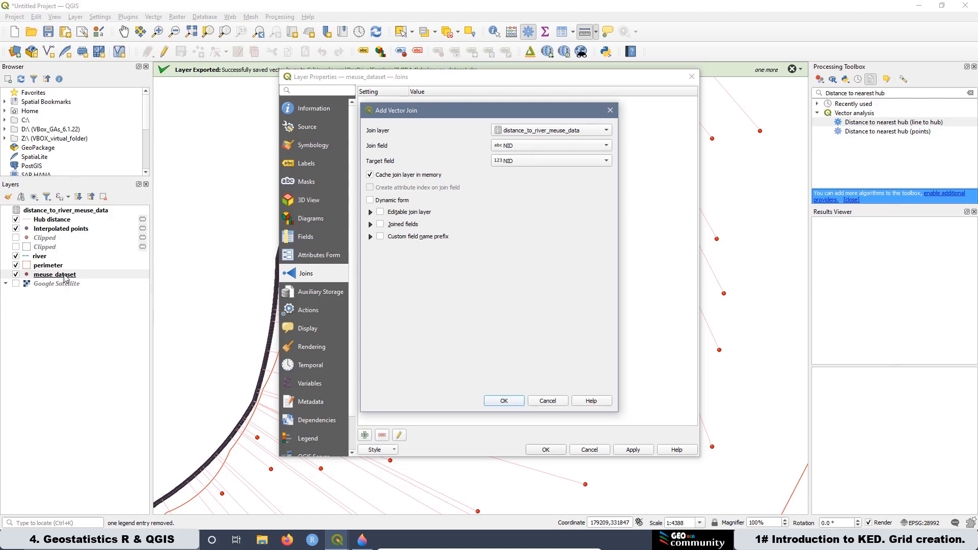
left_click(547, 401)
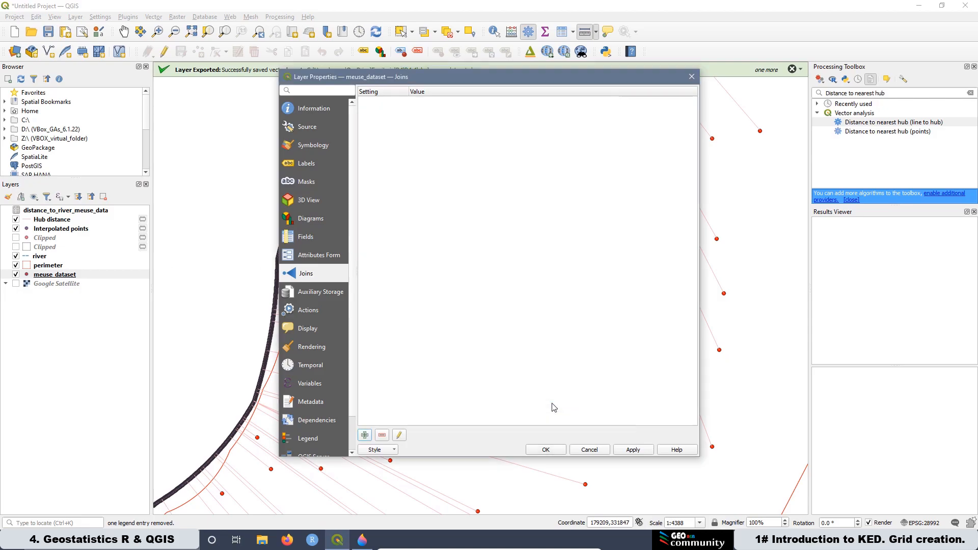
left_click(590, 451)
Step: Open the meuse_dataset attribute table and browse through its records
right_click(50, 275)
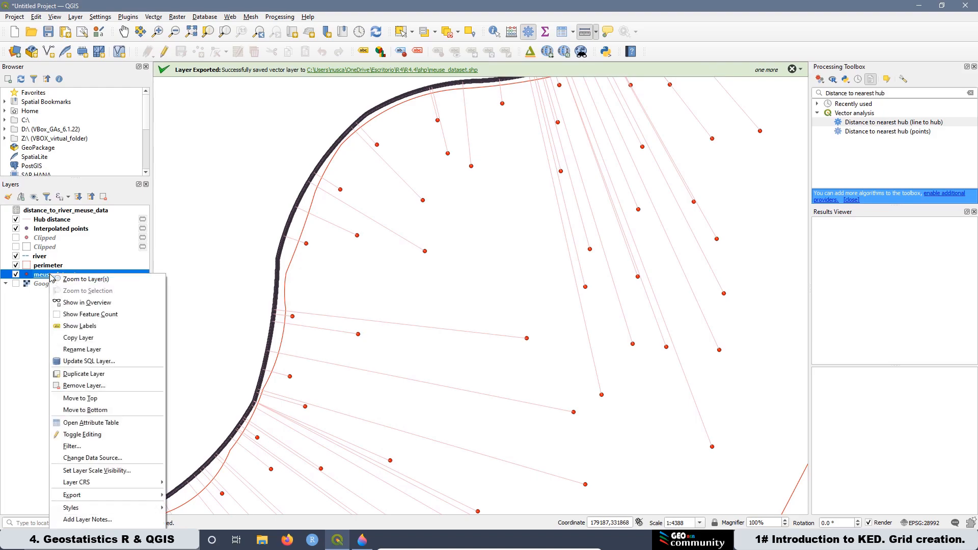
left_click(113, 429)
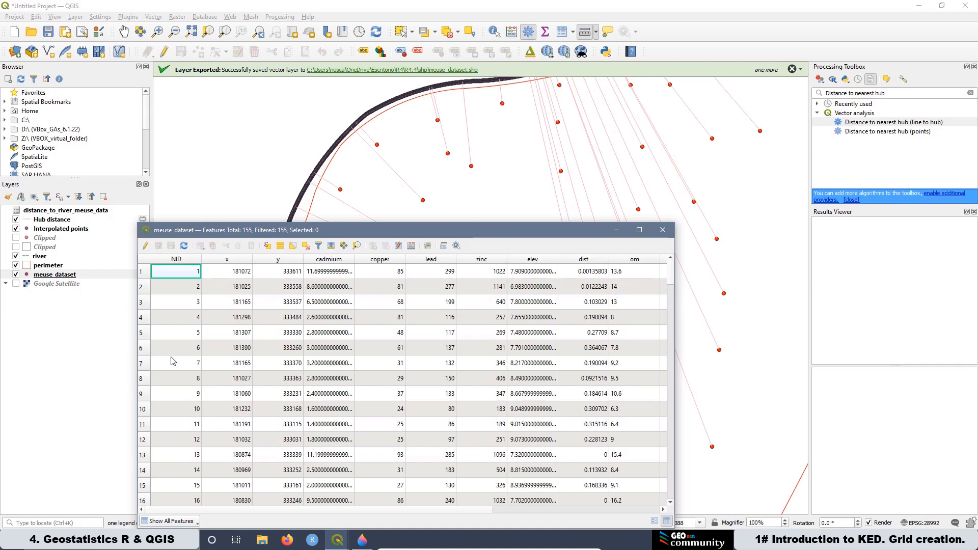
scroll(176, 356, "down", 20)
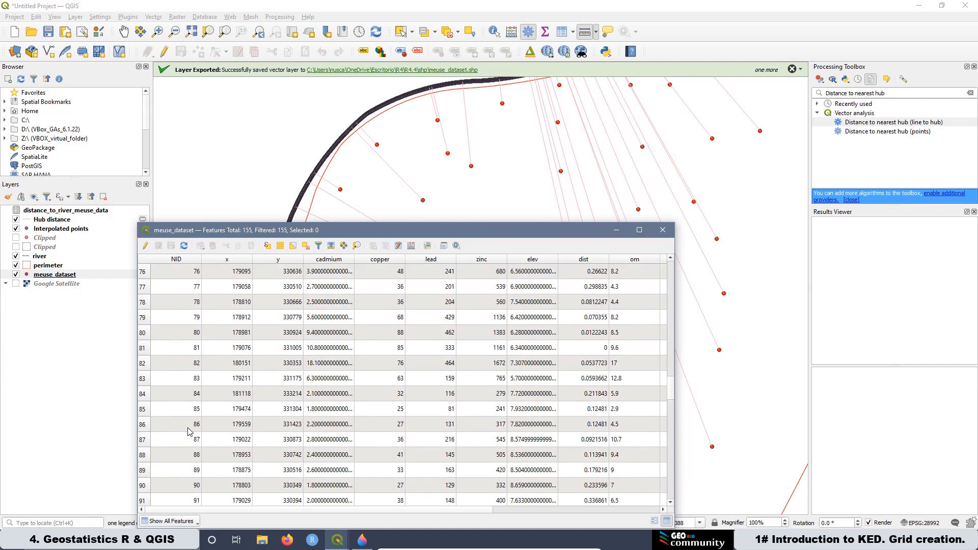
key("ctrl+Home")
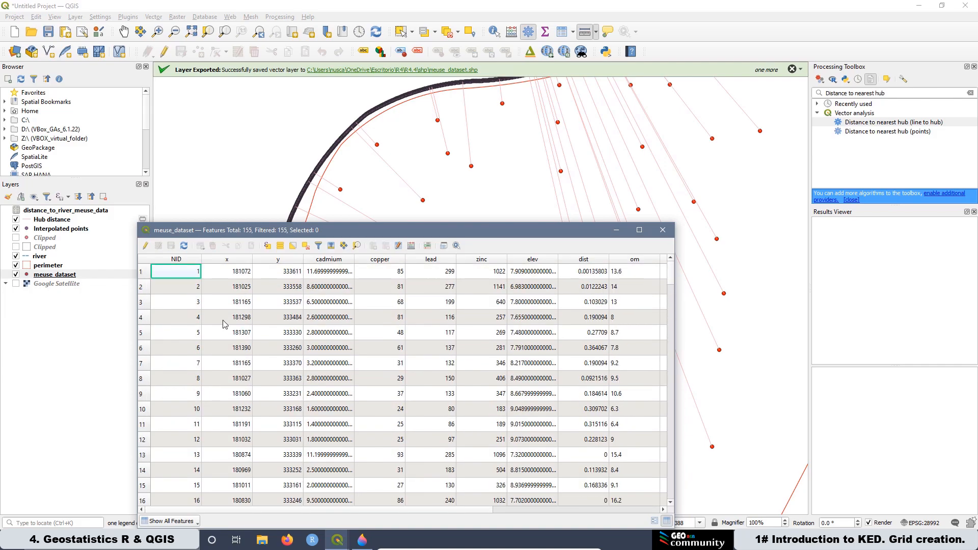
Step: Close the meuse_dataset attribute table
left_click(663, 230)
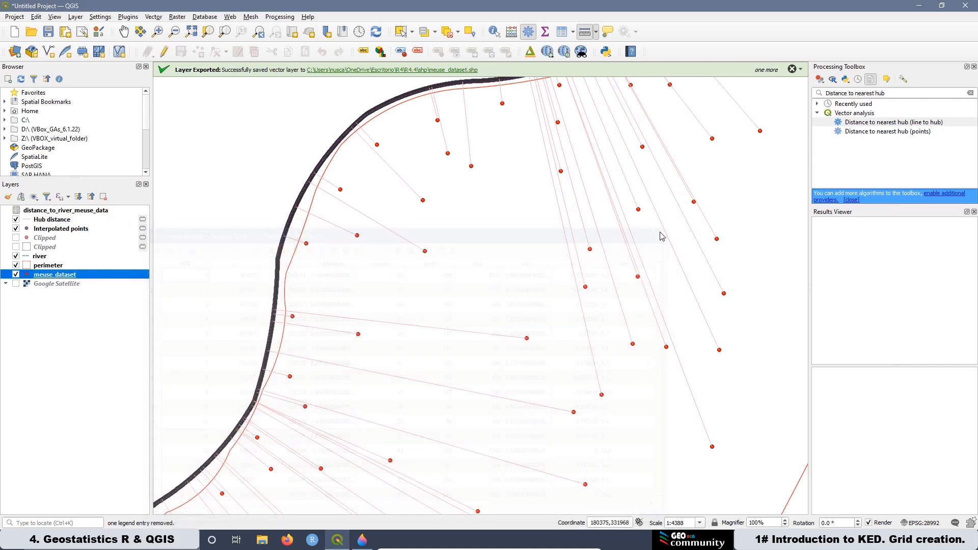
right_click(45, 277)
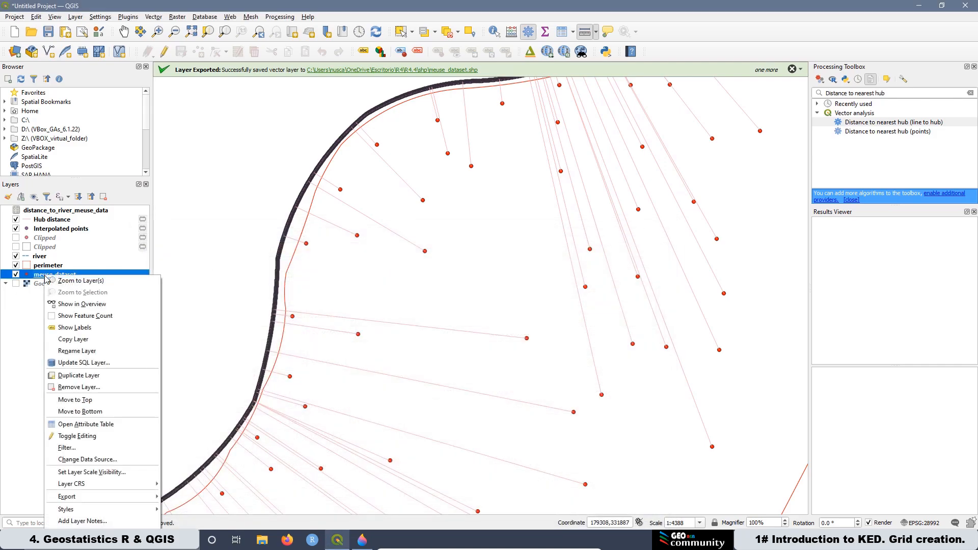
key("Escape")
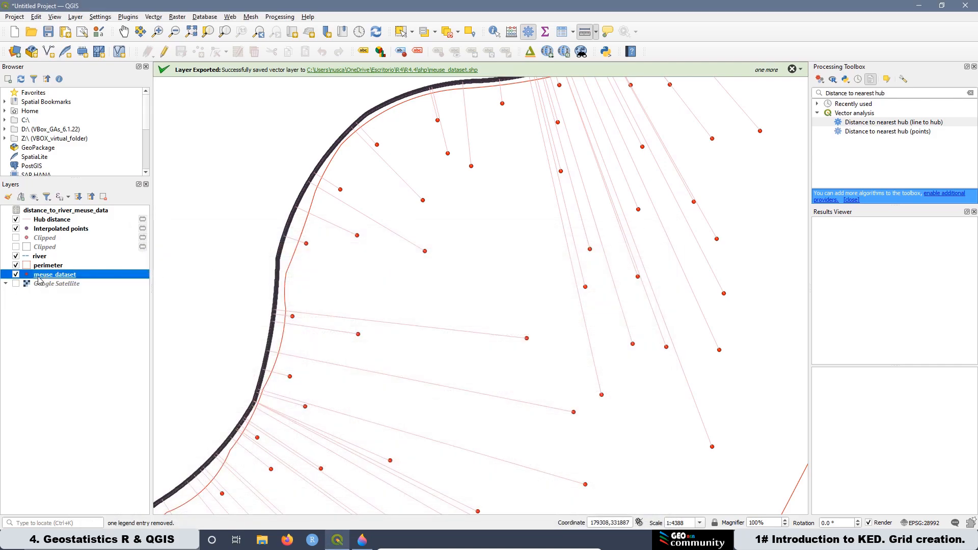
left_click(53, 220)
right_click(53, 221)
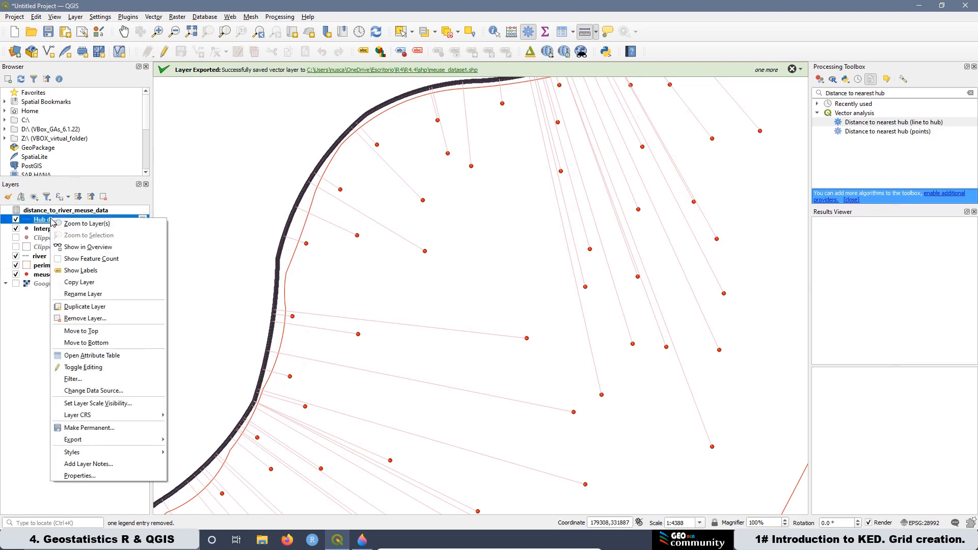
key("Escape")
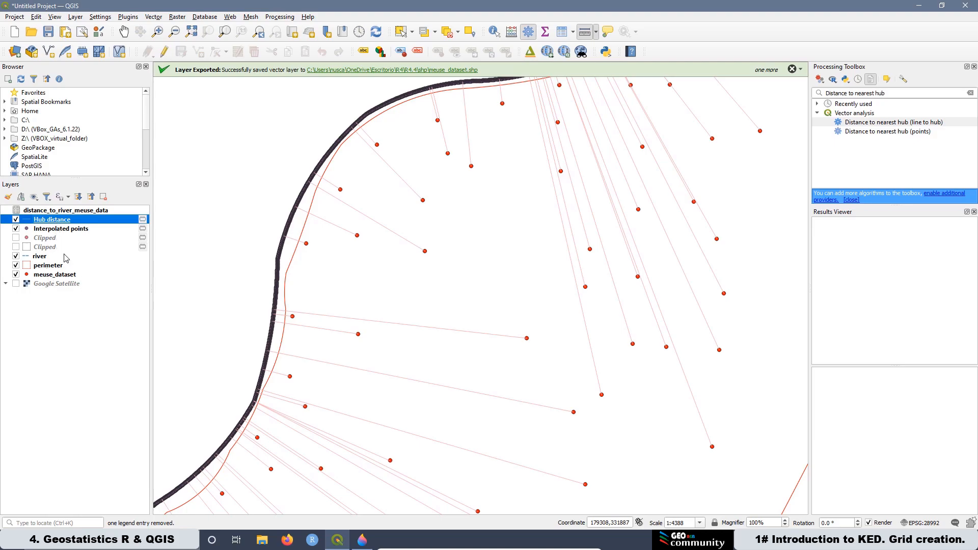
Step: Add a vector join of distance_to_river_meuse_data to meuse_dataset in the layer properties and apply it
left_click(54, 275)
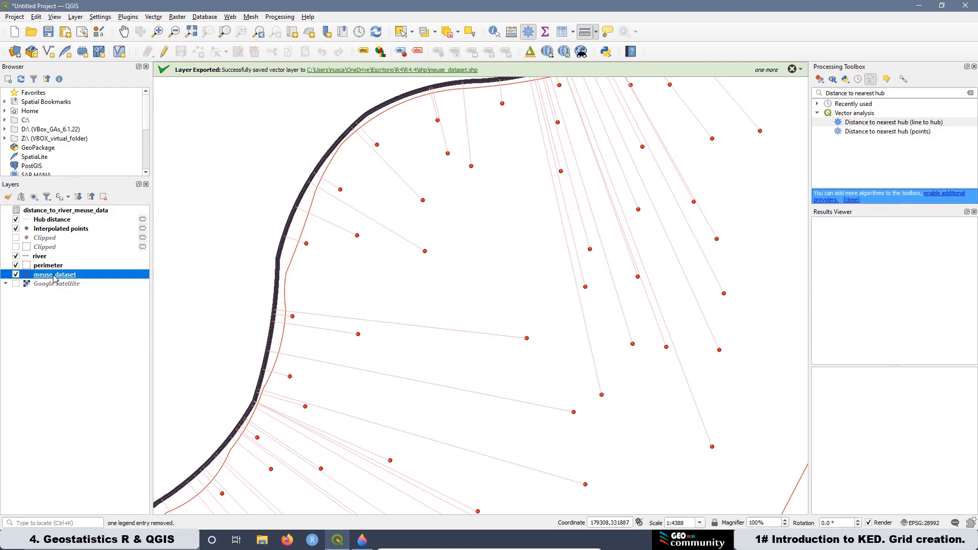
right_click(54, 275)
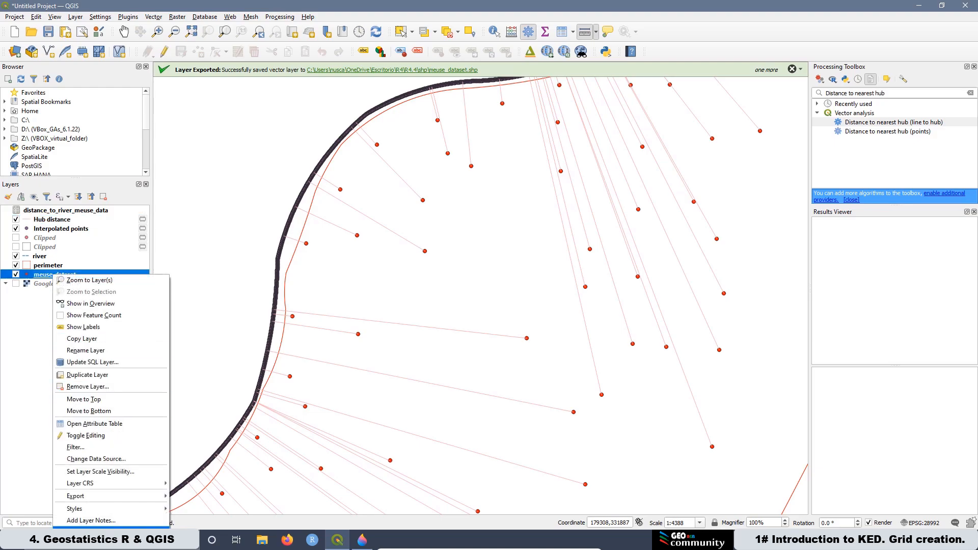
left_click(84, 530)
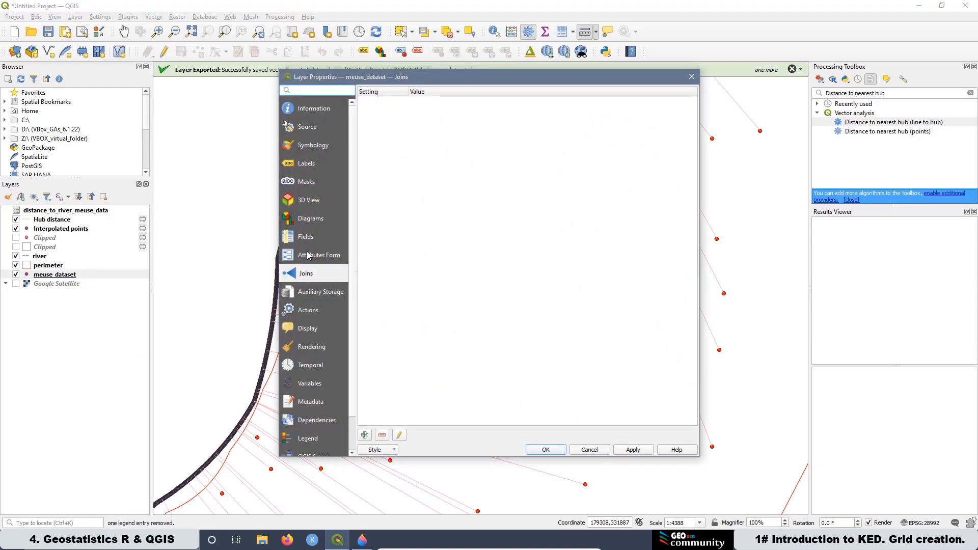
left_click(365, 435)
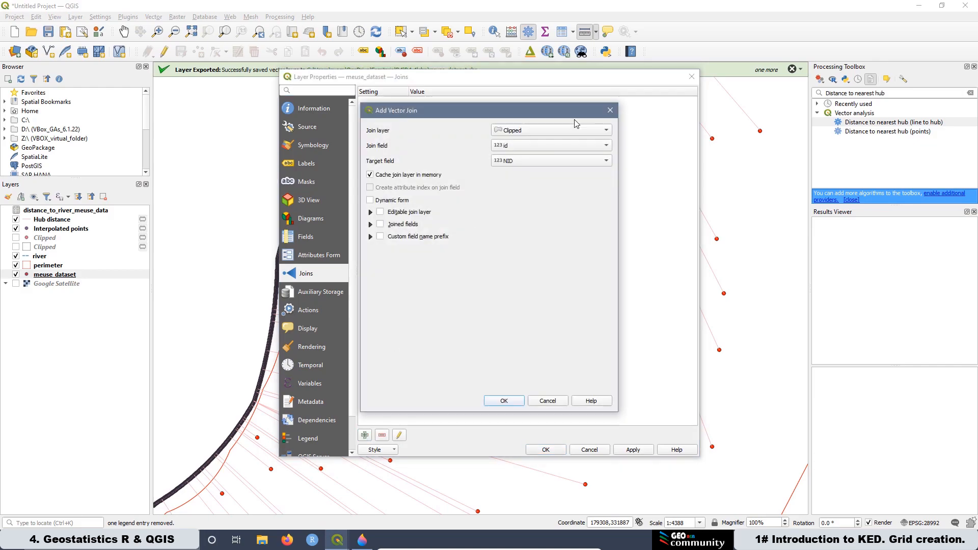
left_click(518, 131)
left_click(540, 151)
left_click(504, 401)
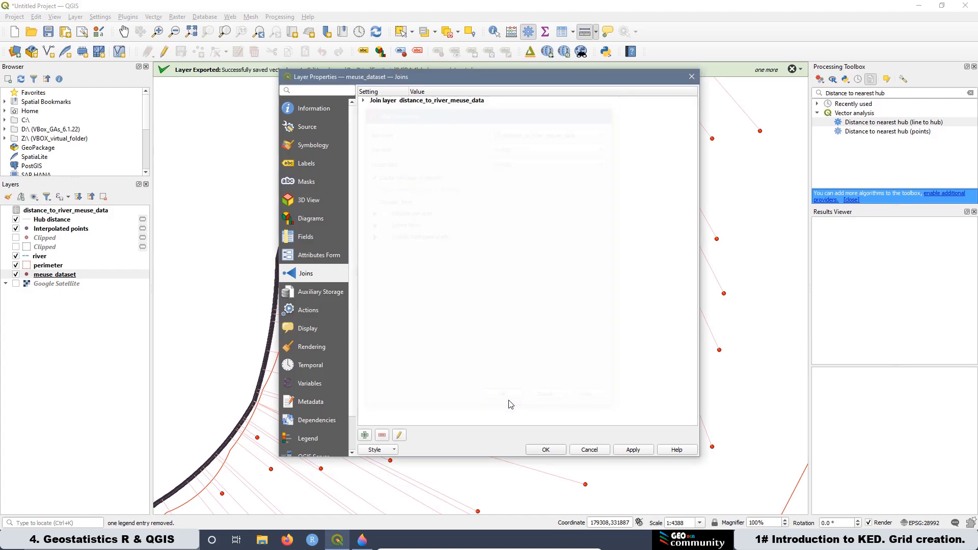
left_click(636, 451)
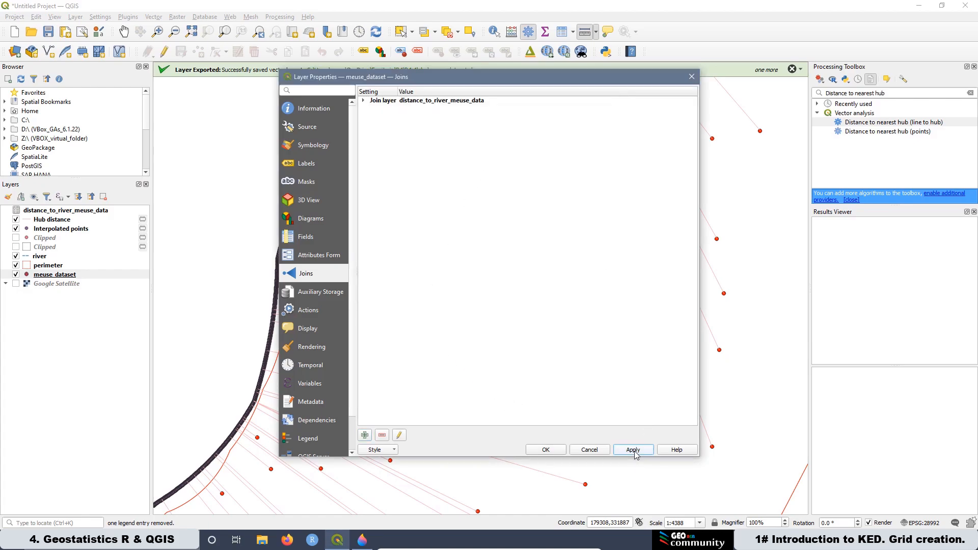
left_click(546, 451)
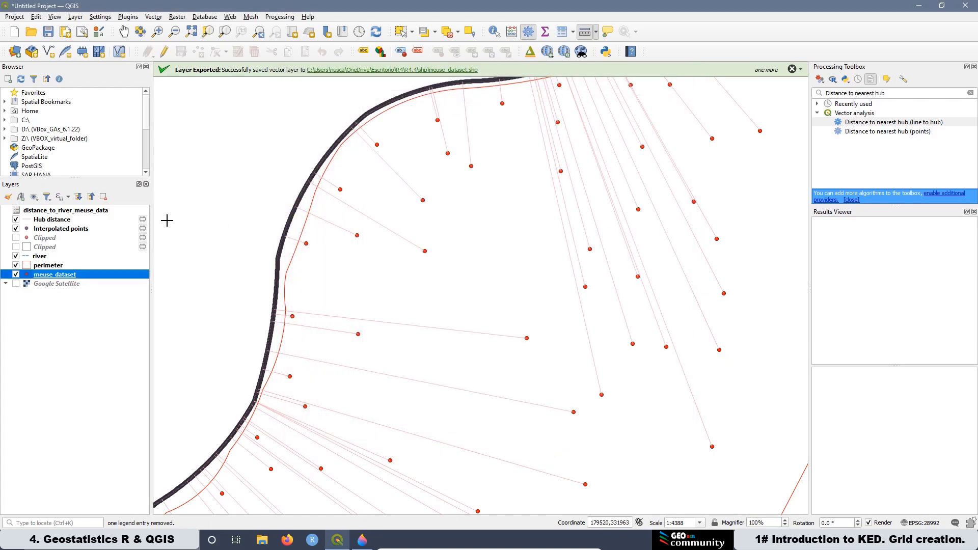
Step: Open the meuse_dataset attribute table full-size and scroll across to the joined distance fields
right_click(58, 278)
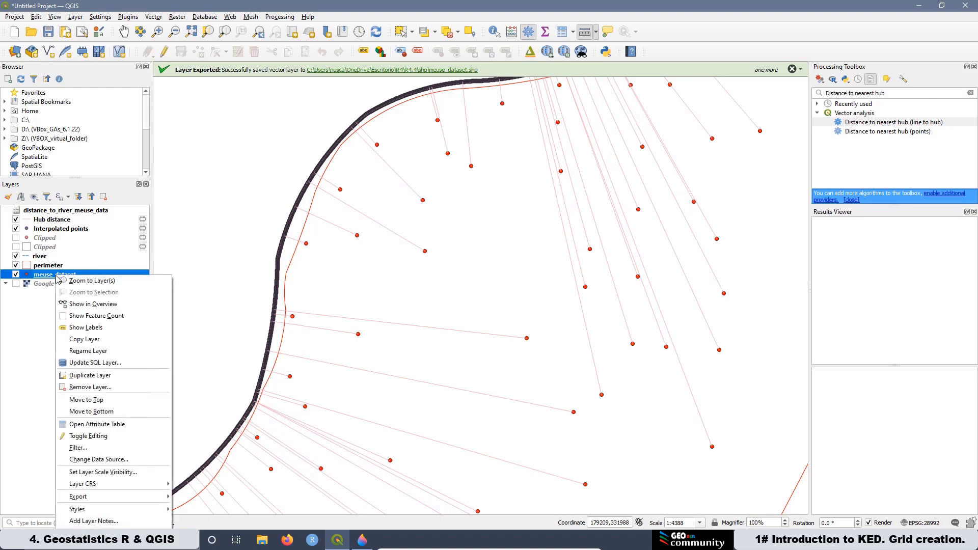
left_click(94, 428)
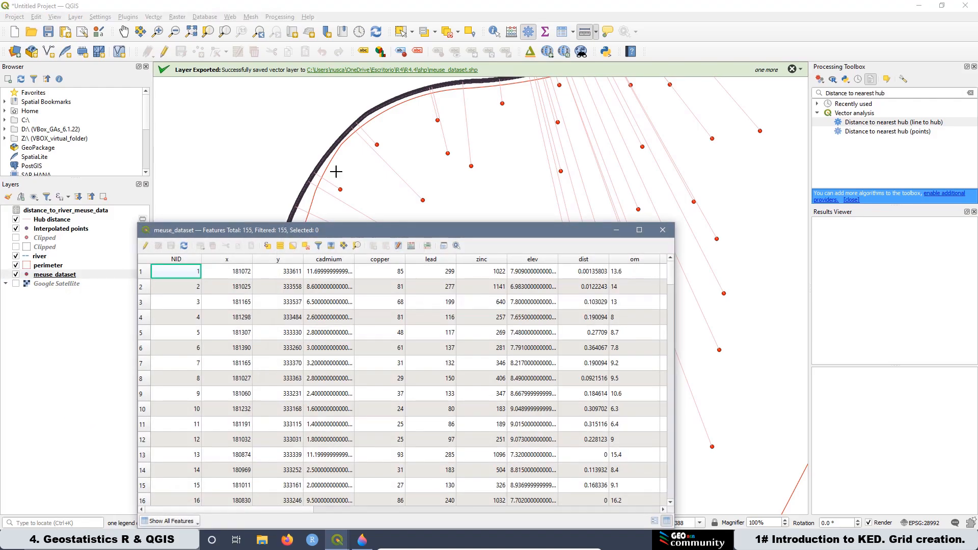
left_click(639, 231)
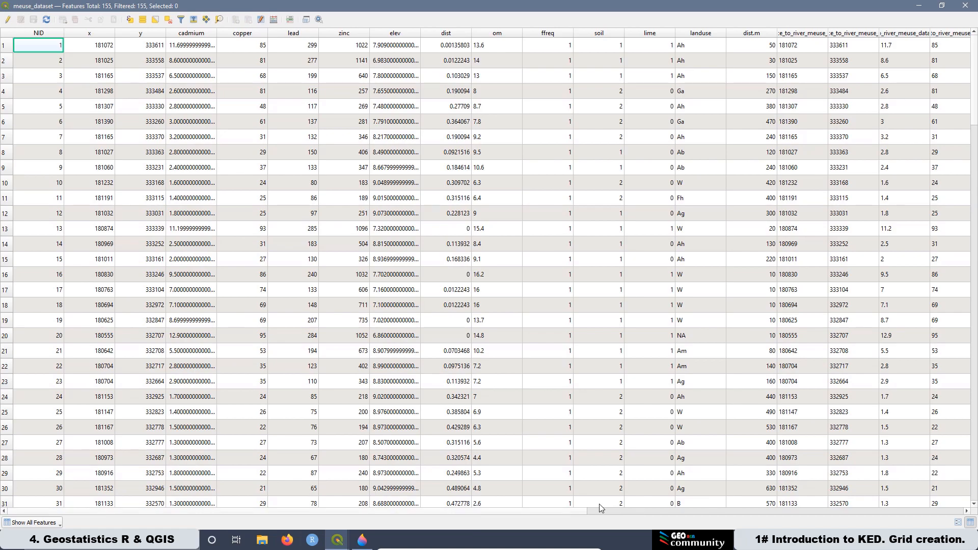
left_click_drag(584, 512, 958, 511)
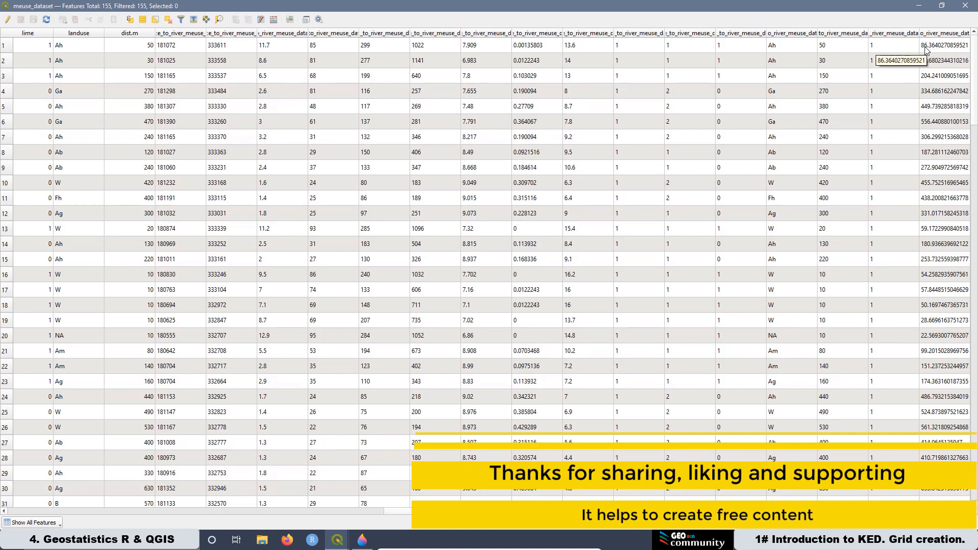
Step: Start editing and open the Field Calculator to create a new decimal number (real) field named distriv
left_click(7, 20)
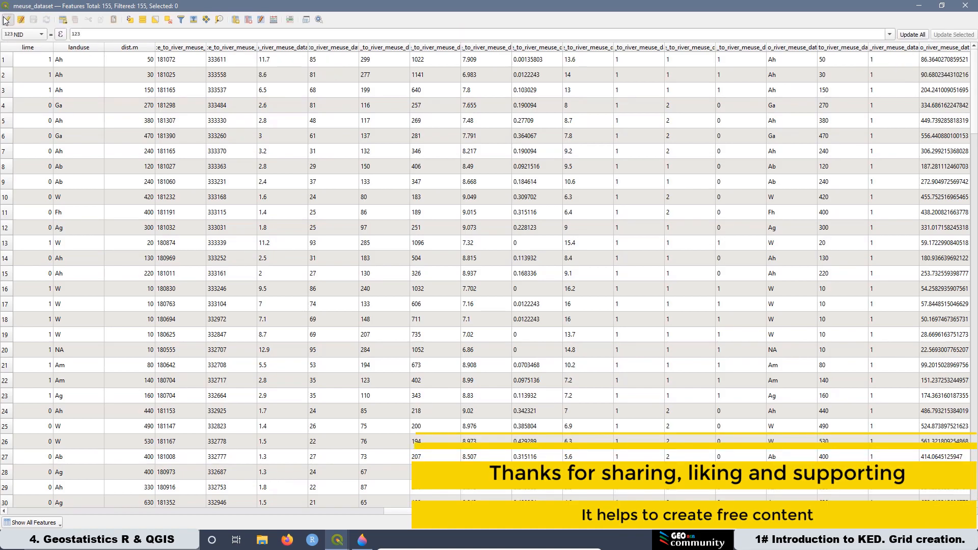
left_click(273, 20)
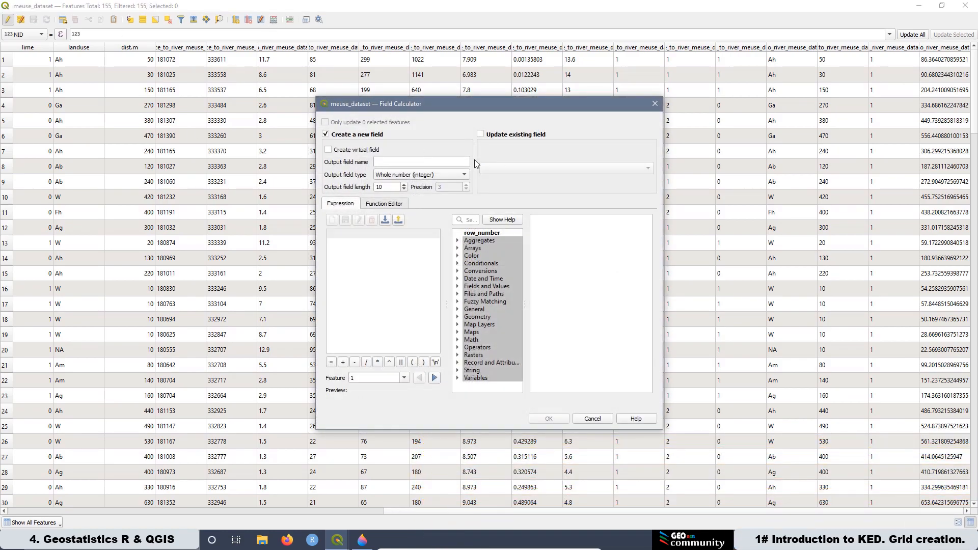
left_click(389, 161)
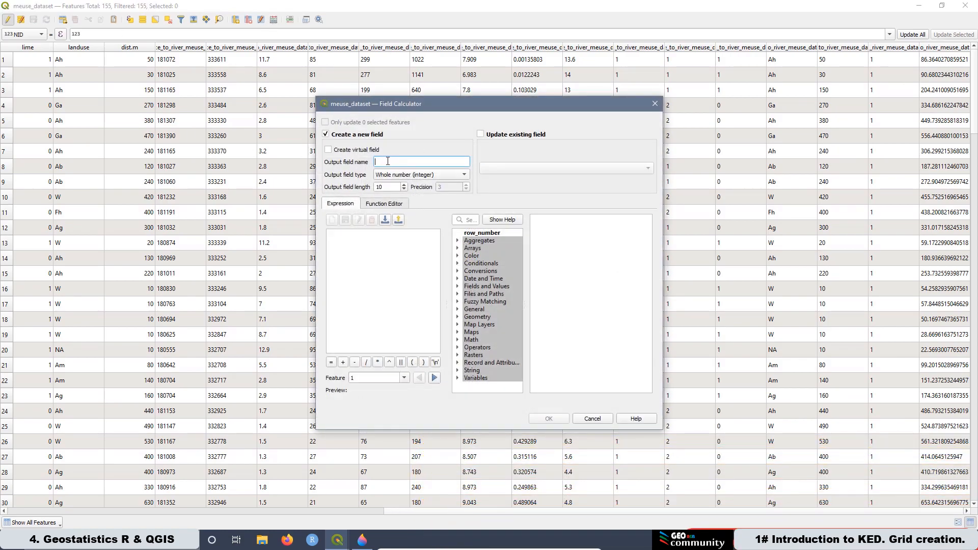
type("distriv")
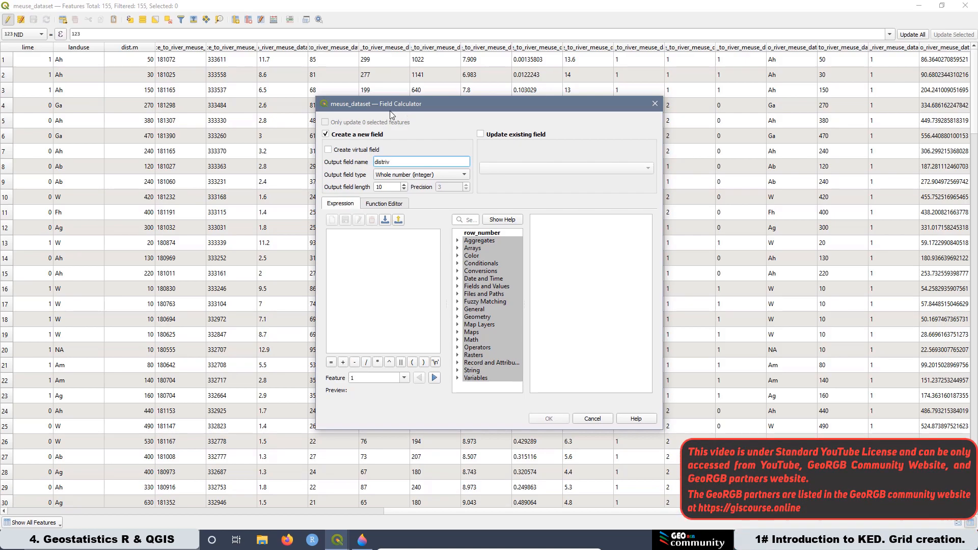
left_click(401, 175)
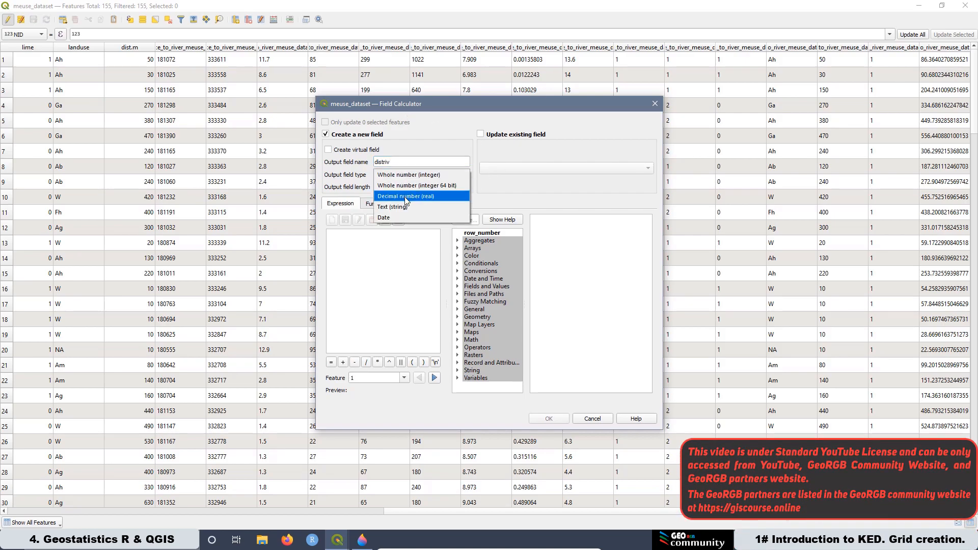
left_click(406, 196)
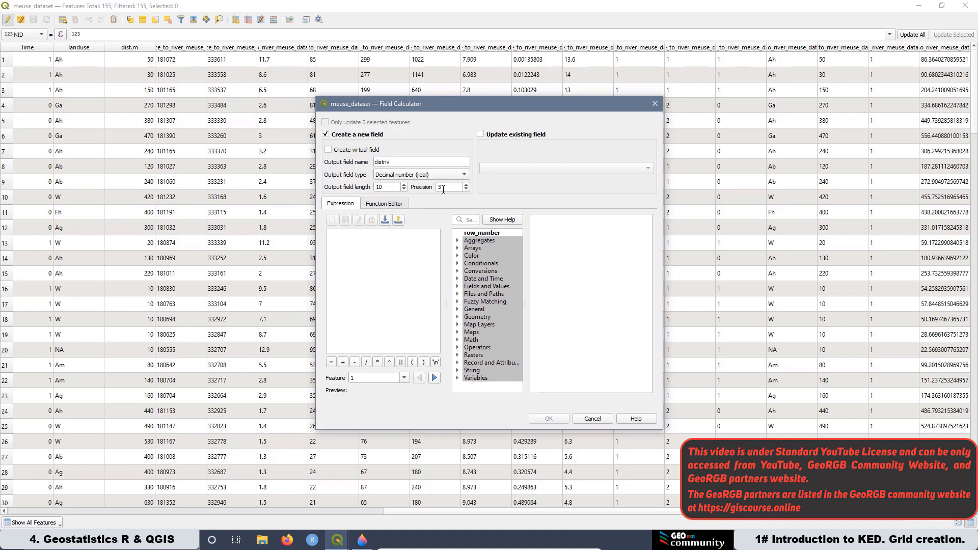
Step: Set the distriv expression to "distance_to_river_meuse_data_HubDist"*1 and calculate the field
left_click(458, 287)
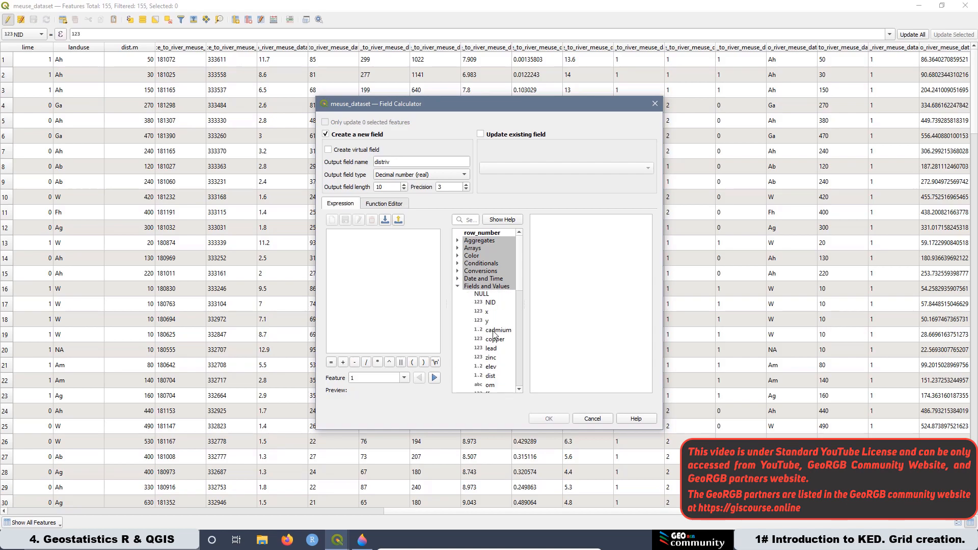
scroll(466, 298, "down", 4)
scroll(470, 300, "down", 10)
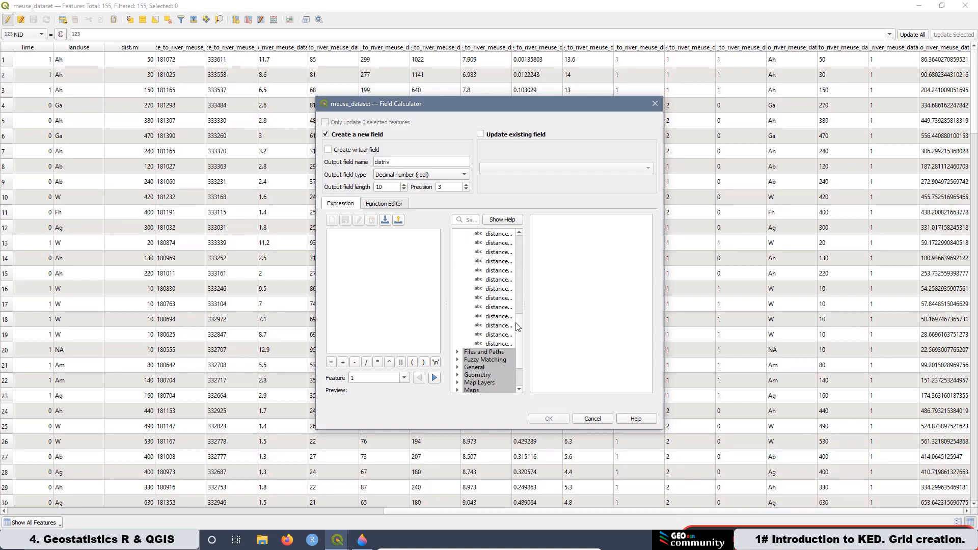
left_click_drag(524, 336, 606, 332)
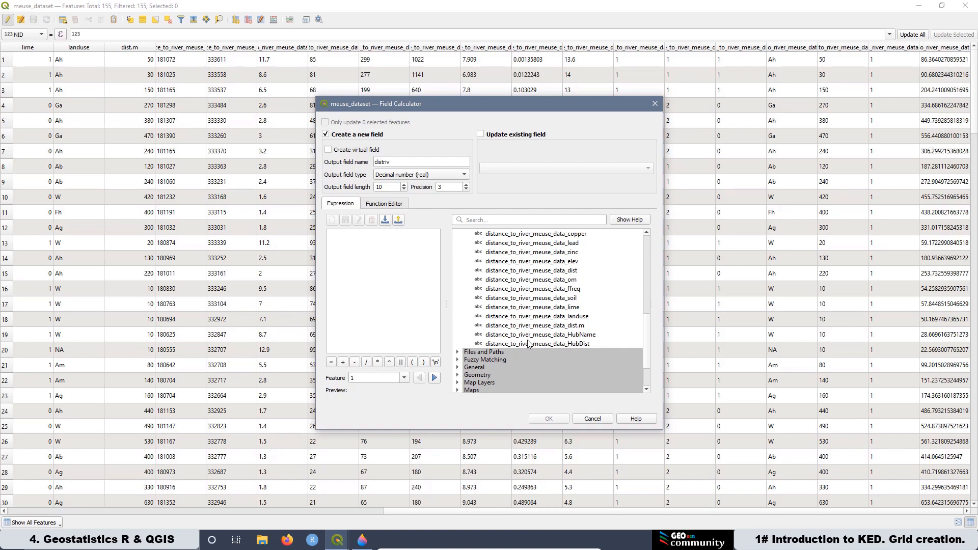
double_click(535, 344)
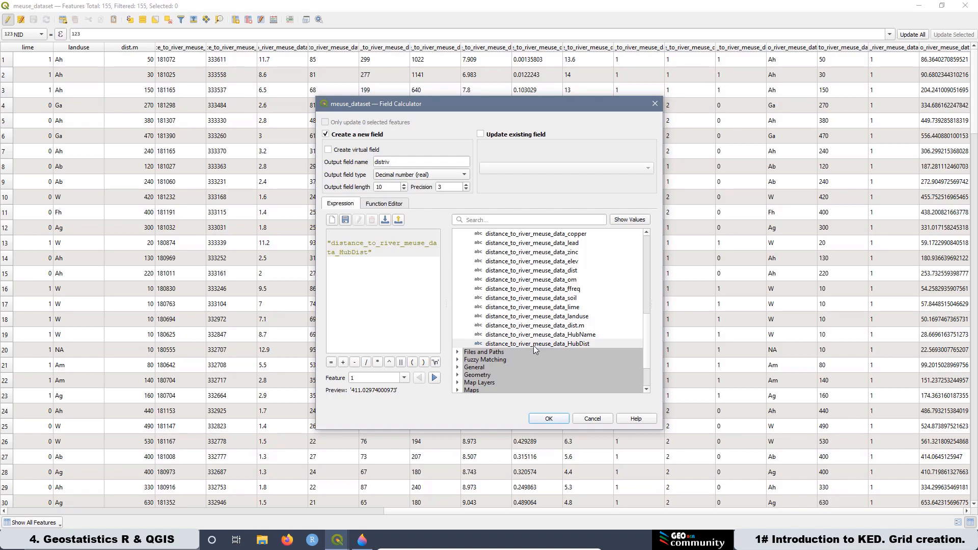
type("*1")
left_click(548, 419)
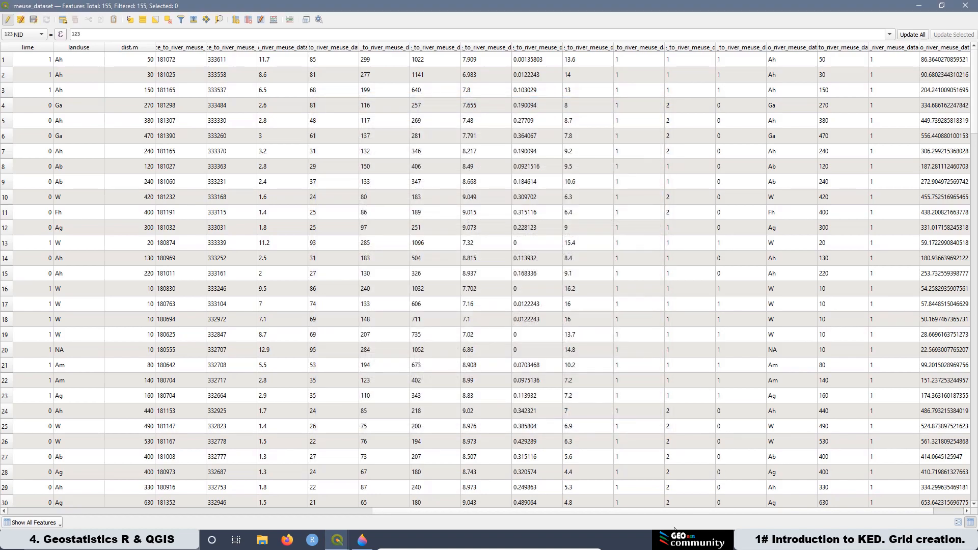
Step: Stop editing, save the changes to meuse_dataset, and close its attribute table
left_click_drag(889, 512, 937, 511)
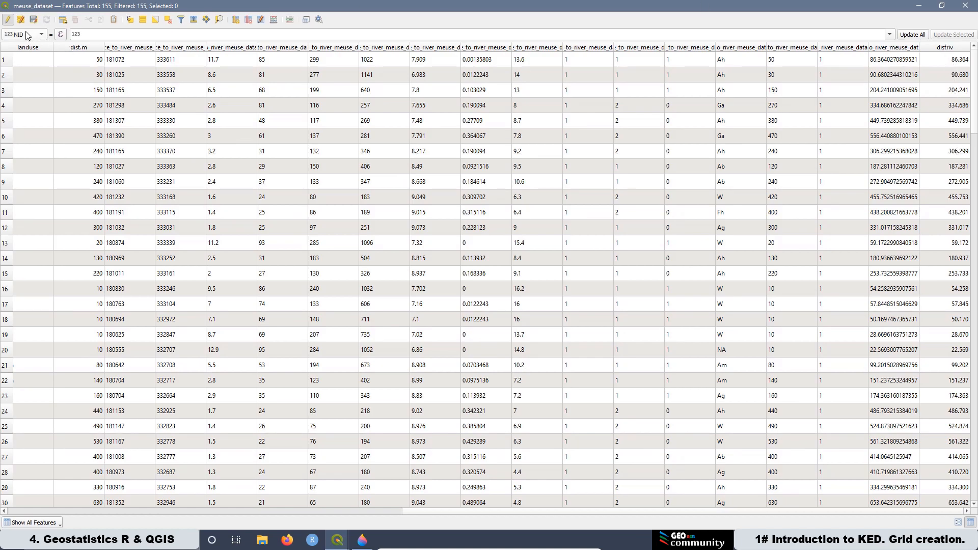
left_click(7, 20)
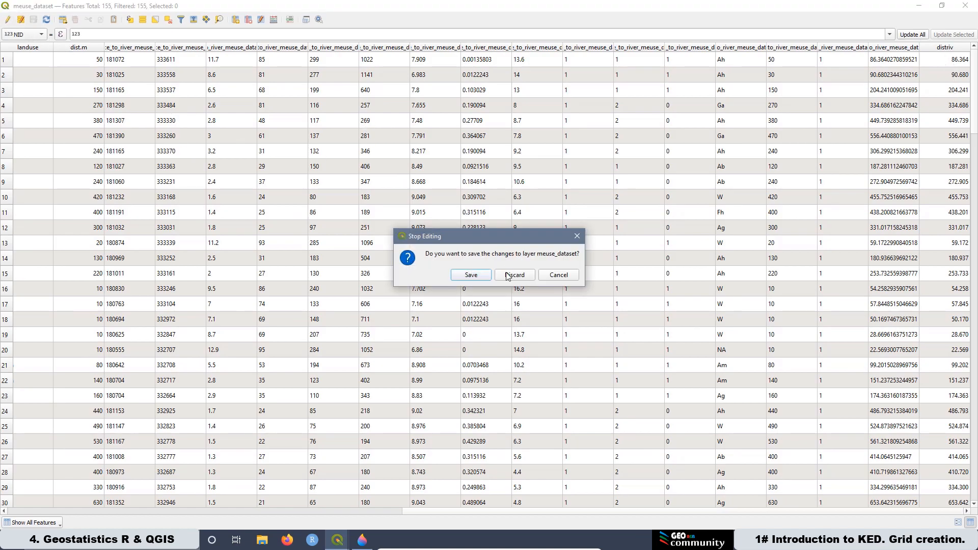
left_click(472, 275)
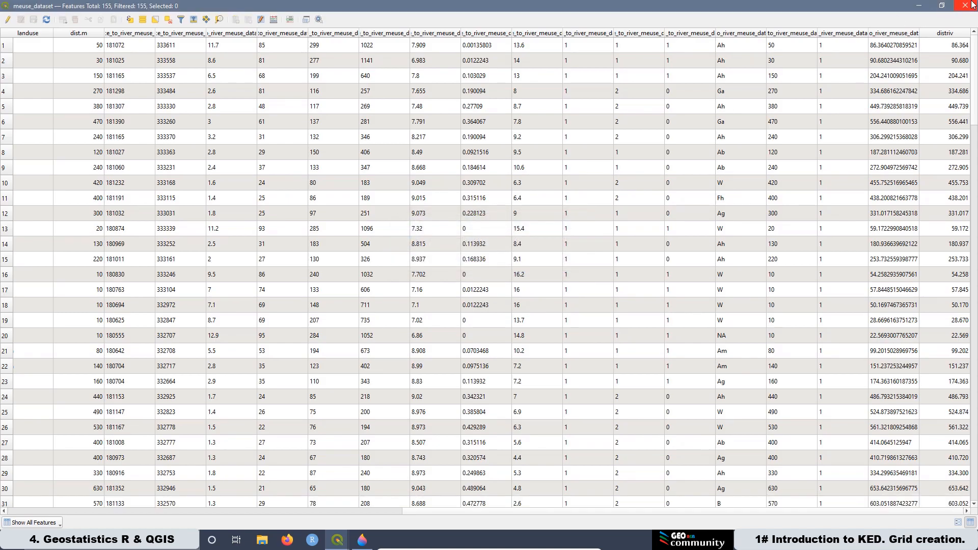
left_click(973, 5)
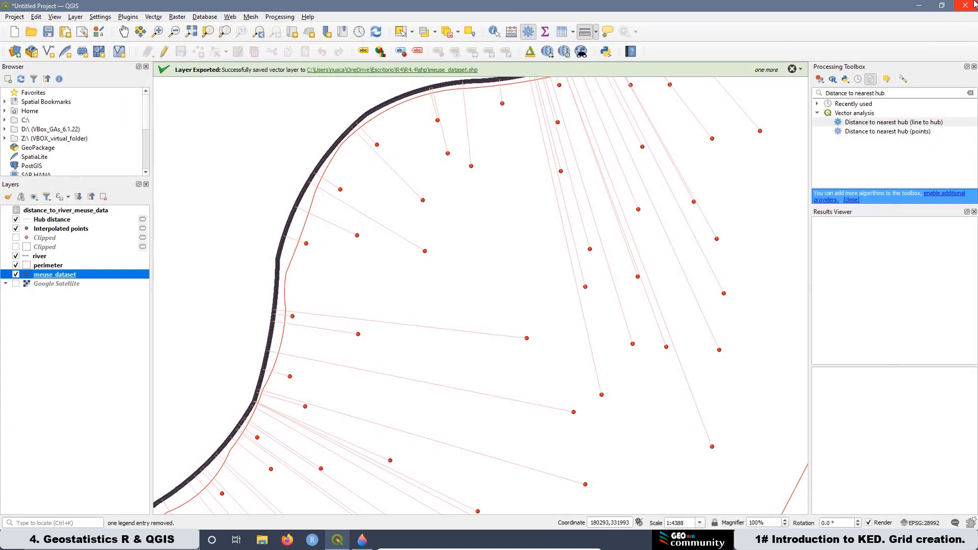
Step: Remove the distance_to_river_meuse_data layer from the project
right_click(93, 212)
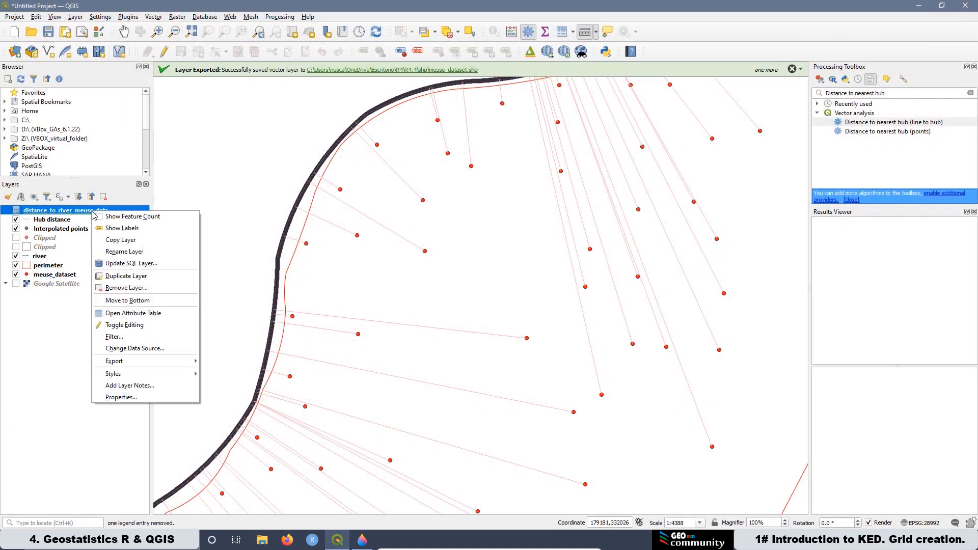
left_click(125, 288)
left_click(482, 281)
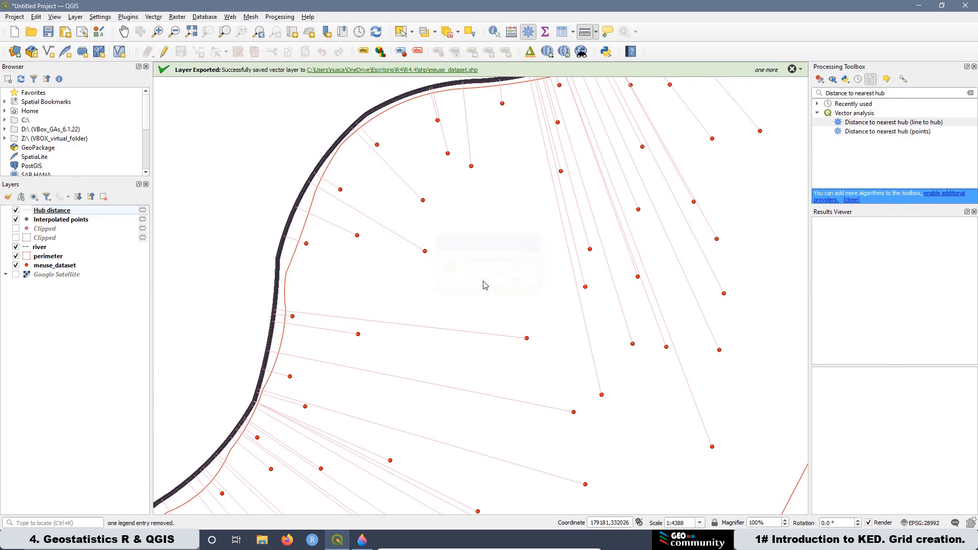
Step: Hide the Hub distance layer
right_click(53, 213)
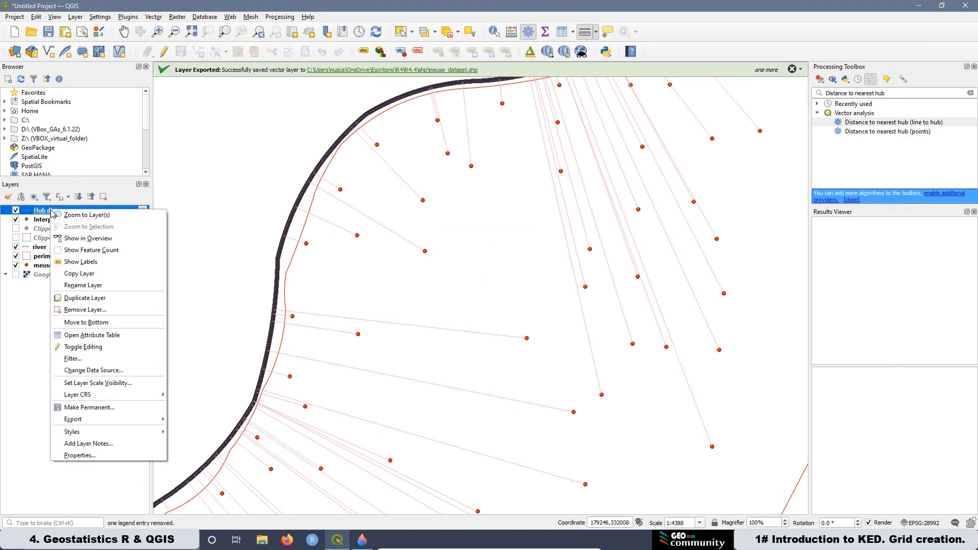
left_click(16, 210)
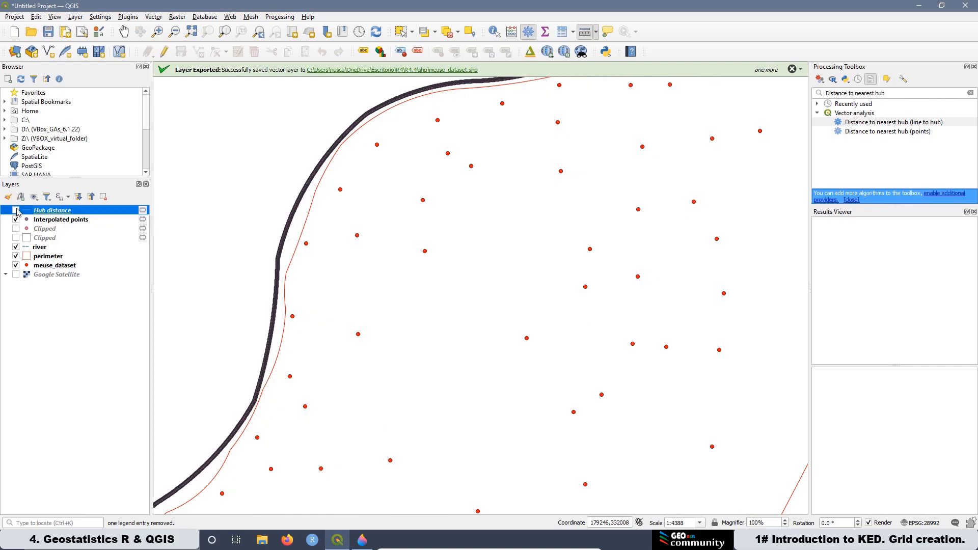
Step: Inspect the meuse_dataset attribute table sorted by the distriv field, then close it
left_click(56, 268)
right_click(57, 270)
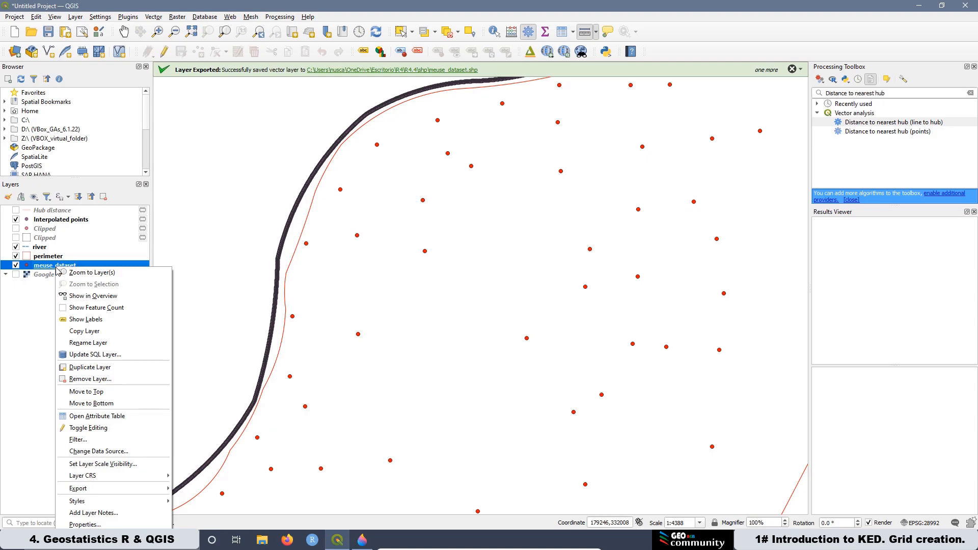
left_click(104, 417)
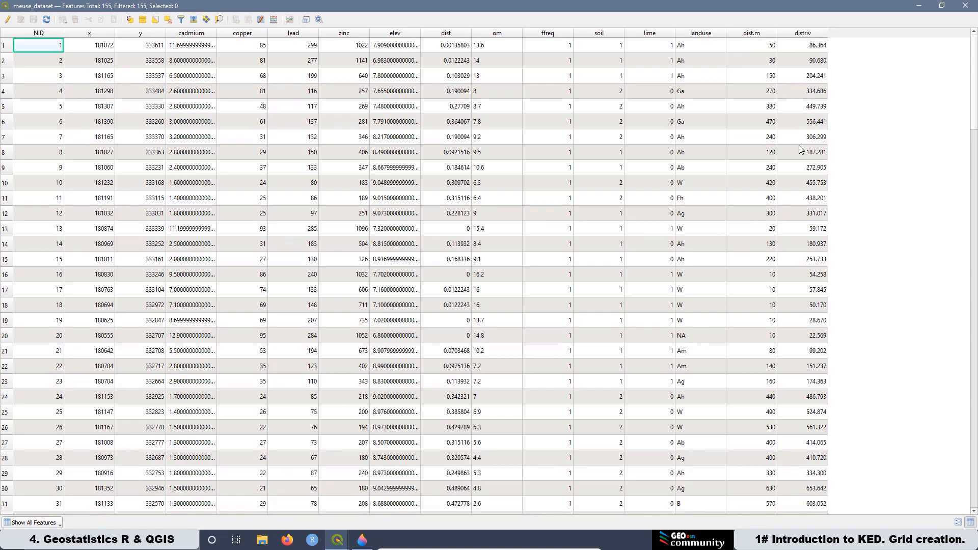
left_click(818, 33)
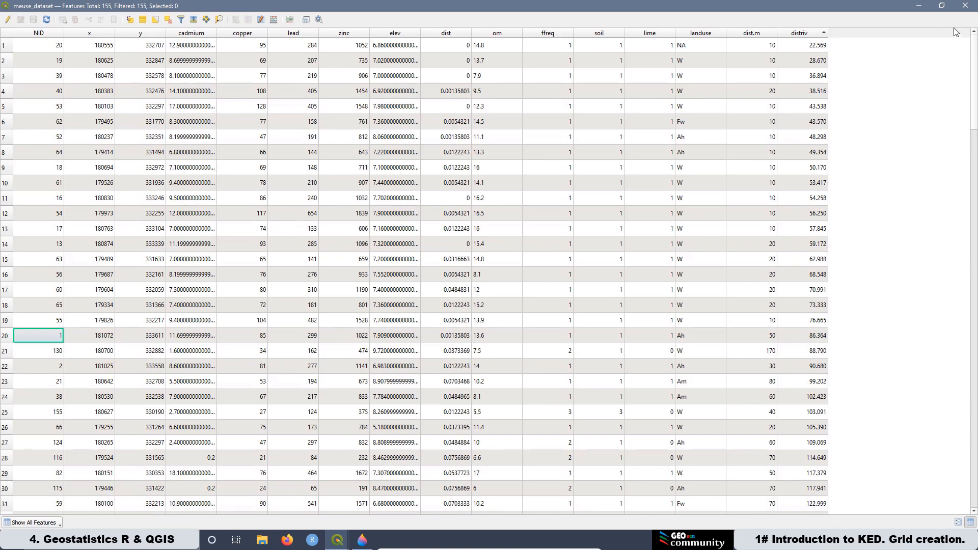
left_click(965, 7)
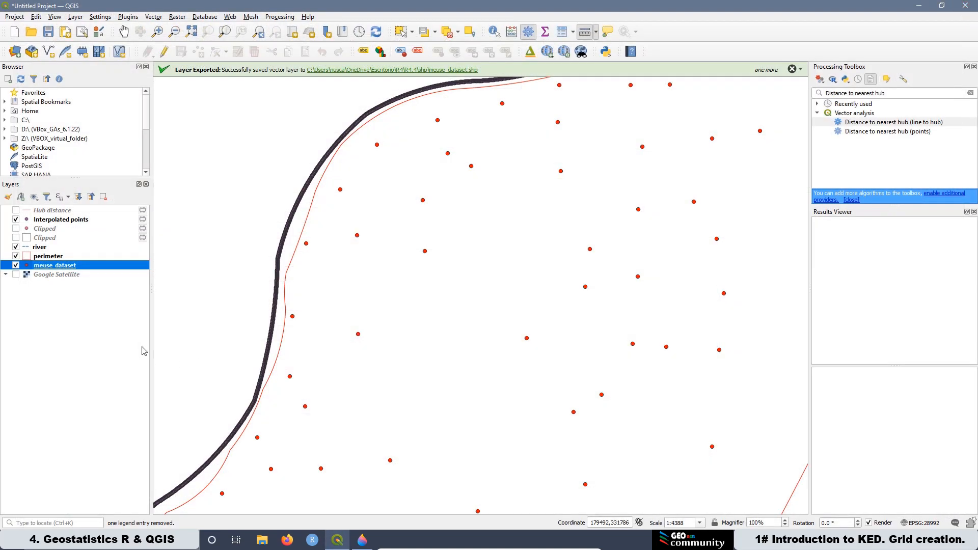
right_click(72, 267)
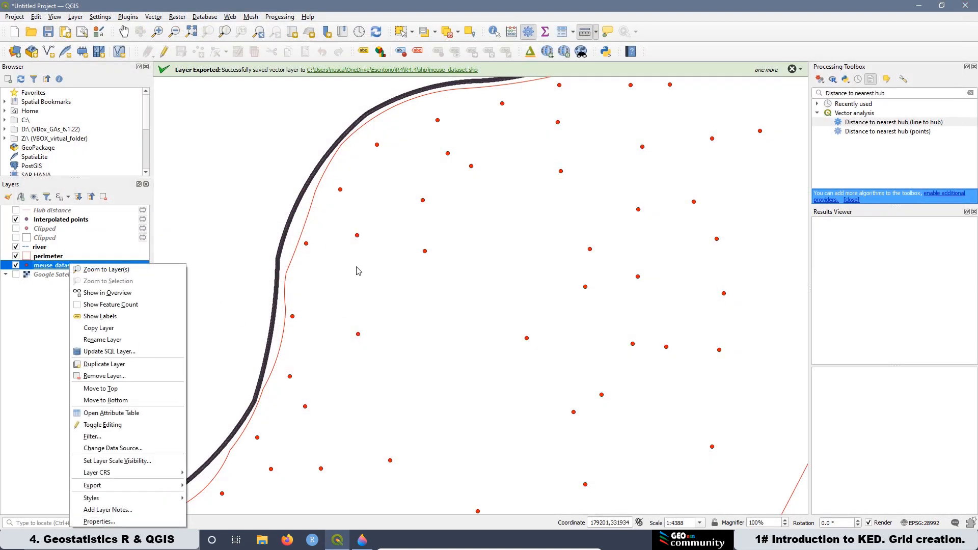
left_click(112, 413)
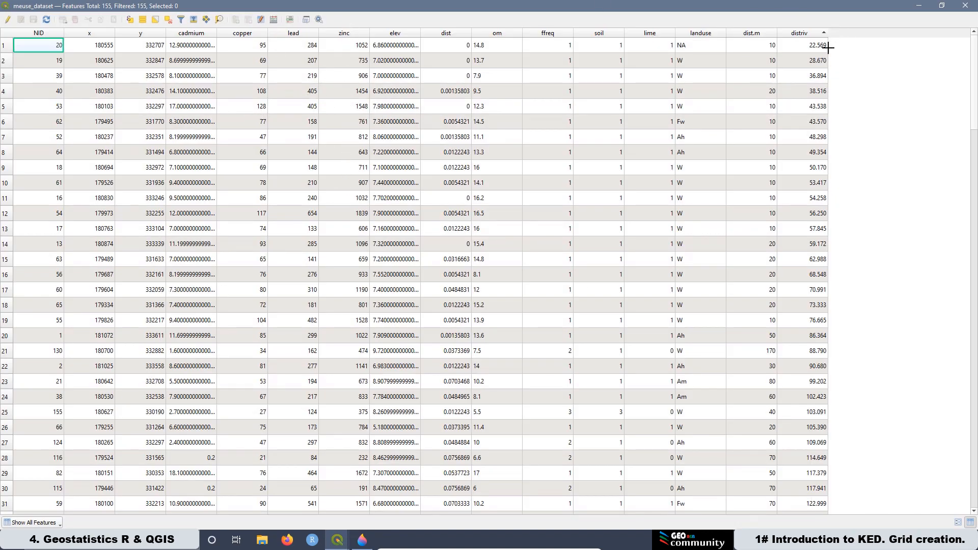
left_click(967, 5)
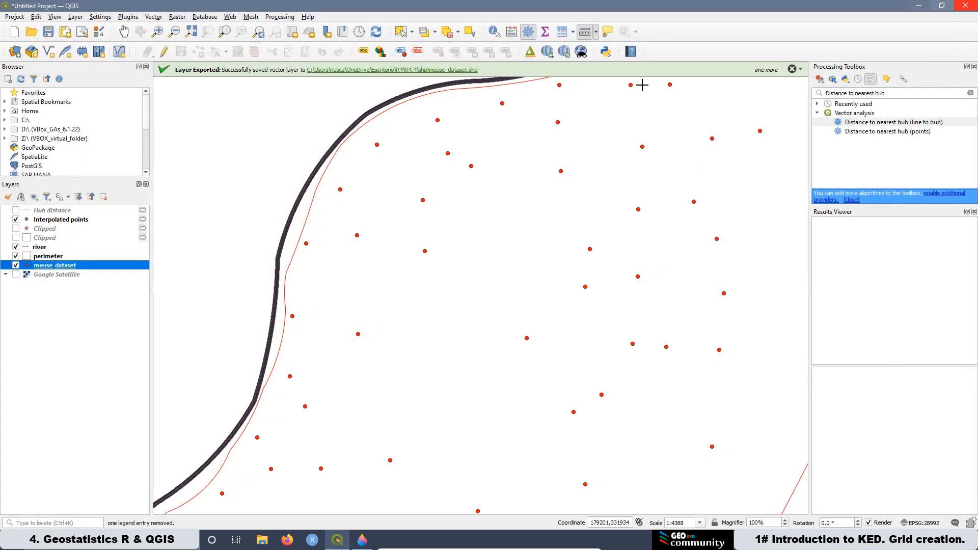
Step: Run Vector layer scatterplot on meuse_dataset with distriv as X and zinc as Y, and view the plot
left_click(901, 93)
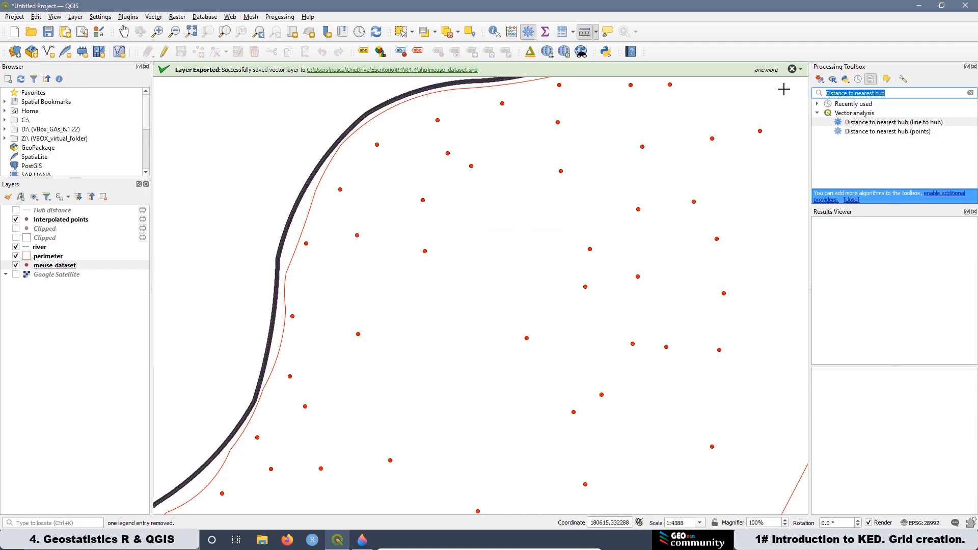
type("scatter")
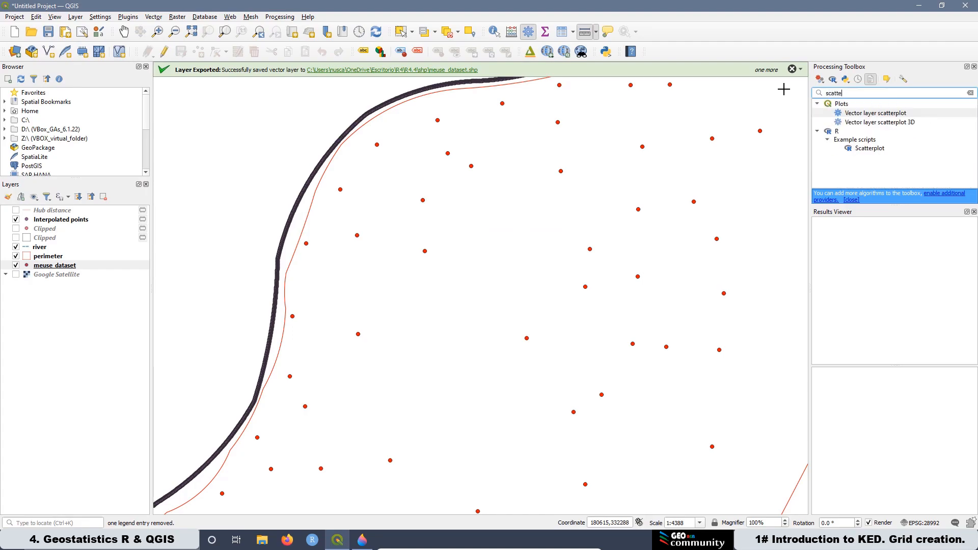
double_click(857, 114)
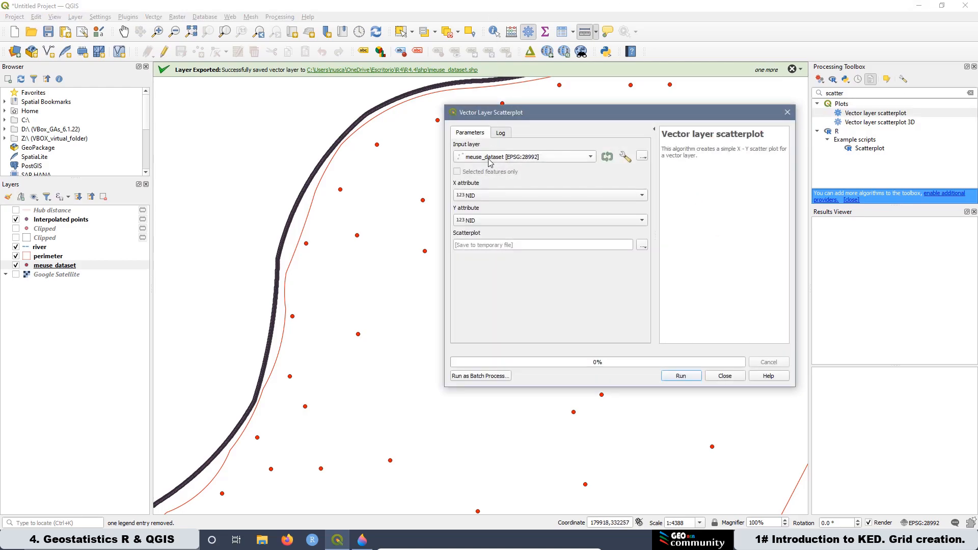
left_click_drag(530, 111, 414, 85)
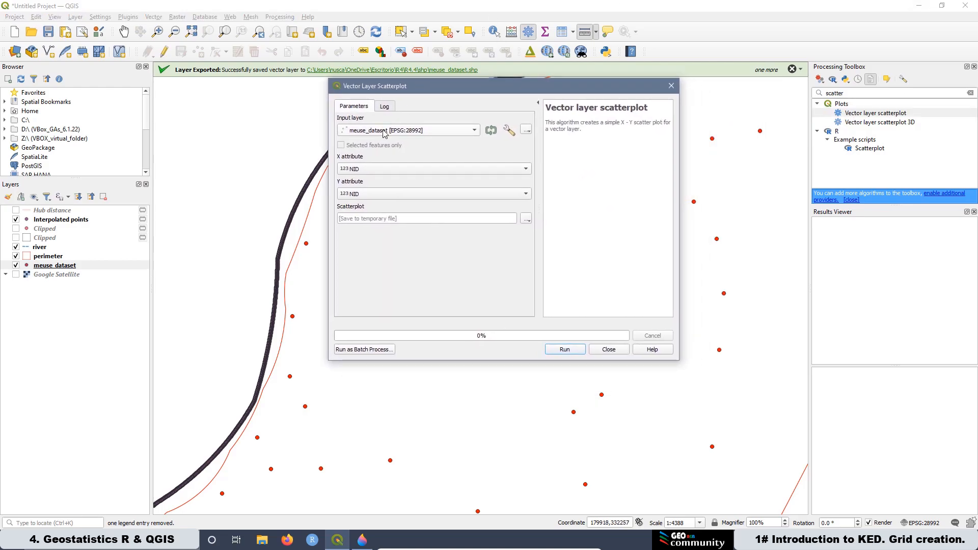
left_click(383, 132)
left_click(383, 132)
left_click(377, 170)
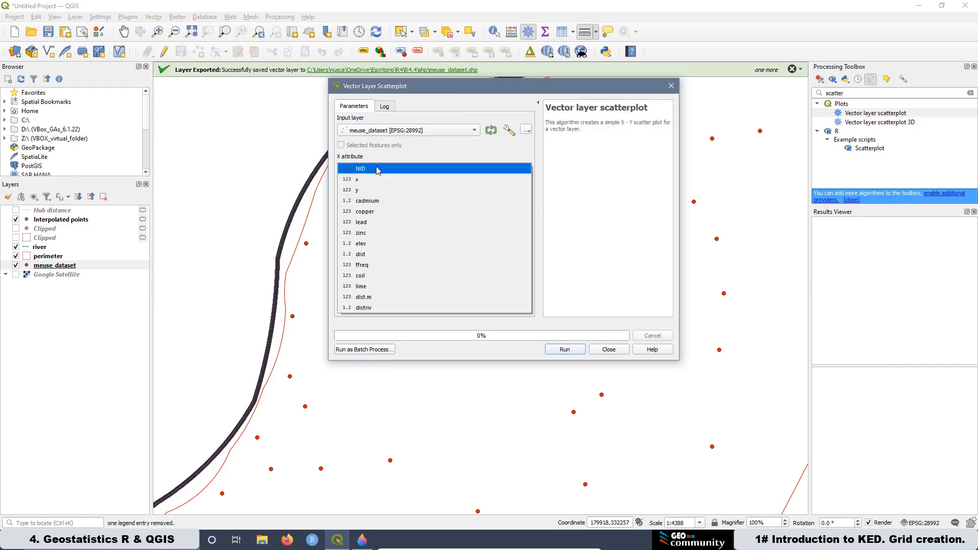
left_click(373, 308)
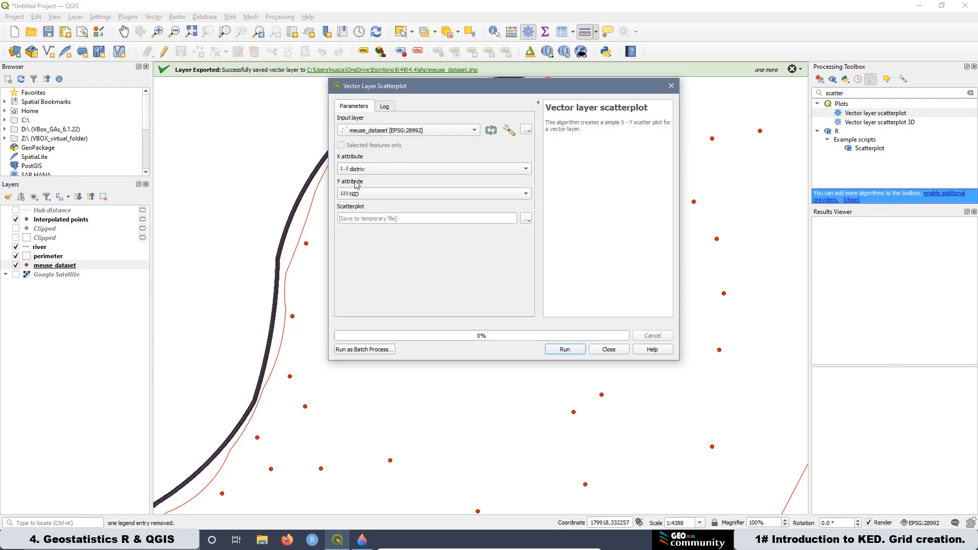
left_click(360, 198)
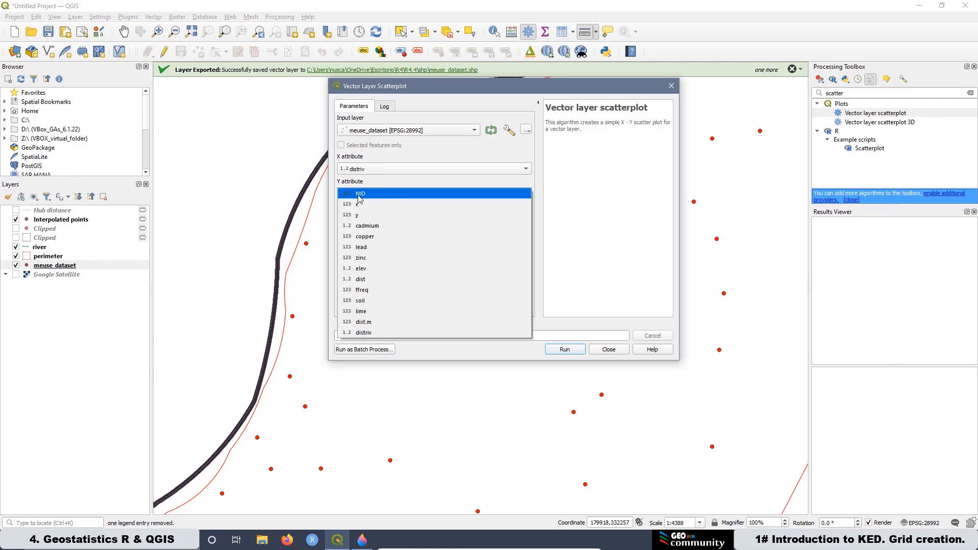
left_click(382, 258)
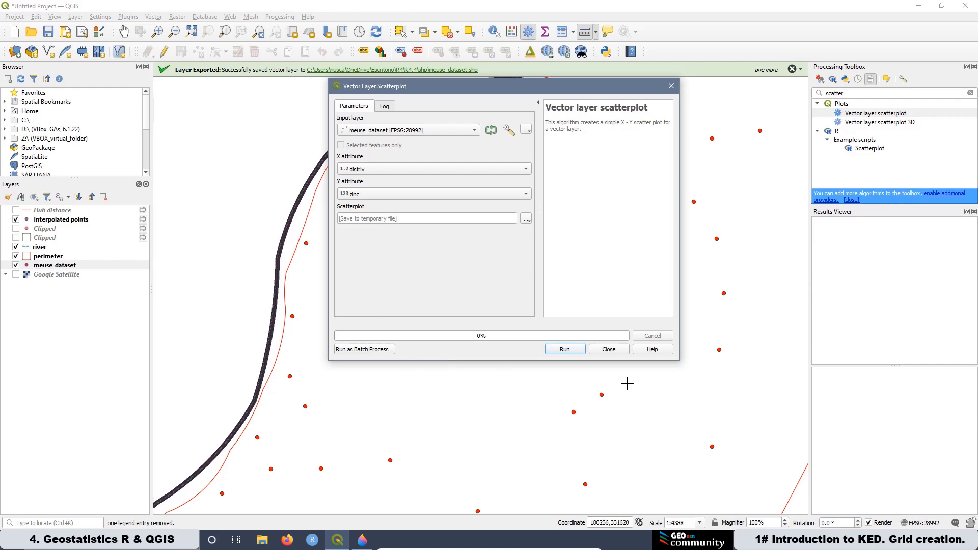
left_click(564, 350)
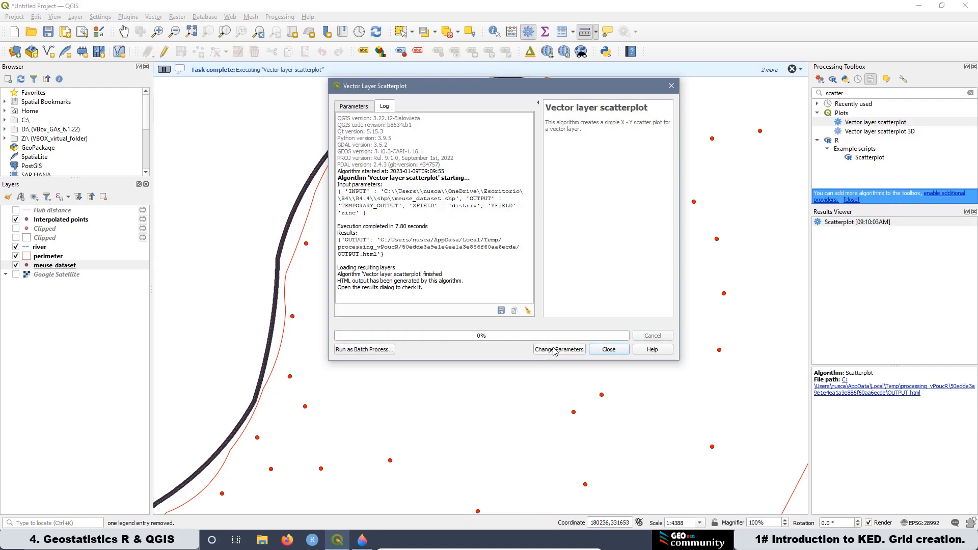
double_click(840, 223)
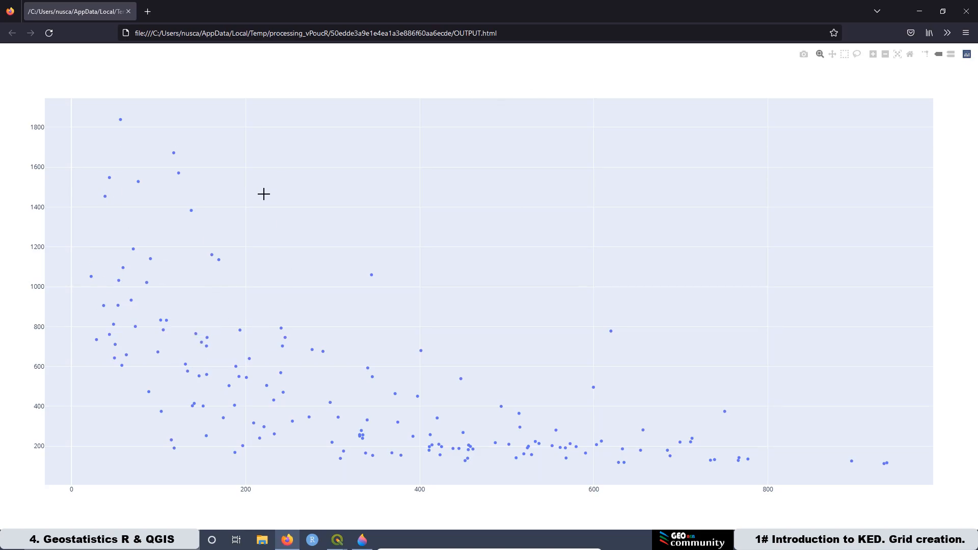
left_click(920, 12)
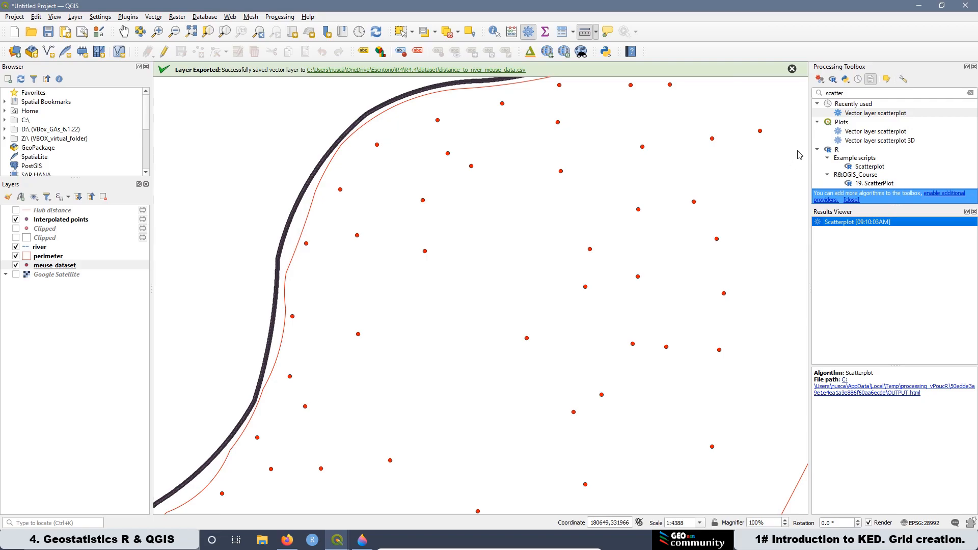
Step: Open the 19. ScatterPlot R script with layer meuse_dataset, X set to distriv and Y set to zinc
double_click(877, 185)
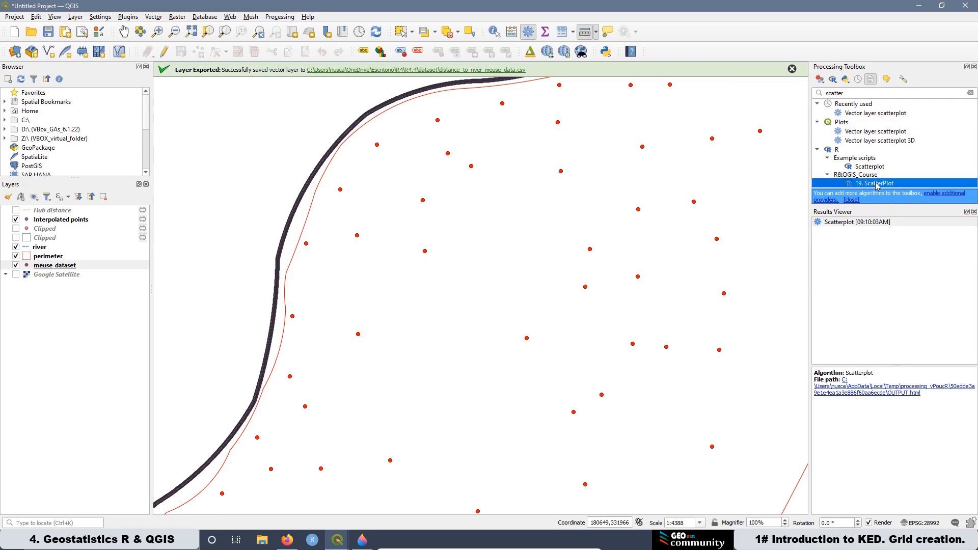
left_click(370, 132)
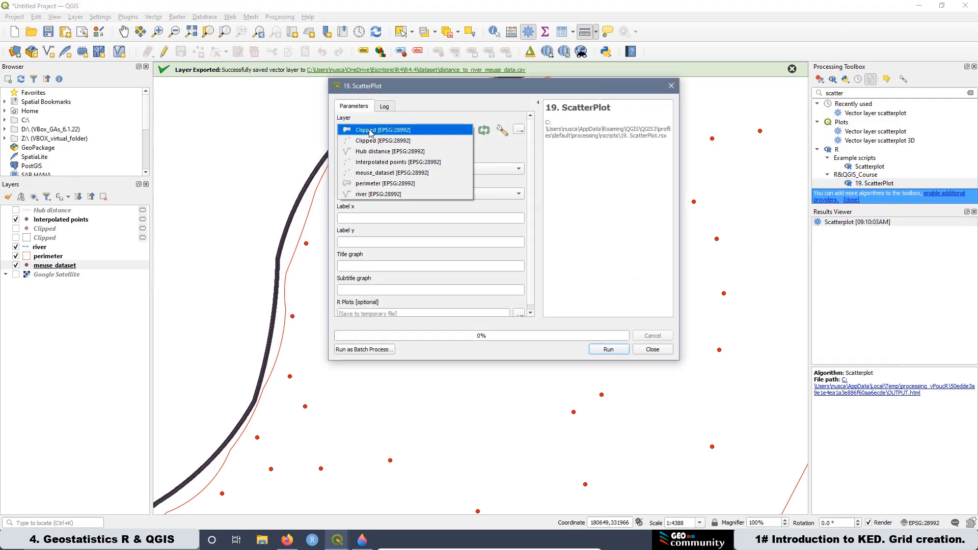
left_click(390, 173)
left_click(359, 171)
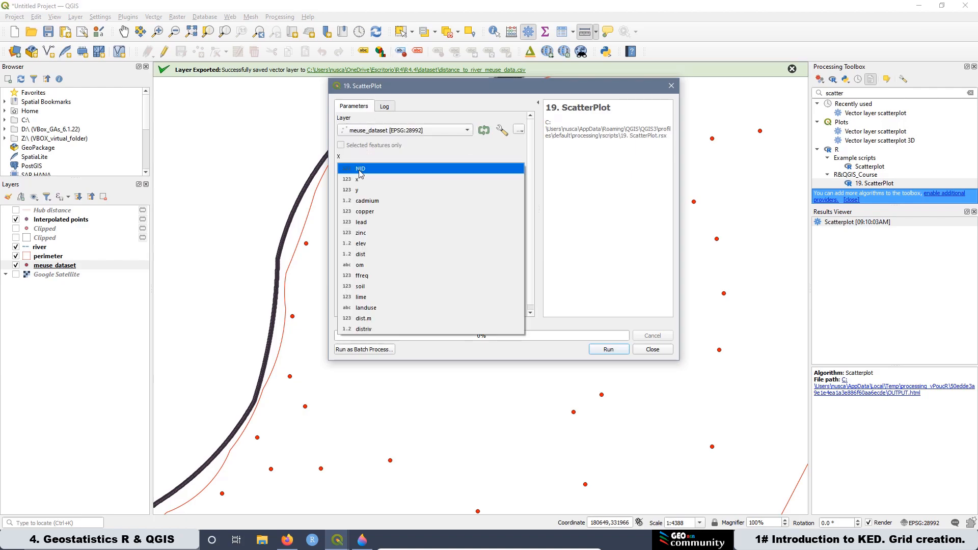
left_click(363, 329)
left_click(368, 195)
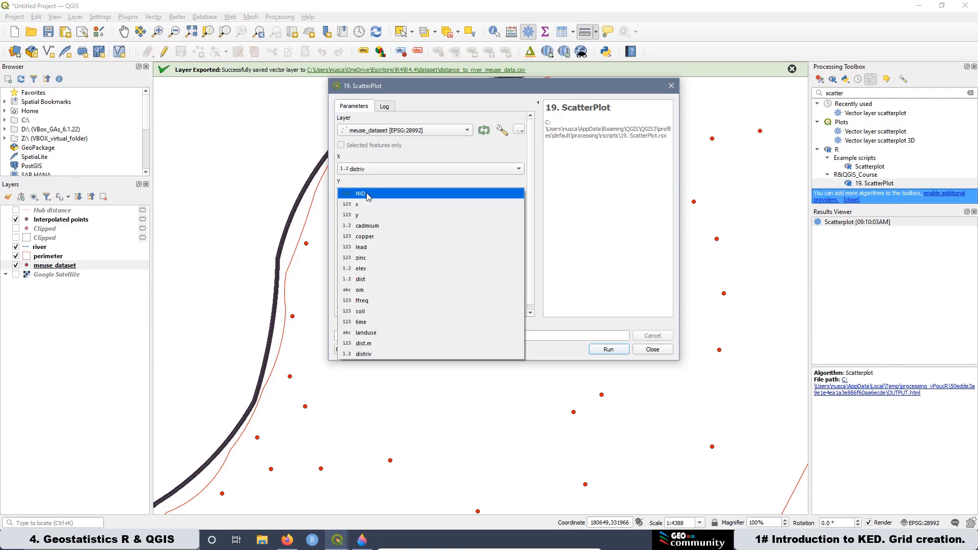
left_click(371, 258)
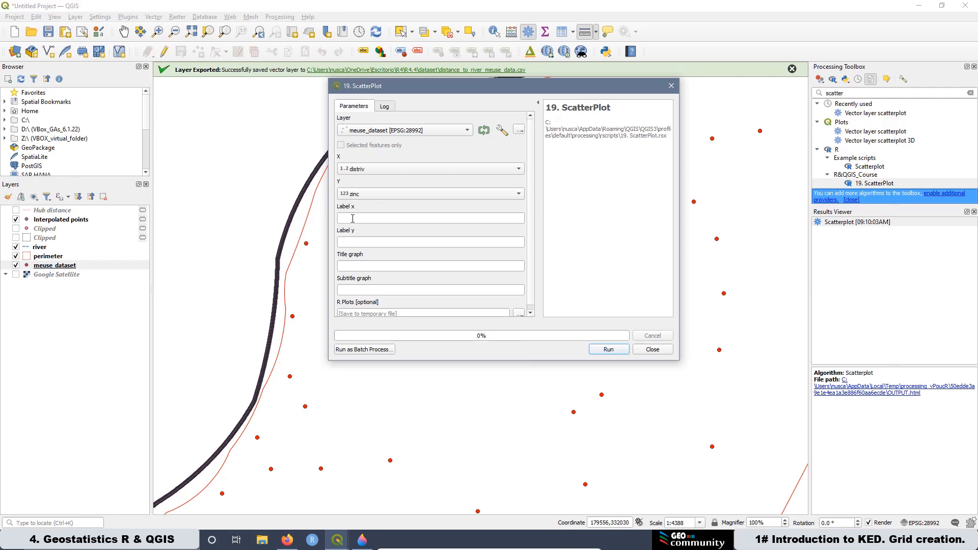
Step: Label axes "Distance to the River [m]" and "Zinc Concentration [ppm]", title "Scatter Plot Zinc vs Distance to River", subtitle "Relation between the variables", and run
left_click(351, 266)
left_click(346, 289)
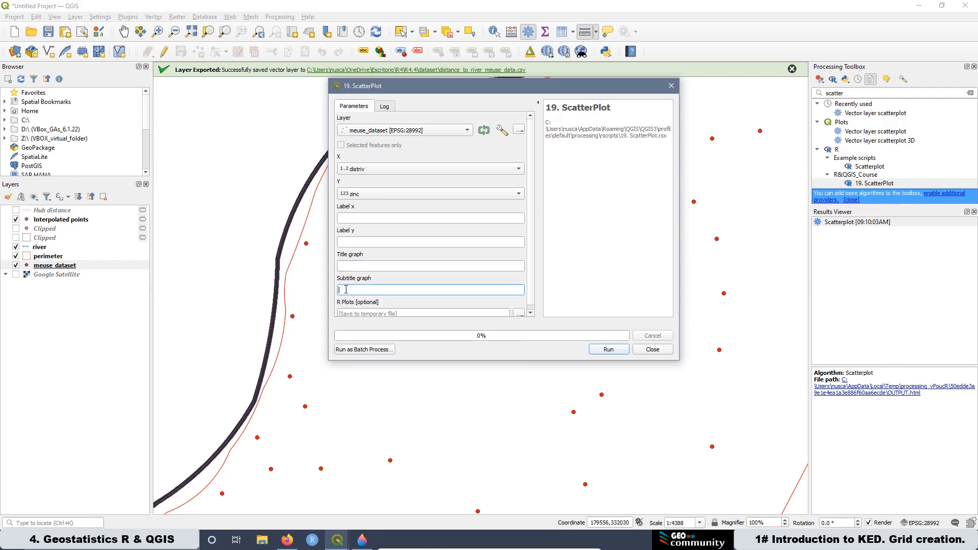
left_click(351, 243)
left_click(347, 290)
left_click(343, 219)
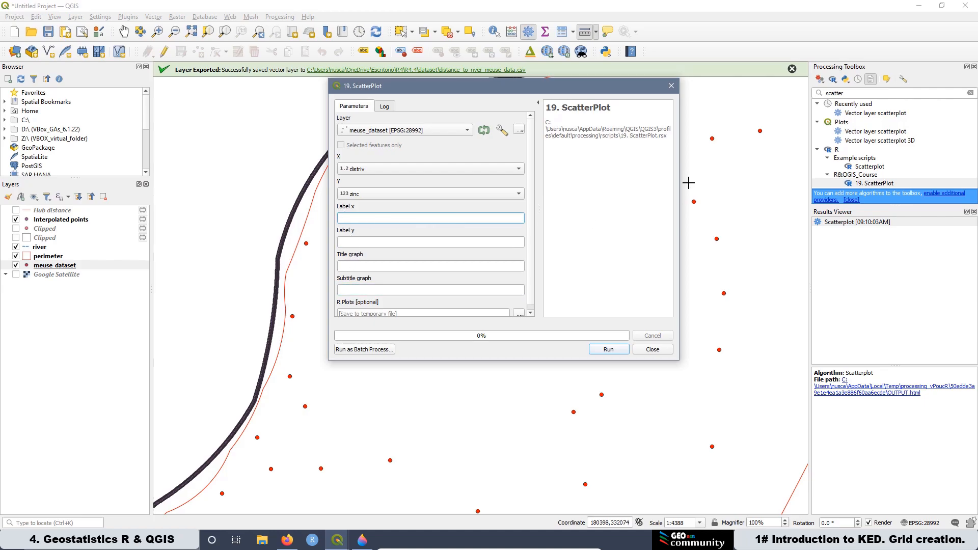
type("Distance to the River [m]")
key("Tab")
type("Zinc Concentration [ppm]")
left_click(362, 266)
type("Scatter ")
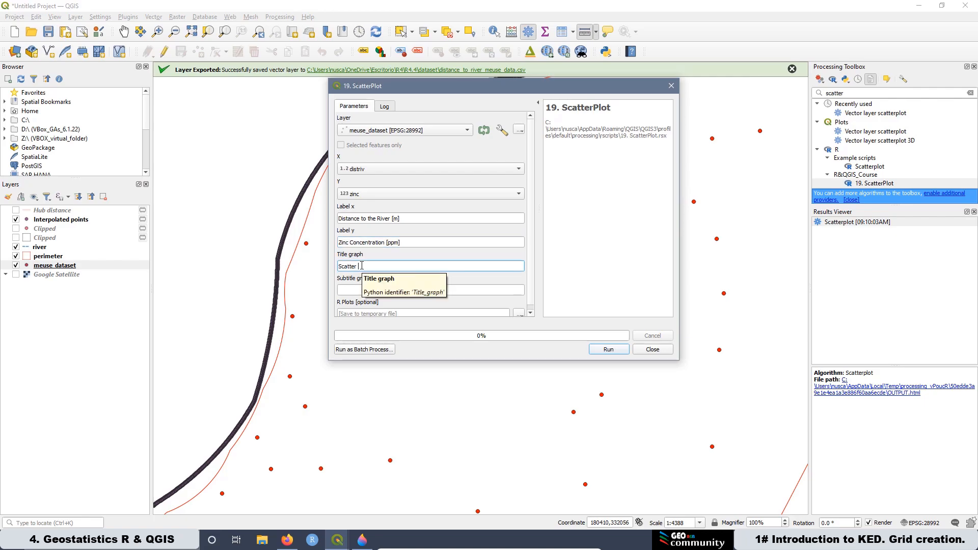
type("Plot Zinc vs Distance to River")
key("Tab")
type("Relation between the variables")
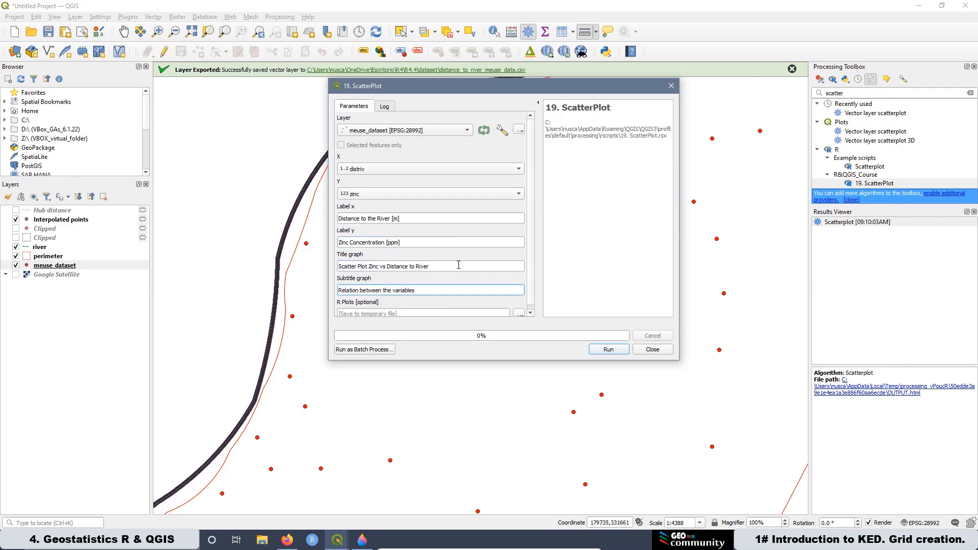
left_click(609, 349)
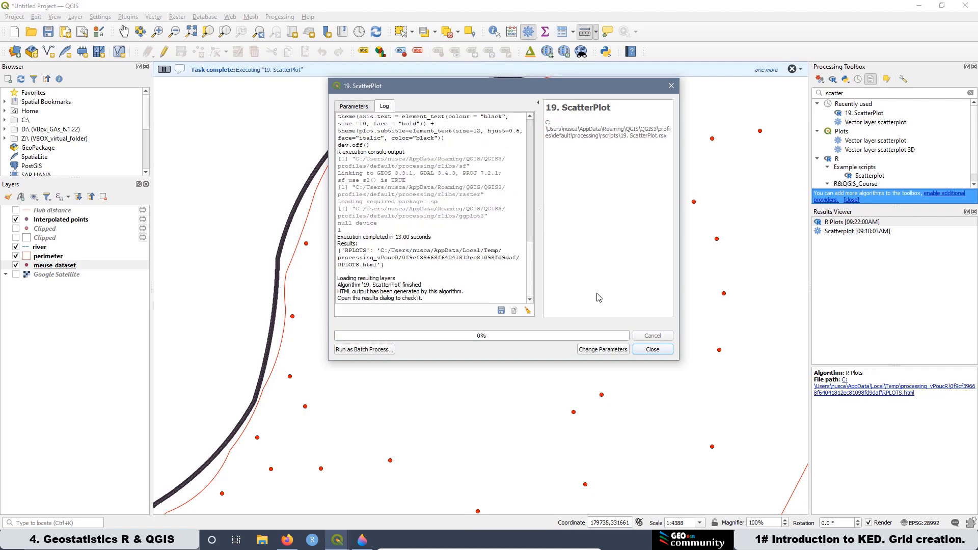
Step: View the R scatter plot result zoomed in, then close the script dialog
double_click(850, 225)
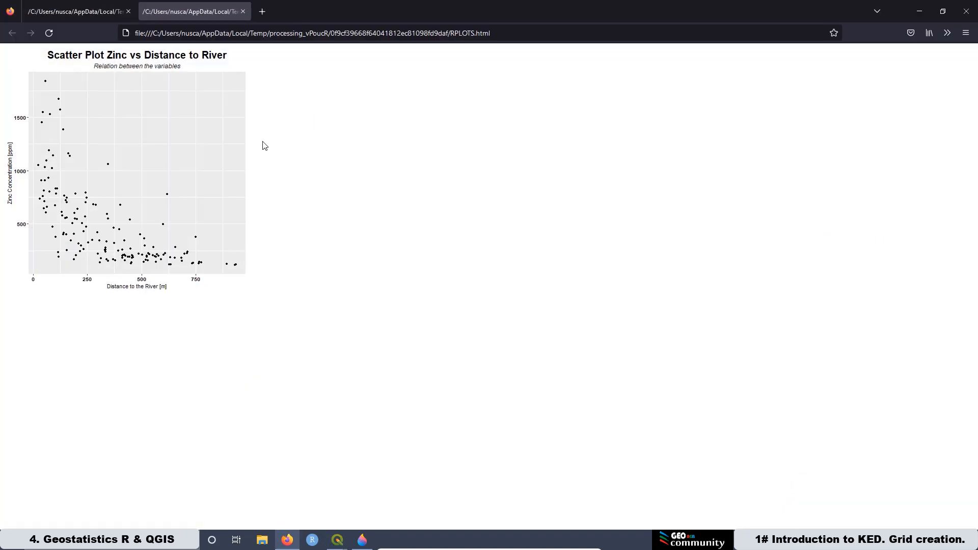
scroll(263, 145, "up", 4)
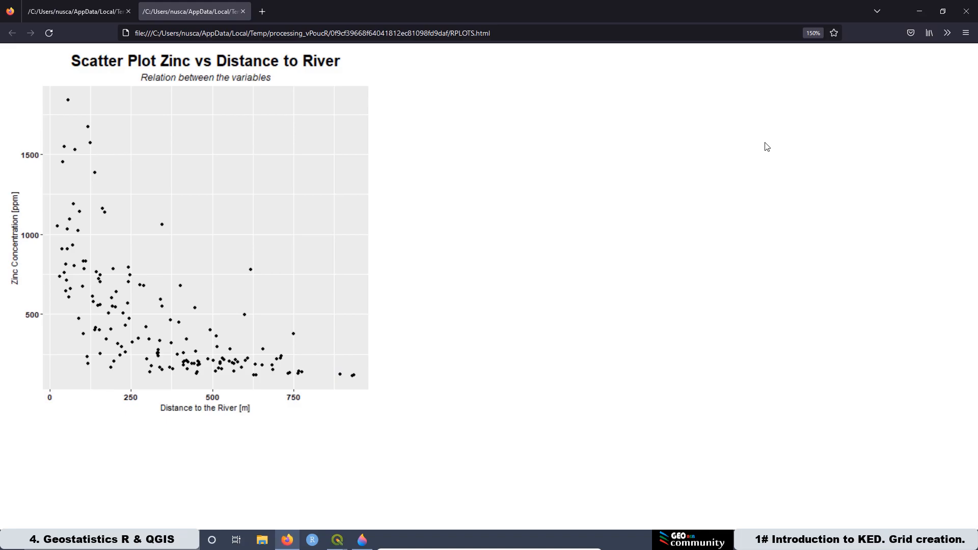
left_click(920, 12)
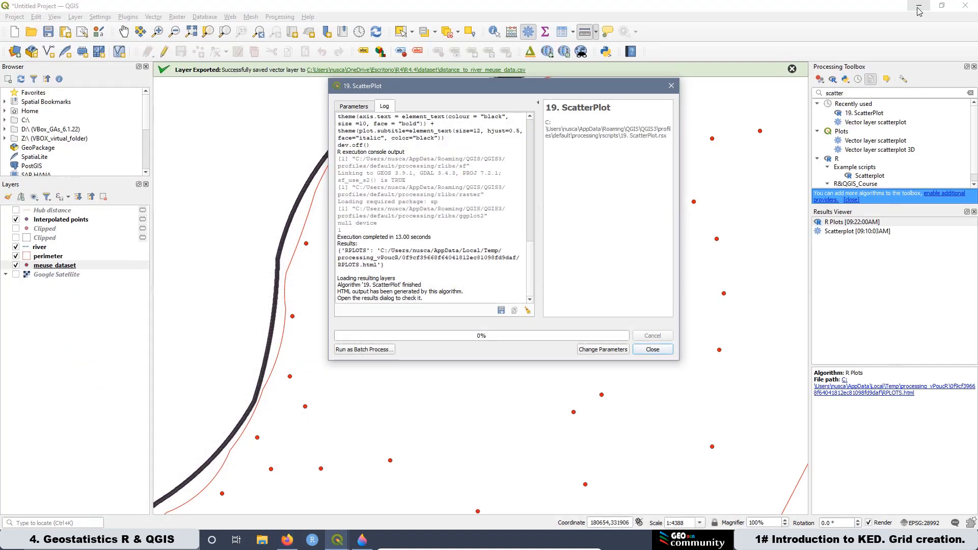
left_click(657, 349)
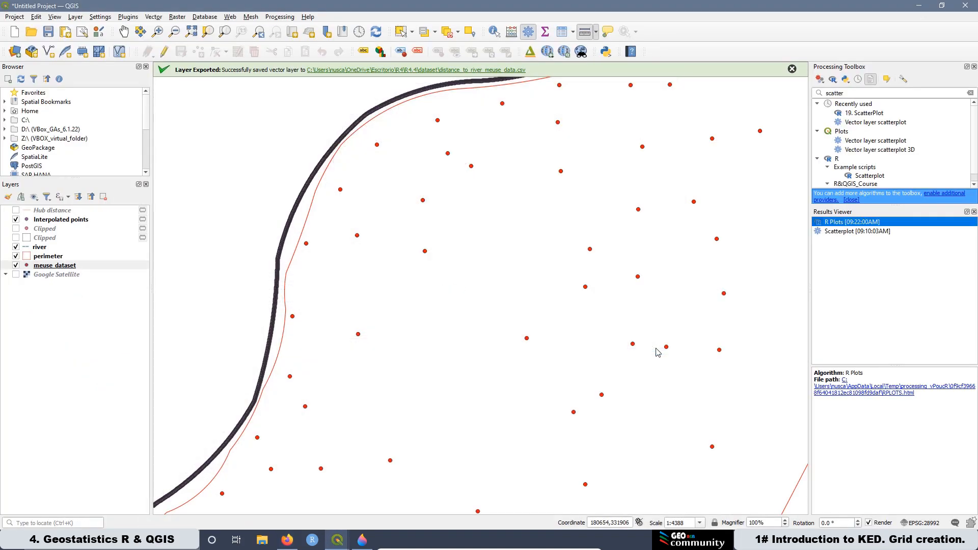
Step: Open the attribute table of meuse_dataset and switch the layer into editing mode
right_click(52, 269)
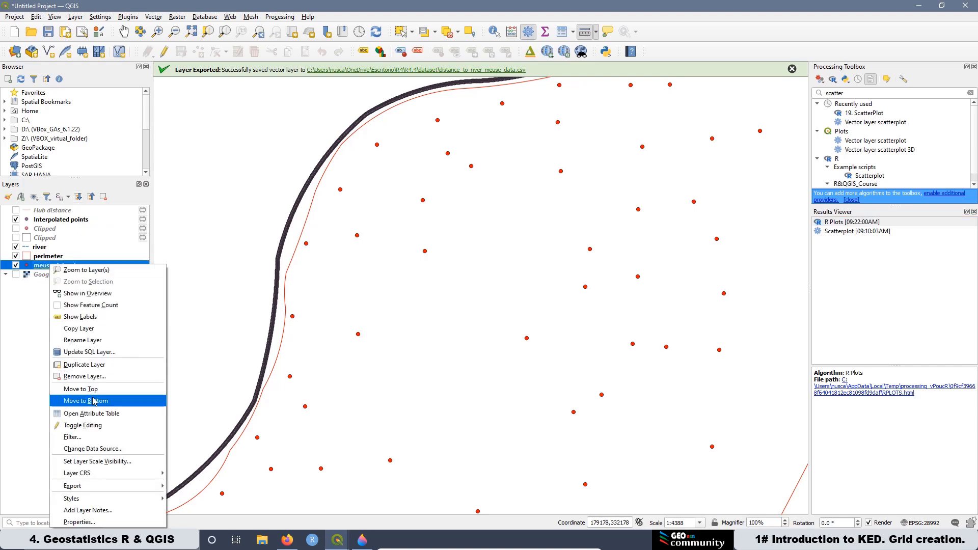
left_click(95, 414)
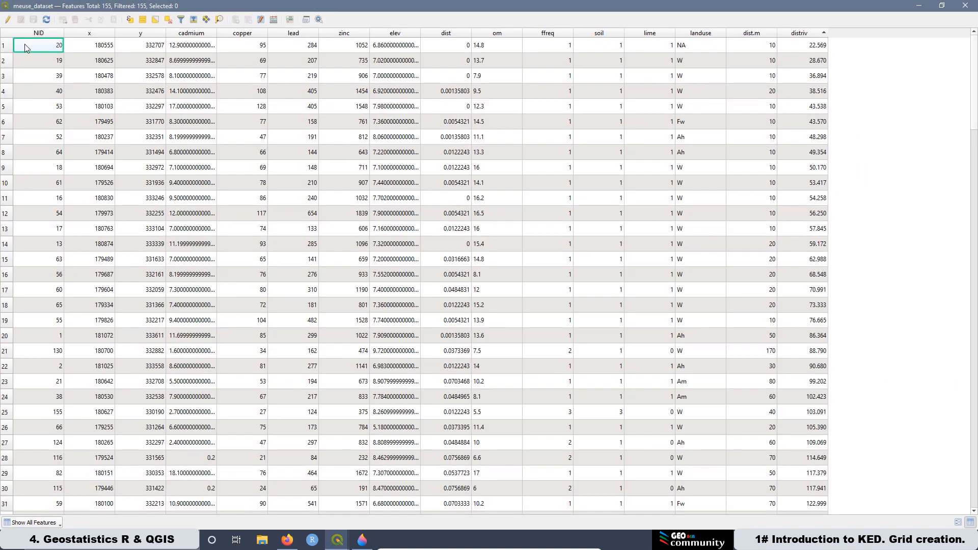
left_click(8, 20)
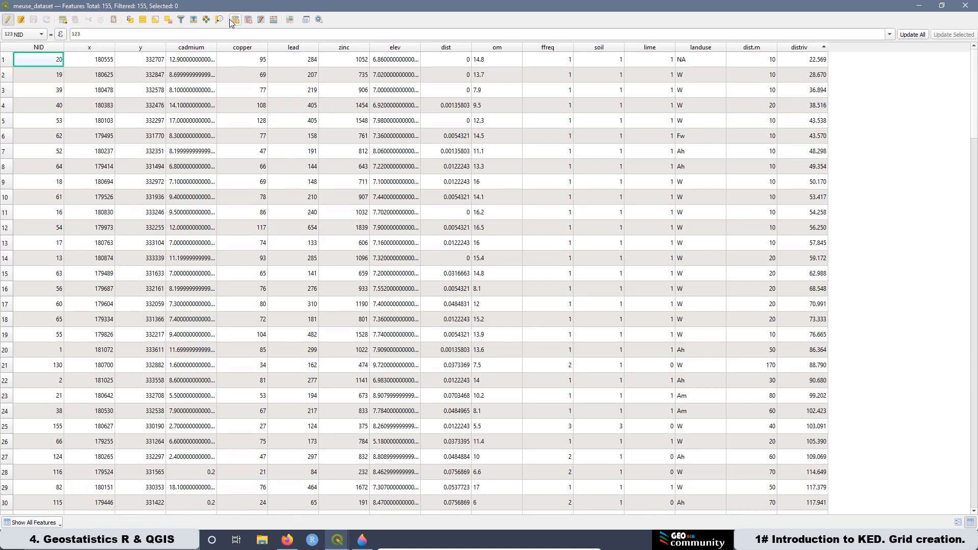
Step: Open the Field Calculator to create a new Decimal number (real) field named log10zinc
left_click(274, 21)
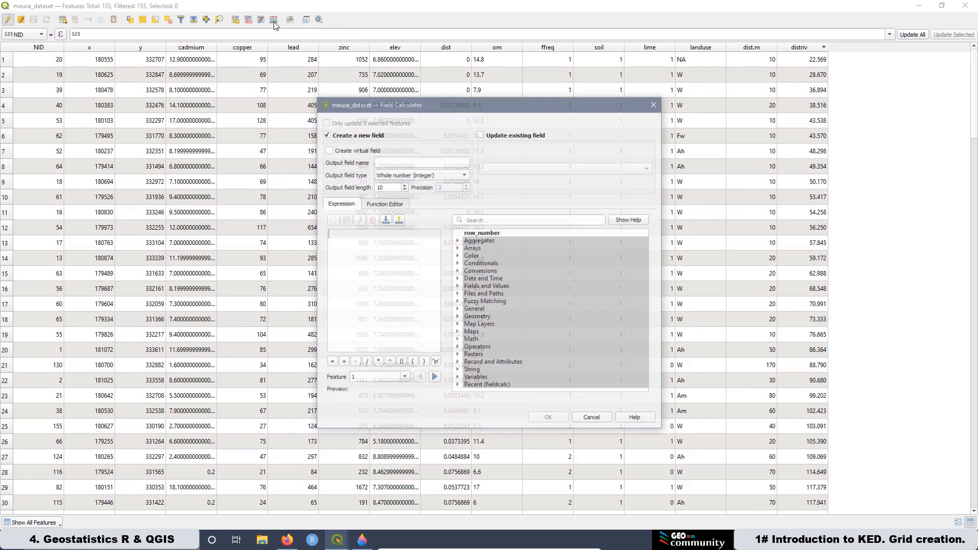
left_click(389, 165)
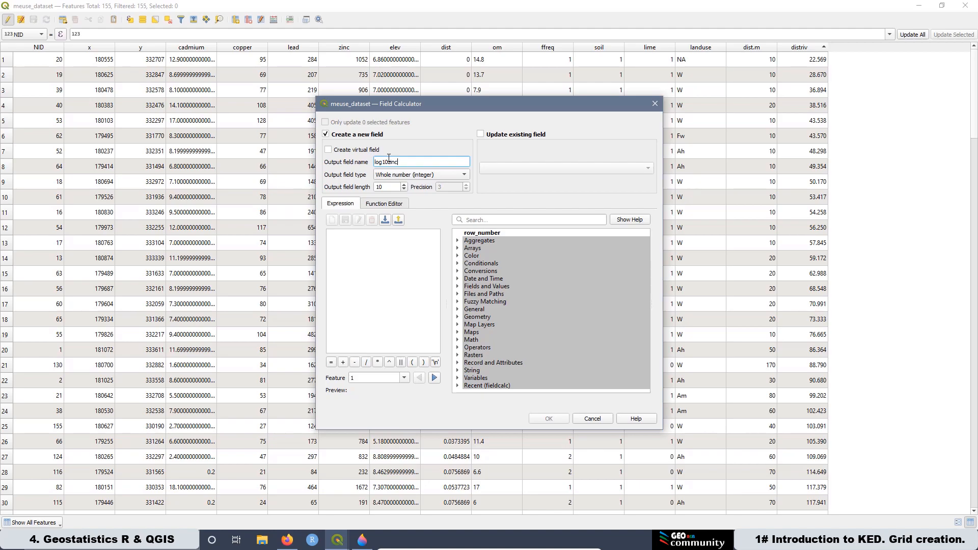
left_click(411, 176)
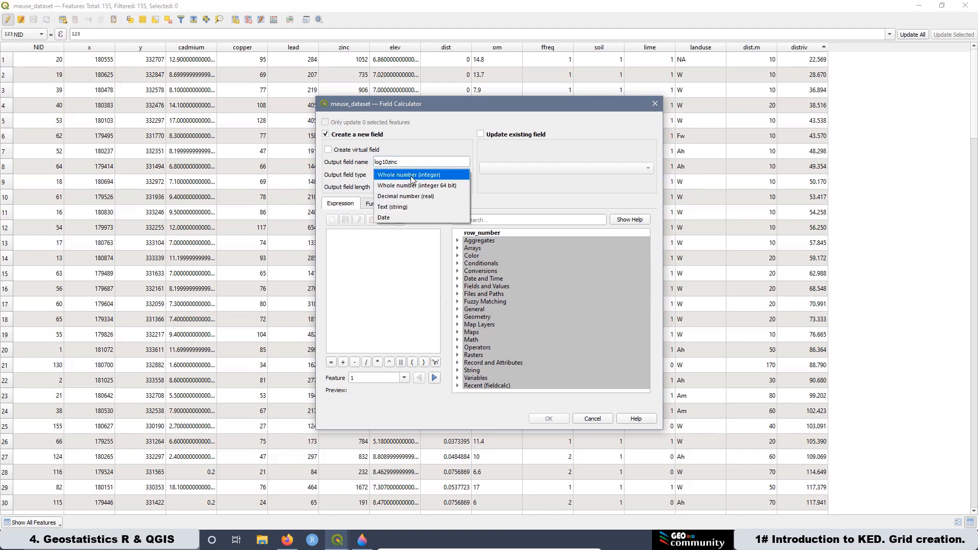
left_click(411, 196)
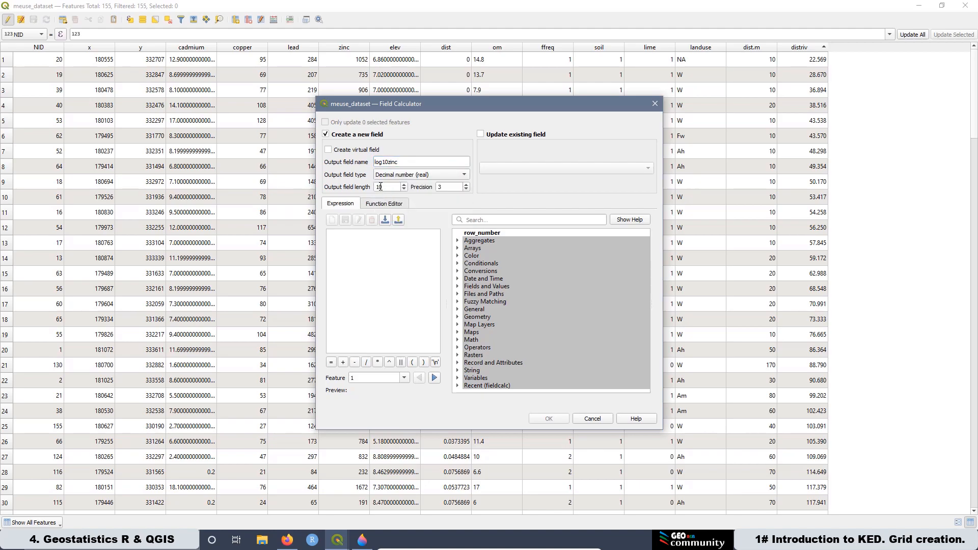
Step: Build the expression log10( "zinc" ) for the log10zinc field and create the field
left_click(457, 287)
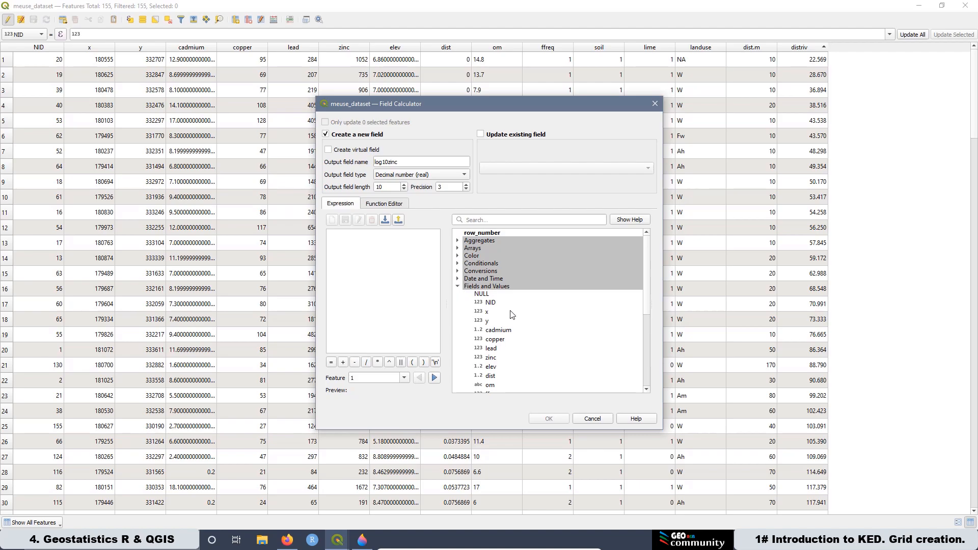
left_click(458, 287)
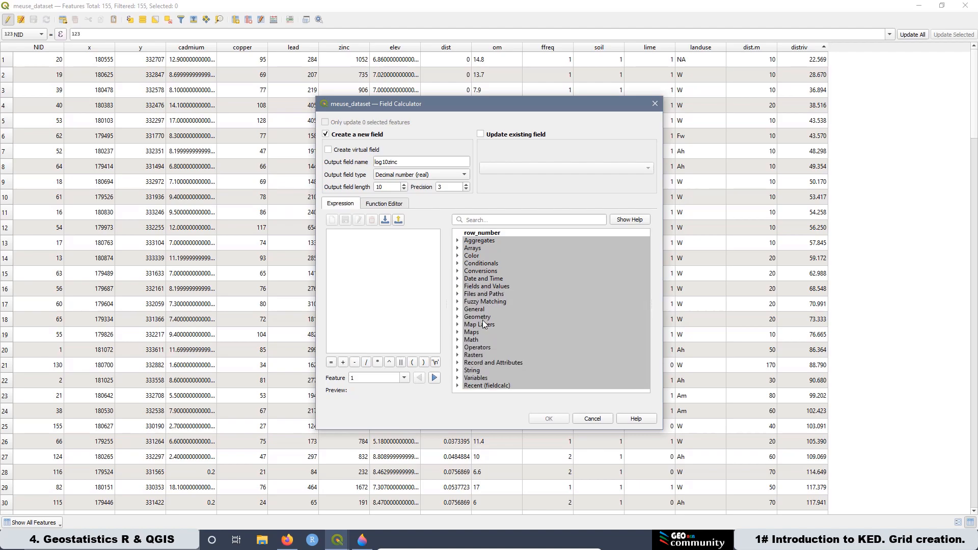
left_click(458, 341)
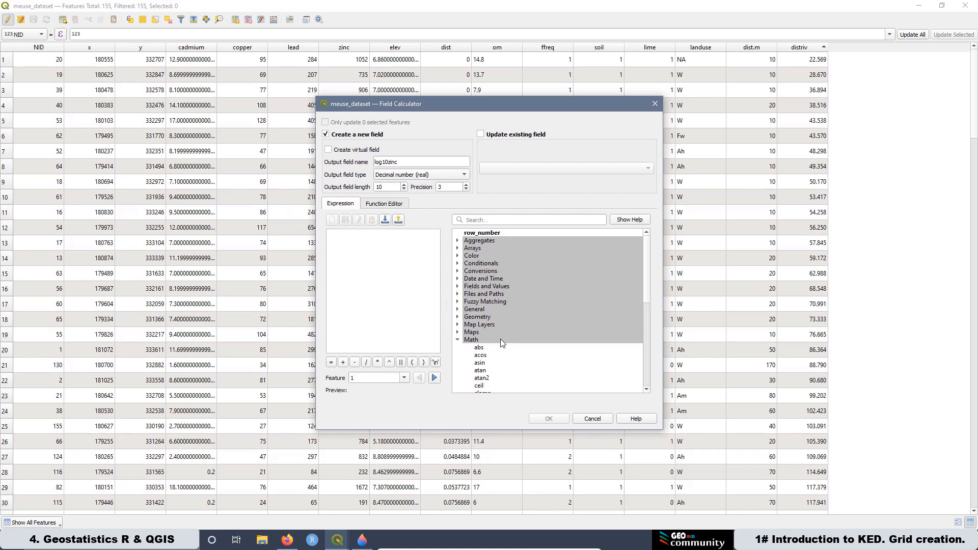
scroll(500, 331, "down", 3)
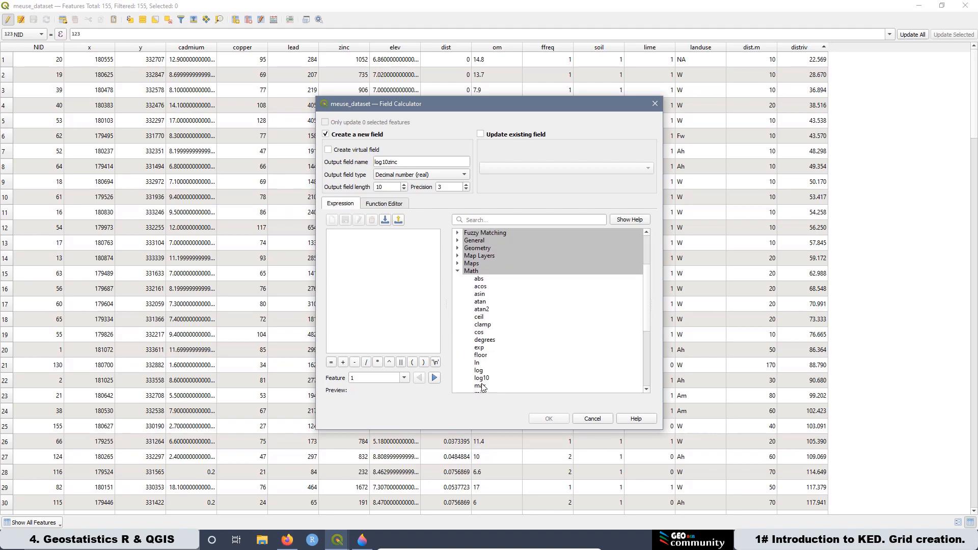
double_click(482, 379)
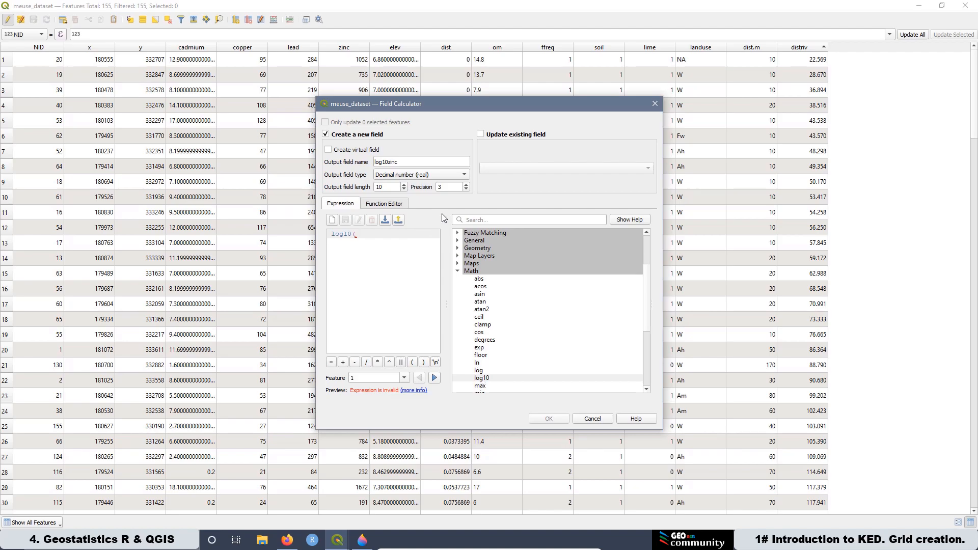
double_click(464, 272)
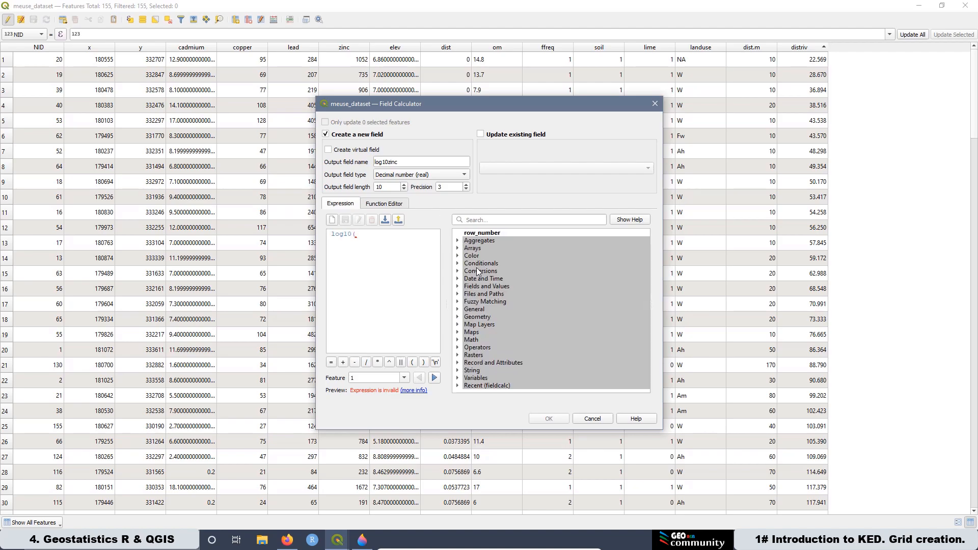
left_click(460, 287)
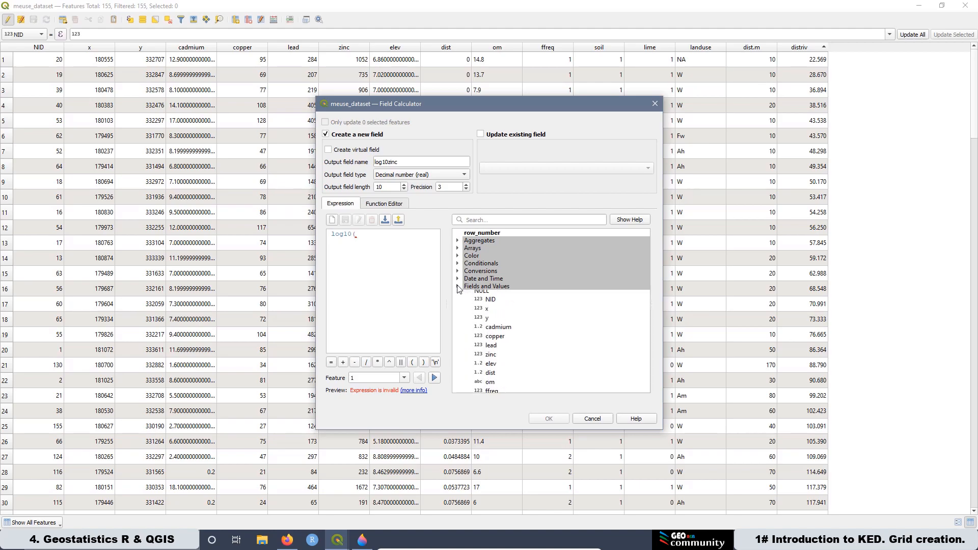
double_click(491, 359)
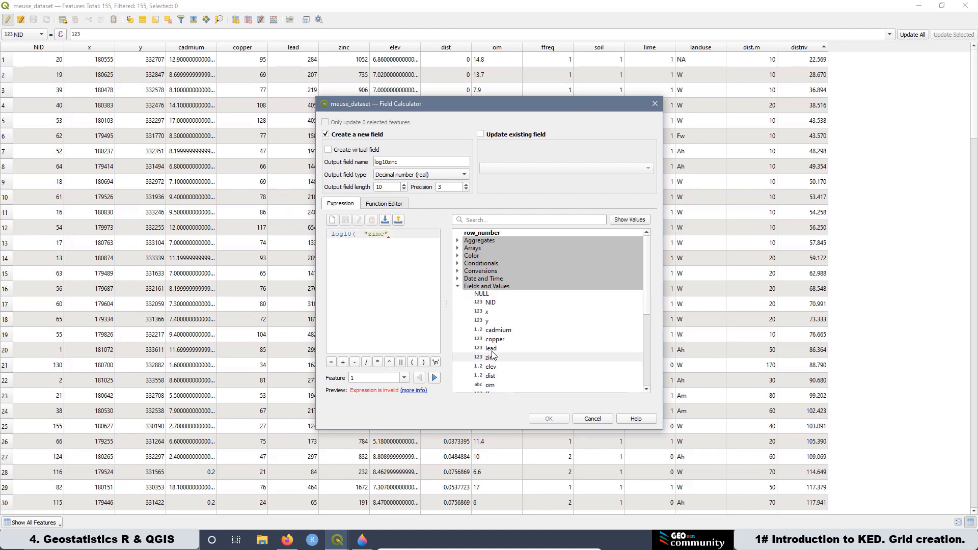
type(")")
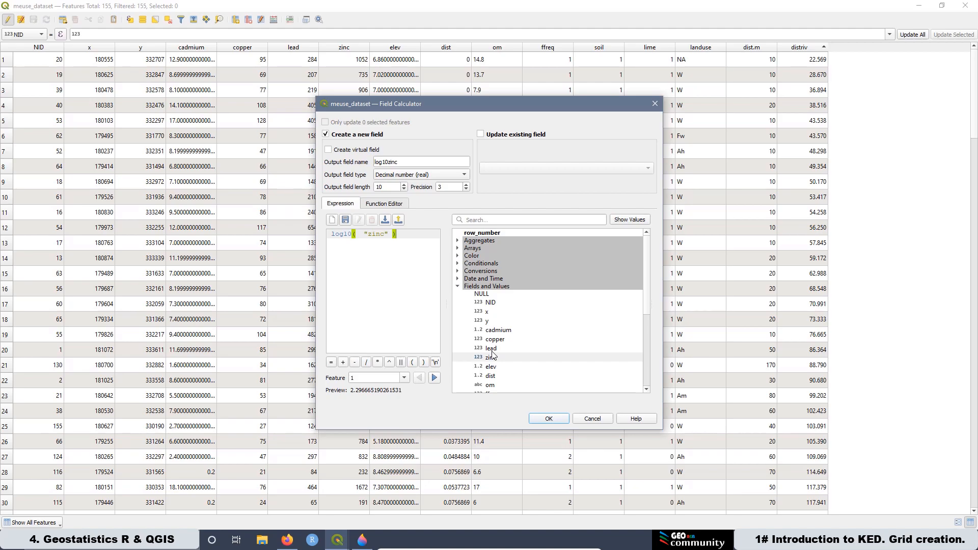
left_click(549, 419)
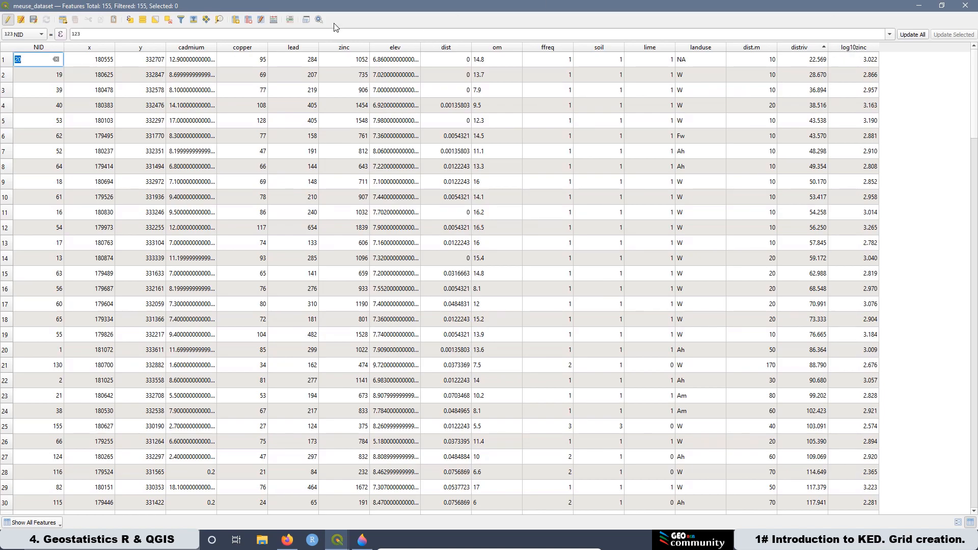
Step: Open the Field Calculator again to create a new Decimal number (real) field named log10driv
left_click(274, 20)
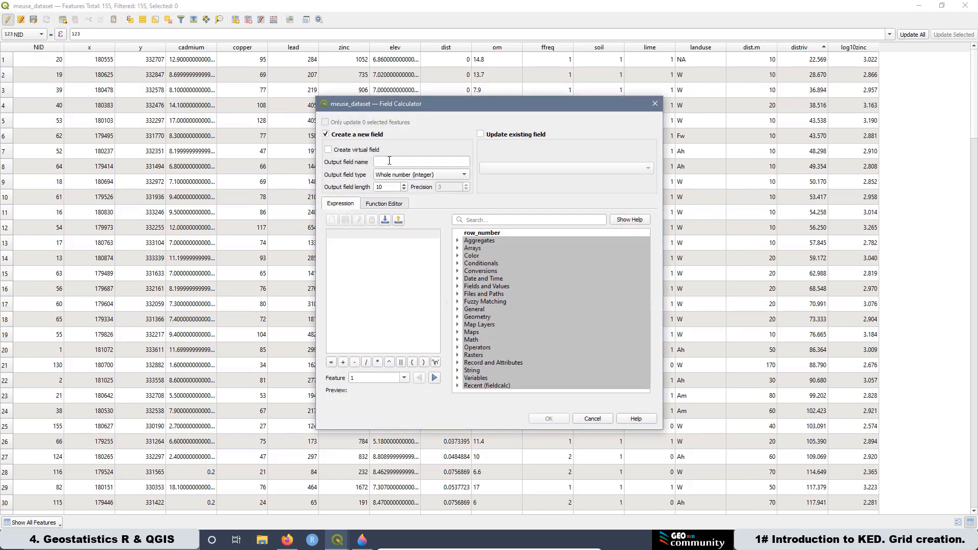
left_click(389, 160)
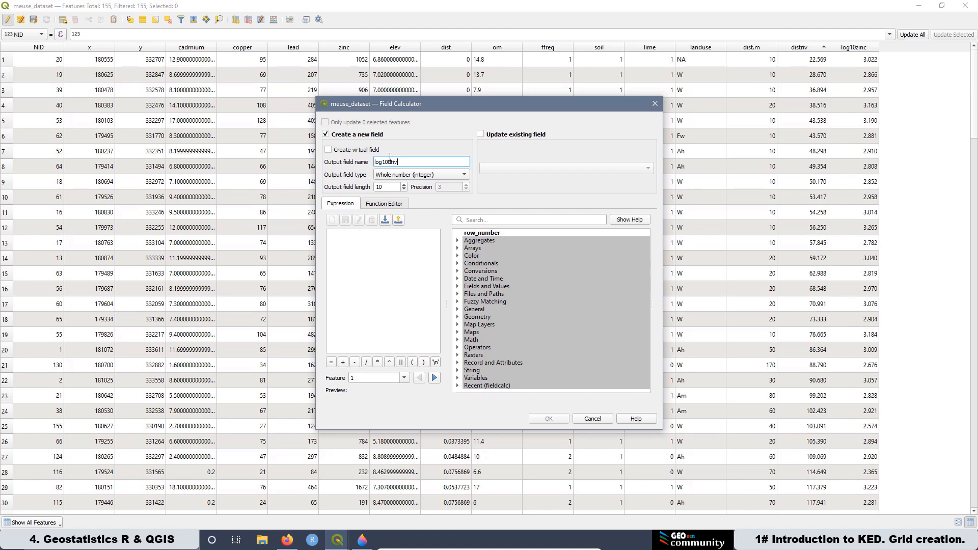
left_click(393, 175)
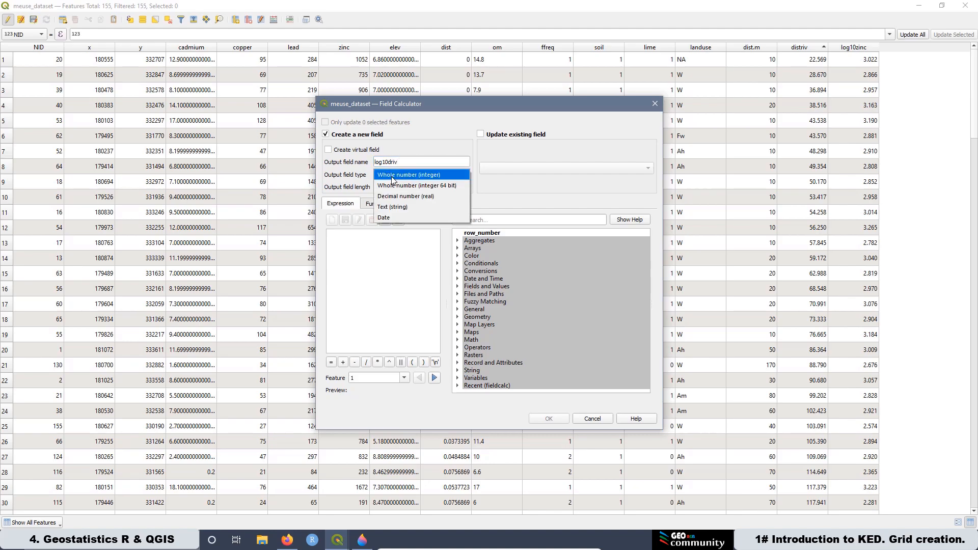
left_click(408, 199)
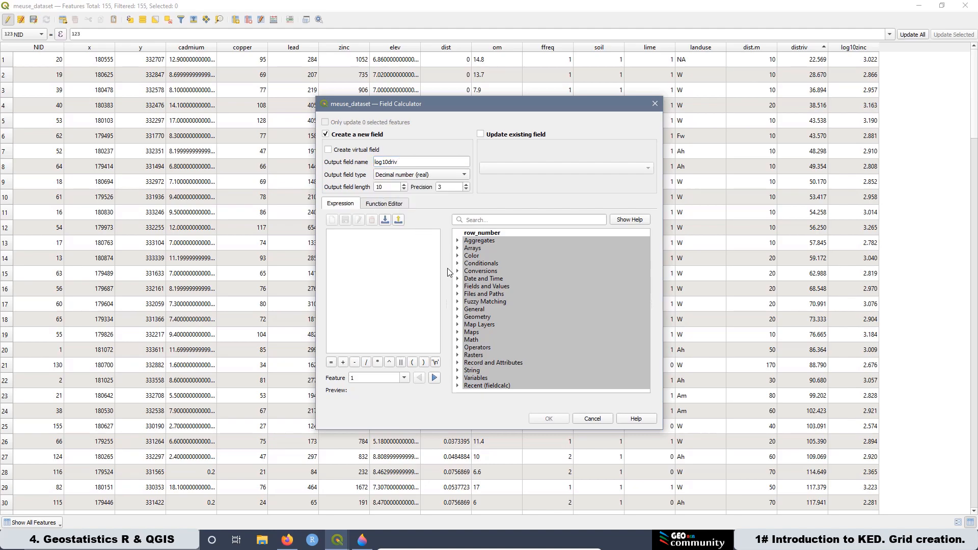
Step: Build the expression log10( "distriv" ) for the log10driv field and create the field
left_click(458, 340)
scroll(459, 344, "down", 4)
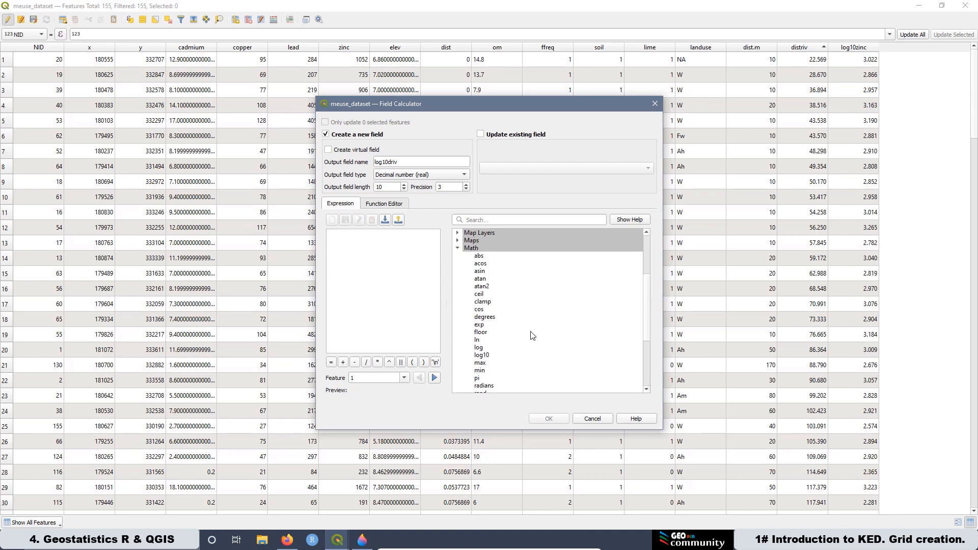
double_click(488, 357)
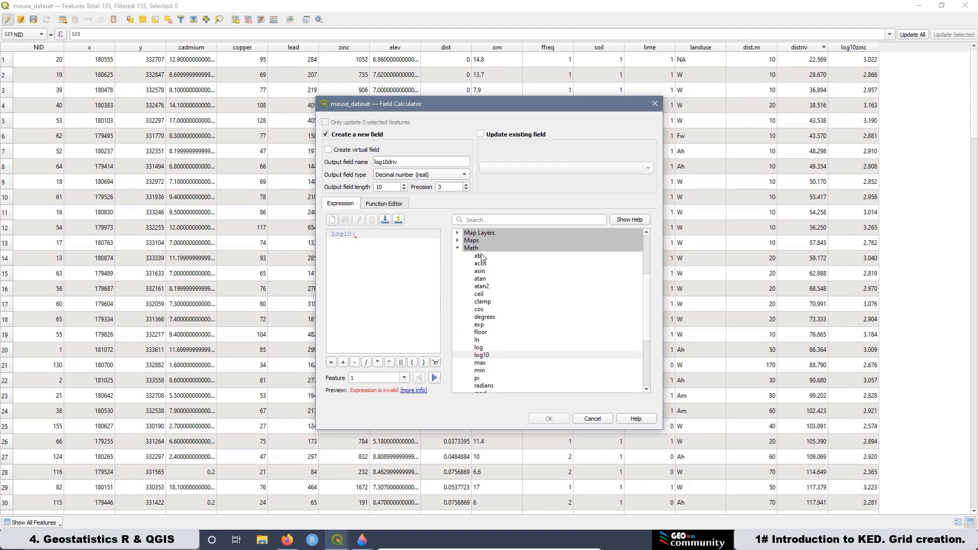
scroll(484, 283, "up", 2)
left_click(458, 242)
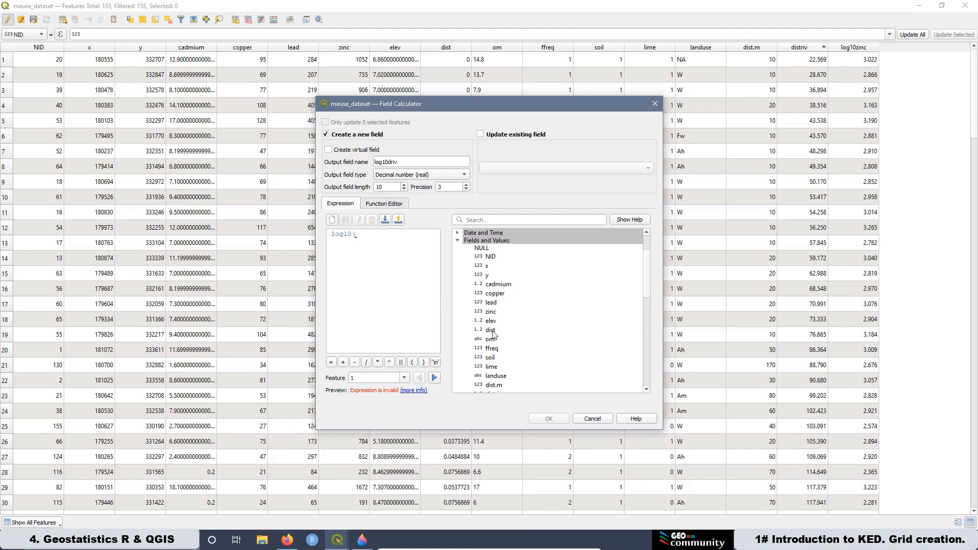
scroll(498, 351, "down", 3)
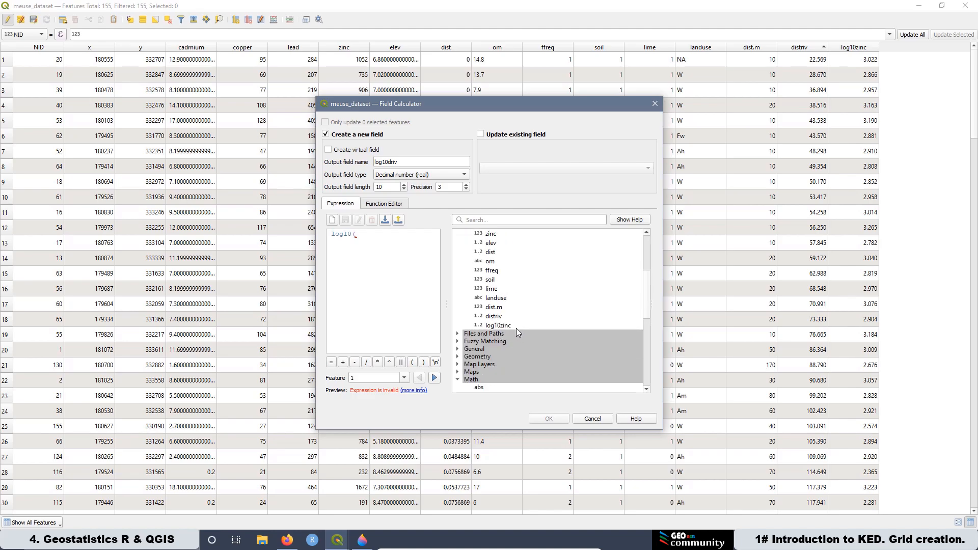
double_click(493, 317)
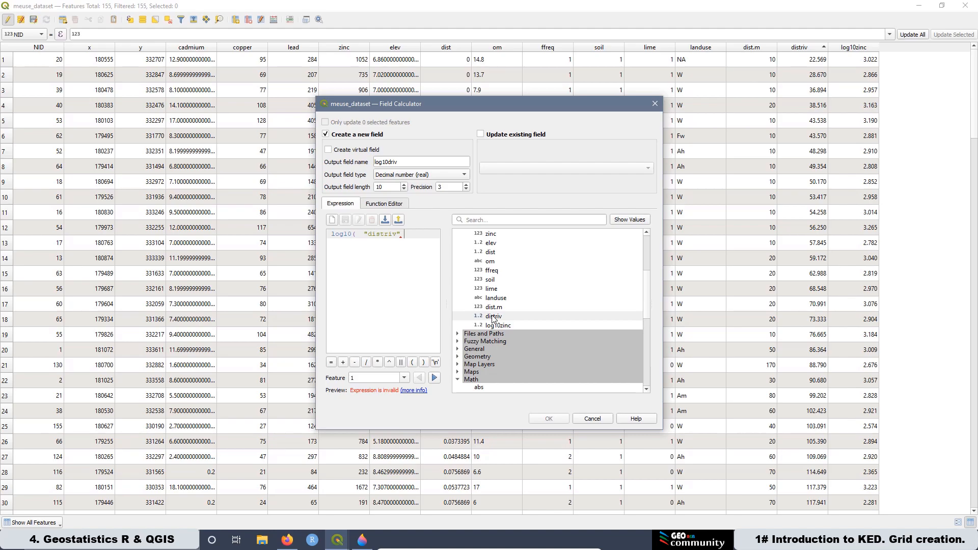
type(")")
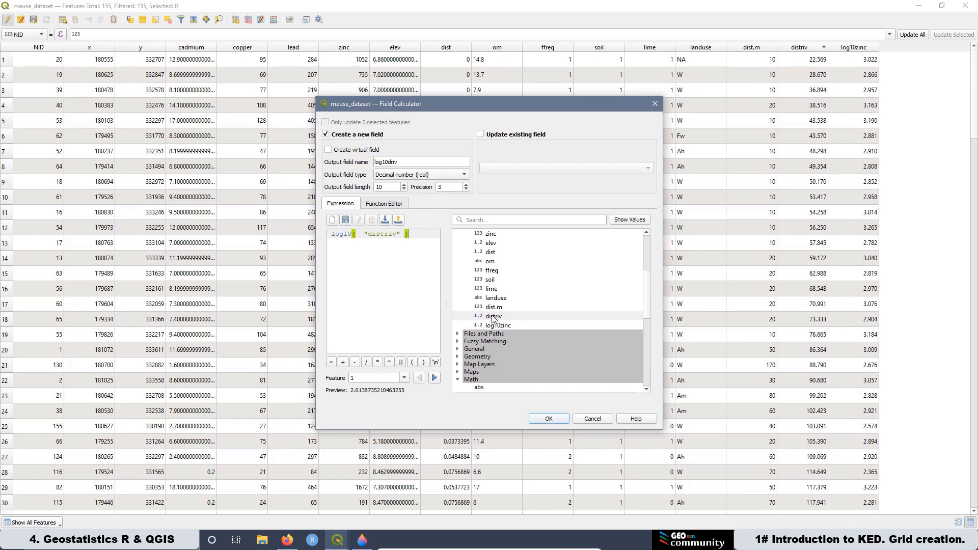
left_click(550, 419)
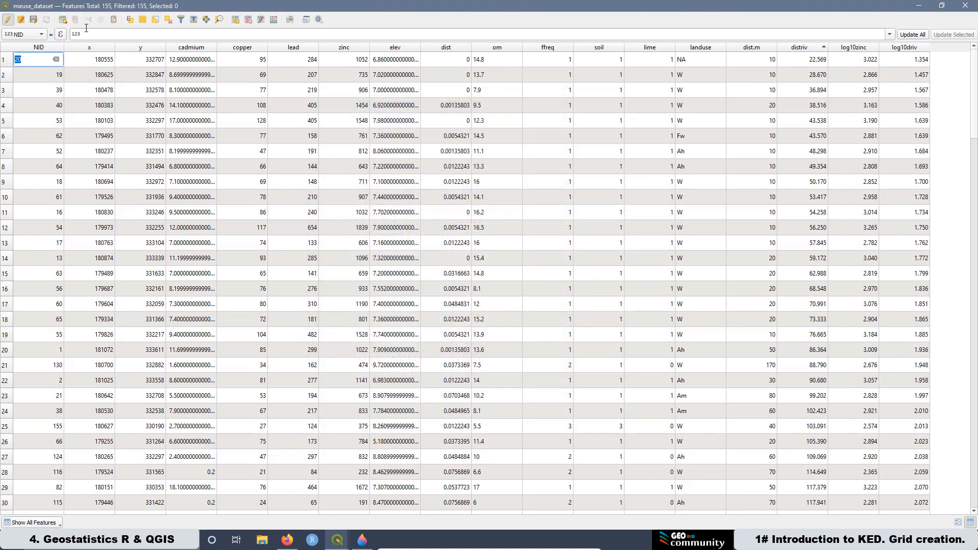
Step: Stop editing, save the changes to meuse_dataset, and close the attribute table
left_click(8, 19)
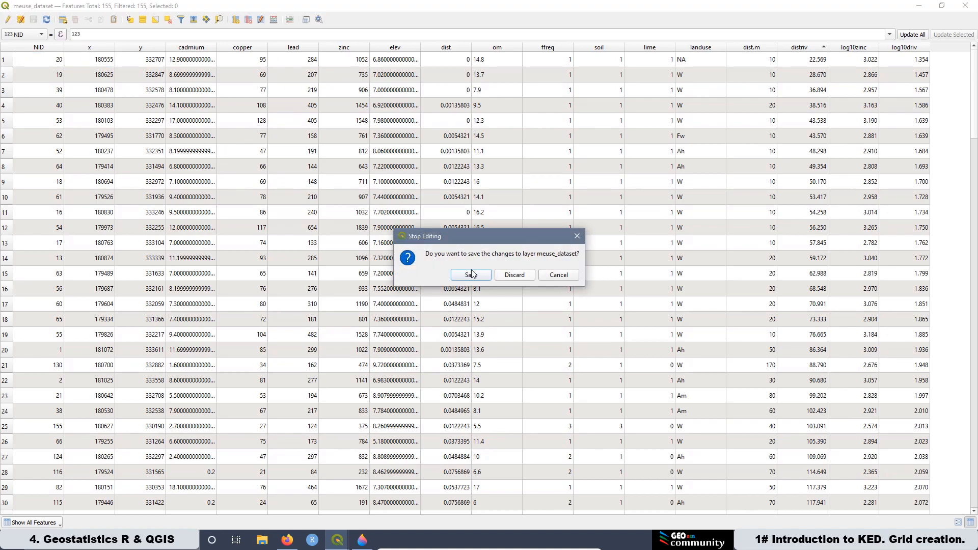
left_click(472, 275)
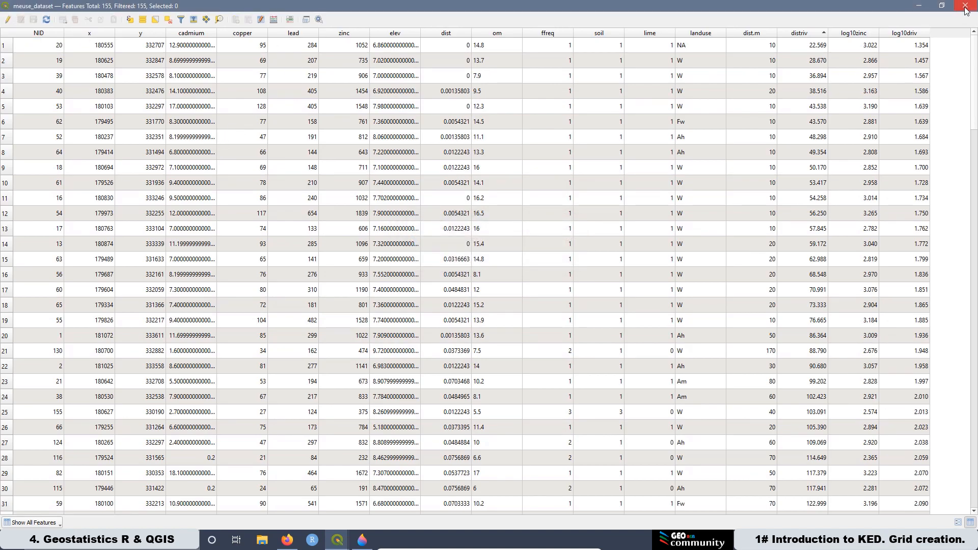
left_click(966, 6)
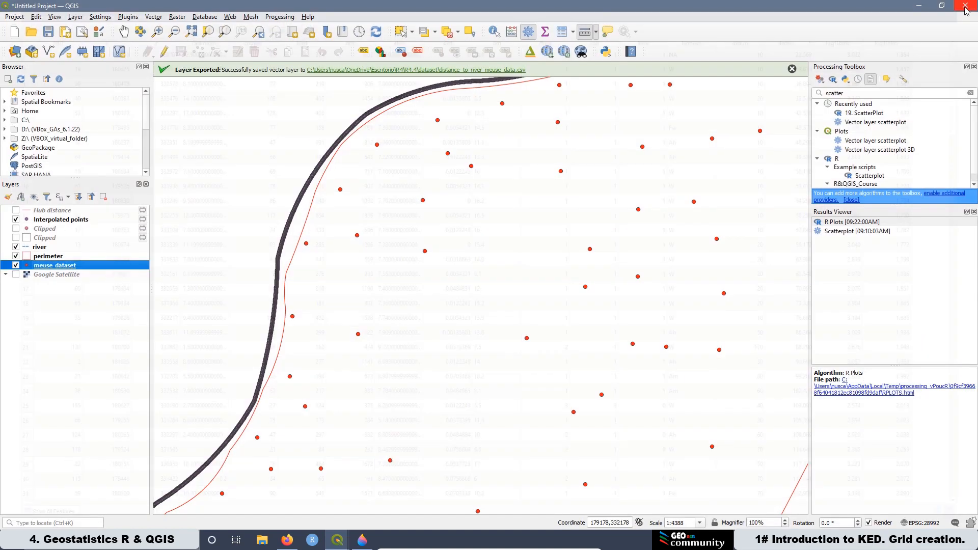
double_click(871, 176)
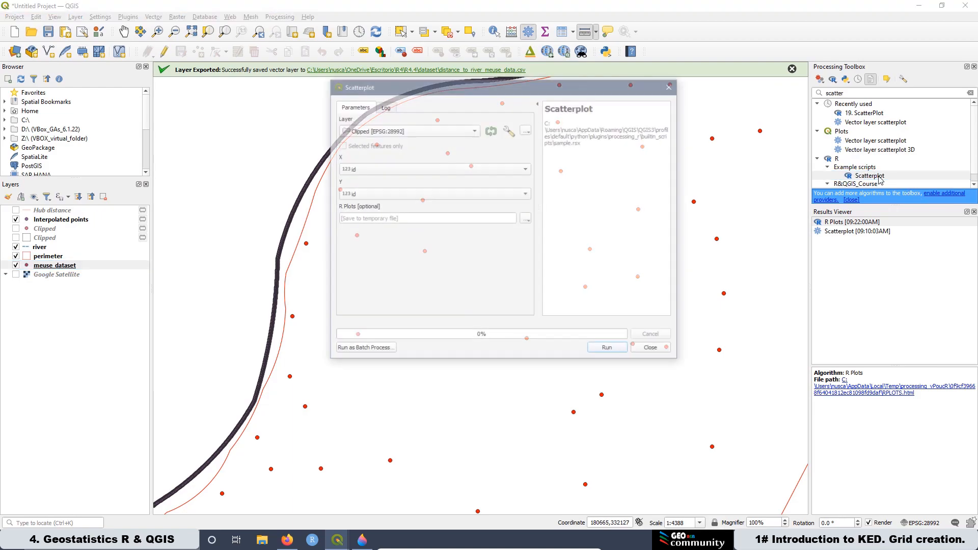
left_click(359, 131)
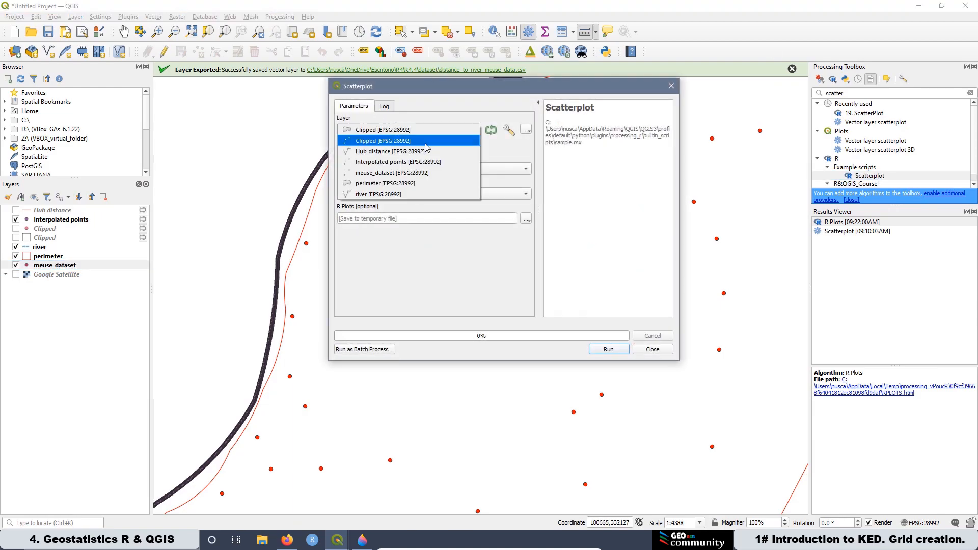
left_click(391, 173)
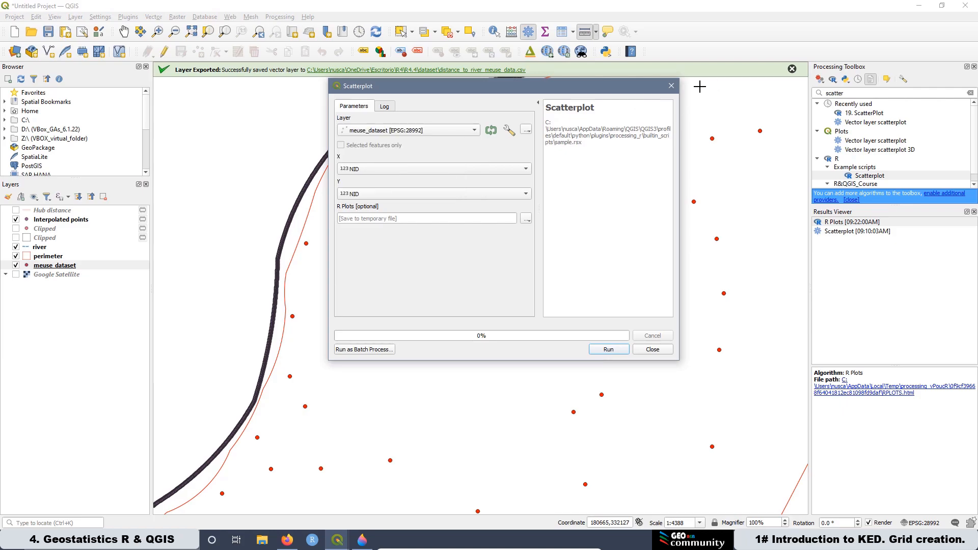
left_click(671, 86)
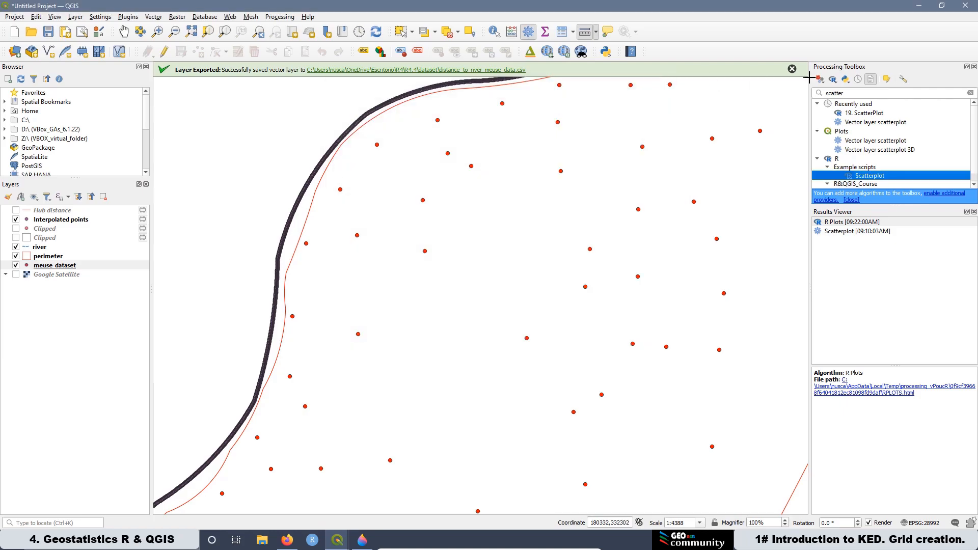
Step: Open the 19. ScatterPlot R script and set the layer to meuse_dataset, X to log10driv and Y to log10zinc
scroll(880, 162, "down", 1)
double_click(887, 183)
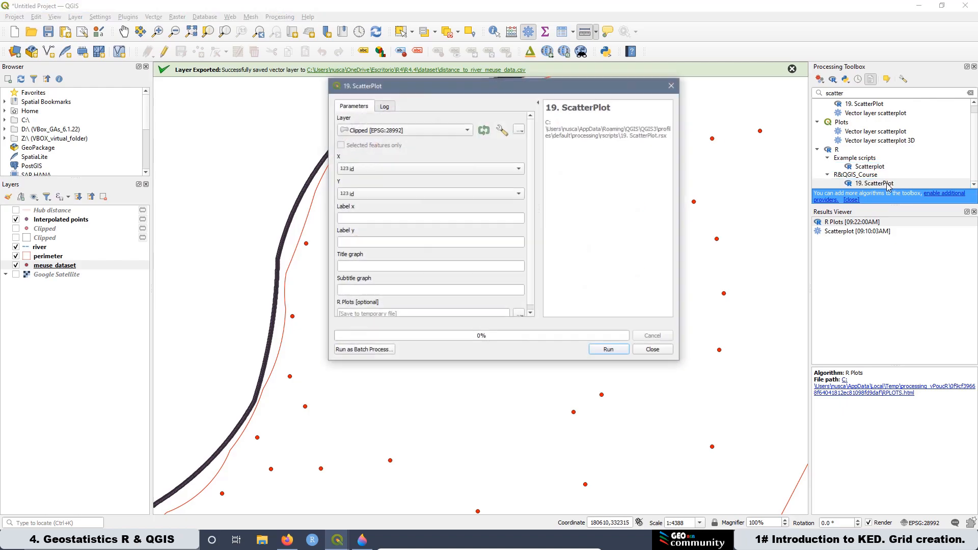
left_click(375, 132)
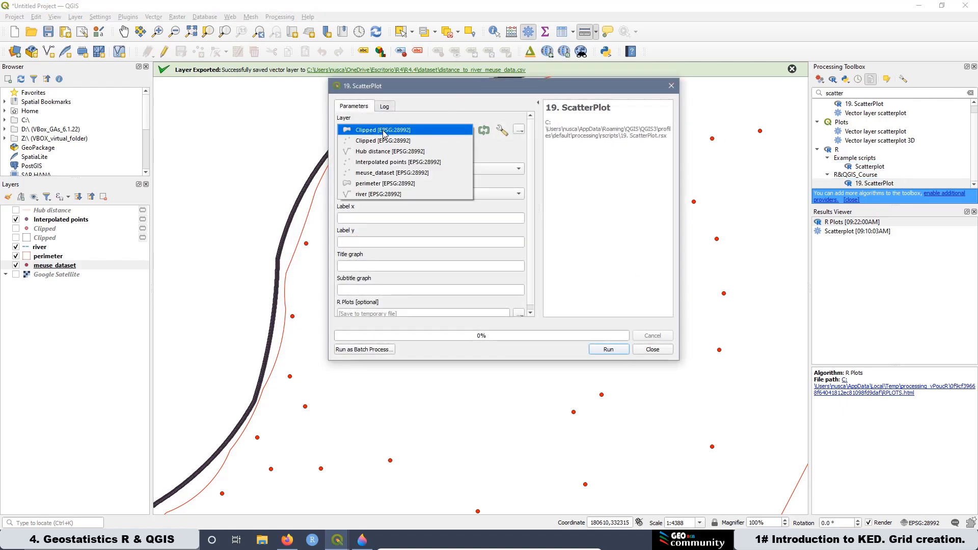
left_click(377, 174)
left_click(363, 171)
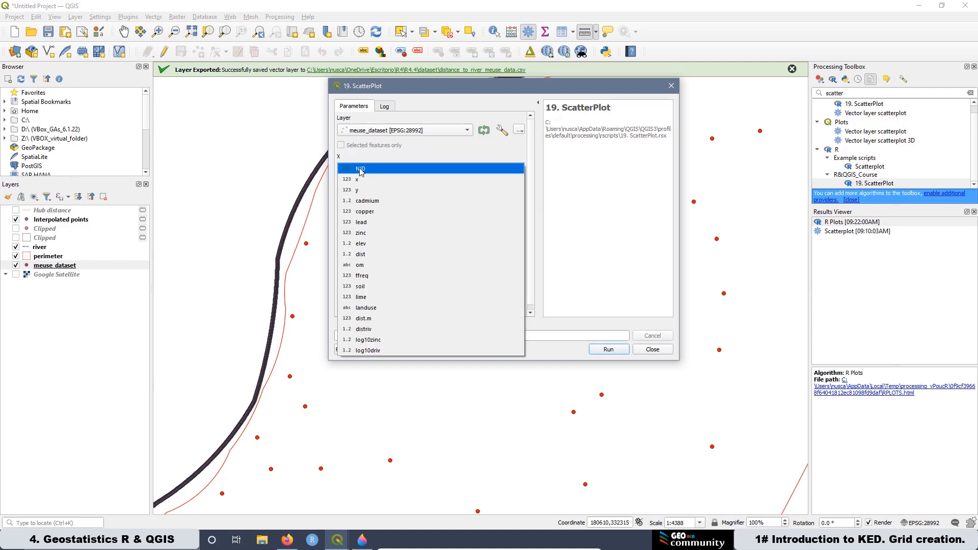
left_click(378, 350)
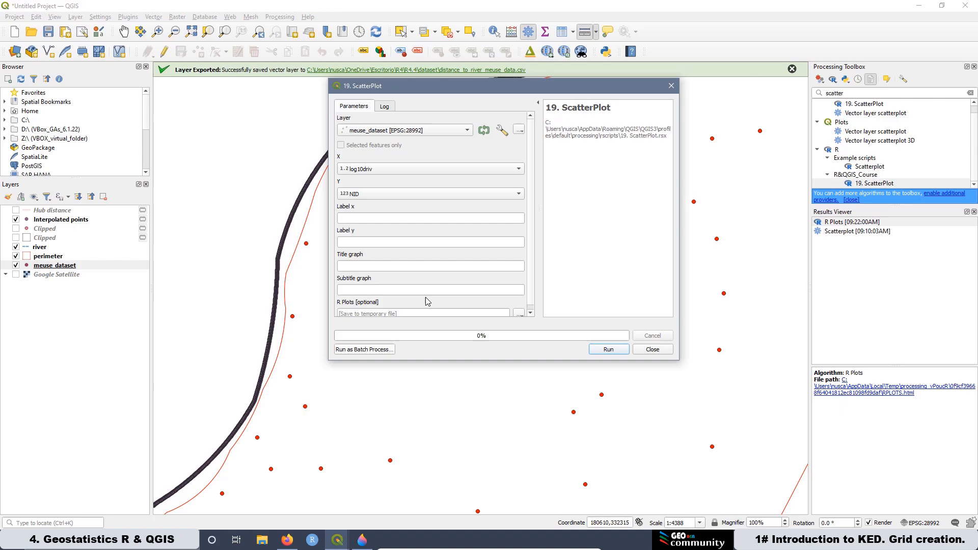
left_click(372, 195)
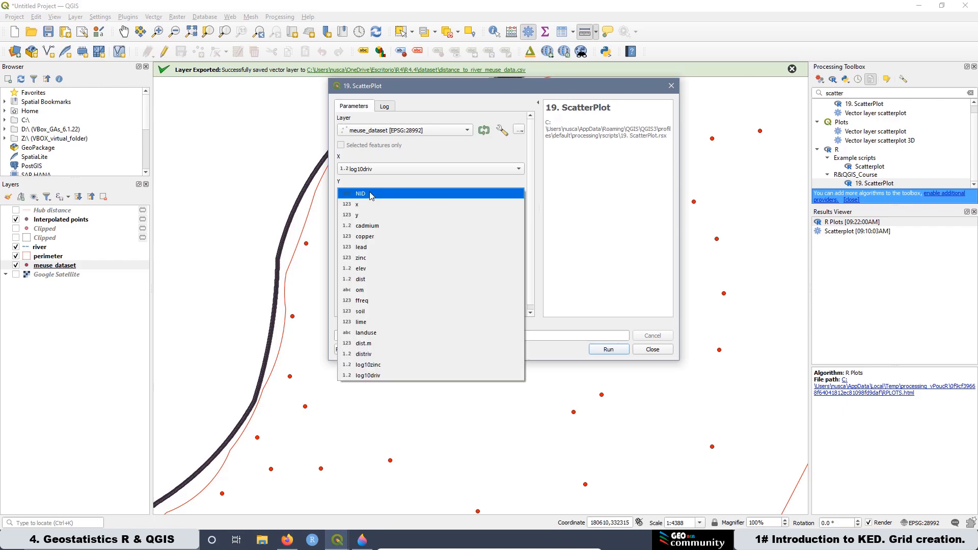
left_click(379, 365)
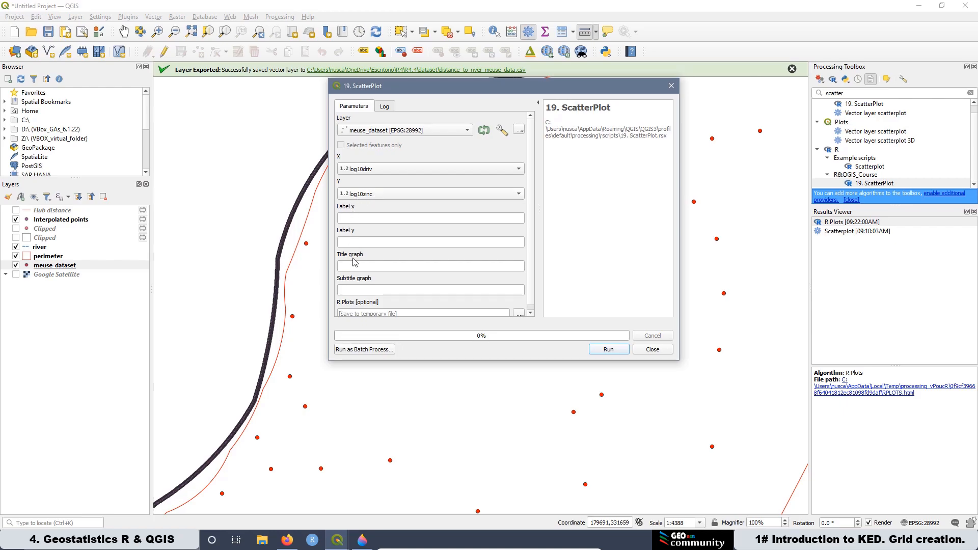
Step: Label the axes 'Log10 distance to River [m]' and 'Log10Zinc [ppm]', title 'Scatter plot Zinc Vs Dist river', subtitle 'Transformation to Log10', and run
left_click(352, 219)
type("Log10 distance to River [m]")
key("Tab")
type("Log10Zinc [ppm]")
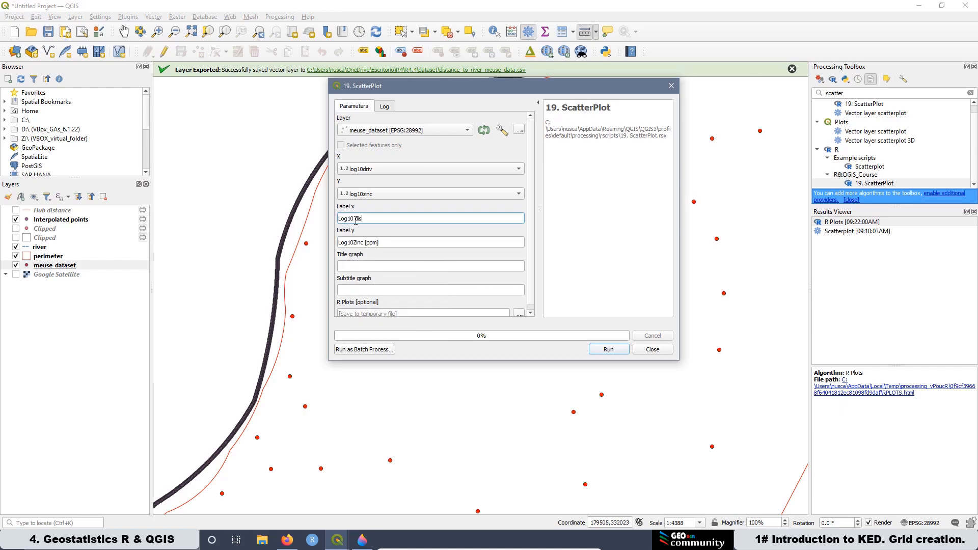
key("Tab")
type("Scatter plot Zinc Vs Dist river")
key("Tab")
type("Transformation to Log10")
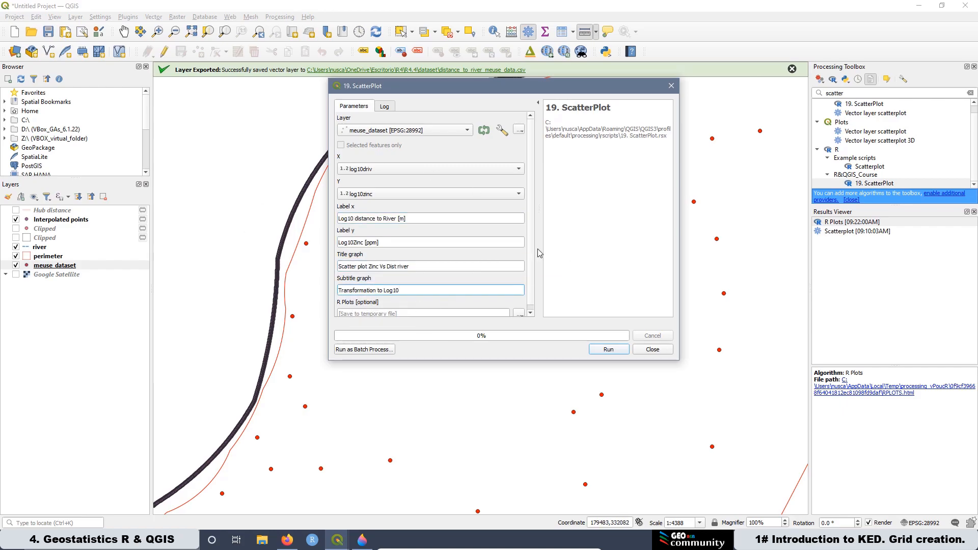
left_click(605, 352)
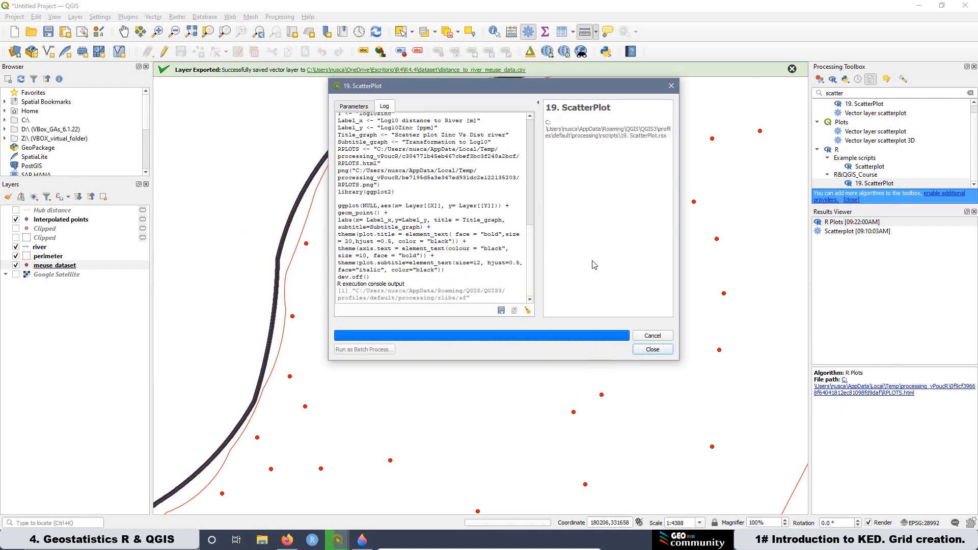
Step: Open the new R Plots result and compare it with the earlier zinc versus distance scatter plot, then close the dialog
double_click(833, 222)
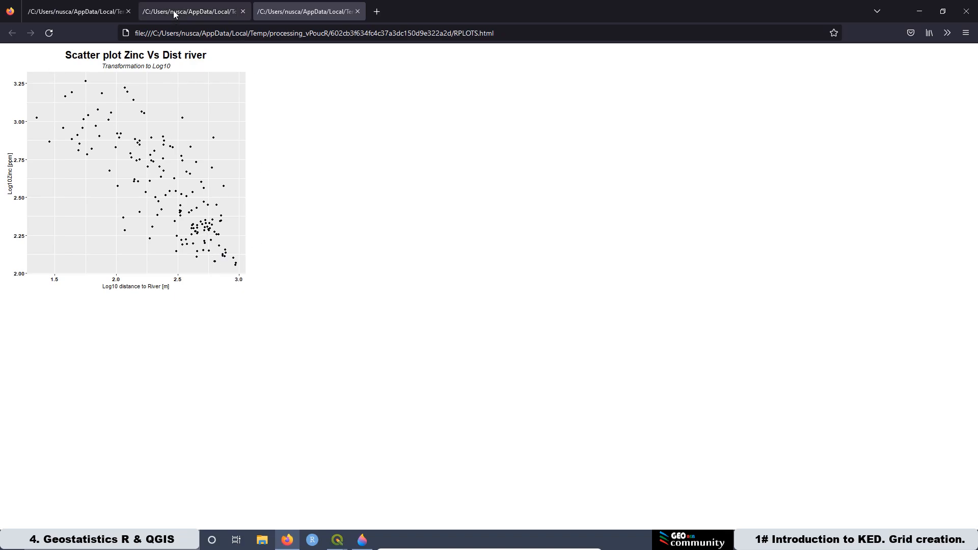
left_click(188, 14)
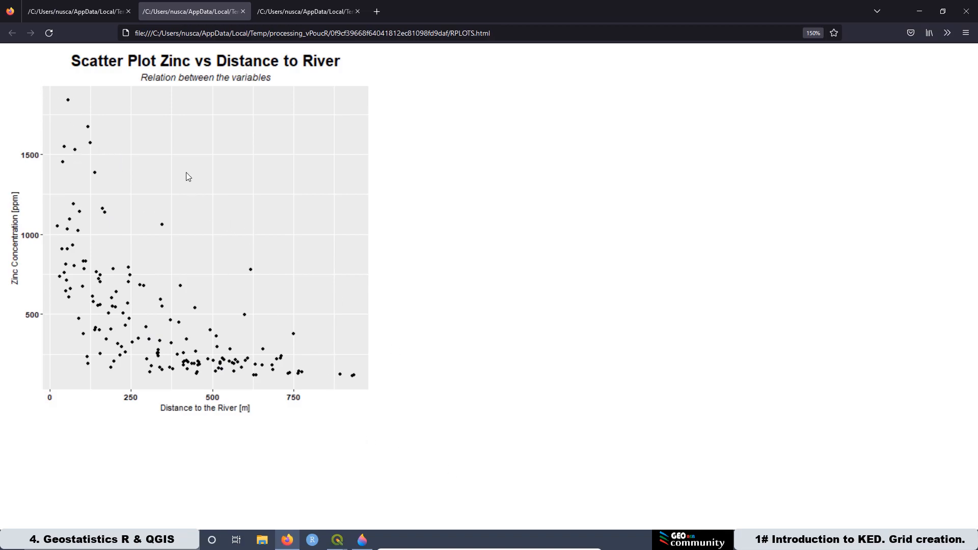
left_click(289, 14)
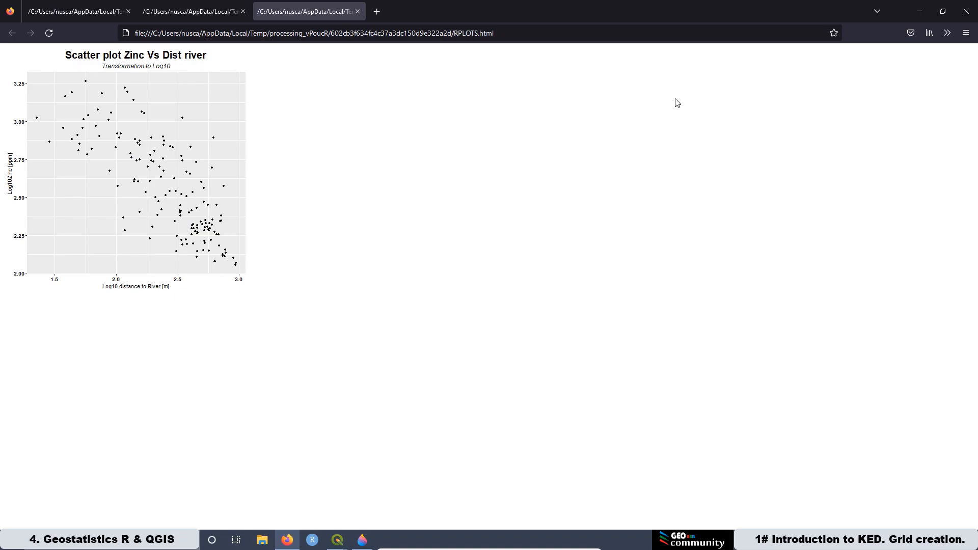
left_click(920, 11)
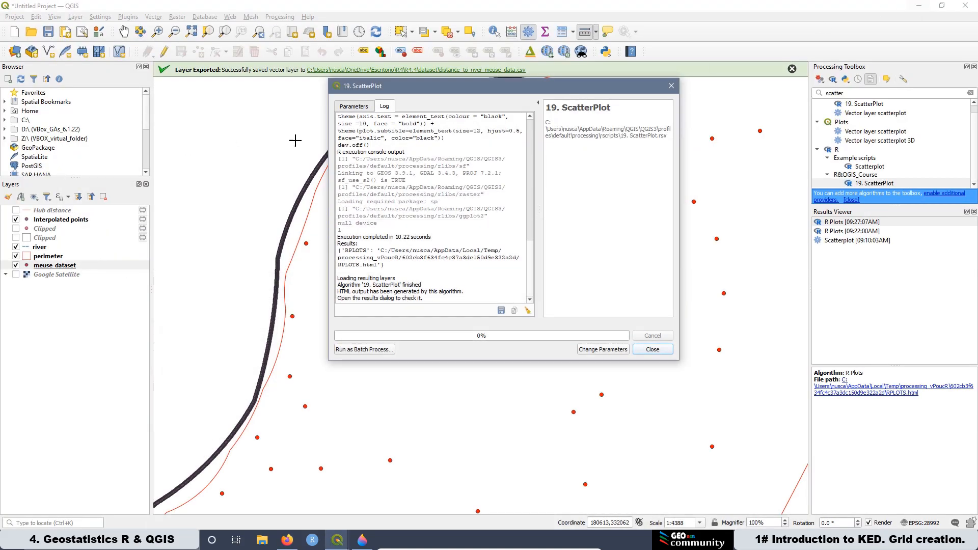
left_click(671, 87)
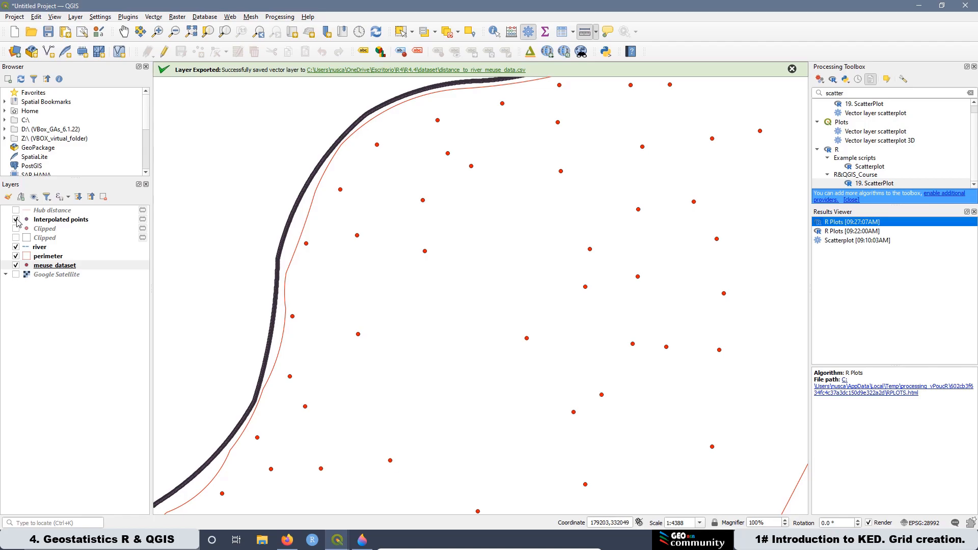
Step: Hide meuse_dataset, show the Clipped grid points layer, and glance at its attribute table
left_click(16, 264)
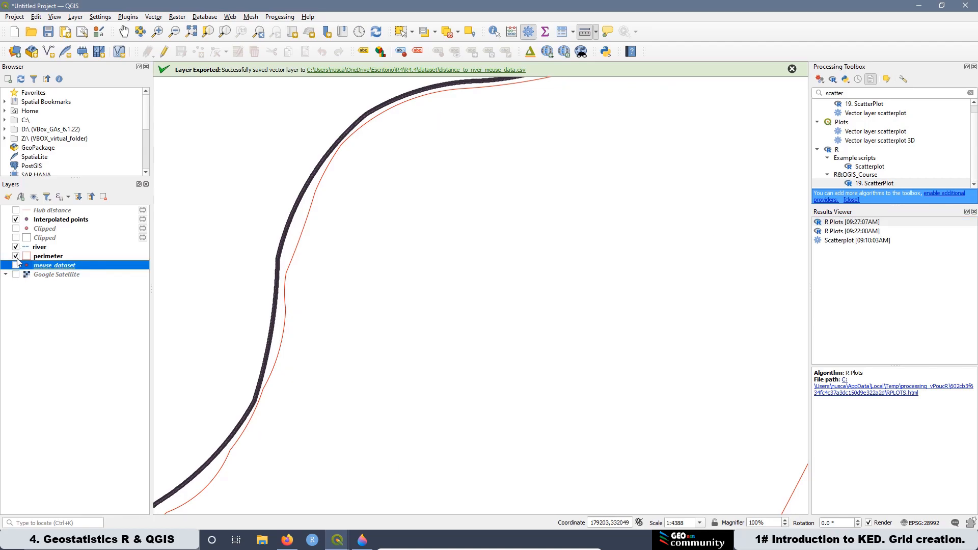
left_click(15, 229)
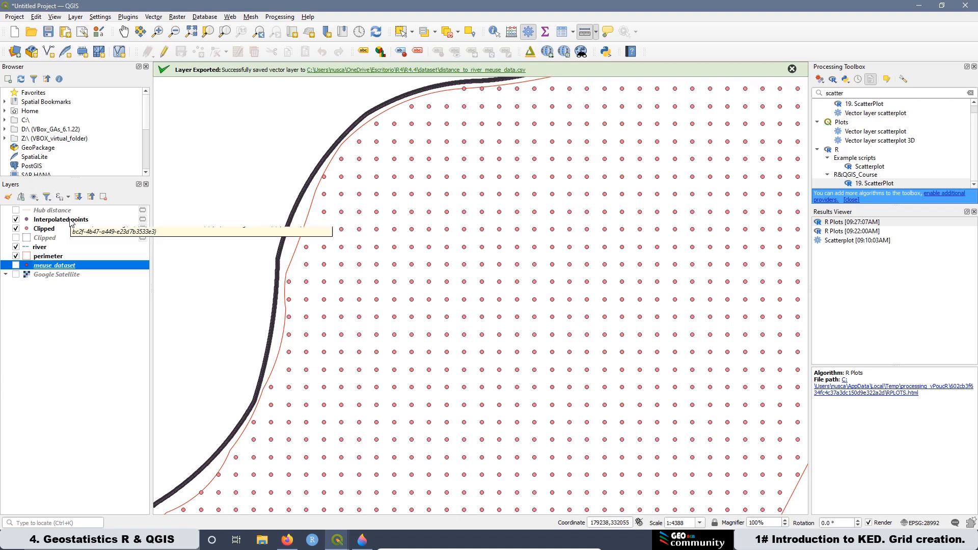
left_click(44, 232)
right_click(44, 232)
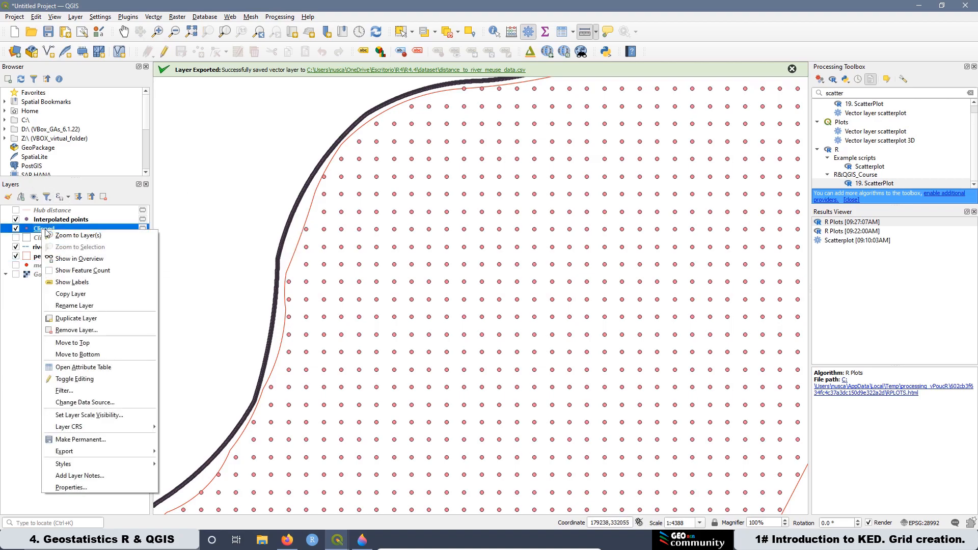
left_click(85, 368)
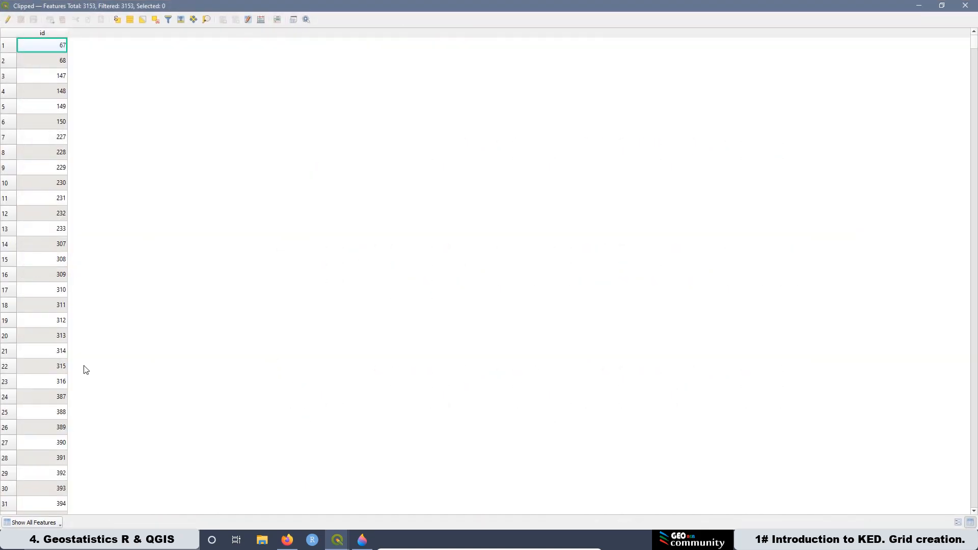
left_click(965, 5)
Step: Open the Clipped attribute table, start editing, and open the Field Calculator
right_click(76, 230)
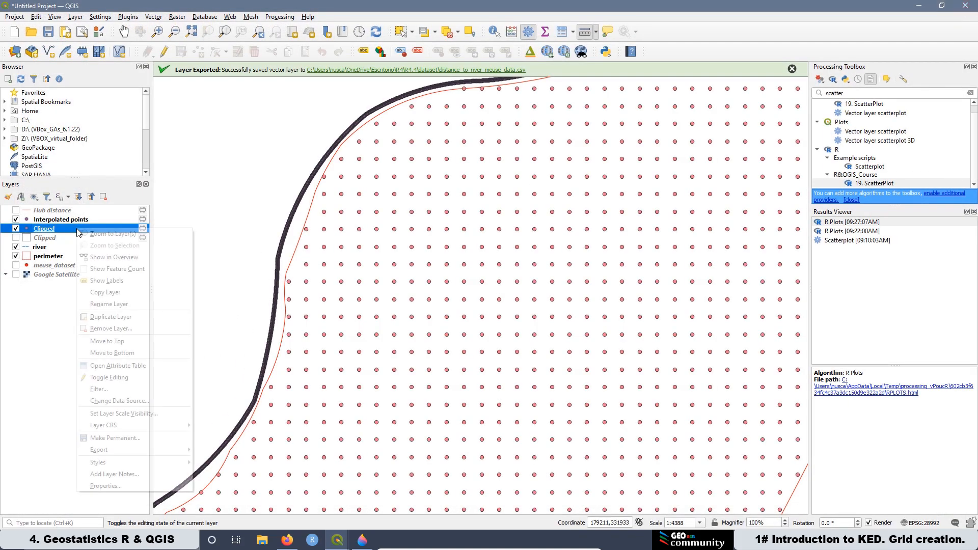
left_click(115, 367)
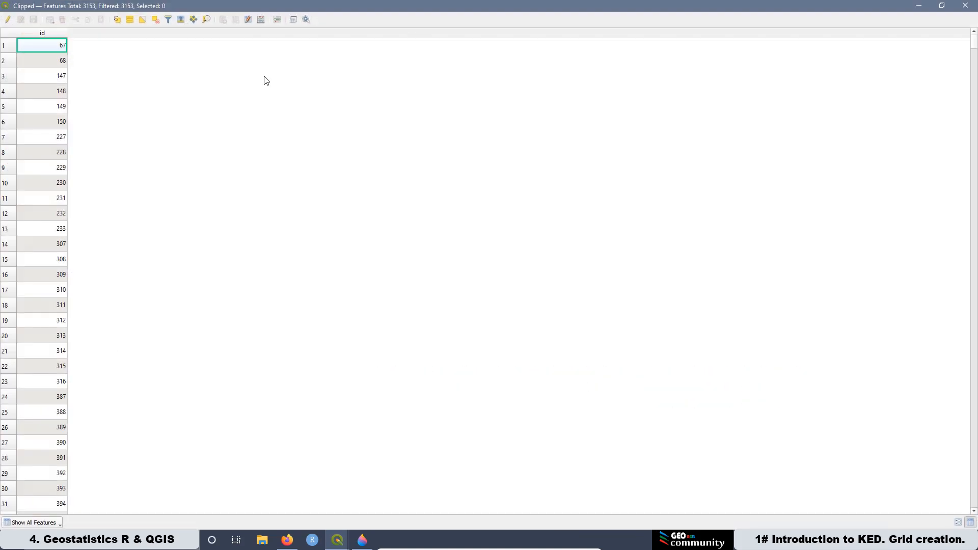
left_click(8, 21)
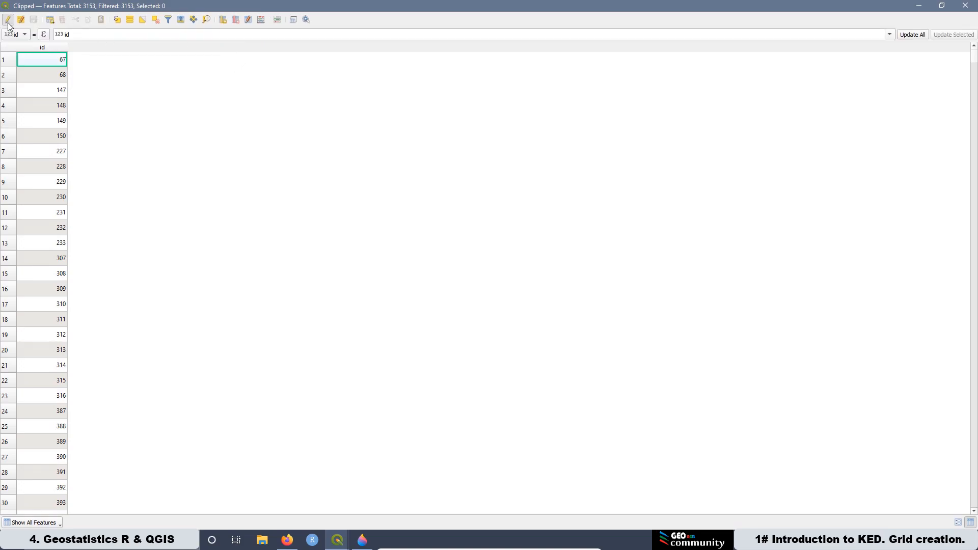
left_click(261, 20)
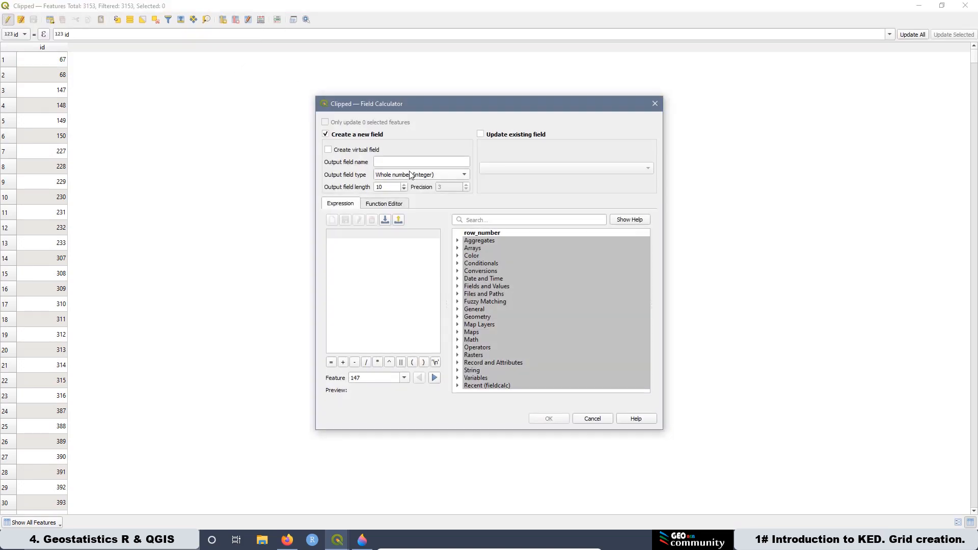
Step: Create a Decimal number (real) field named x calculated with the expression $x
left_click(380, 160)
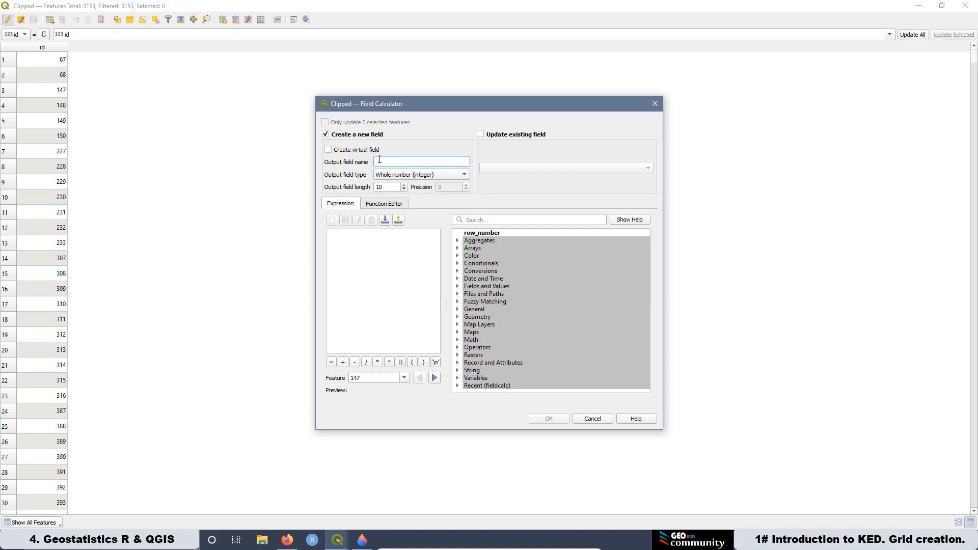
left_click(392, 175)
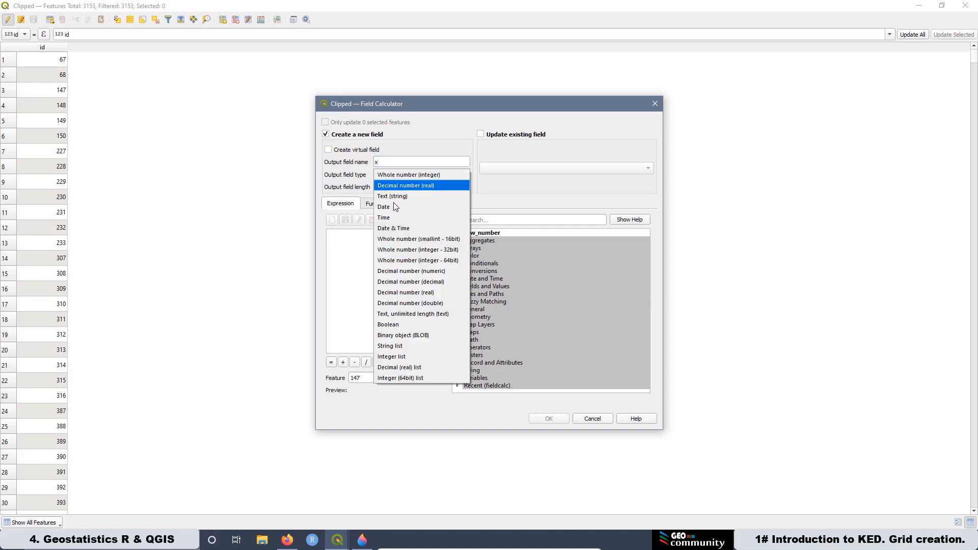
left_click(395, 187)
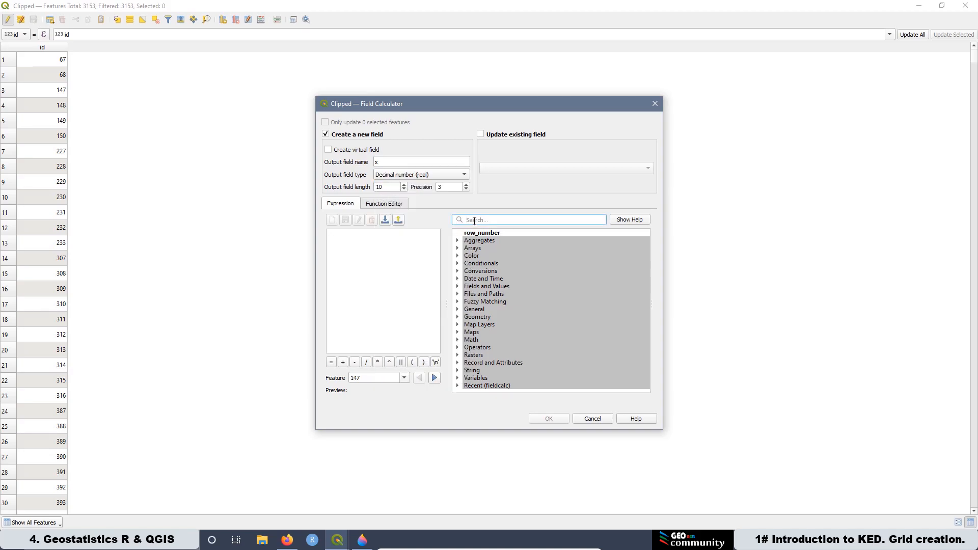
type("$")
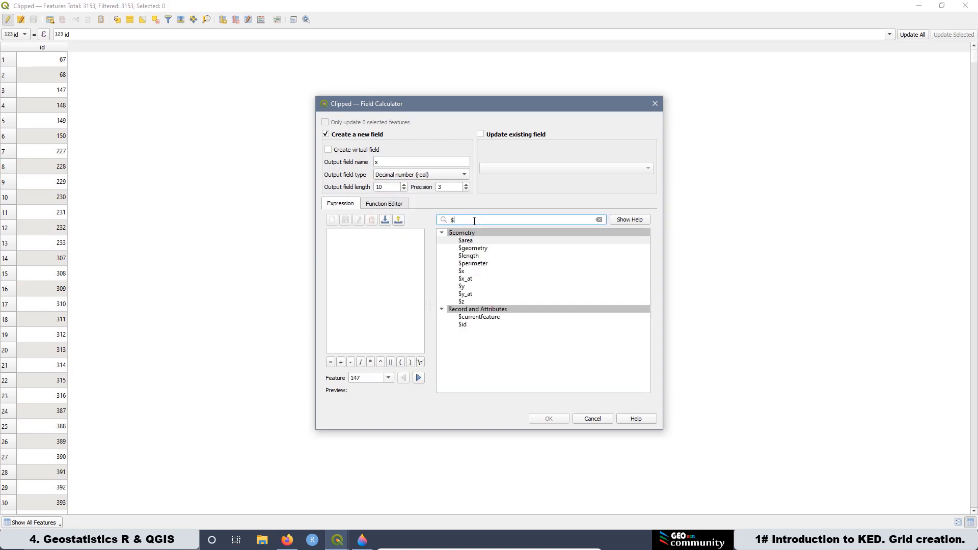
type("x")
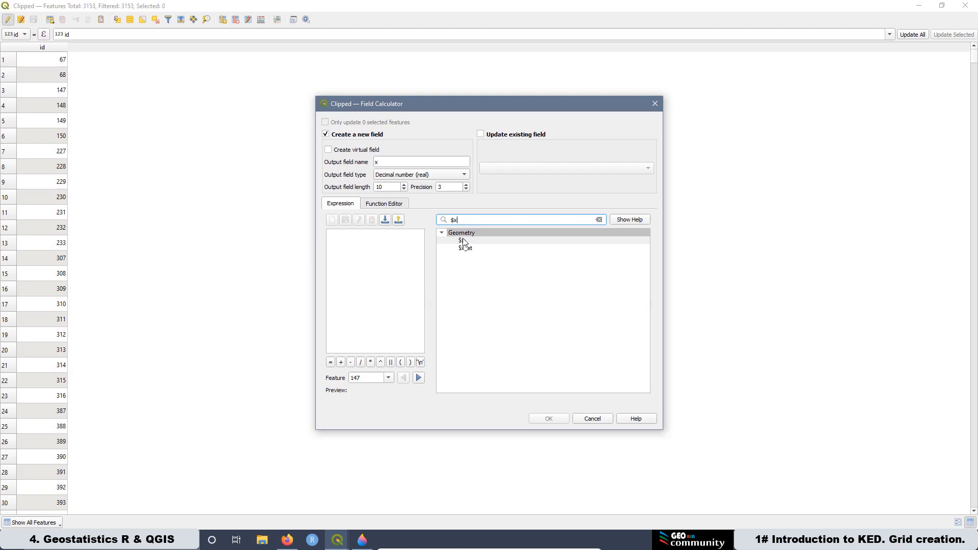
left_click(464, 242)
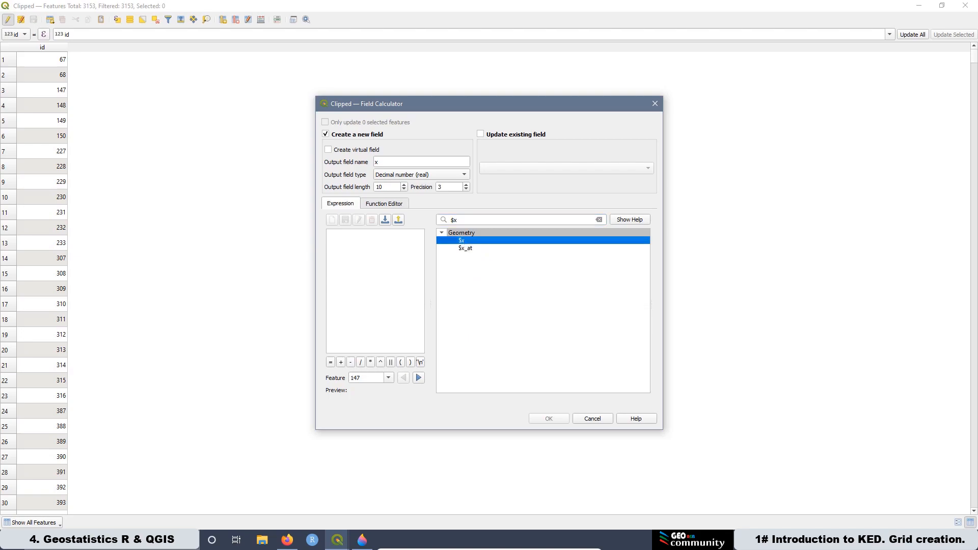
left_click(633, 221)
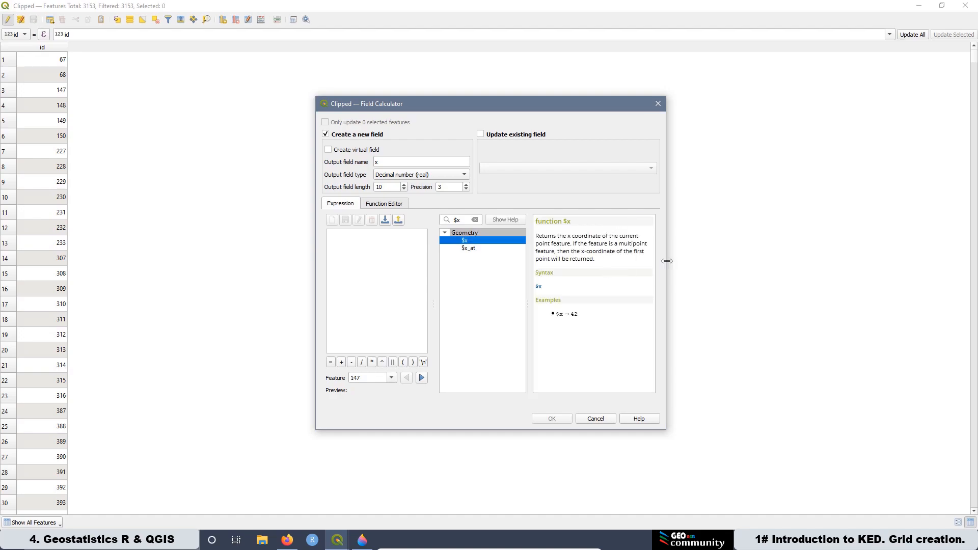
left_click_drag(667, 260, 788, 252)
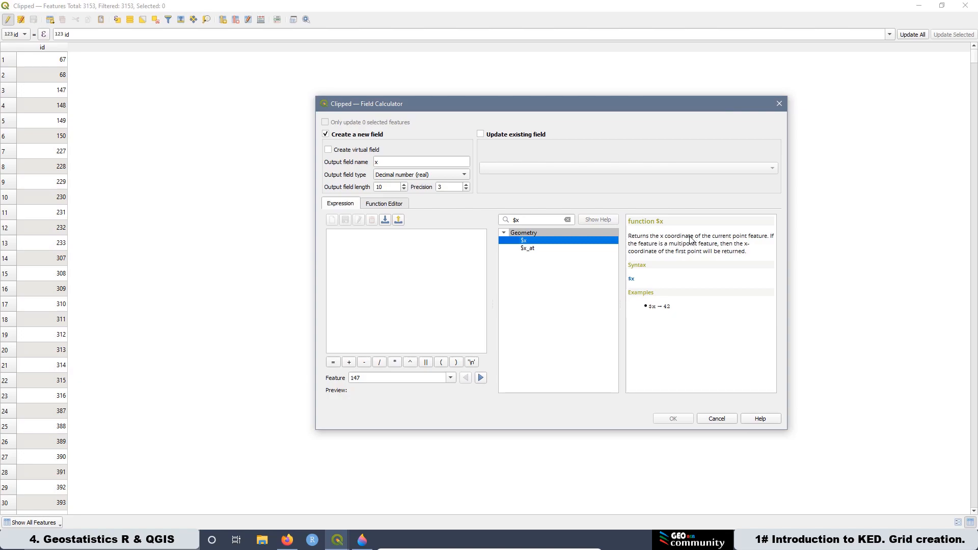
double_click(522, 240)
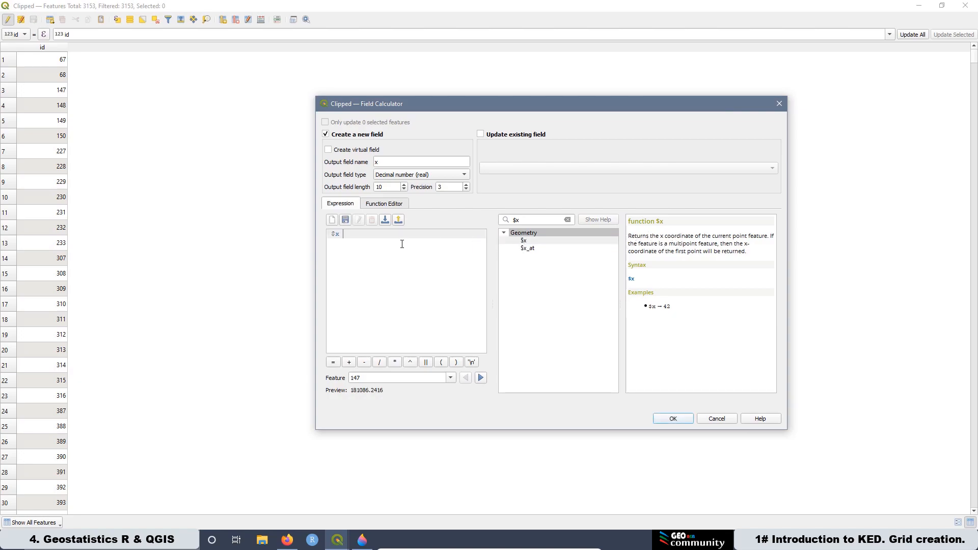
left_click(669, 418)
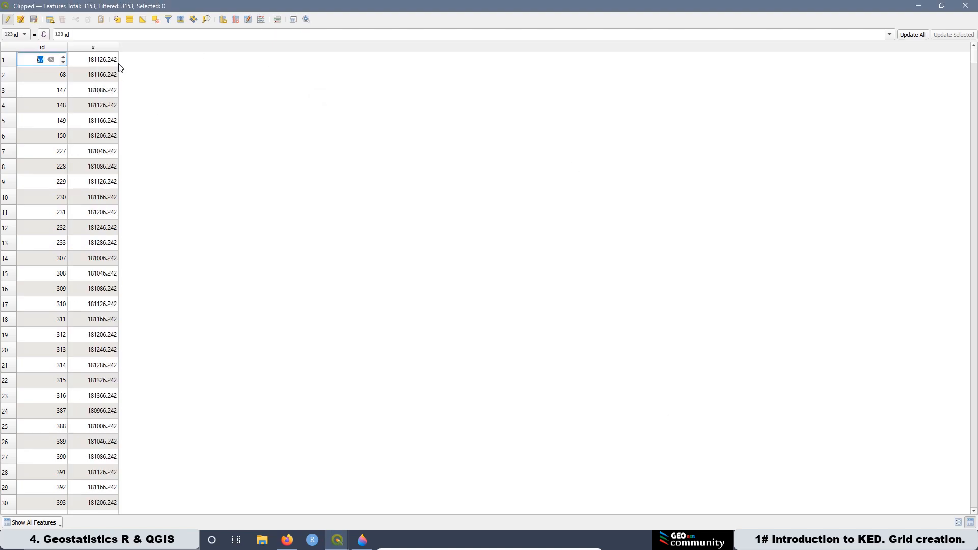
Step: Create a whole number field named y in the Clipped layer, calculated with the expression $y
left_click(261, 21)
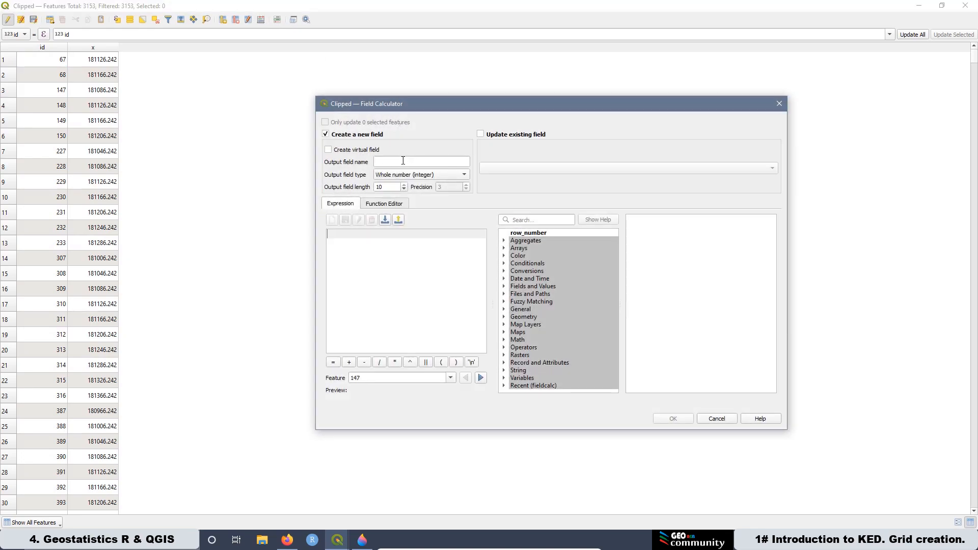
left_click(403, 161)
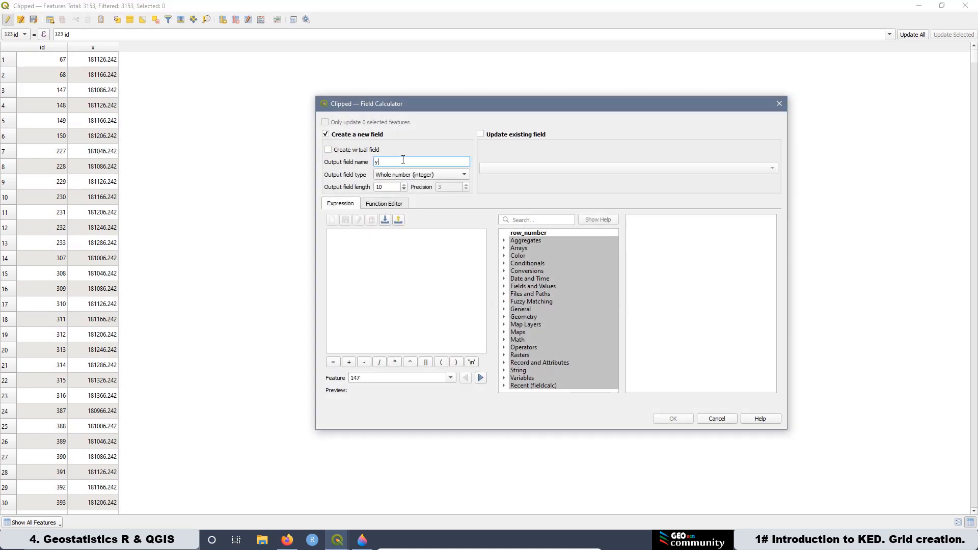
left_click(523, 222)
type("$")
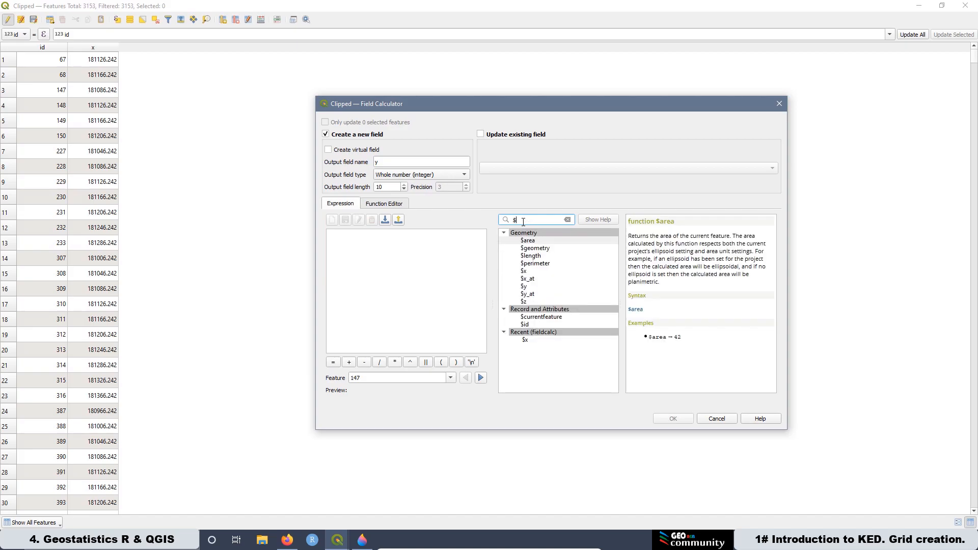
type("y")
left_click(530, 242)
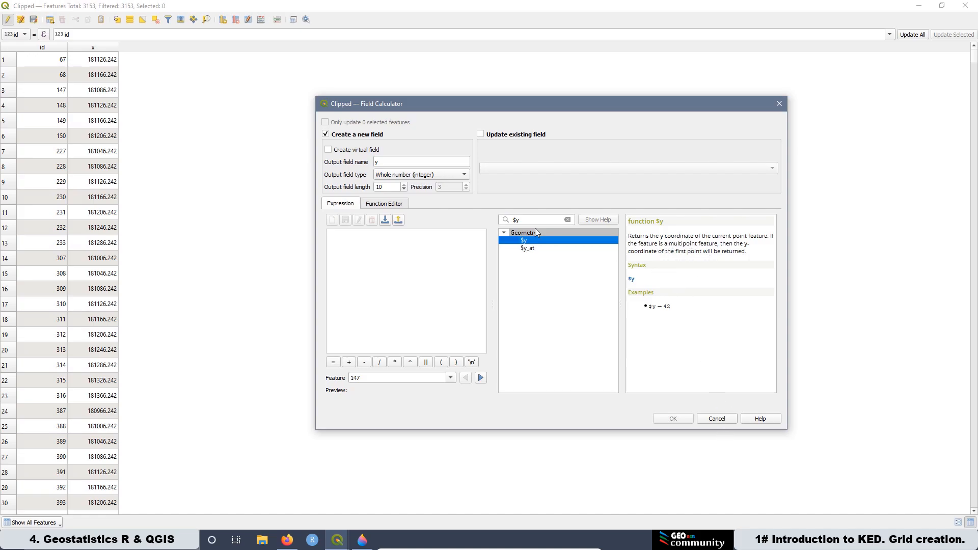
double_click(531, 241)
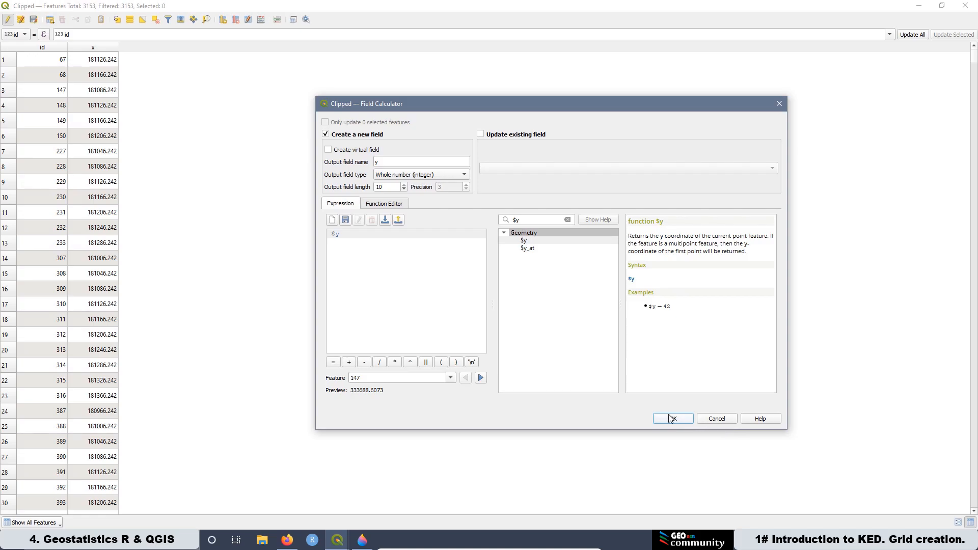
left_click(669, 419)
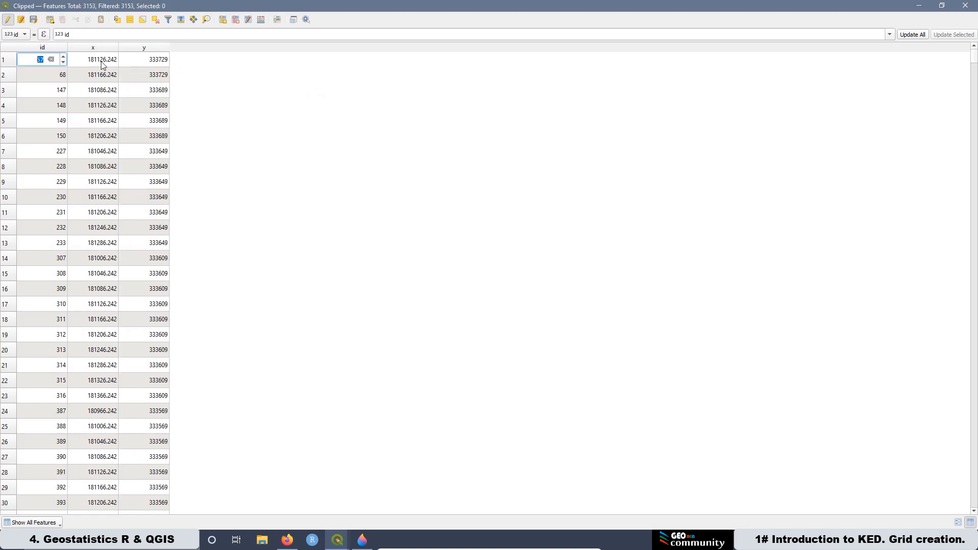
Step: Stop editing, save the changes to the Clipped layer, and close its attribute table
left_click(8, 20)
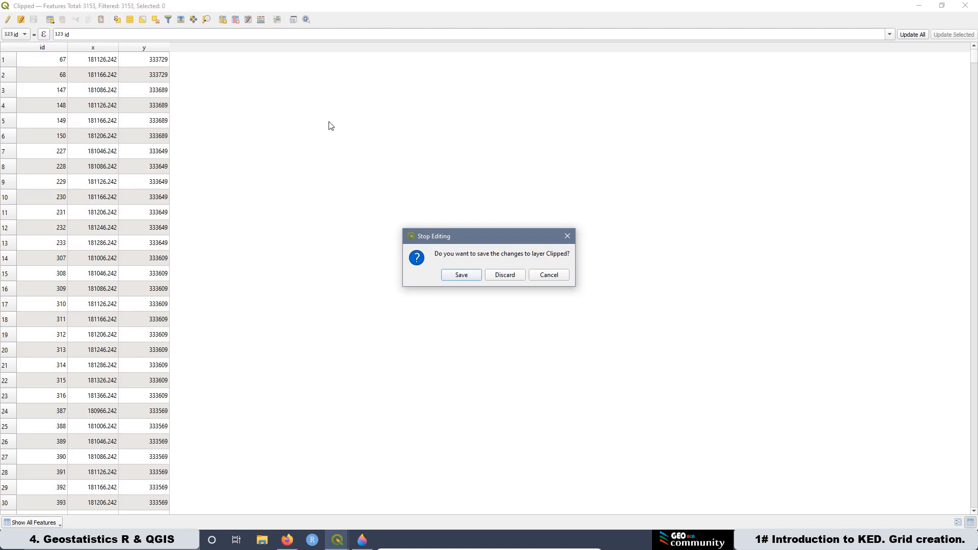
left_click(451, 277)
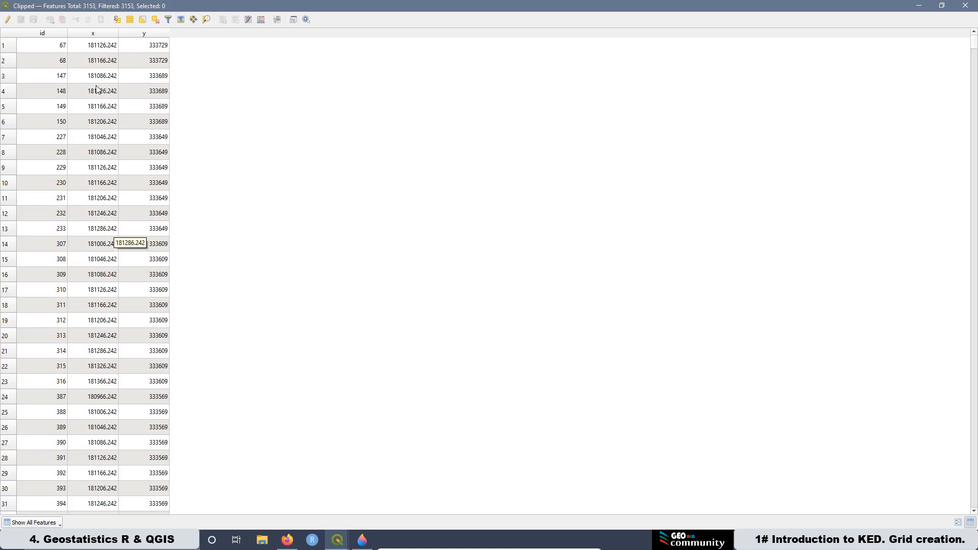
left_click(919, 5)
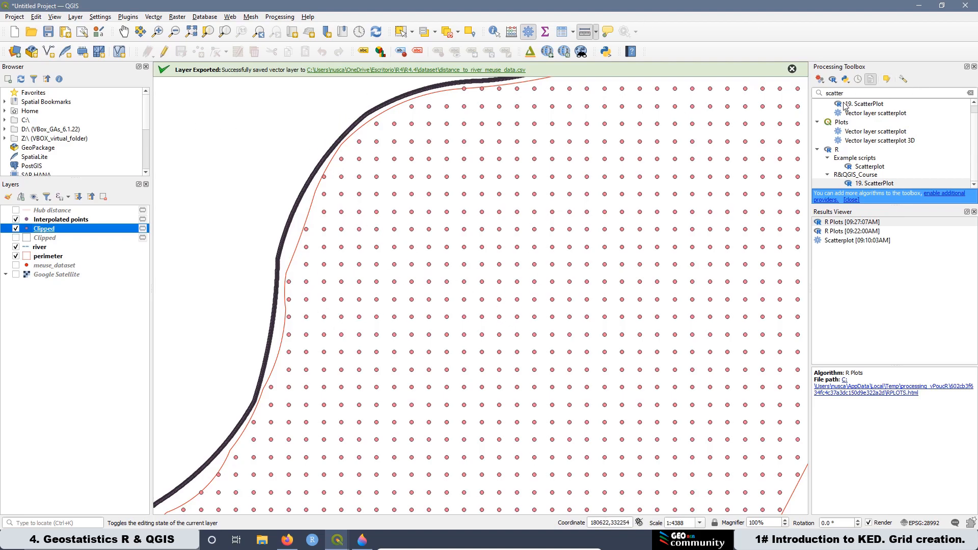
Step: Run Distance to nearest hub (line to hub) with the Clipped points as source, Interpolated points as hubs, in meters
left_click(856, 92)
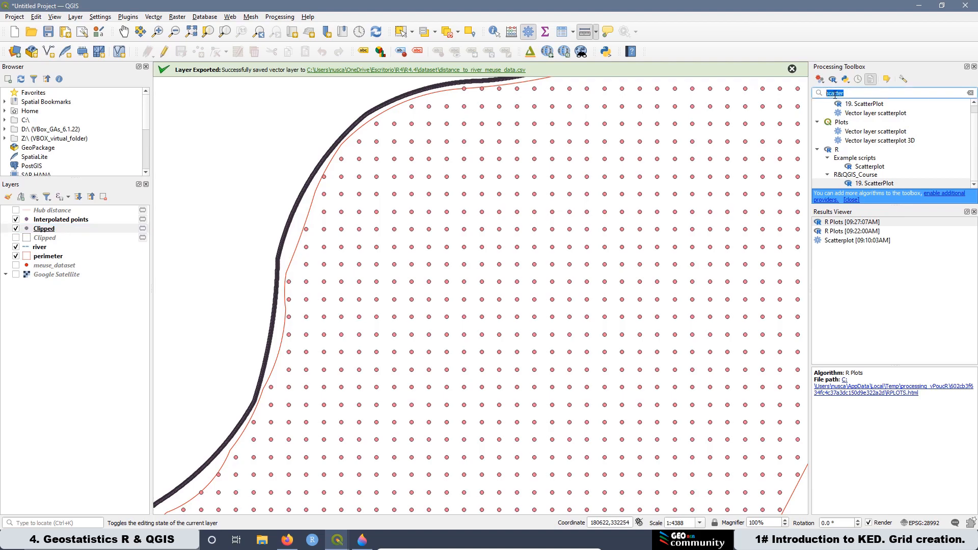
right_click(836, 95)
left_click(854, 145)
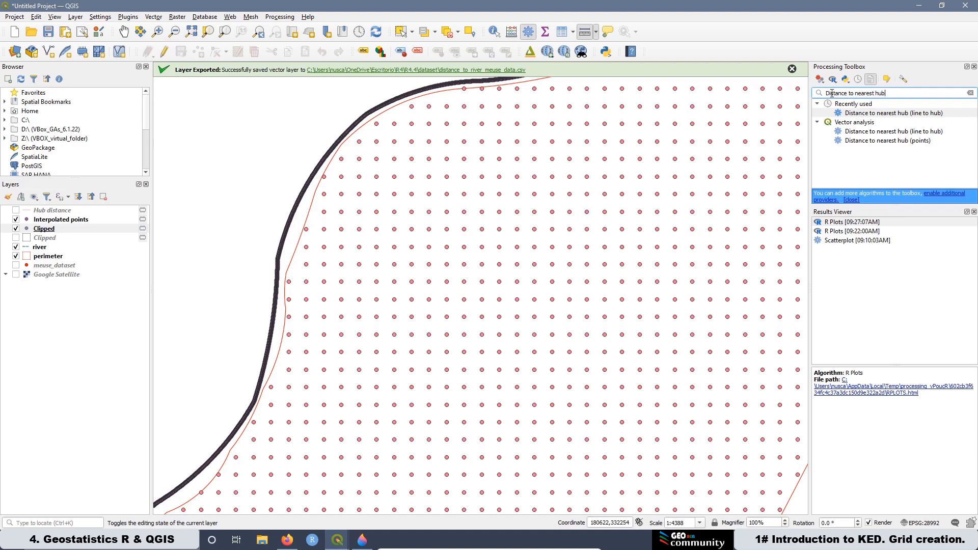
double_click(894, 114)
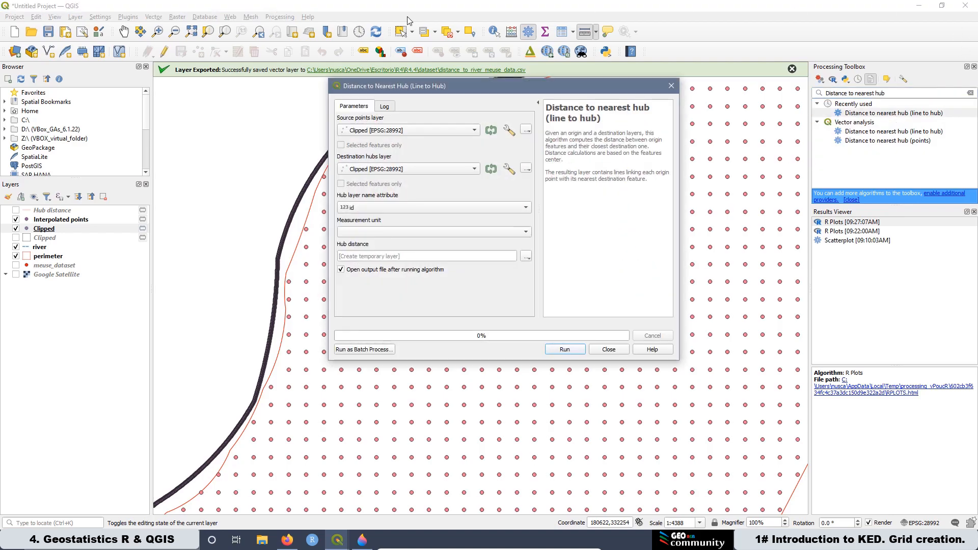
left_click(360, 132)
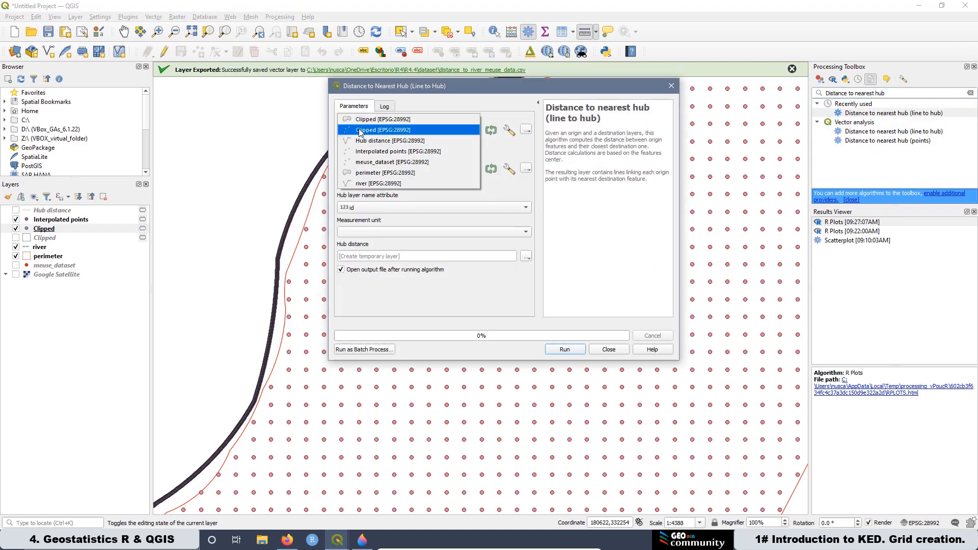
left_click(376, 130)
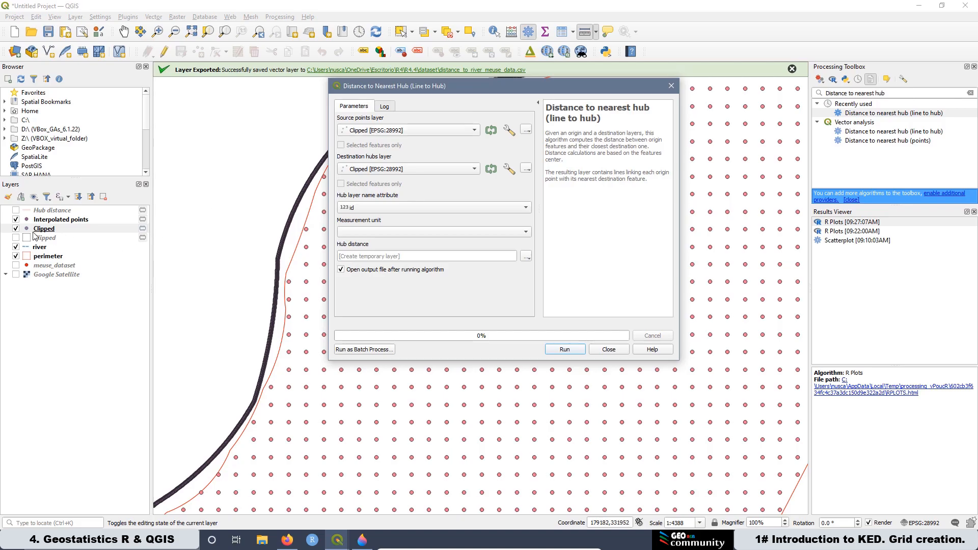
left_click(365, 170)
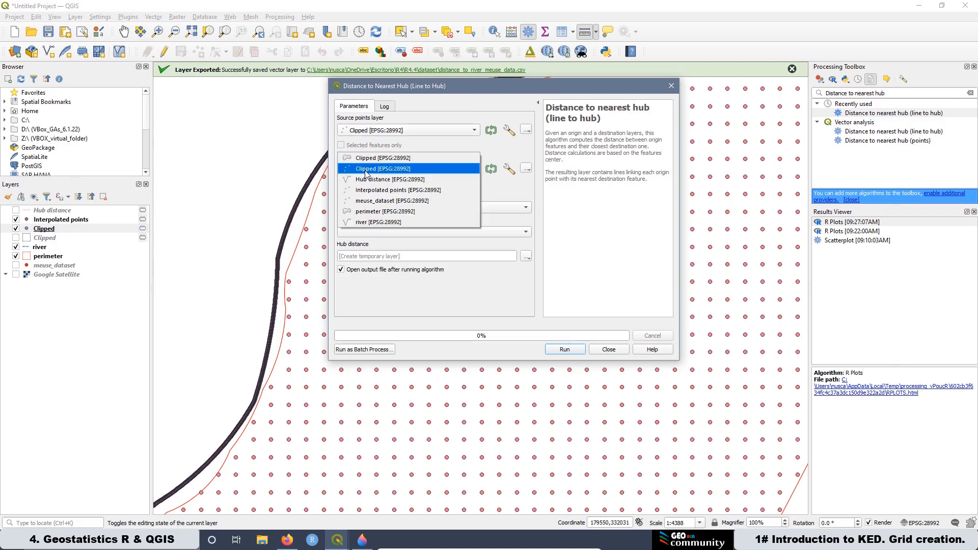
left_click(397, 190)
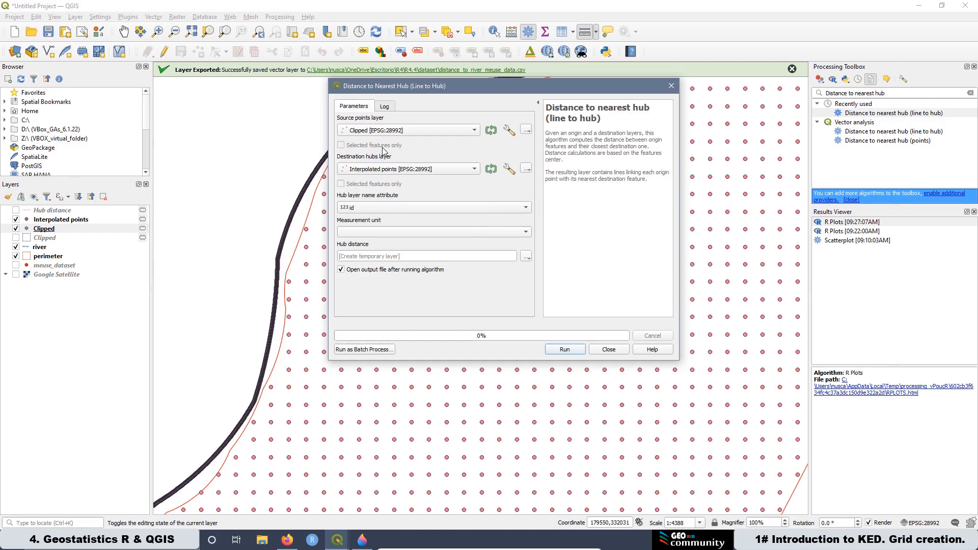
left_click(364, 233)
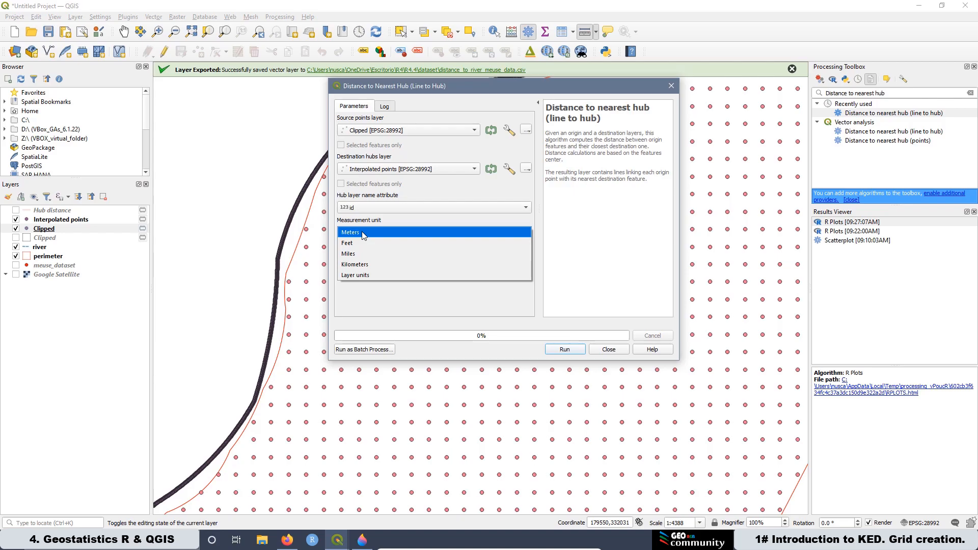
left_click(364, 234)
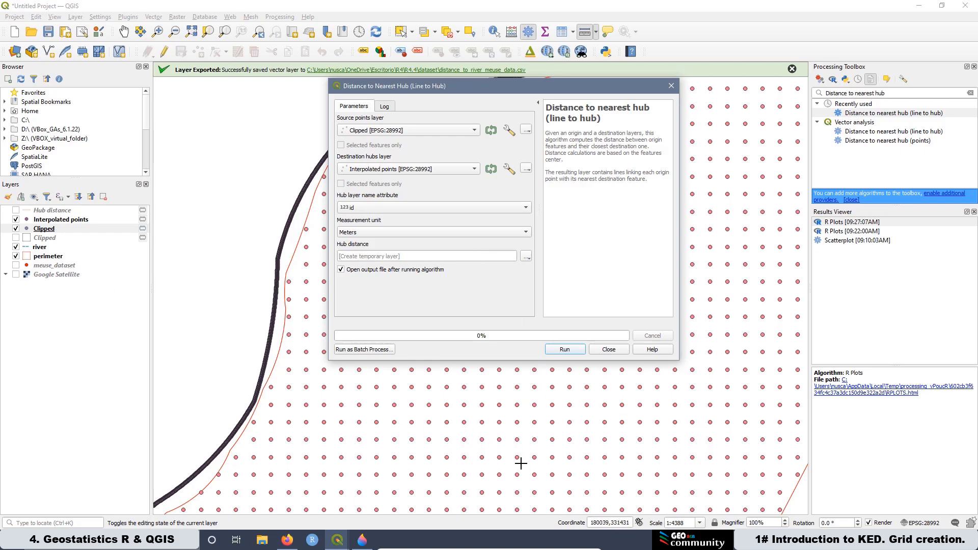
left_click(565, 351)
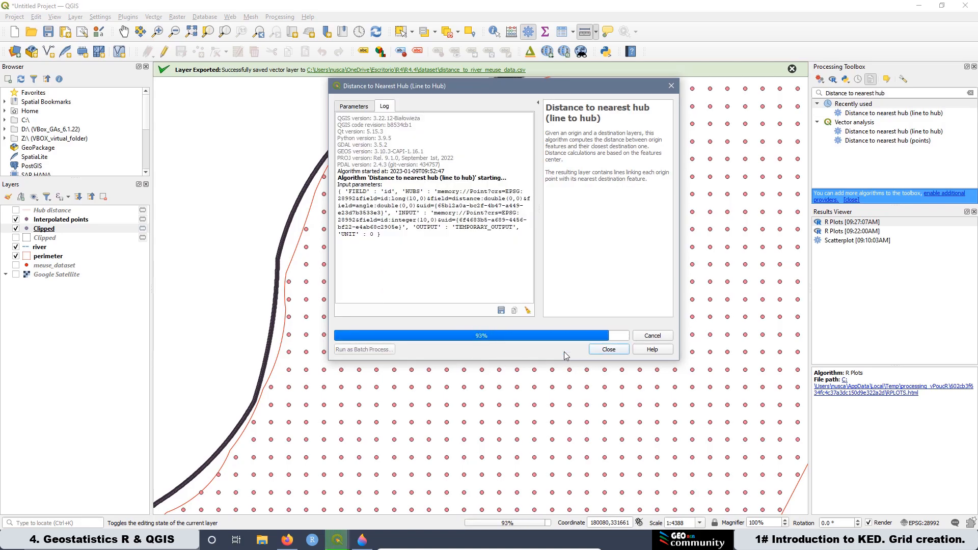
left_click(607, 350)
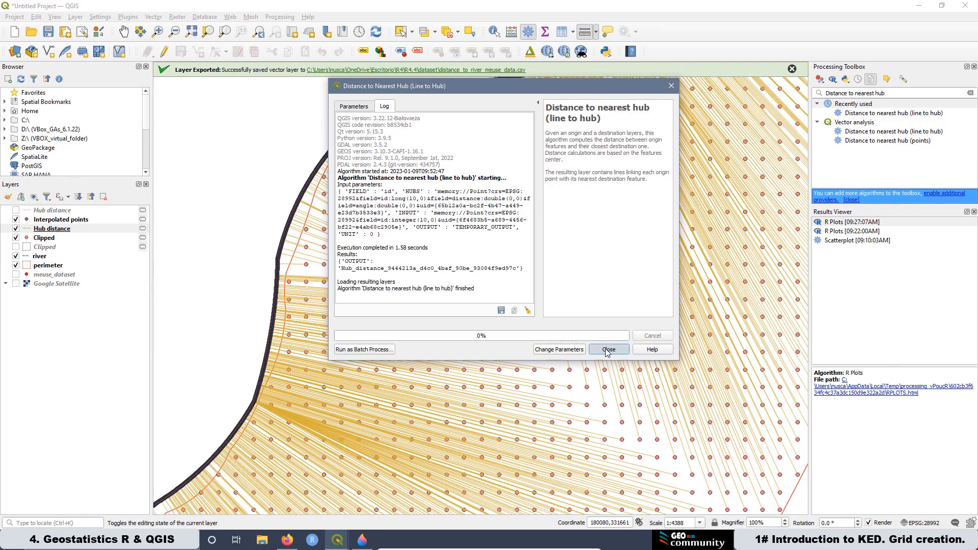
Step: Zoom in to inspect the hub distance lines near the river, briefly toggling the Clipped polygon layer
scroll(339, 184, "up", 1)
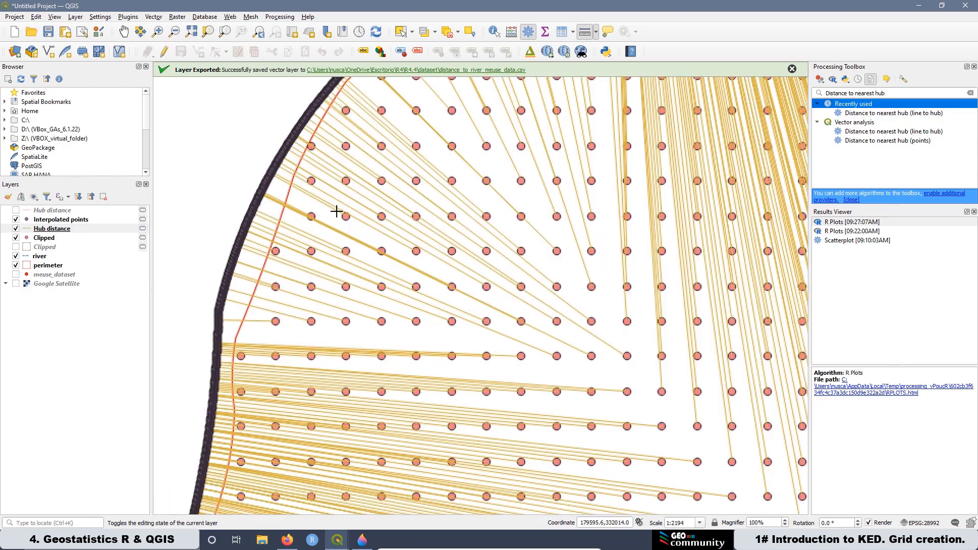
scroll(270, 331, "up", 1)
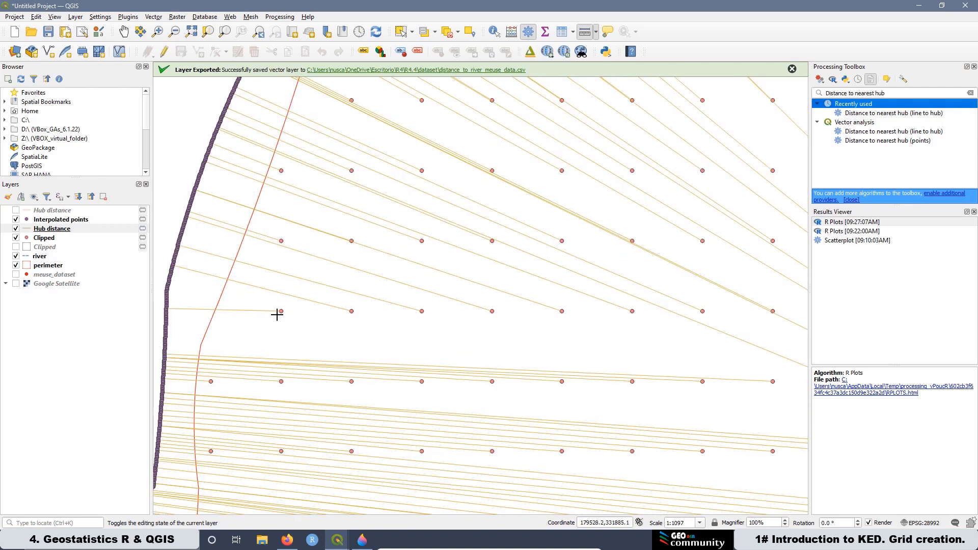
left_click(16, 247)
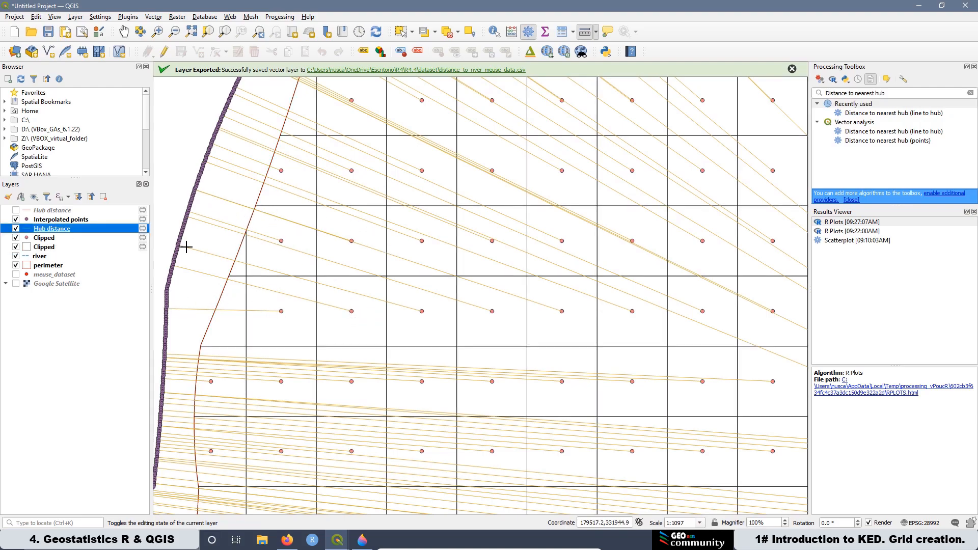
left_click(16, 247)
scroll(327, 230, "down", 3)
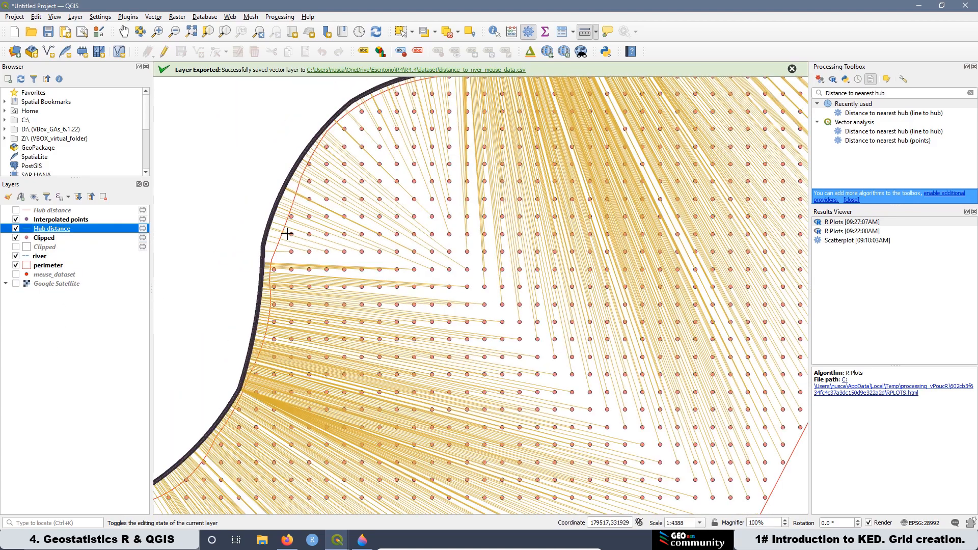
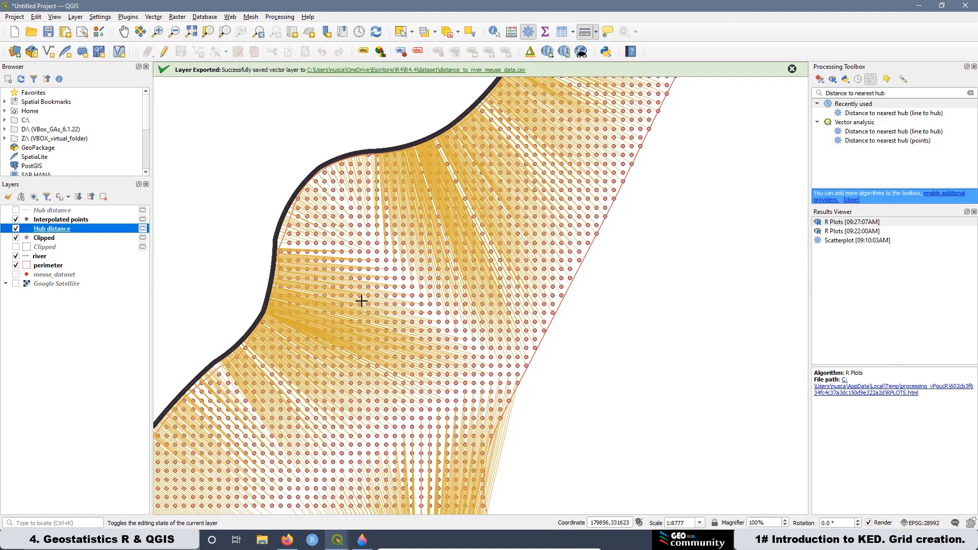
Step: Open the Hub distance layer's attribute table and scroll through its distance values
left_click(15, 276)
left_click(16, 276)
right_click(62, 229)
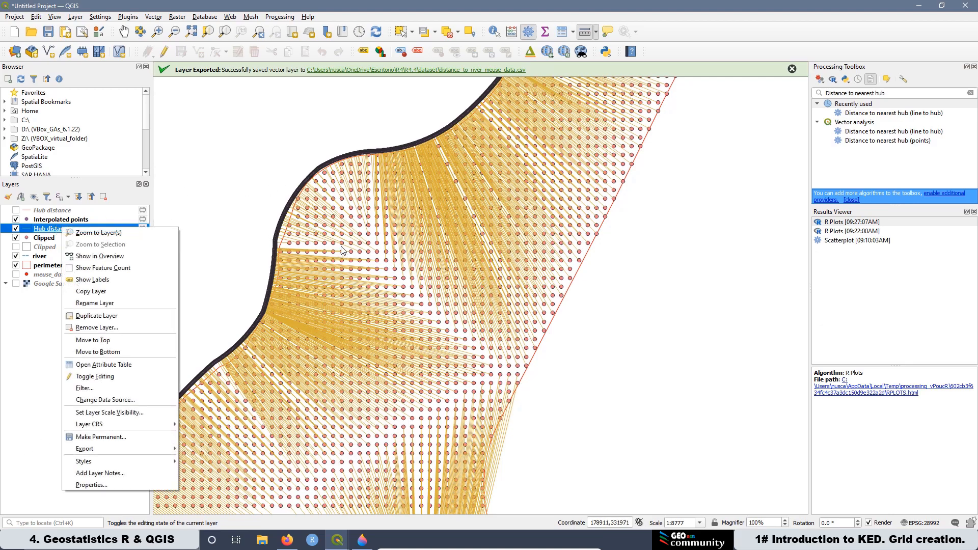
left_click(101, 365)
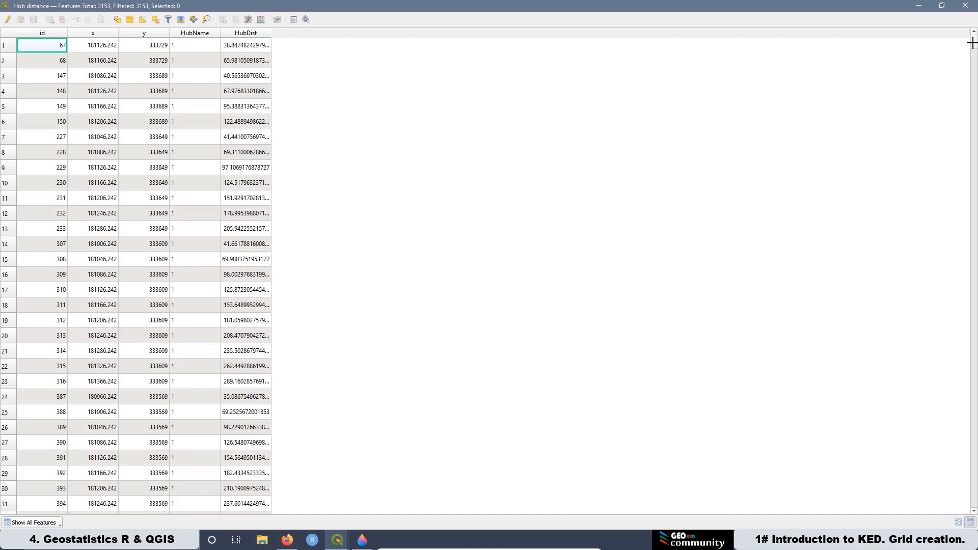
left_click_drag(973, 42, 949, 520)
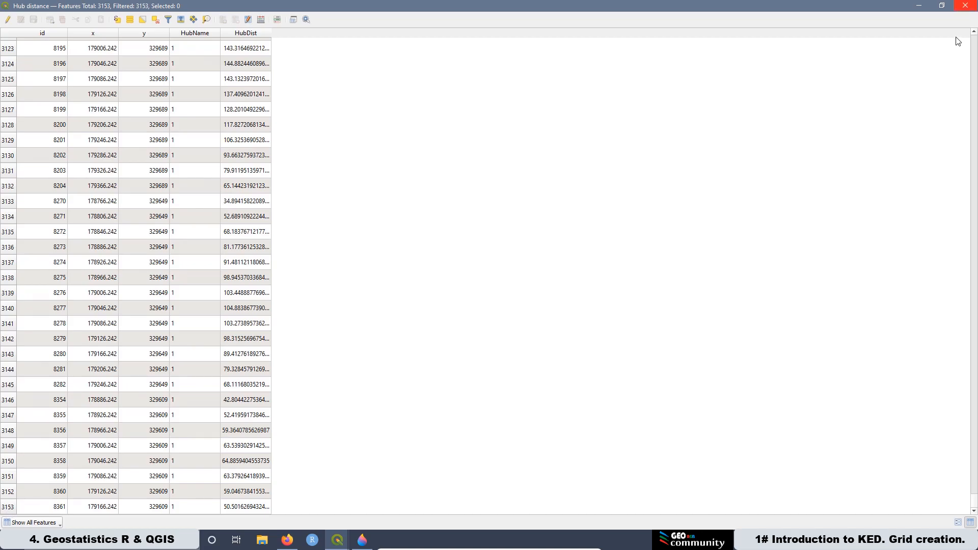
left_click(966, 6)
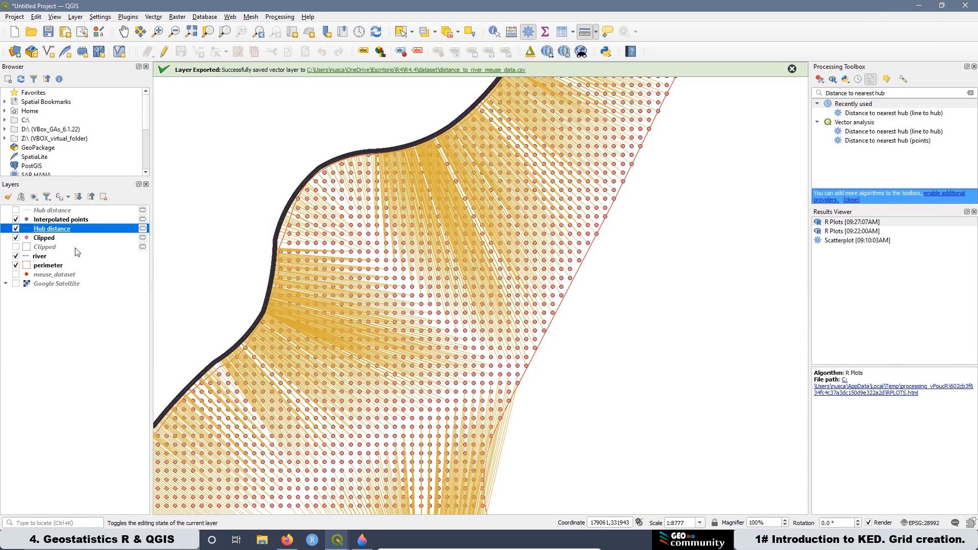
Step: Toggle the Clipped layer's visibility to compare the hub distance lines with the grid points
left_click(16, 237)
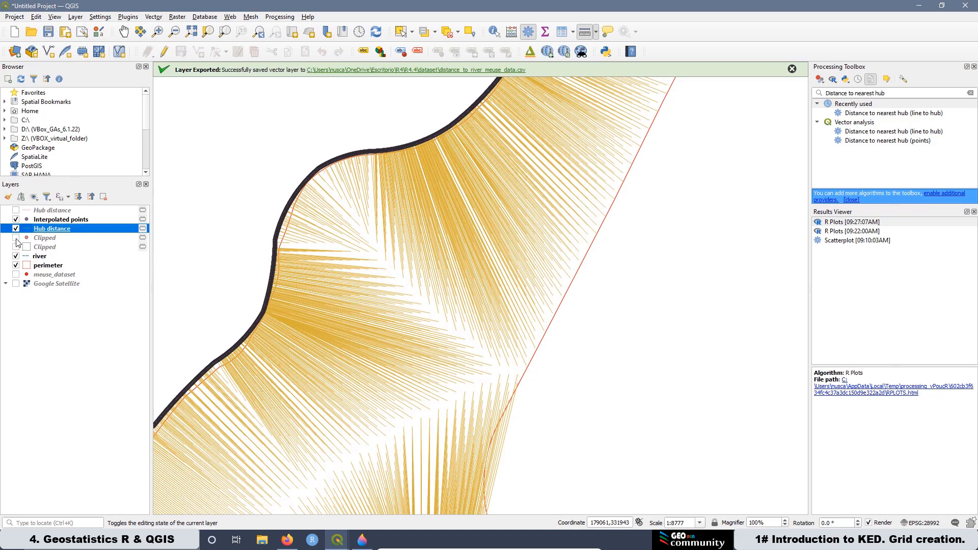
left_click(16, 238)
left_click(15, 238)
left_click(16, 239)
Step: Start saving the Hub distance layer's features, choosing Comma Separated Value [CSV] as the format
right_click(72, 233)
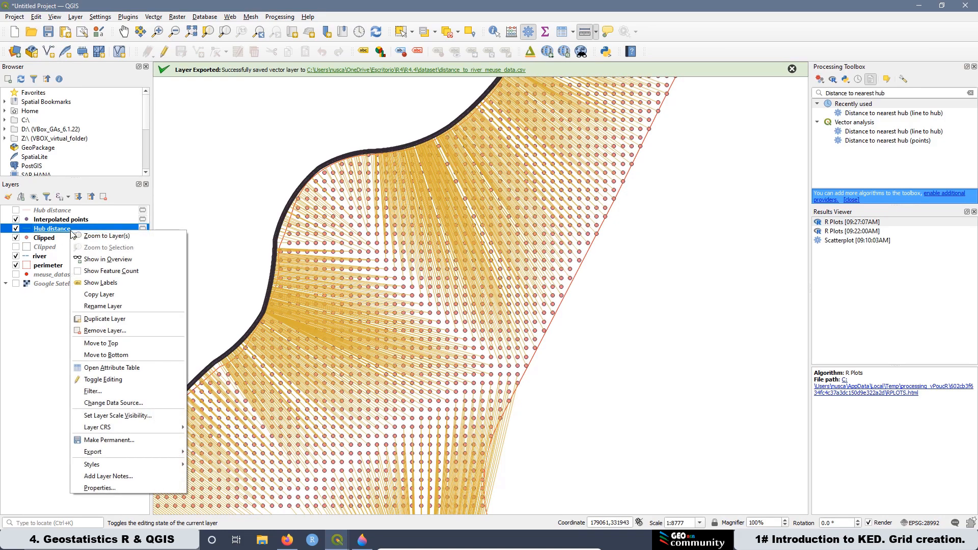
mouse_move(123, 453)
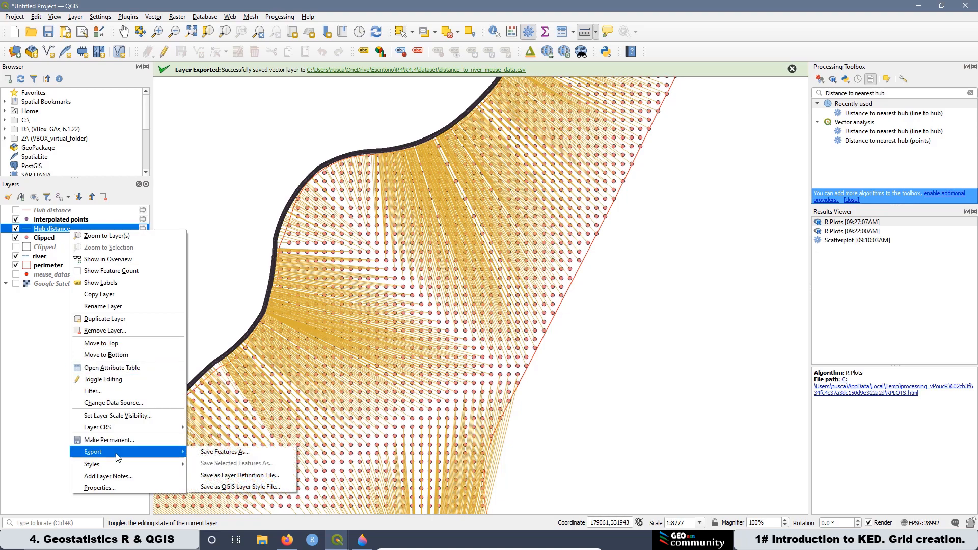
left_click(218, 453)
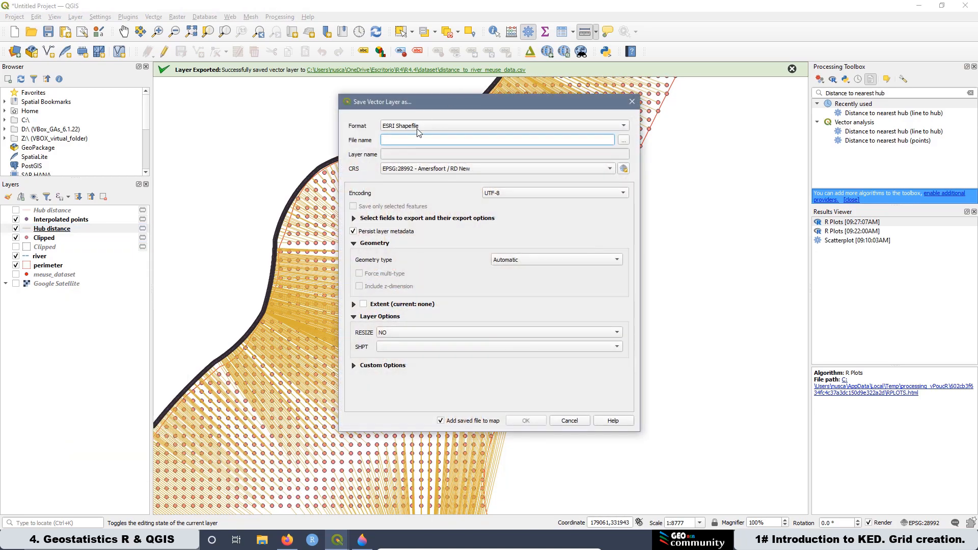
left_click(417, 130)
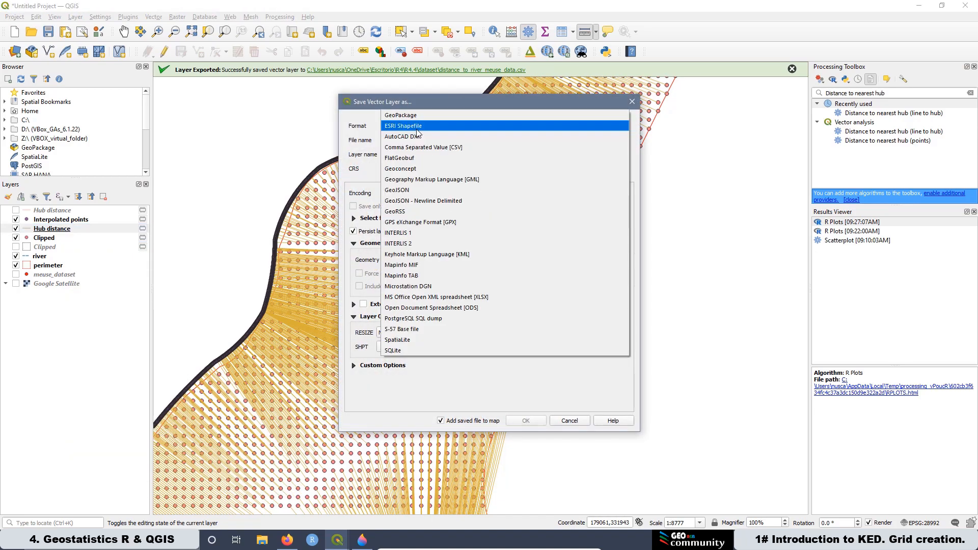
left_click(451, 148)
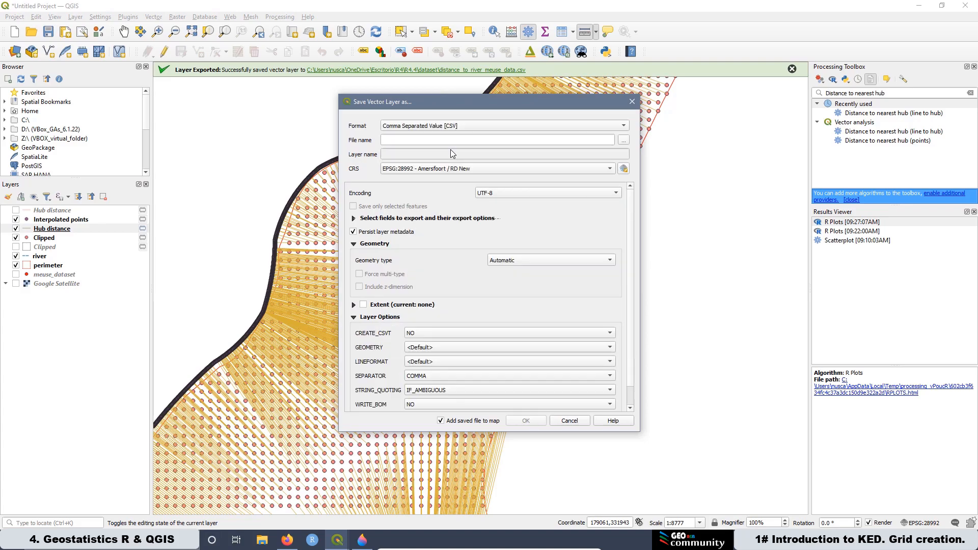
Step: Save the export as distance_to_river_meuse_grid.csv in the R4.4 dataset folder and add it to the map
left_click(625, 141)
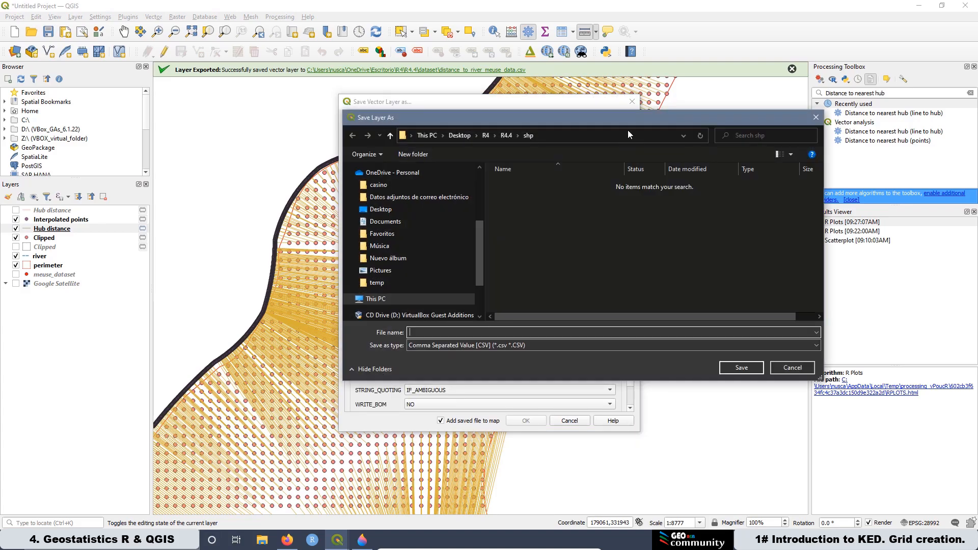
left_click(505, 135)
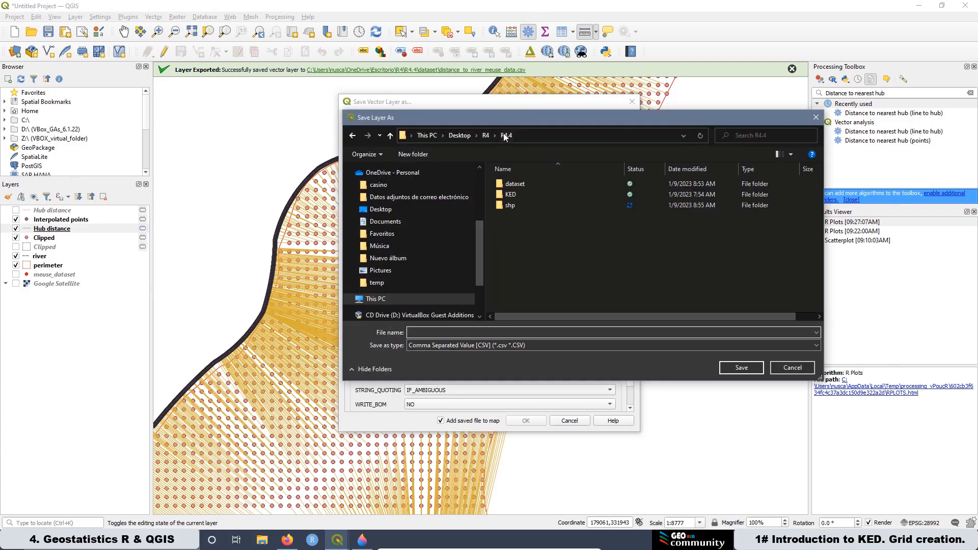
double_click(524, 182)
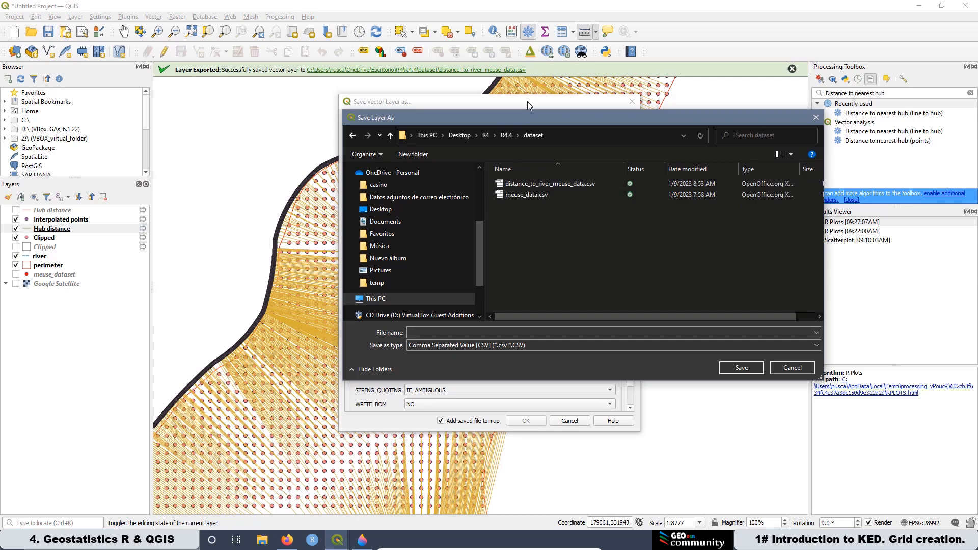
left_click(550, 186)
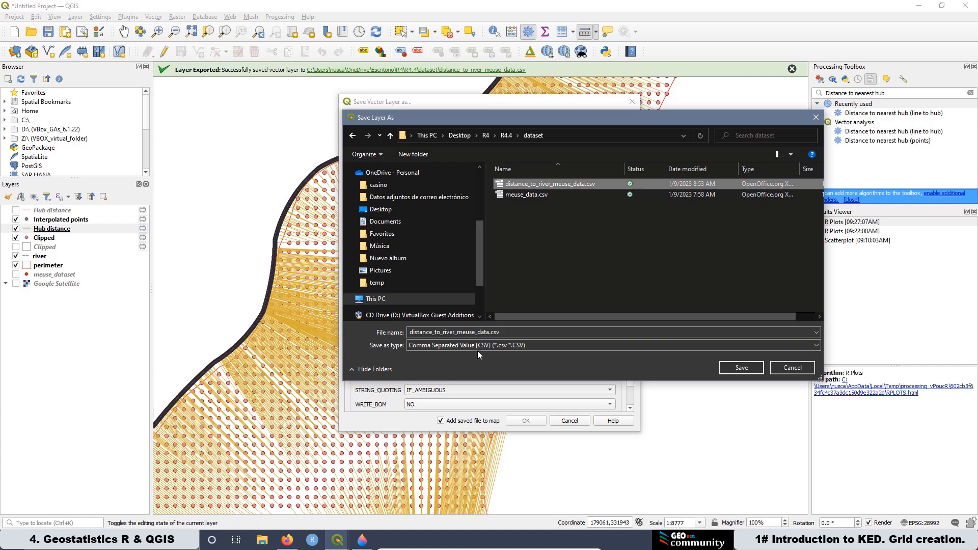
left_click(490, 333)
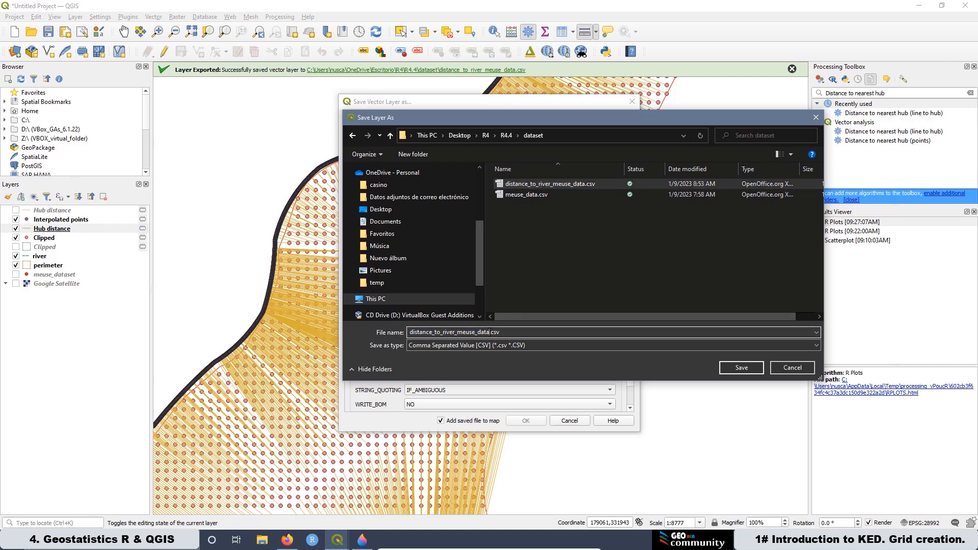
left_click_drag(490, 332, 478, 332)
type("gri")
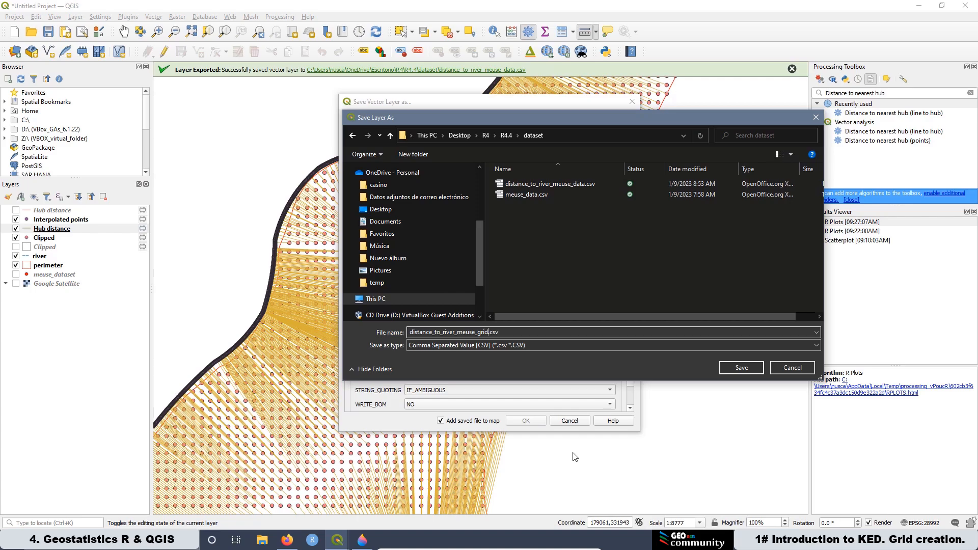
left_click(737, 370)
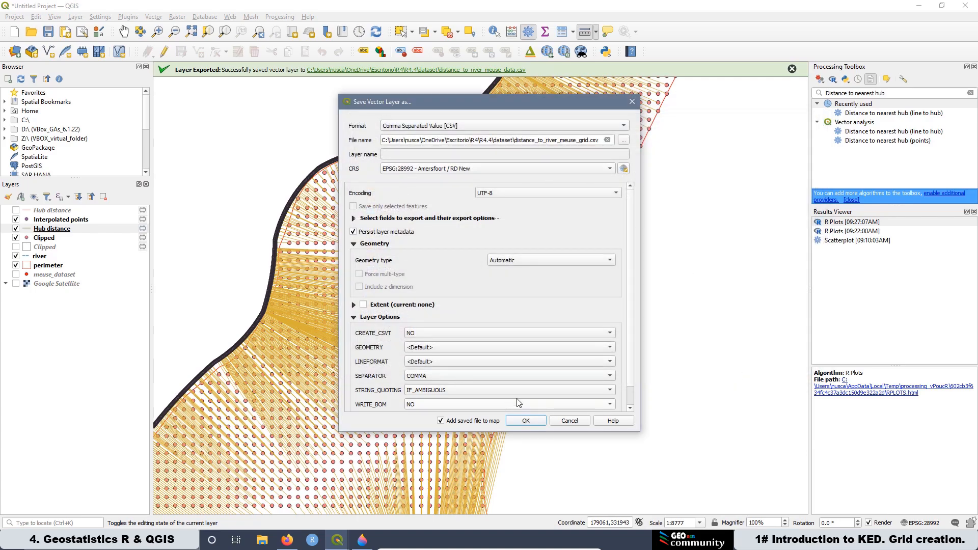
left_click(526, 421)
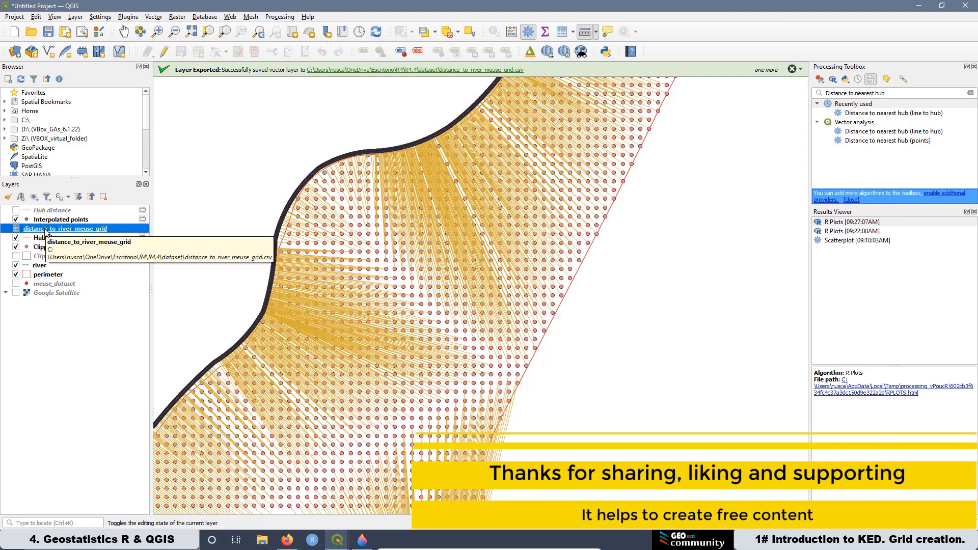
Step: Add a vector join to the Clipped layer from distance_to_river_meuse_grid, matching join field id to target field id
left_click(36, 247)
right_click(56, 249)
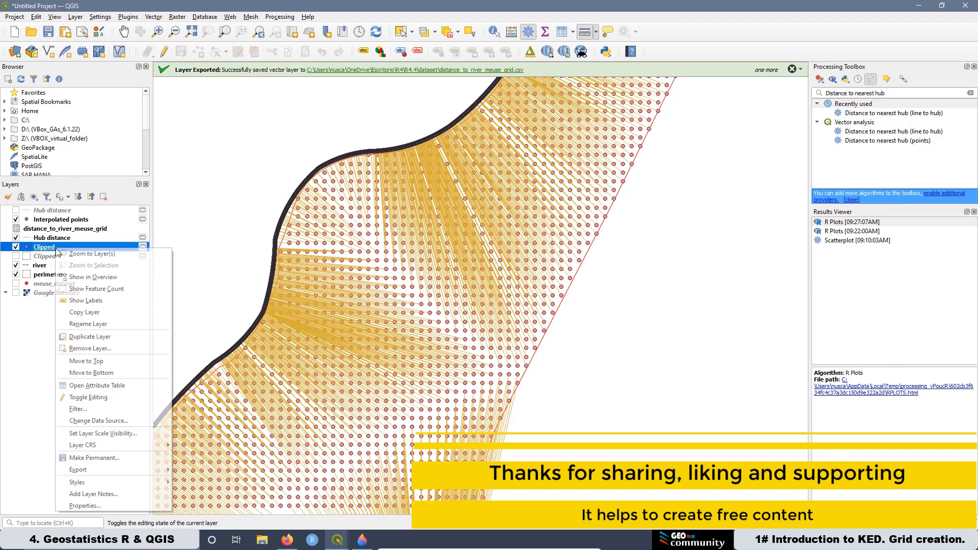
left_click(85, 506)
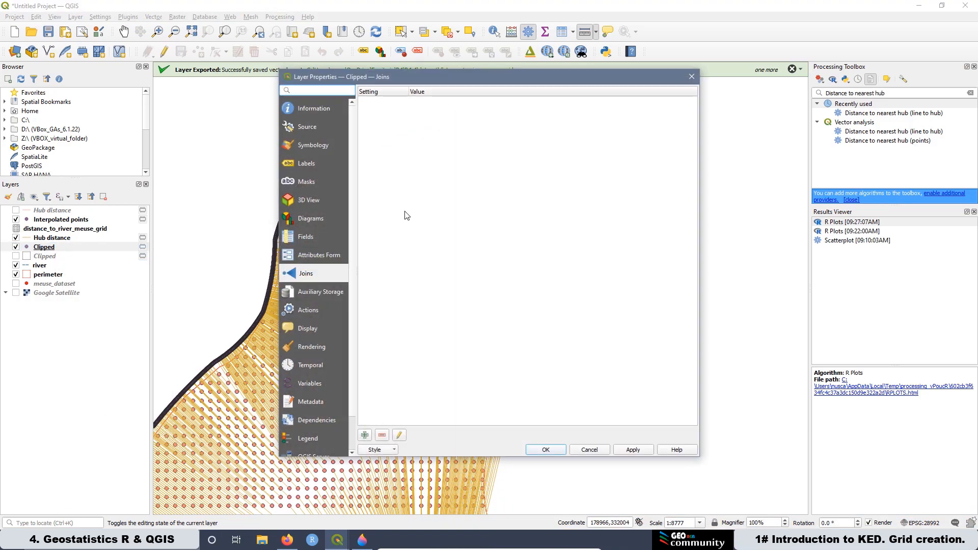
left_click(364, 436)
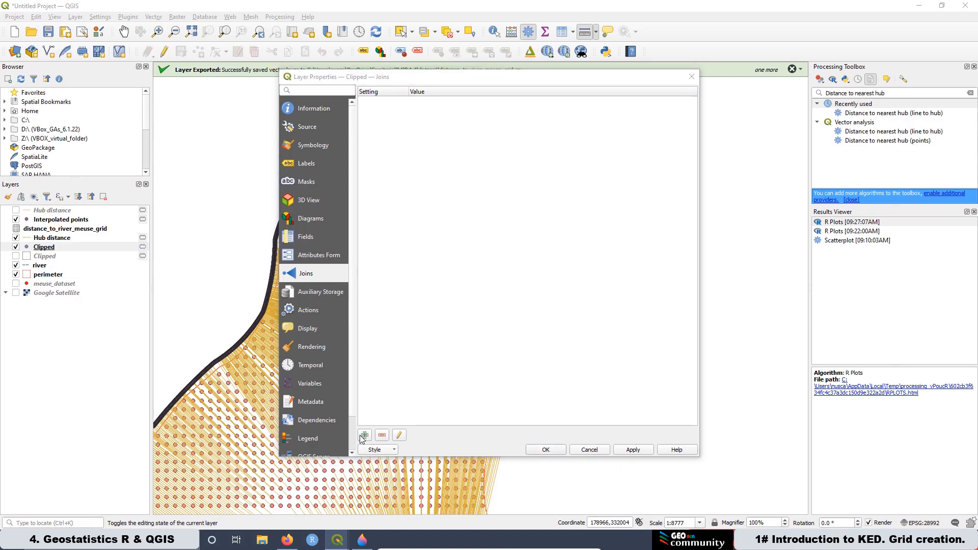
left_click(540, 130)
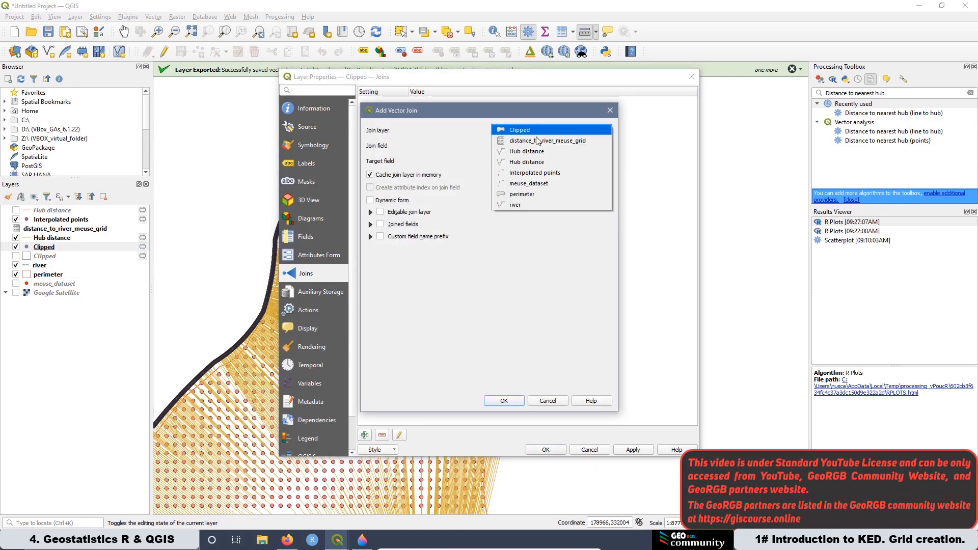
left_click(537, 141)
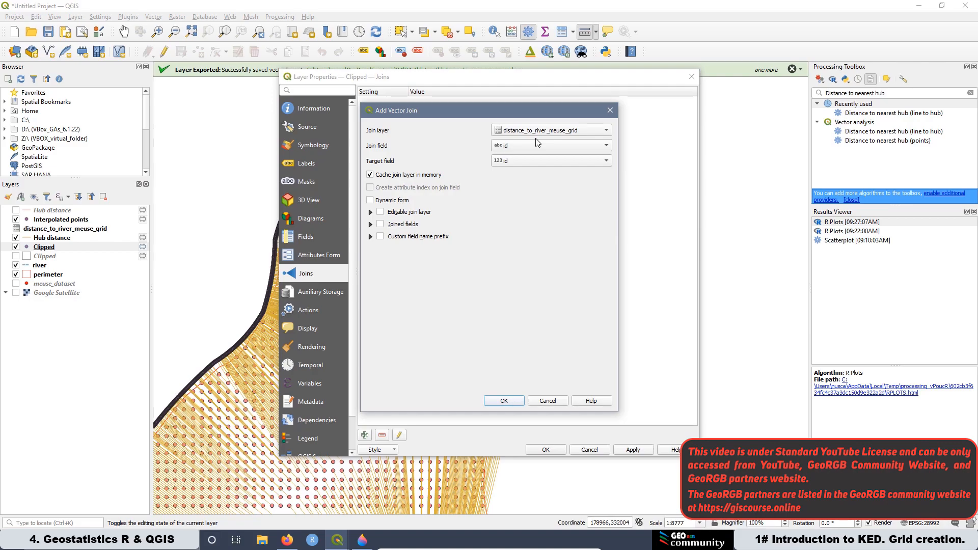
left_click(507, 146)
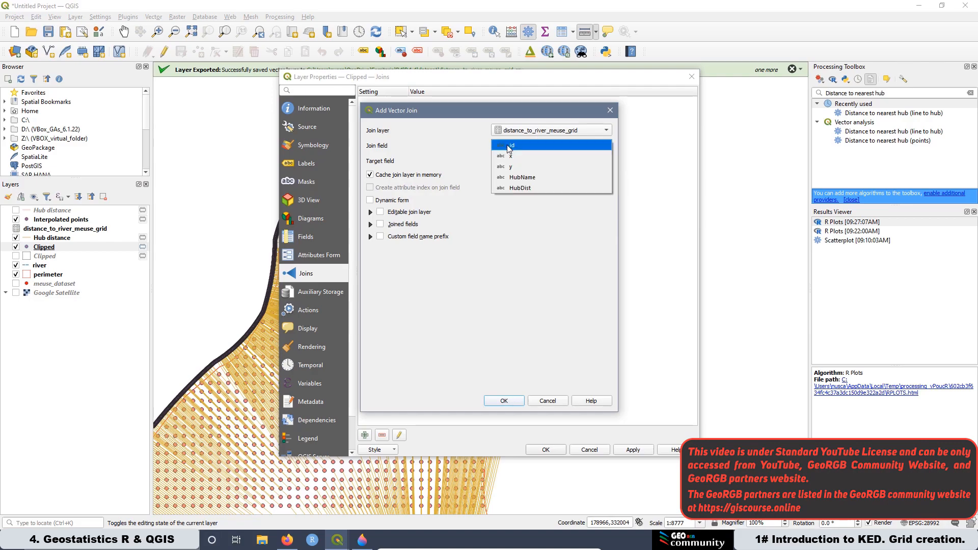
left_click(514, 147)
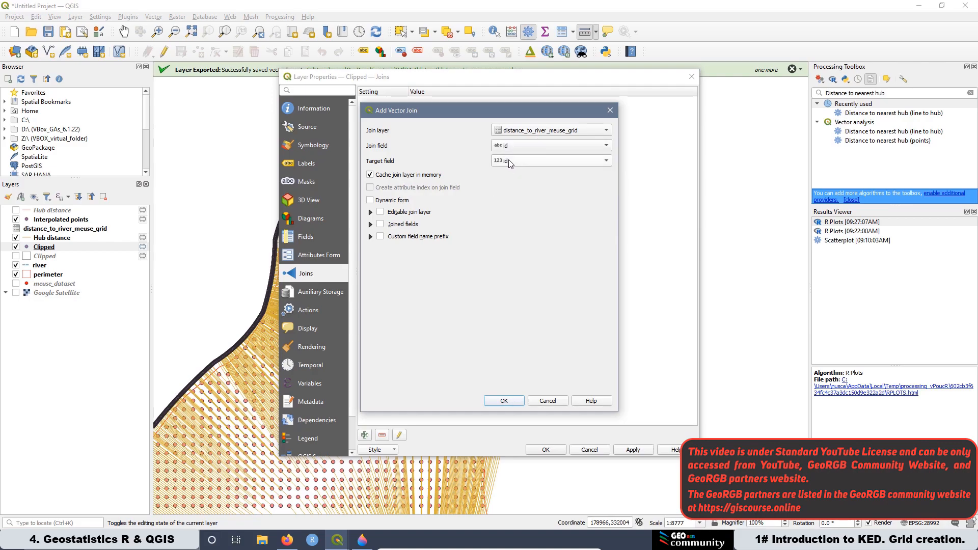
left_click(511, 161)
left_click(509, 161)
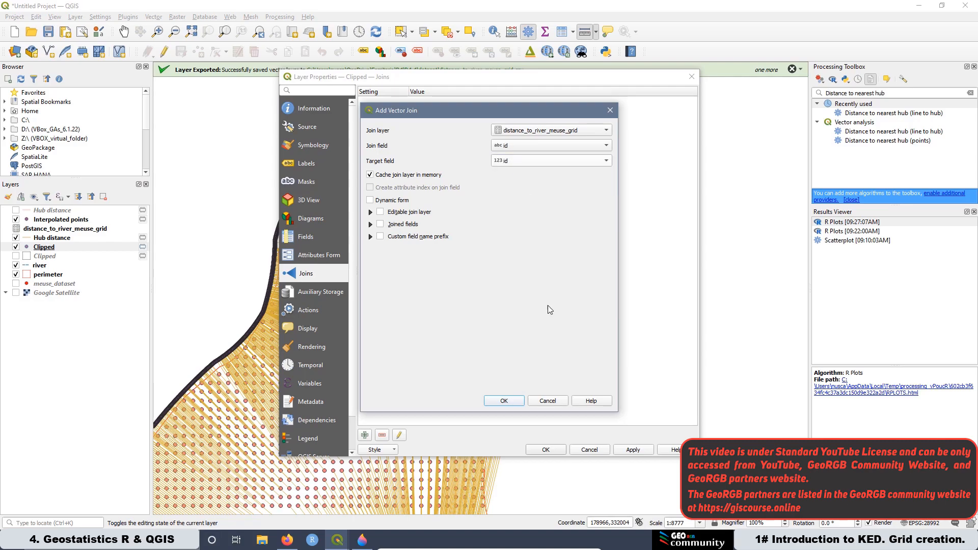
left_click(503, 401)
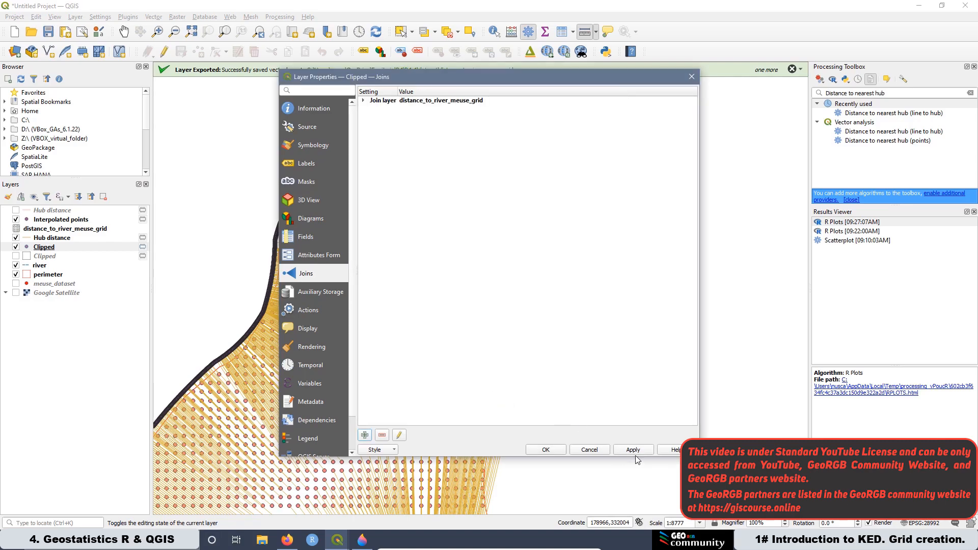
left_click(635, 450)
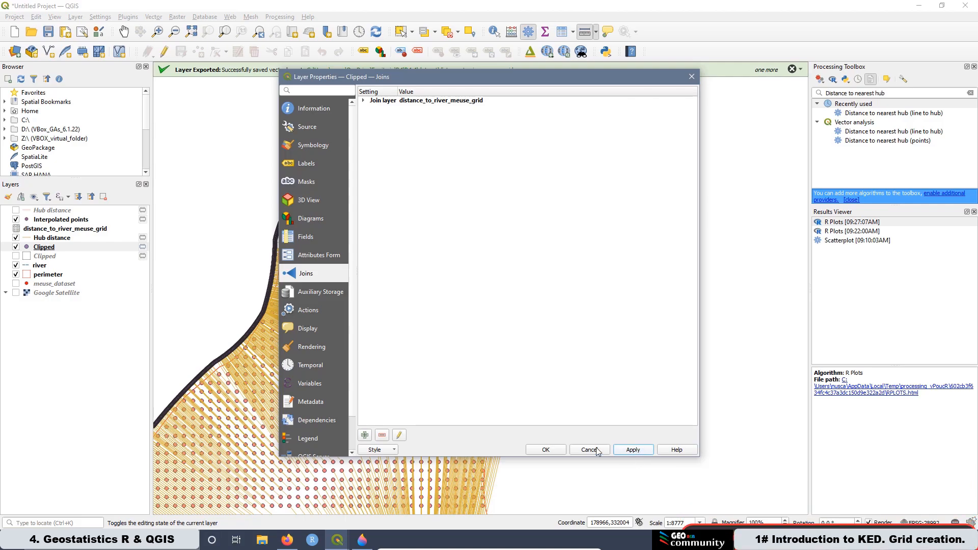
left_click(547, 451)
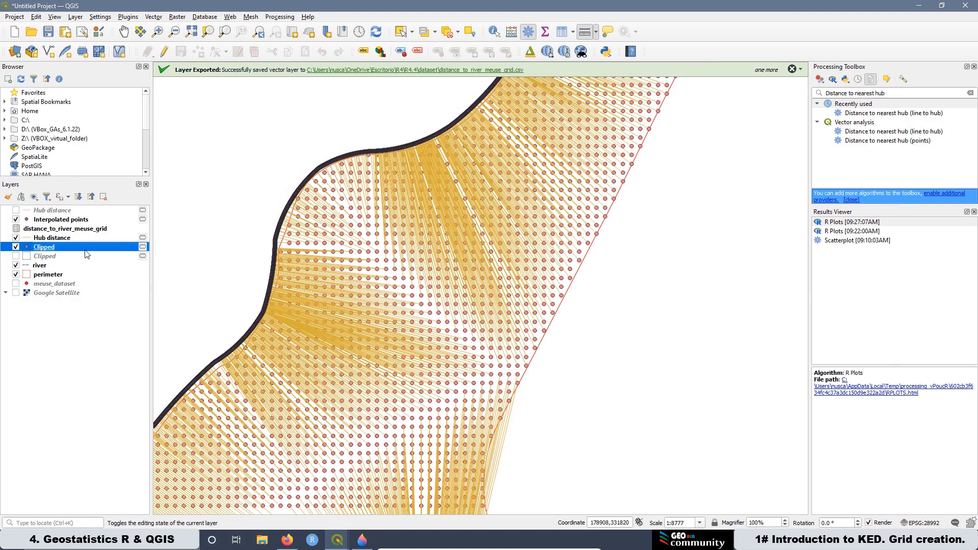
Step: Open the Clipped layer's attribute table and turn on editing
right_click(56, 247)
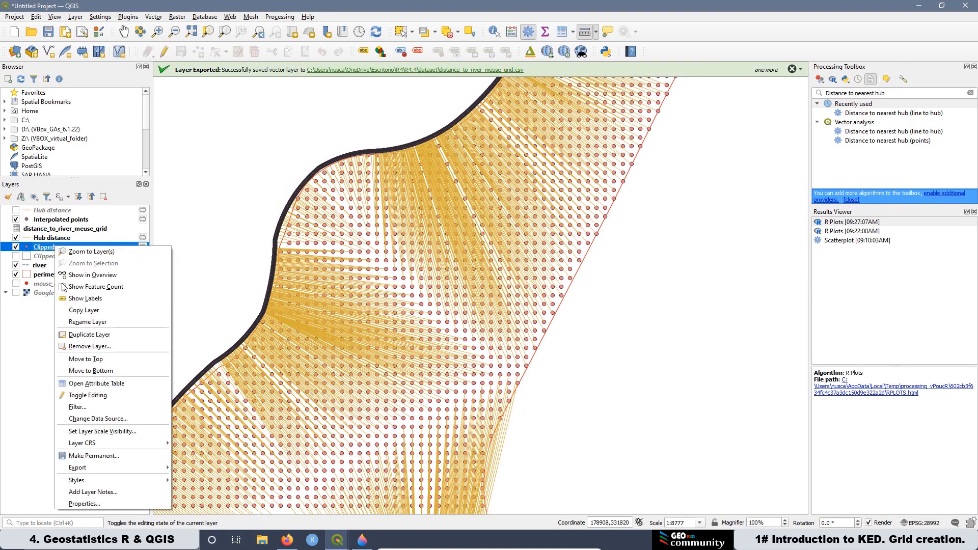
left_click(84, 383)
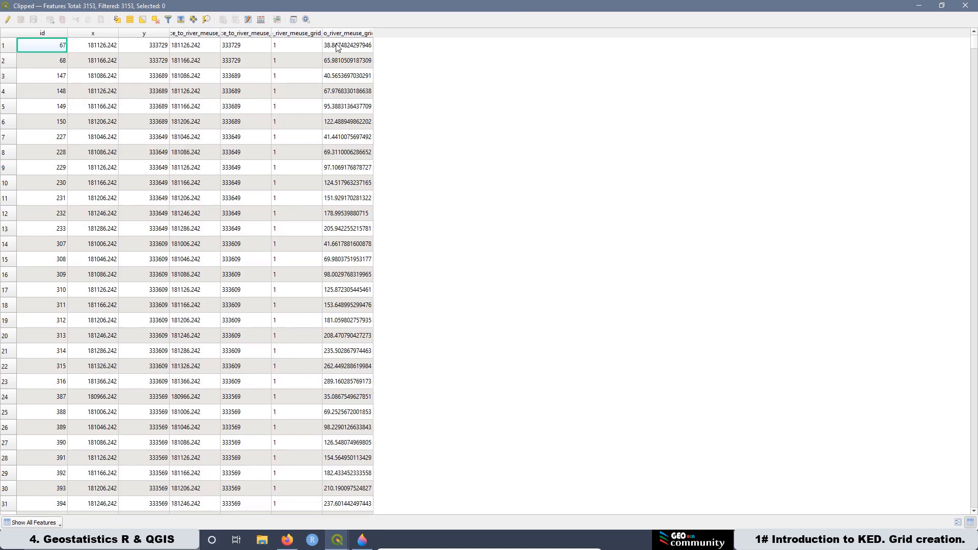
left_click(6, 20)
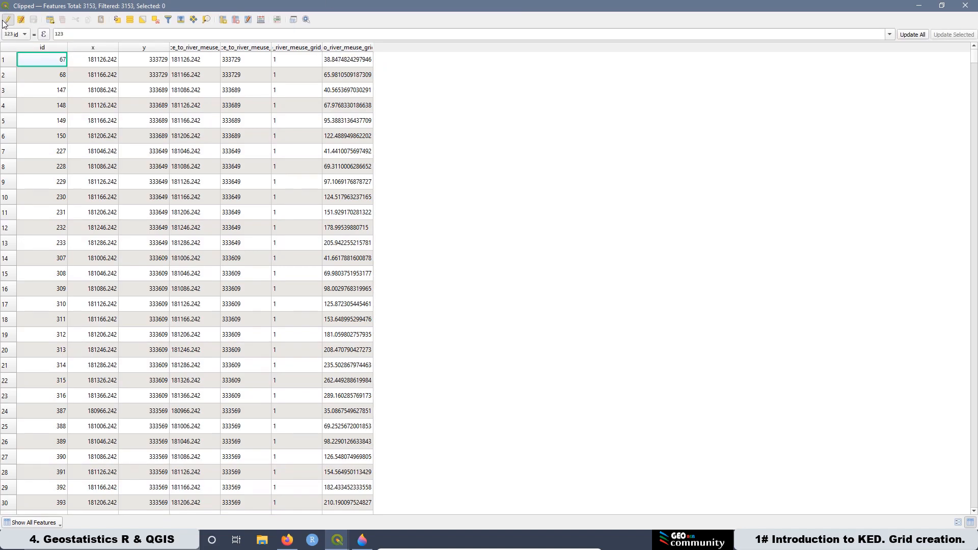
Step: Open the Field Calculator on the Clipped layer to create a new decimal (real) field named distriv
left_click(262, 19)
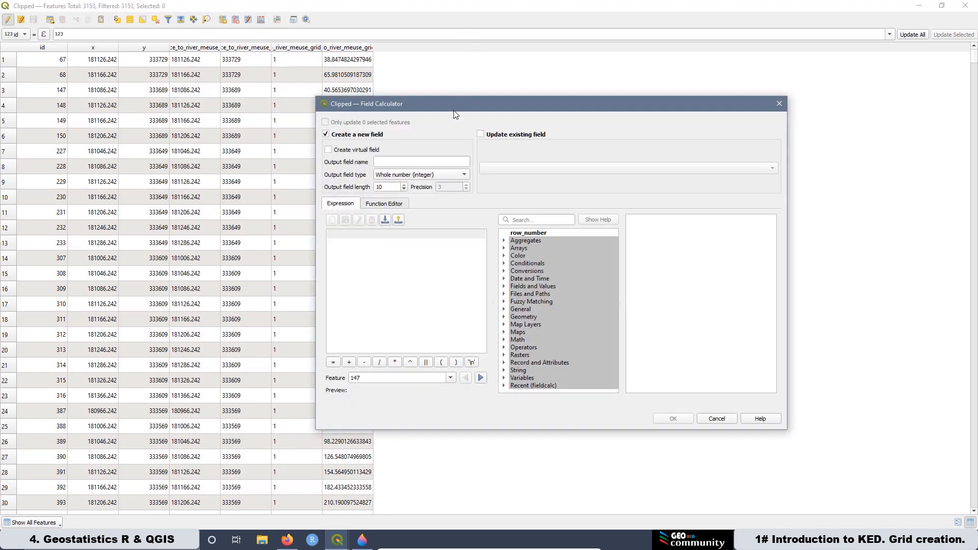
left_click(403, 161)
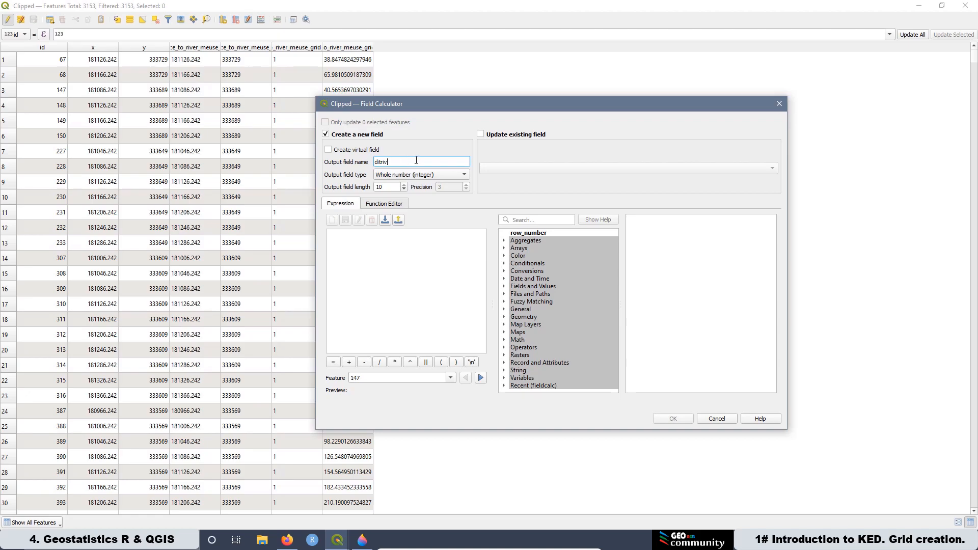
double_click(409, 159)
type("d")
left_click(400, 177)
left_click(405, 185)
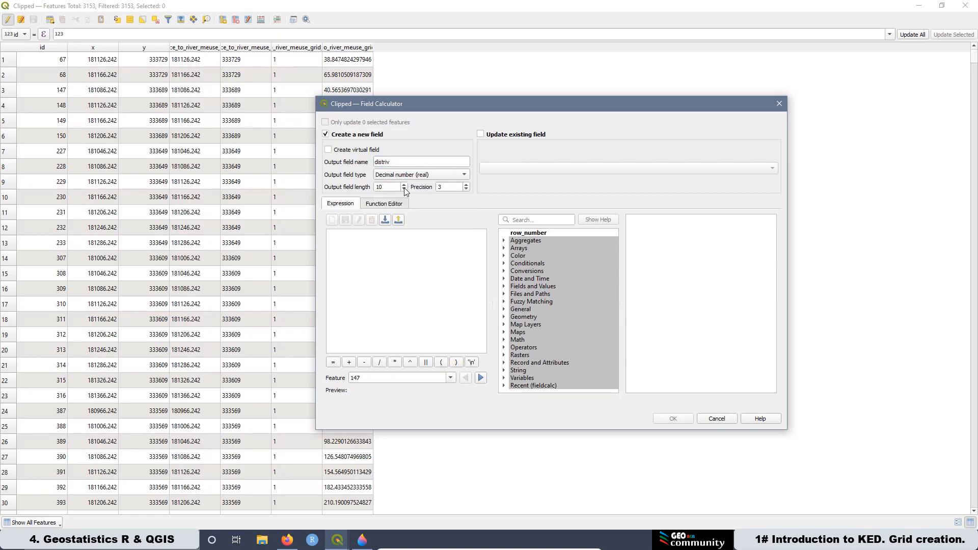
Step: Fill distriv with the expression "distance_to_river_meuse_grid_HubDist" *1 and apply it
left_click(505, 287)
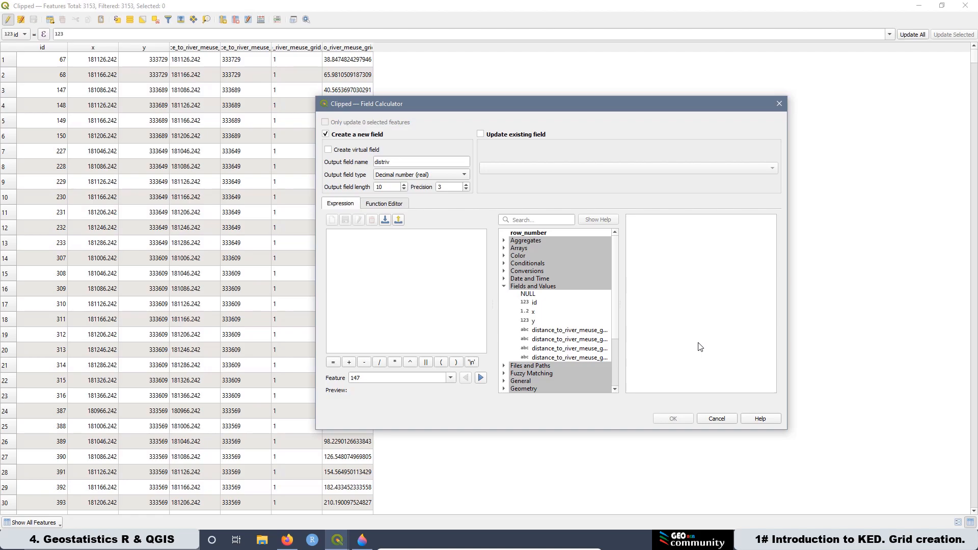
left_click_drag(619, 345, 720, 348)
double_click(621, 358)
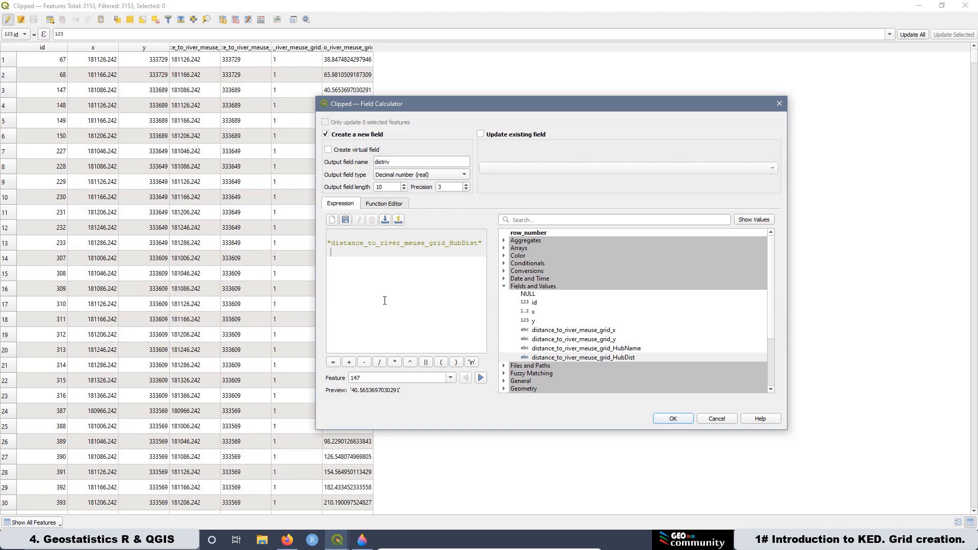
type("*1")
left_click(665, 421)
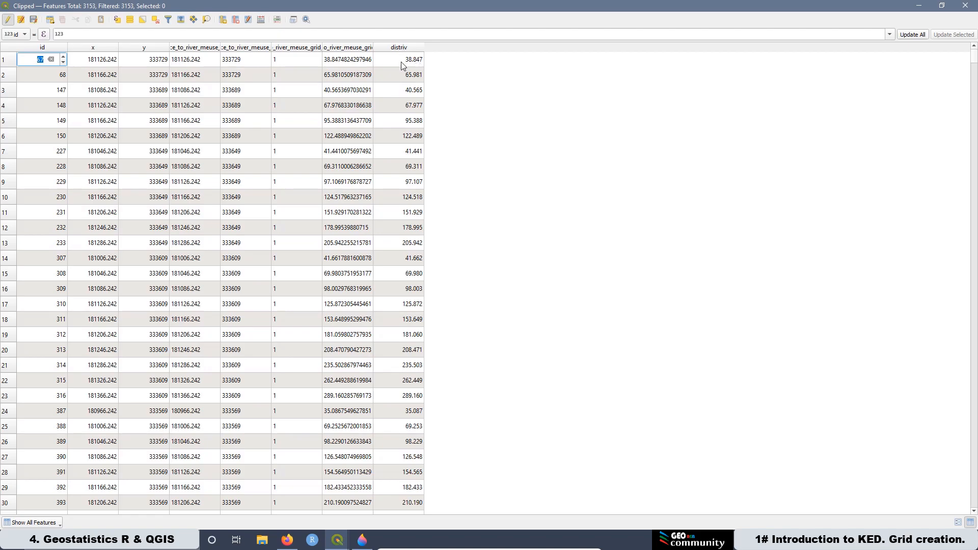
Step: Stop editing the Clipped layer, saving the changes, and close the attribute table
left_click(8, 21)
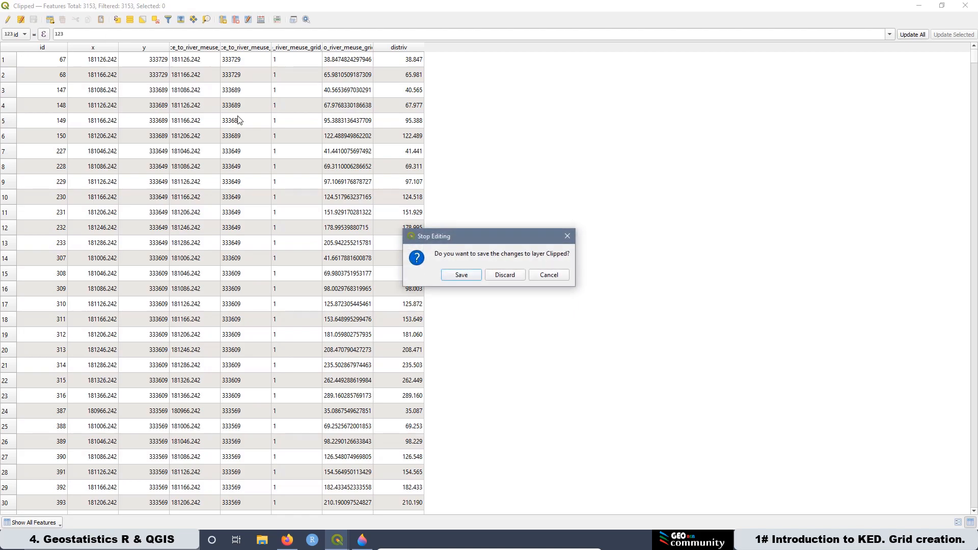
left_click(462, 275)
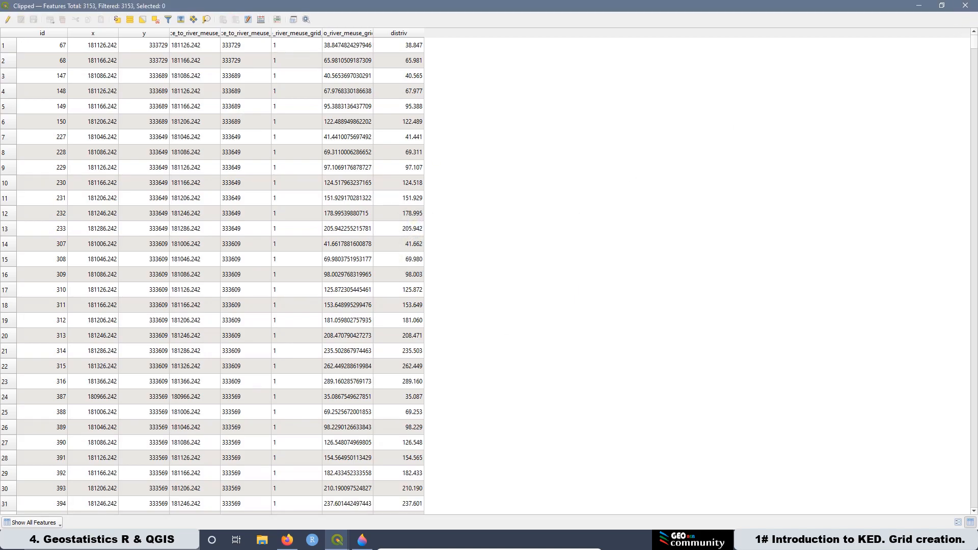
left_click(965, 5)
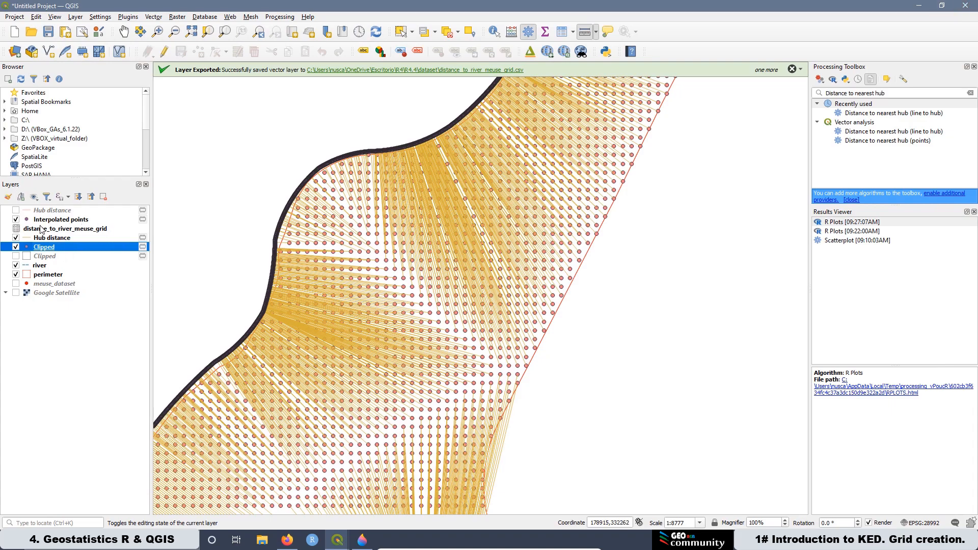
Step: Remove the distance_to_river_meuse_grid layer from the project
right_click(42, 233)
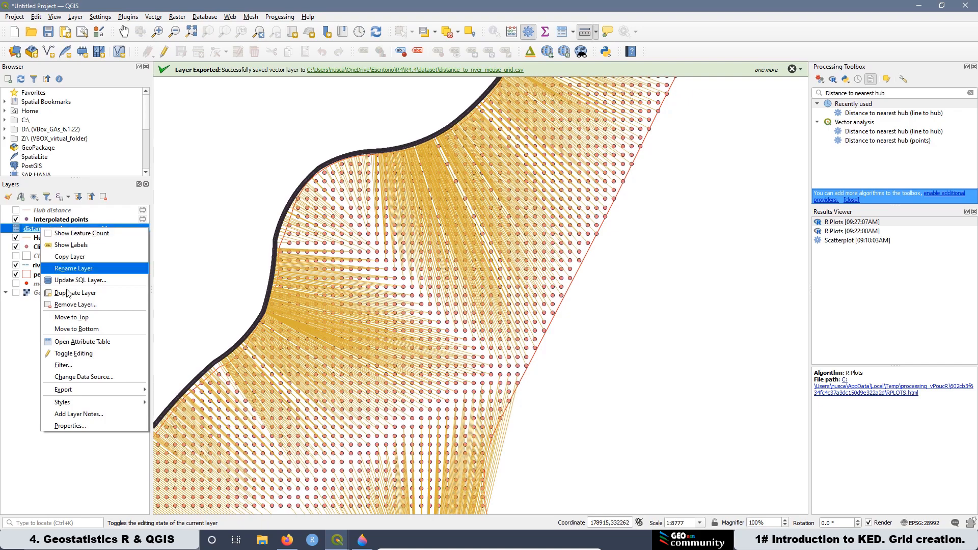
left_click(78, 305)
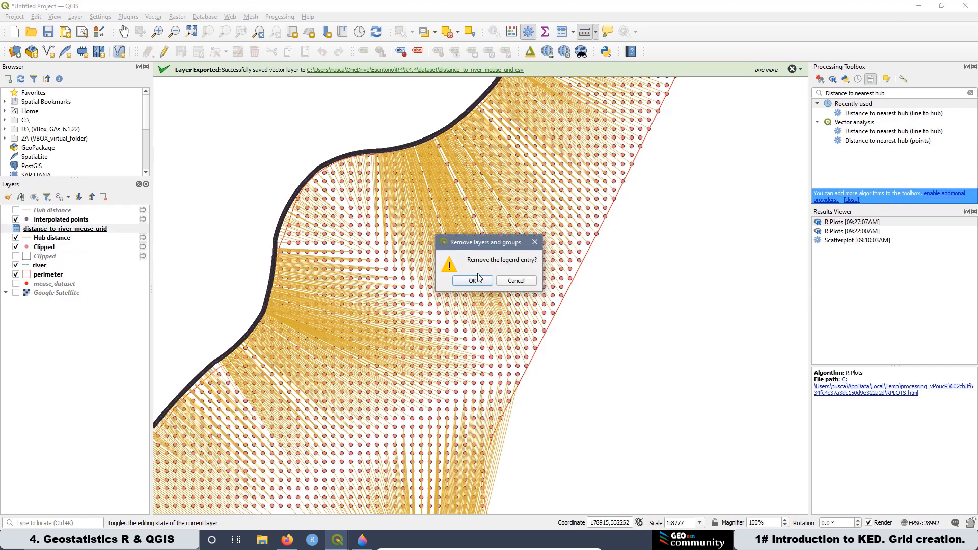
left_click(473, 281)
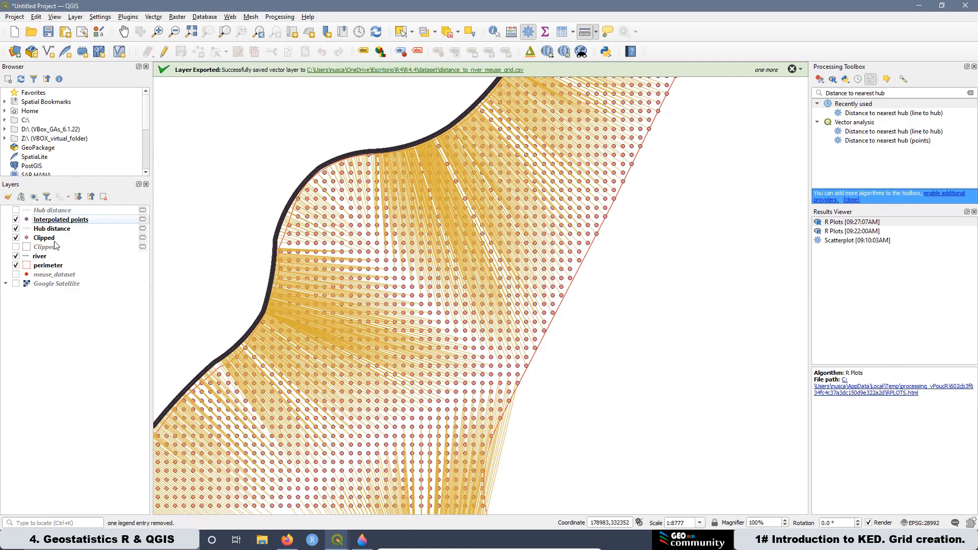
Step: Open the Clipped layer's attribute table to check its remaining fields, then close it
right_click(45, 239)
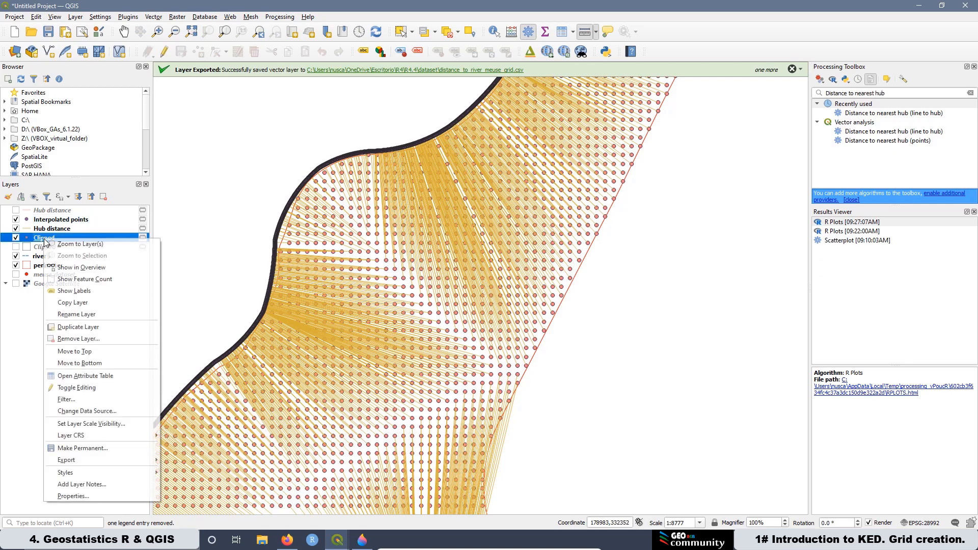
left_click(102, 376)
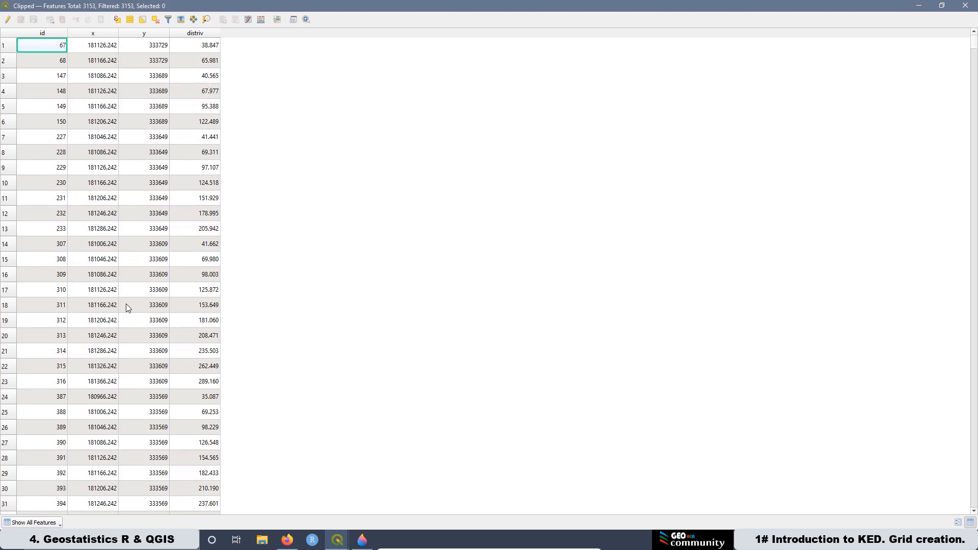
left_click(969, 8)
Step: Save the project as KED_qgis in the R4.4 folder
left_click(14, 16)
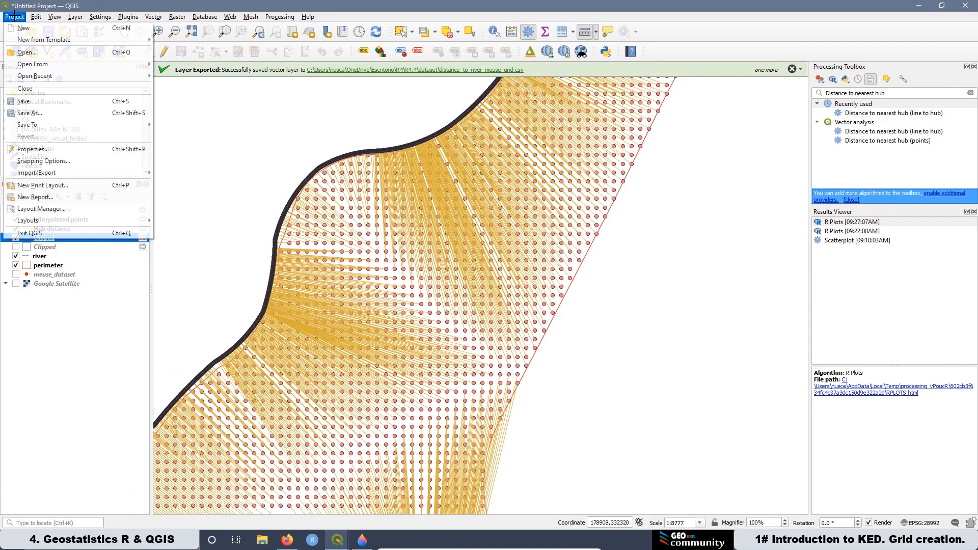
left_click(46, 113)
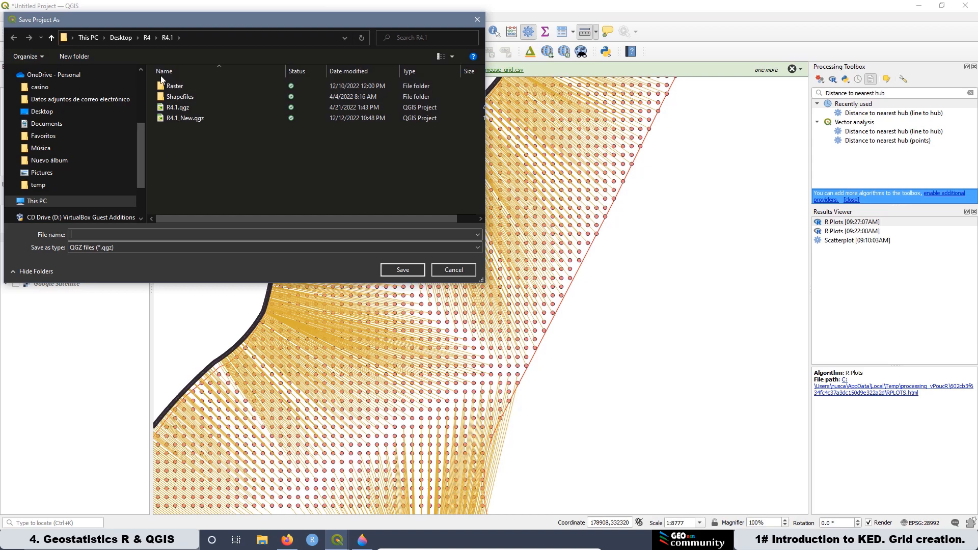
left_click(145, 32)
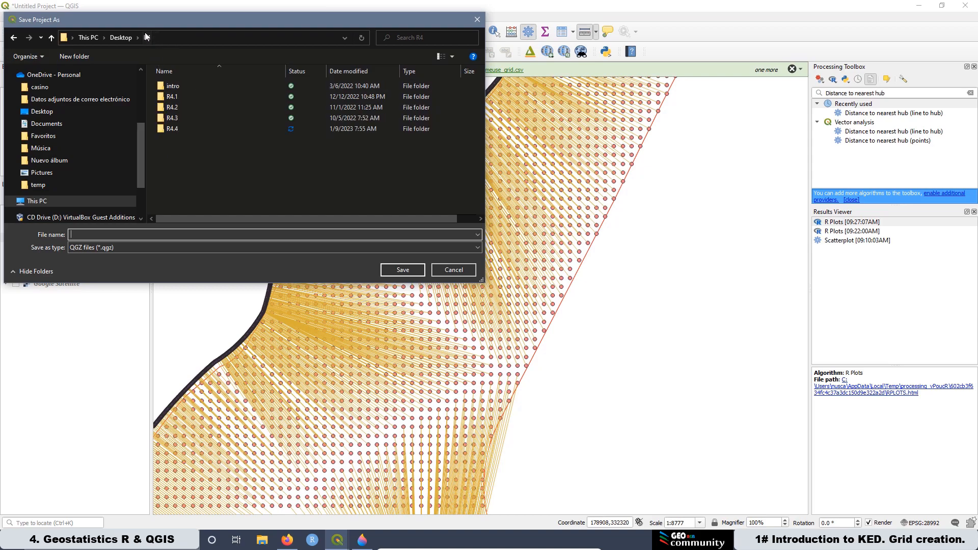
double_click(166, 124)
left_click(82, 234)
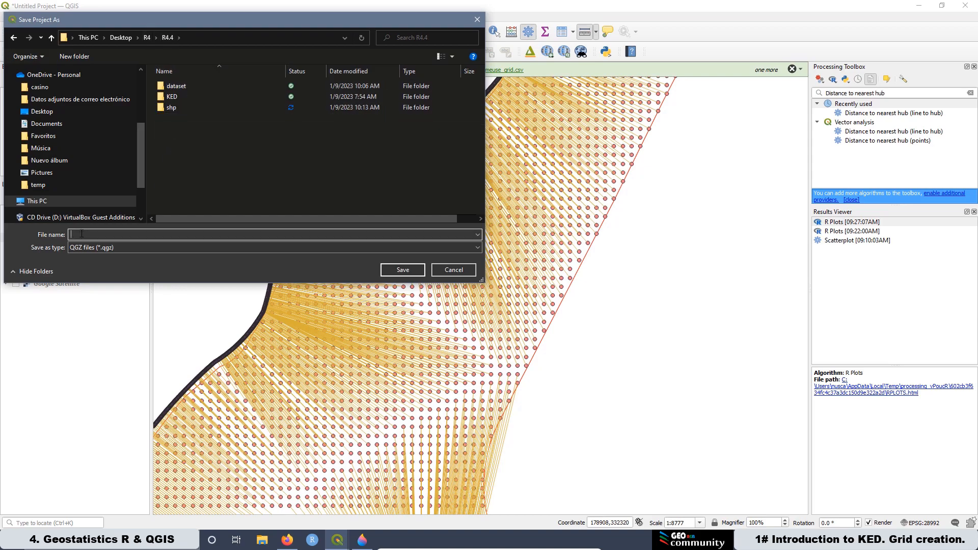
type("KED")
left_click(396, 273)
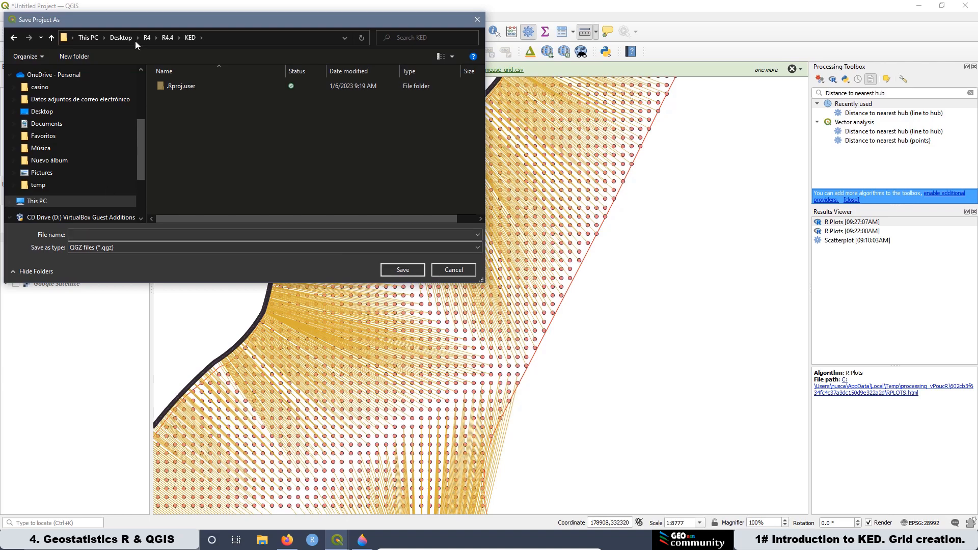
left_click(167, 41)
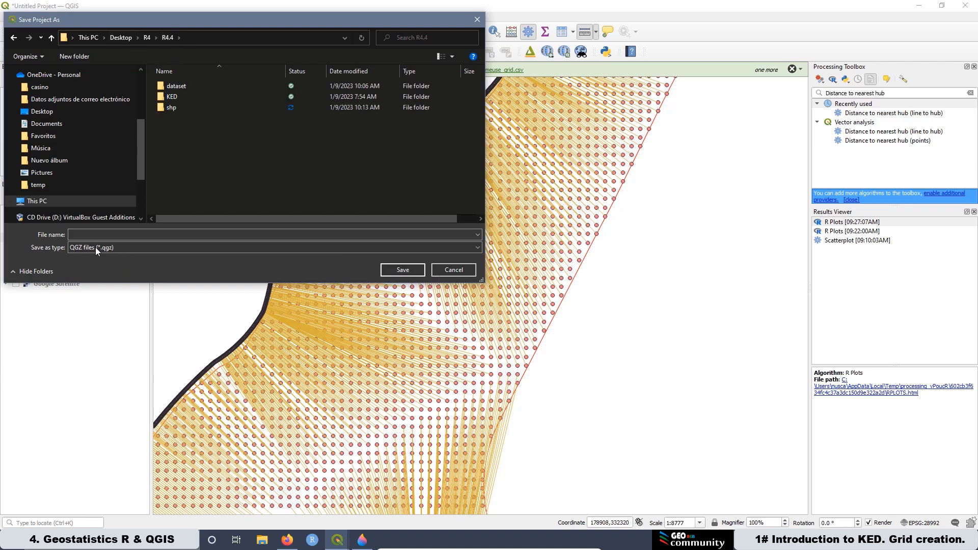
left_click(85, 235)
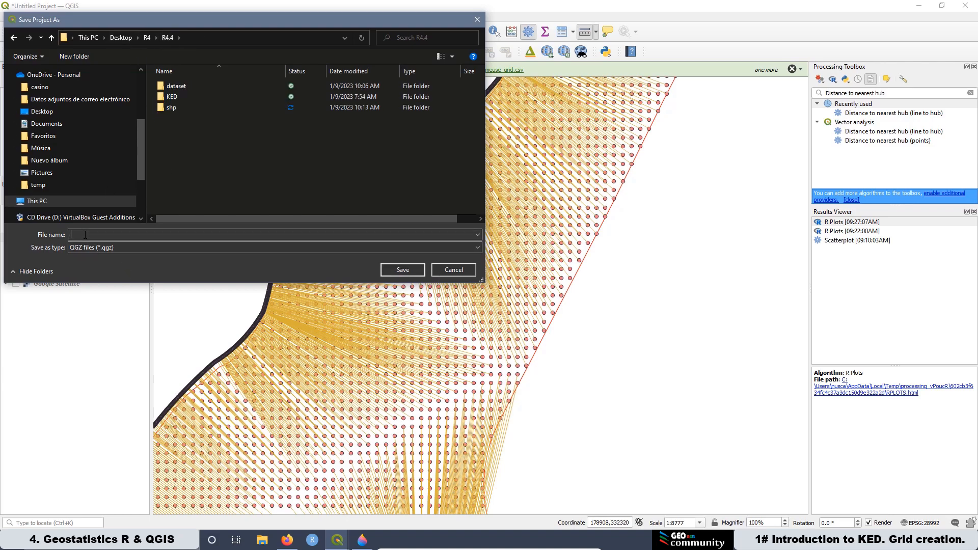
type("KED_qgis")
left_click(403, 270)
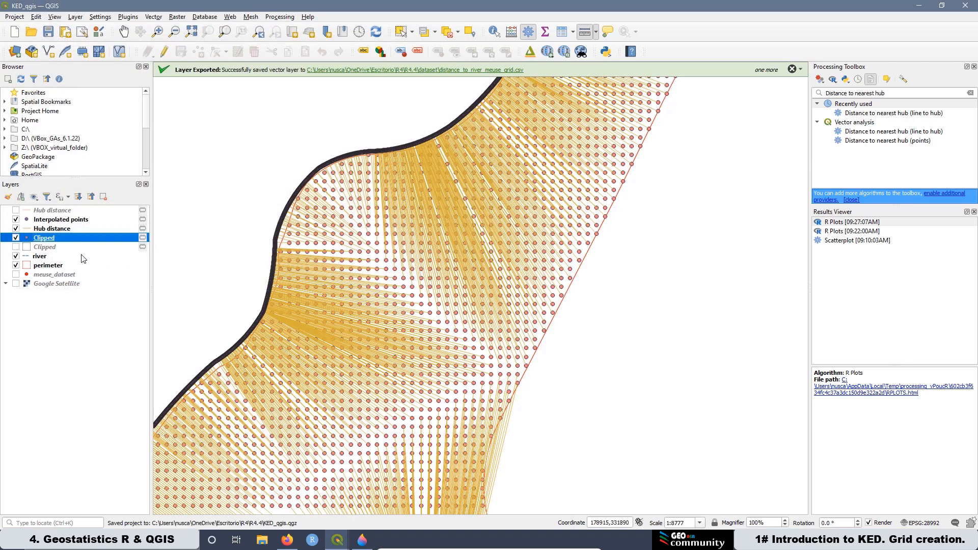
left_click(15, 238)
left_click(16, 238)
left_click(16, 238)
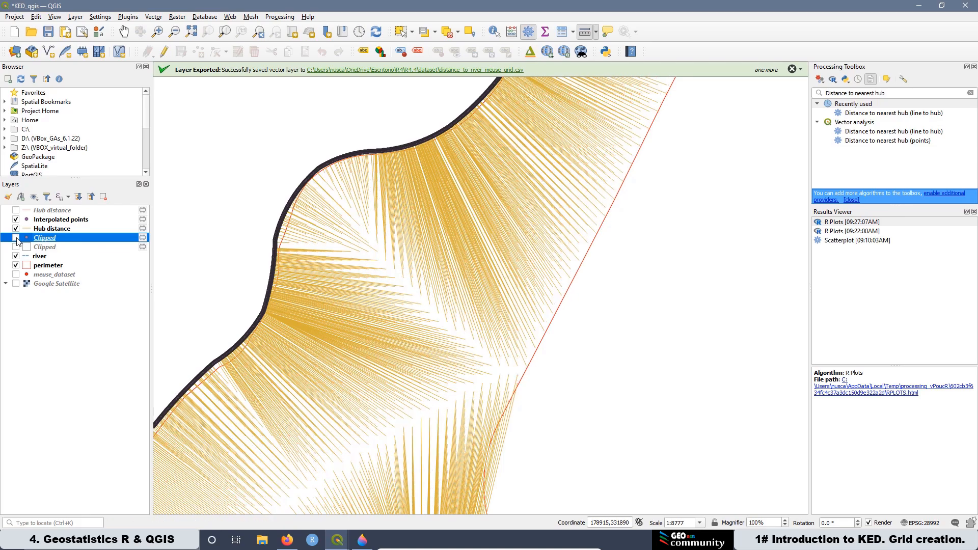
left_click(16, 238)
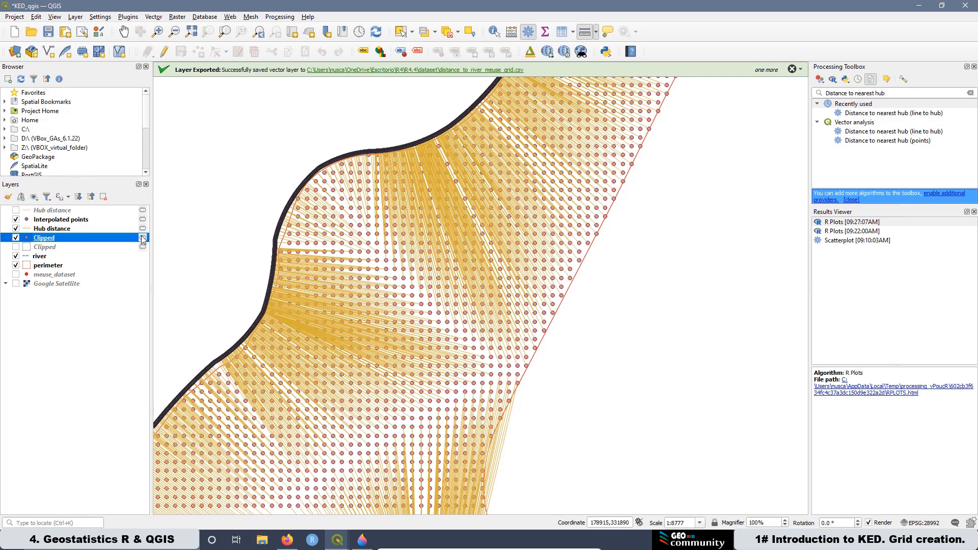
mouse_move(142, 239)
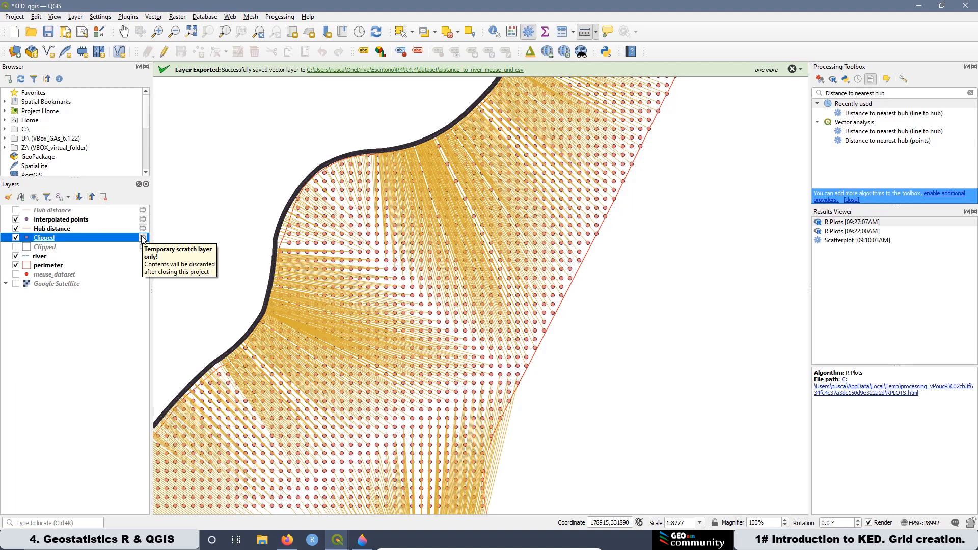
Step: Start exporting the Clipped layer's features as an ESRI Shapefile
right_click(76, 238)
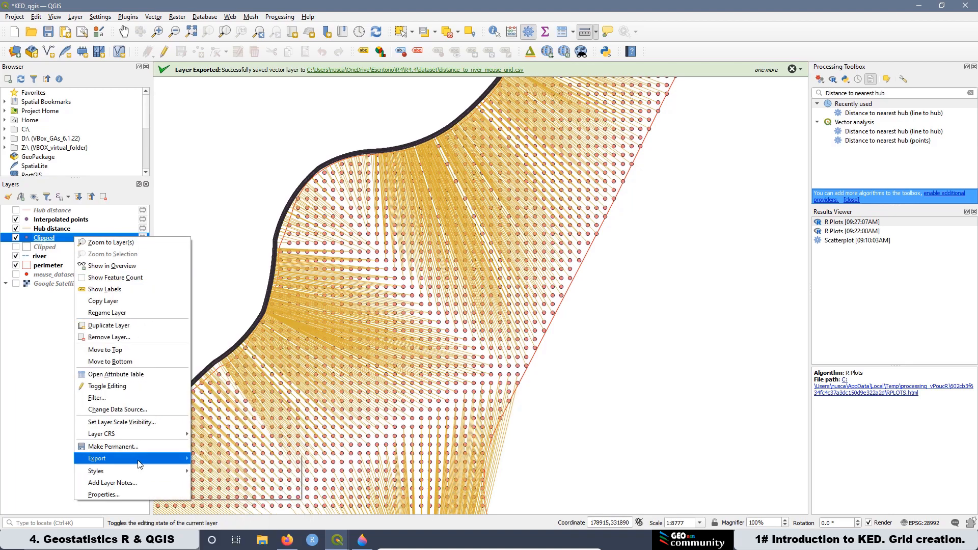
mouse_move(140, 464)
left_click(216, 459)
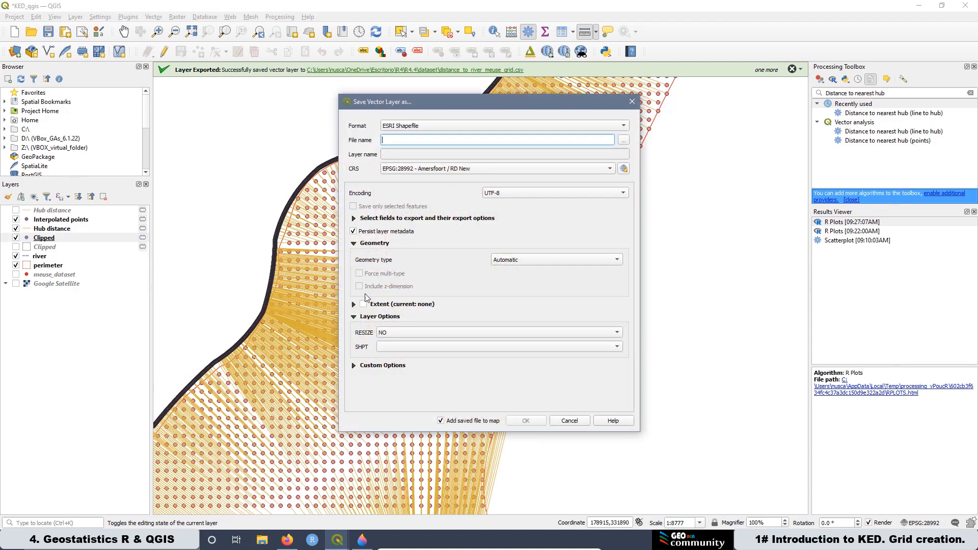
left_click(417, 127)
left_click(417, 127)
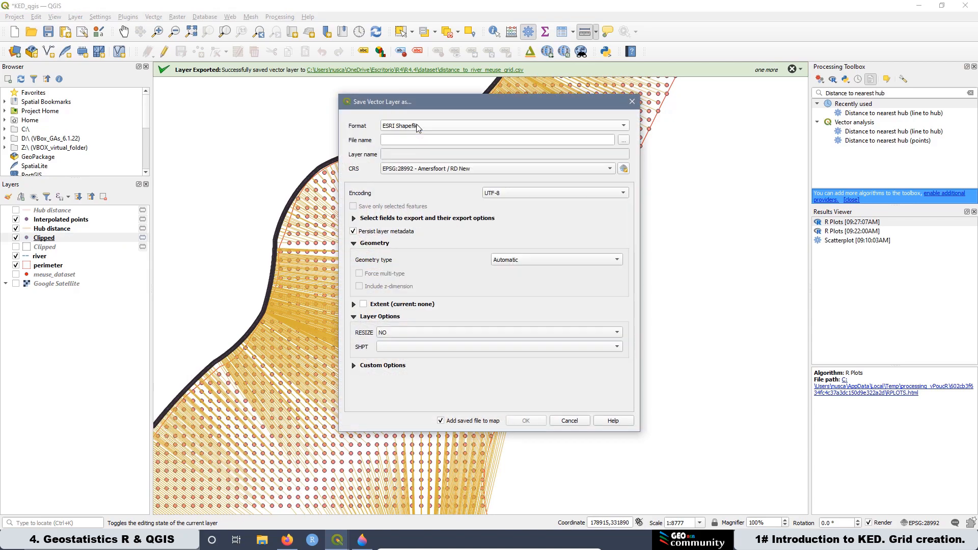
Step: Name the export file meuse_grid.shp in the R4.4 shp folder
left_click(624, 140)
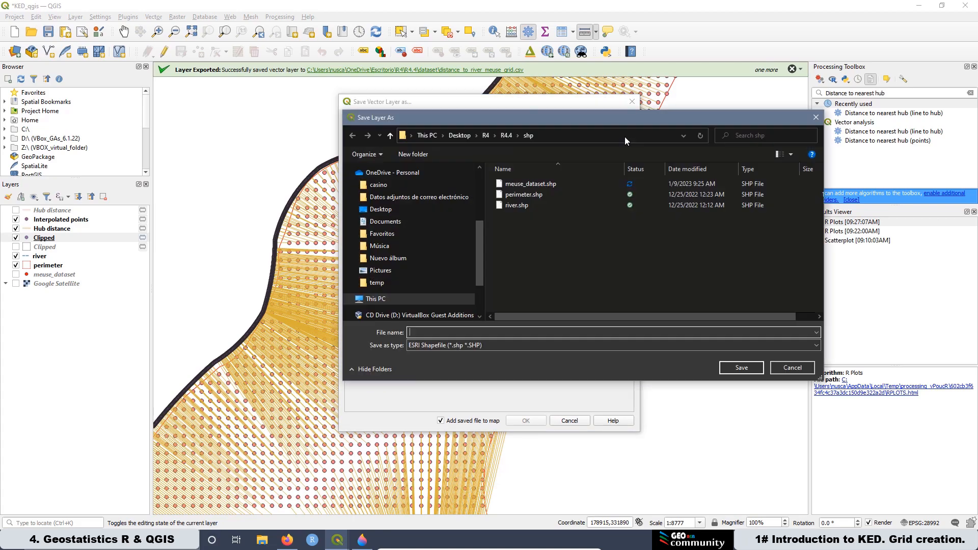
left_click(545, 185)
double_click(452, 333)
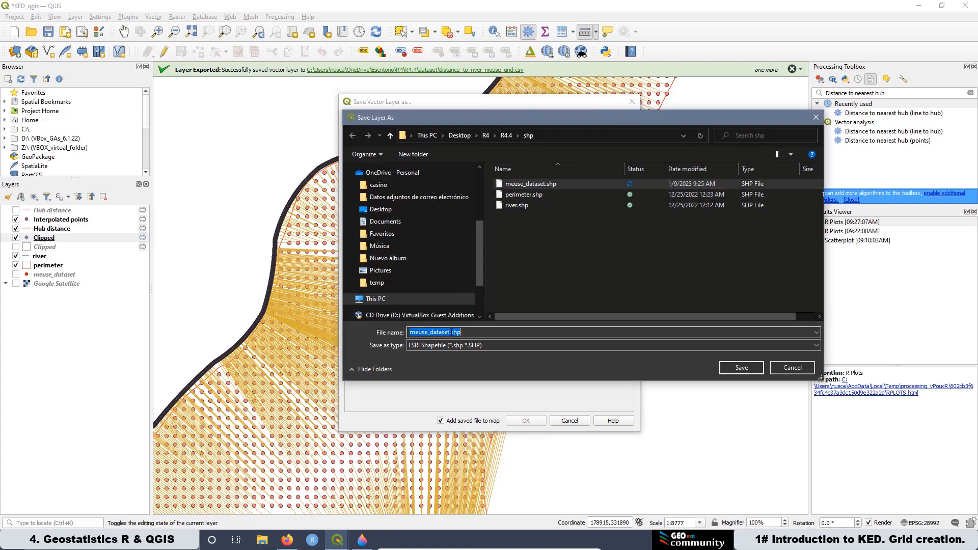
left_click(449, 333)
left_click_drag(448, 332, 431, 334)
type("gri")
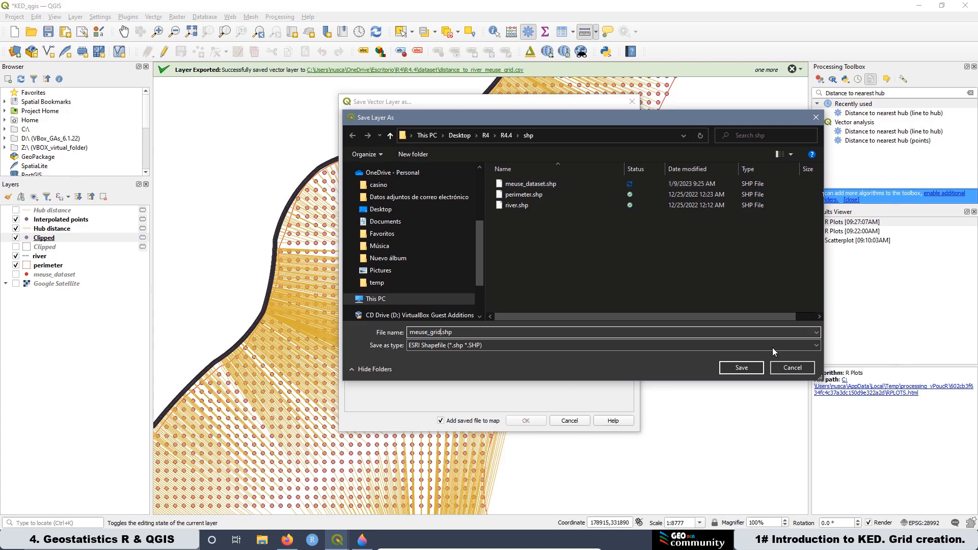
left_click(745, 368)
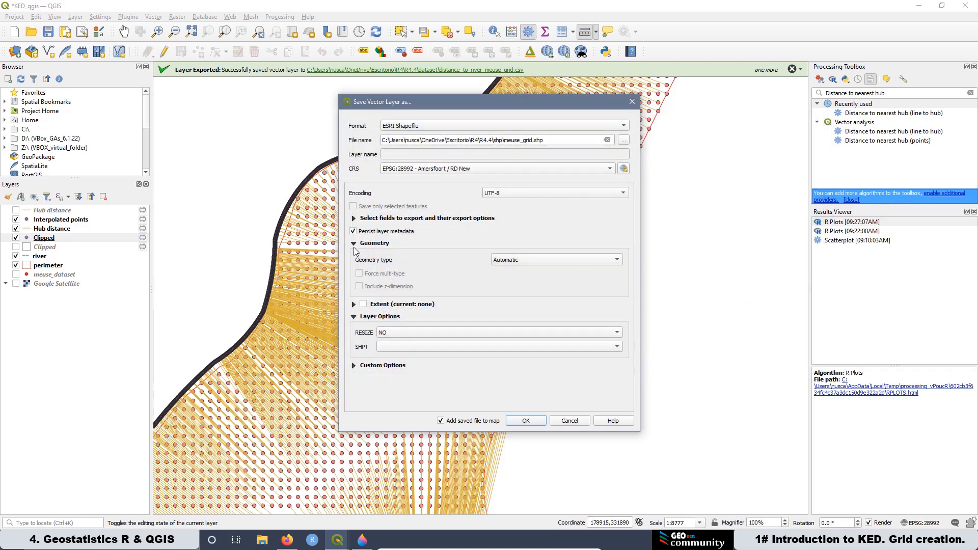
Step: Try to export the layer with geometry type set to Point, then close the error report
left_click(533, 260)
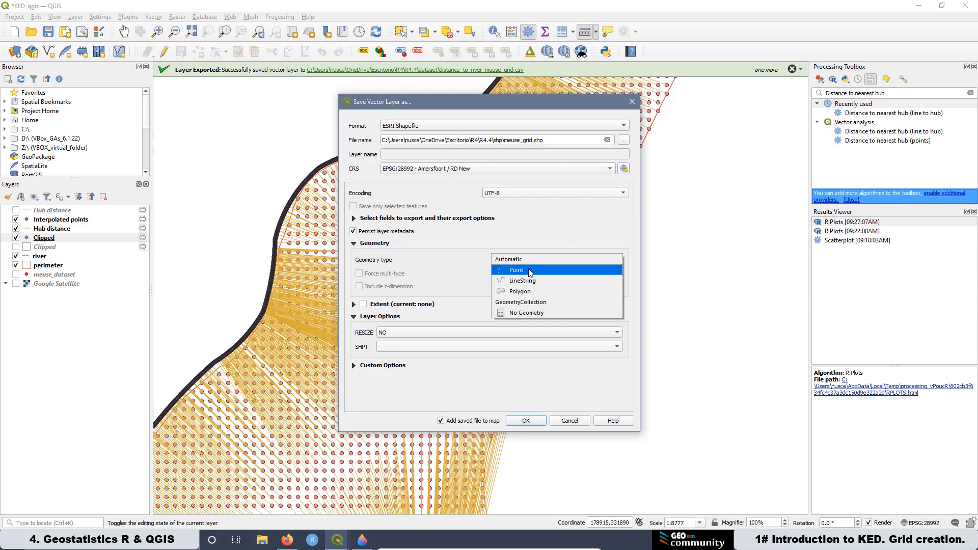
left_click(530, 272)
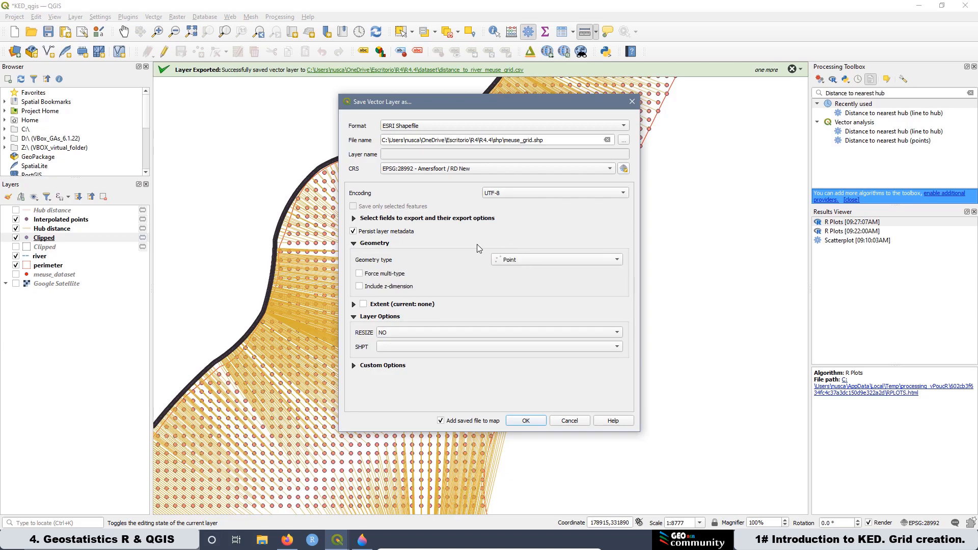
left_click(526, 421)
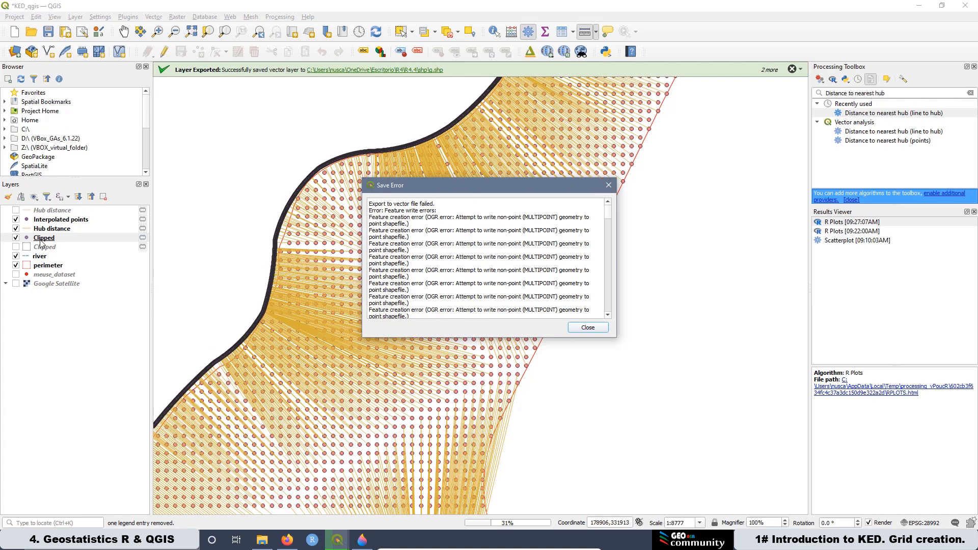
left_click(610, 187)
Step: Search the processing toolbox for Multipart to singleparts and open that tool
left_click_drag(892, 92, 824, 88)
right_click(835, 92)
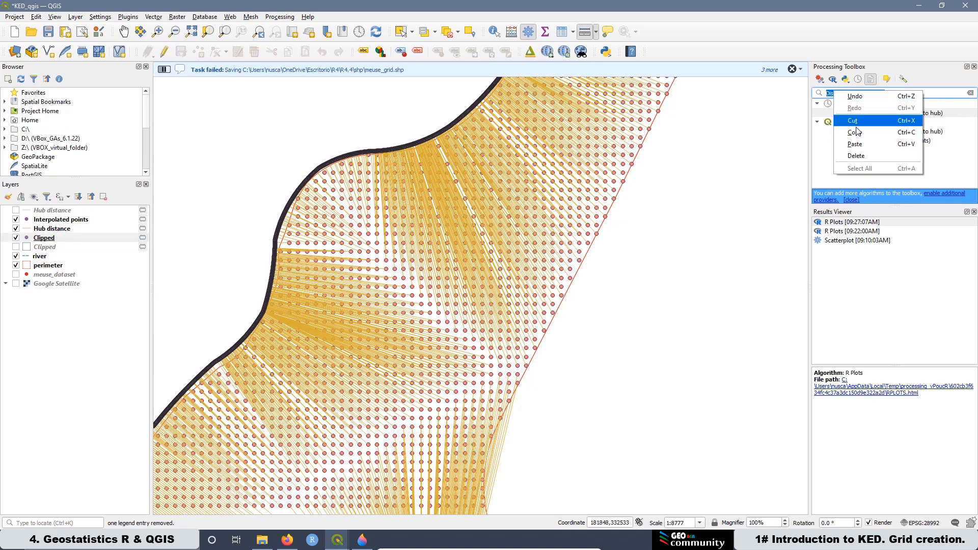
left_click(865, 144)
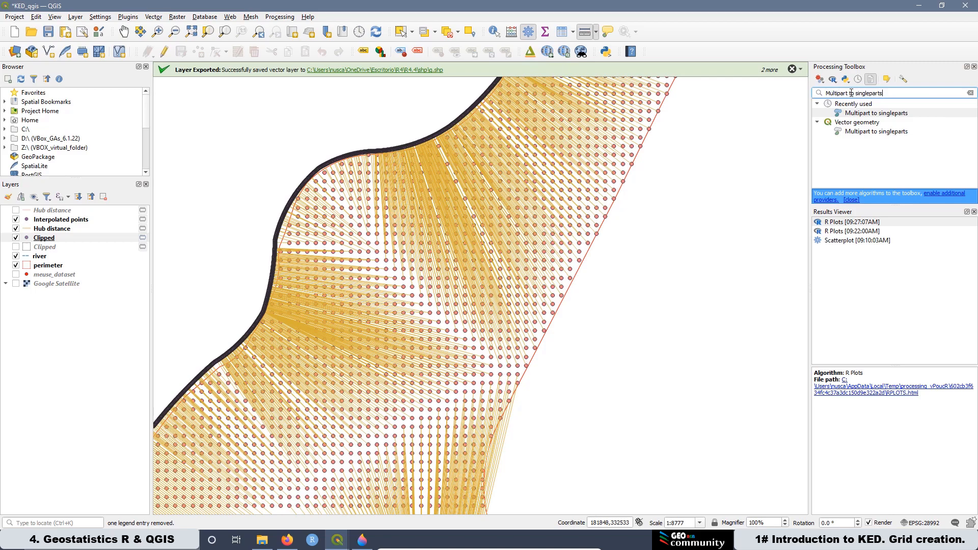
double_click(870, 114)
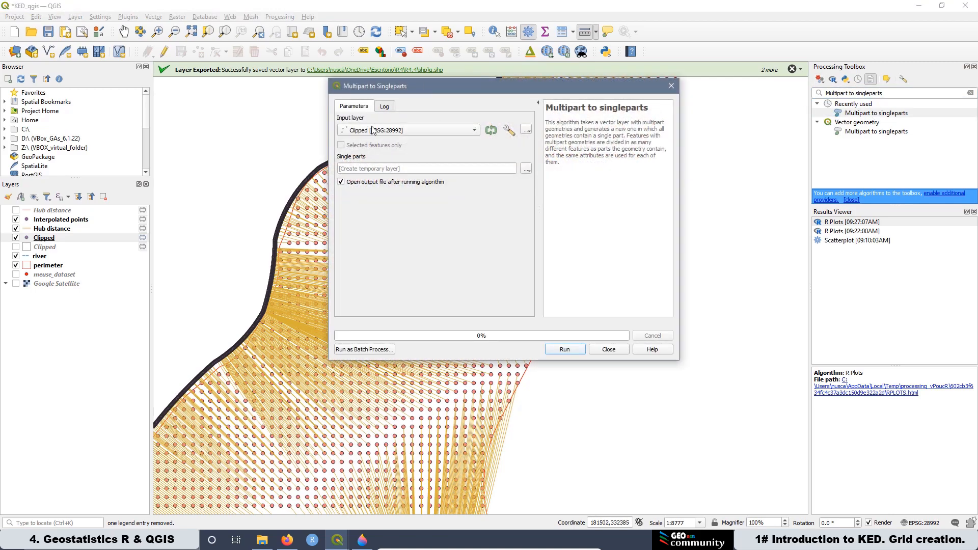
Step: Keep Clipped as the input and set the Single parts output to save as a shapefile in the R4.4 shp folder
left_click(377, 132)
left_click(377, 131)
left_click(51, 239)
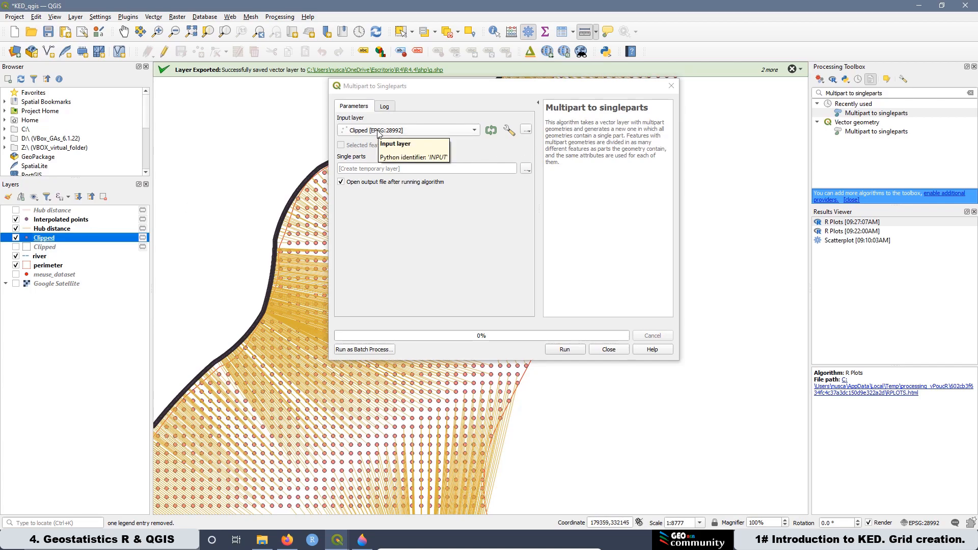
left_click(526, 172)
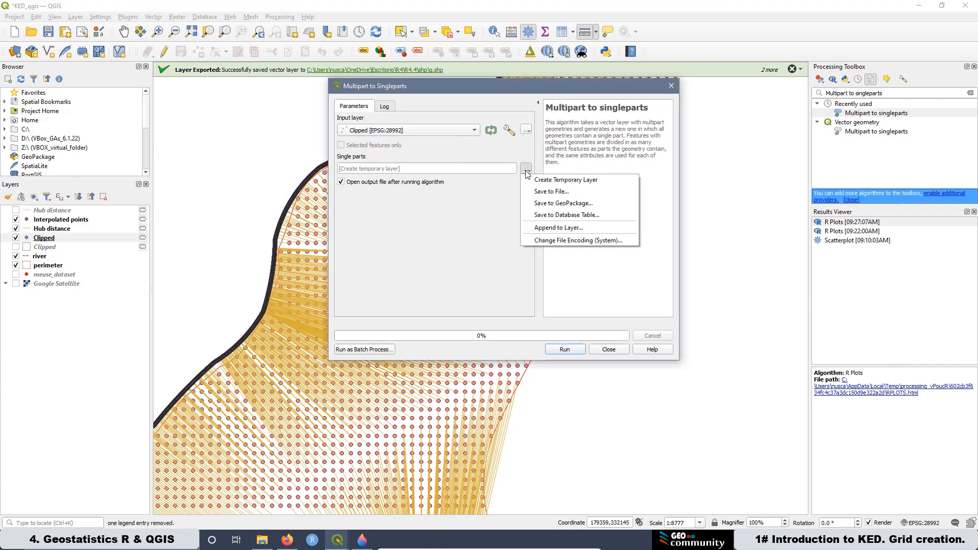
left_click(563, 192)
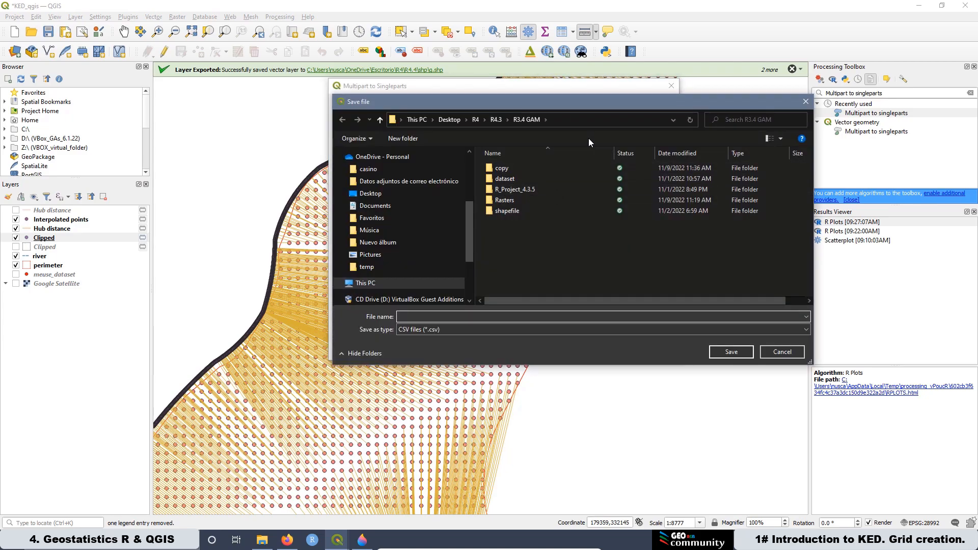
left_click(478, 120)
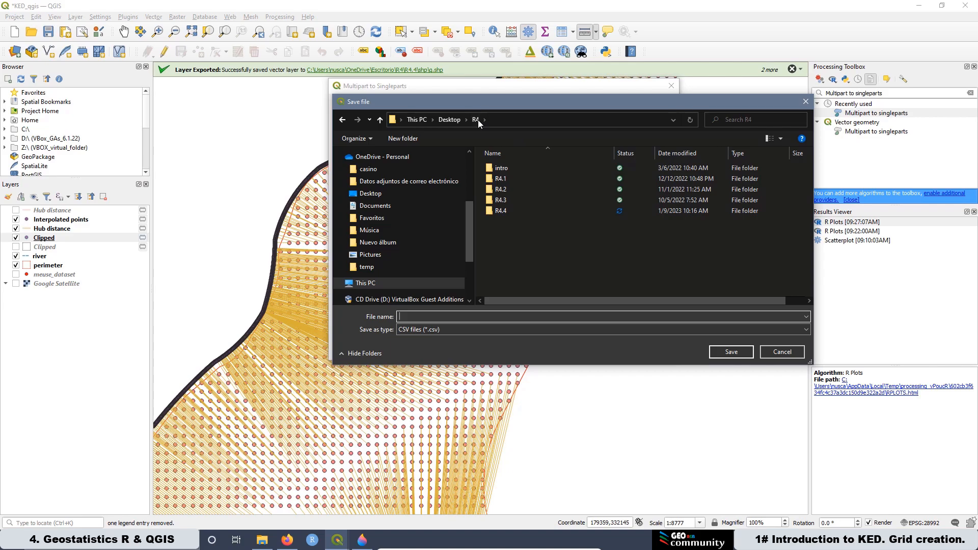
double_click(500, 212)
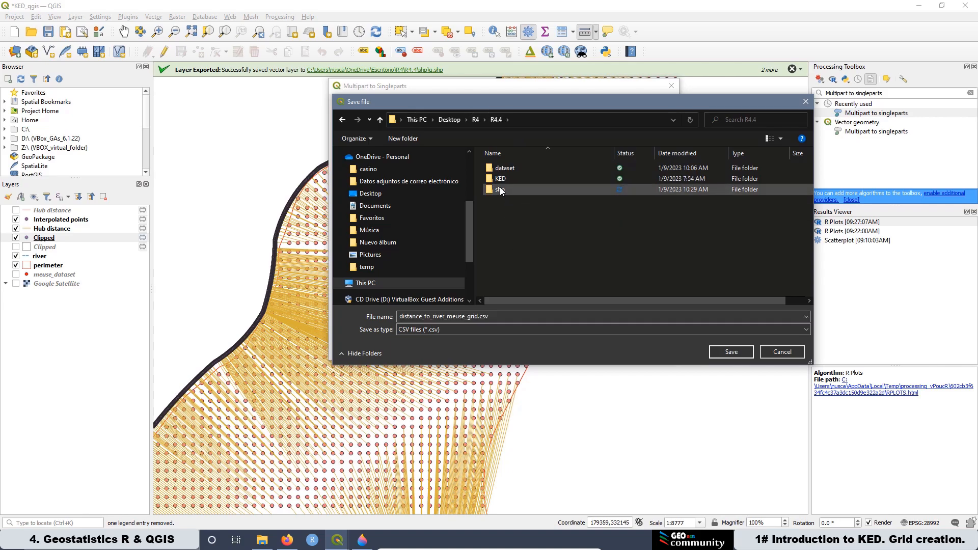
double_click(500, 188)
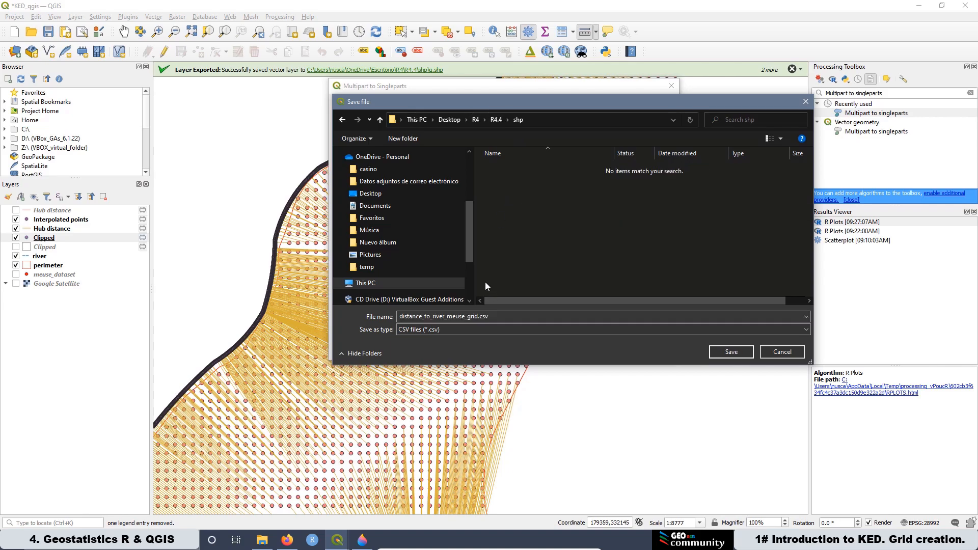
left_click(445, 330)
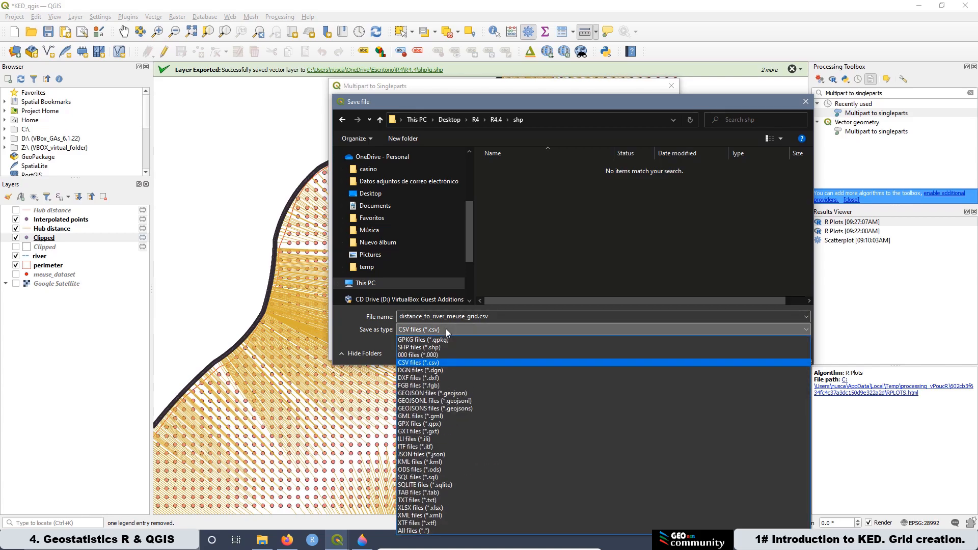
left_click(430, 347)
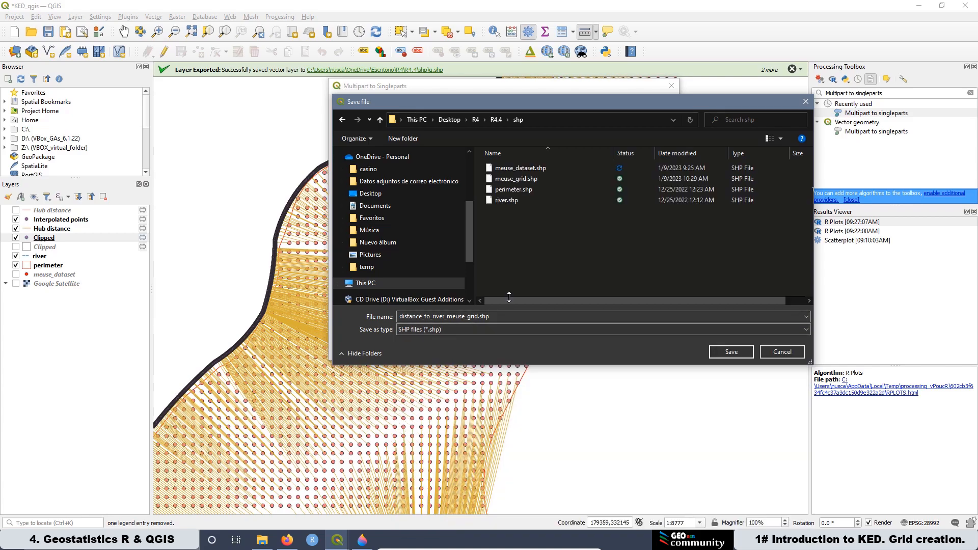
Step: Delete the old meuse_grid.shp file and name the single-parts output meuse_grid.shp
left_click(517, 180)
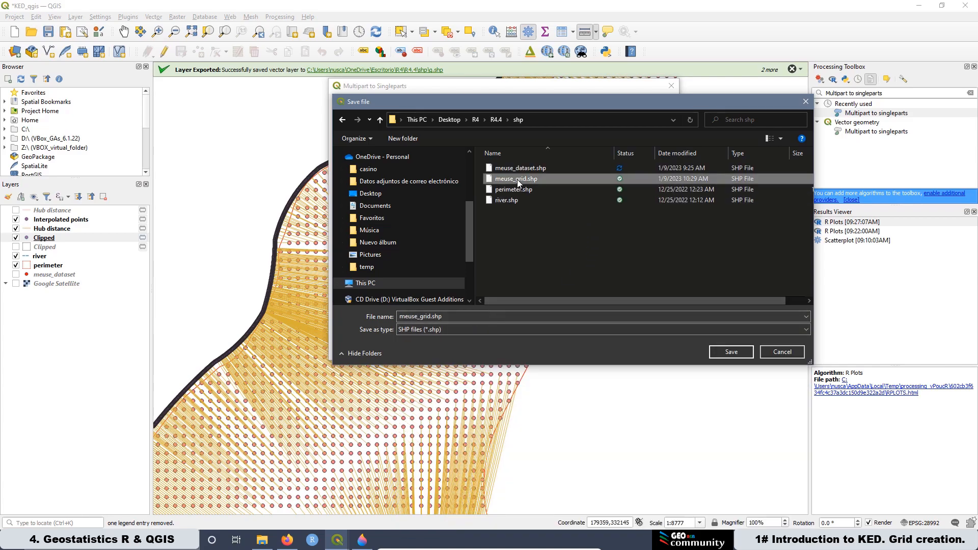
key("Delete")
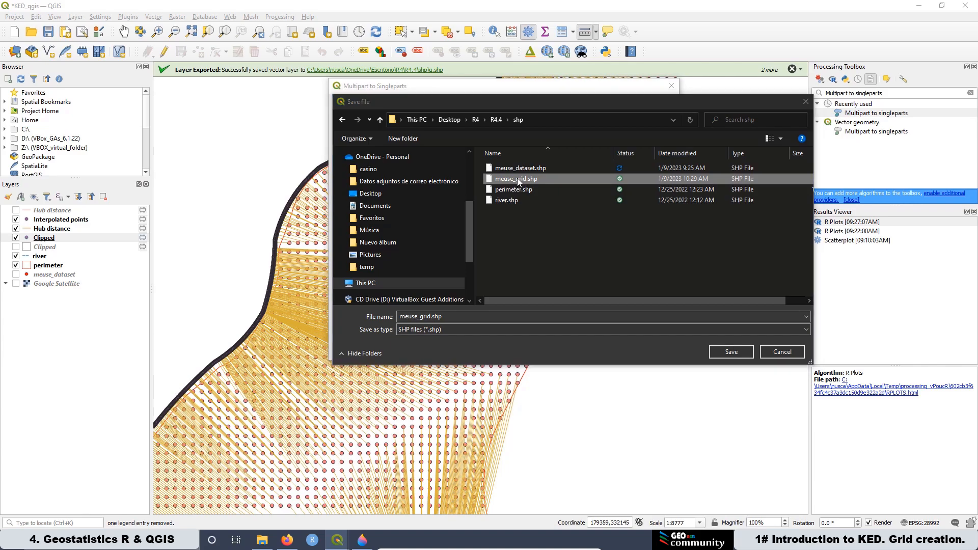
double_click(444, 317)
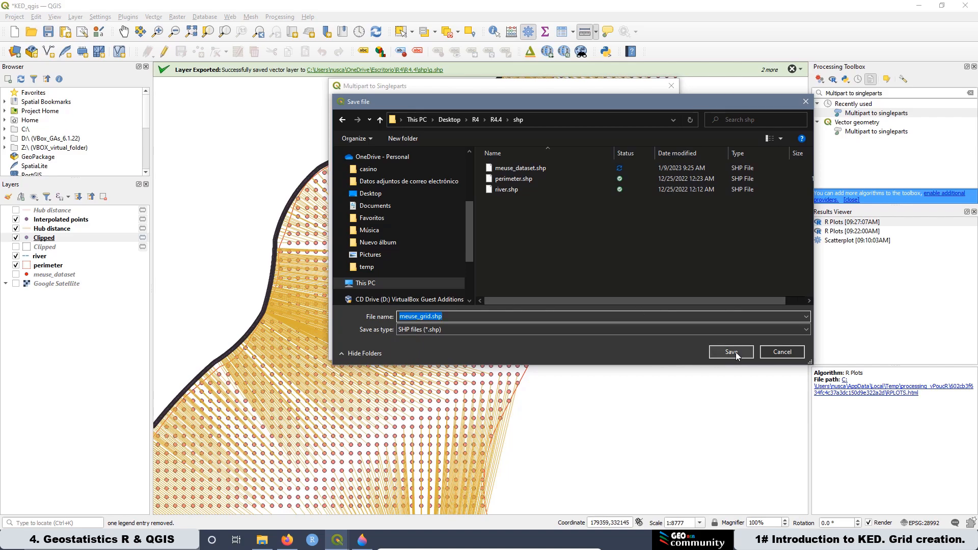
left_click(736, 353)
Step: Run Multipart to singleparts and close the dialog
left_click(515, 271)
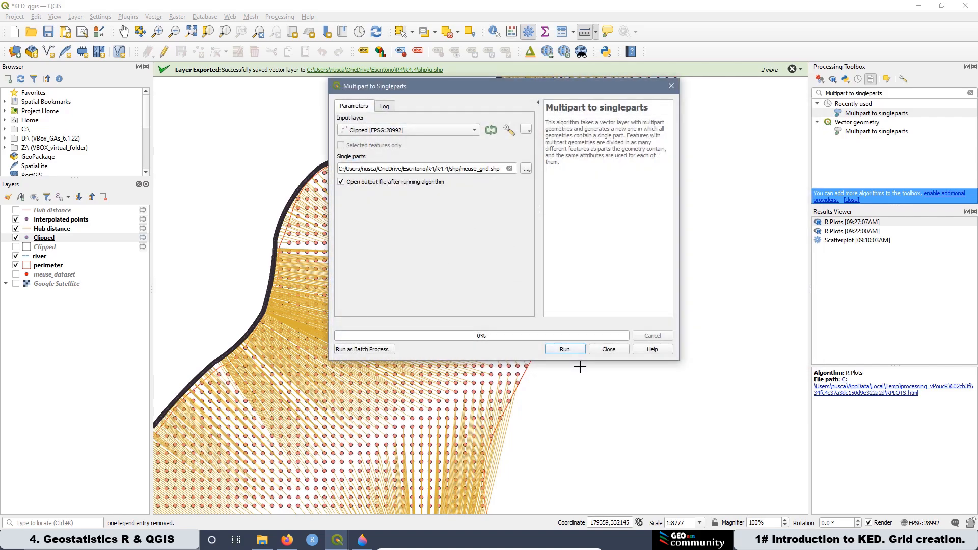
left_click(562, 350)
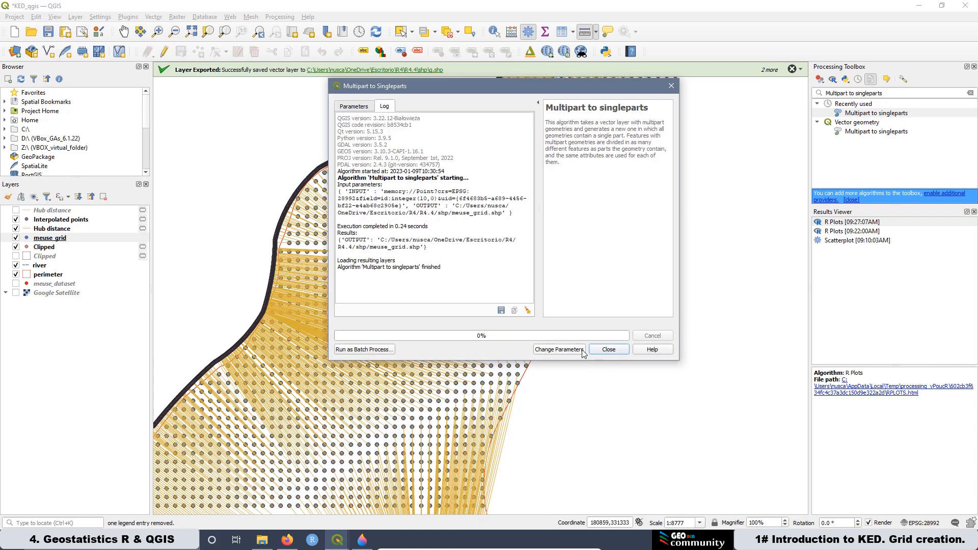
left_click(609, 350)
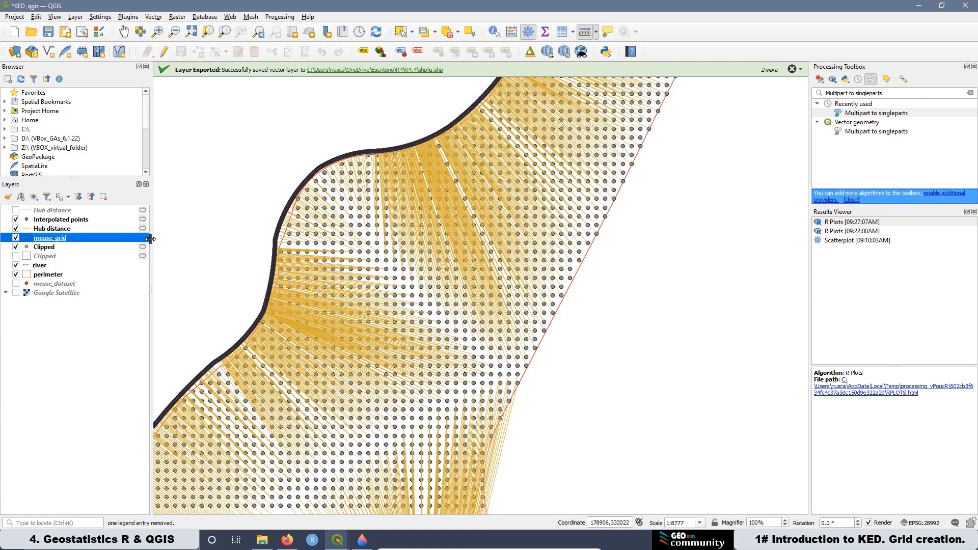
Step: Open the meuse_grid layer's attribute table to check its fields, then close it
right_click(47, 242)
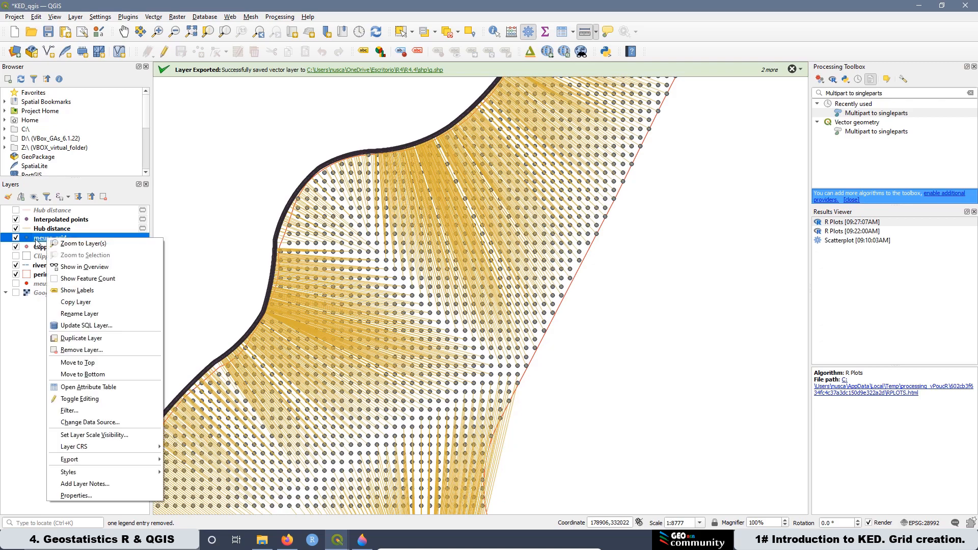
left_click(92, 387)
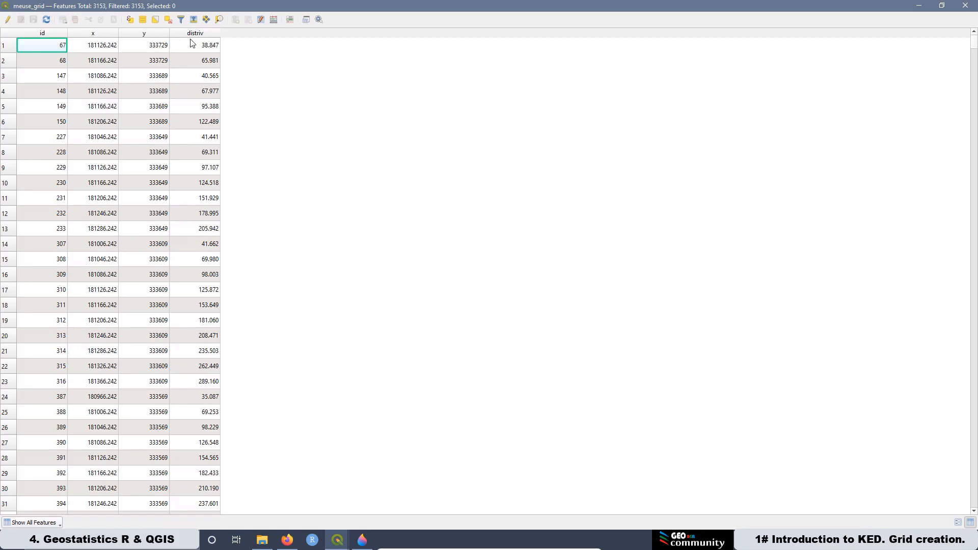
left_click(965, 5)
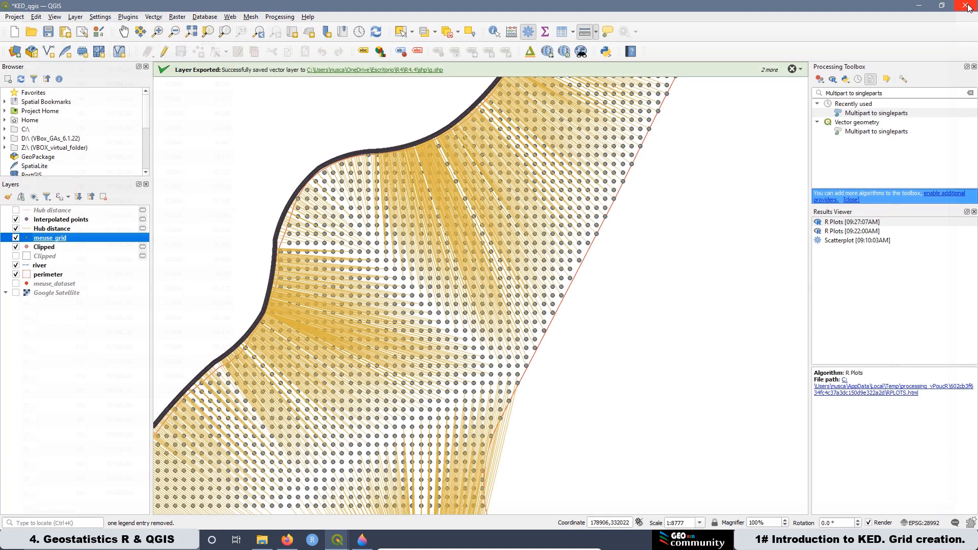
Step: Remove the Clipped layer from the project
right_click(45, 247)
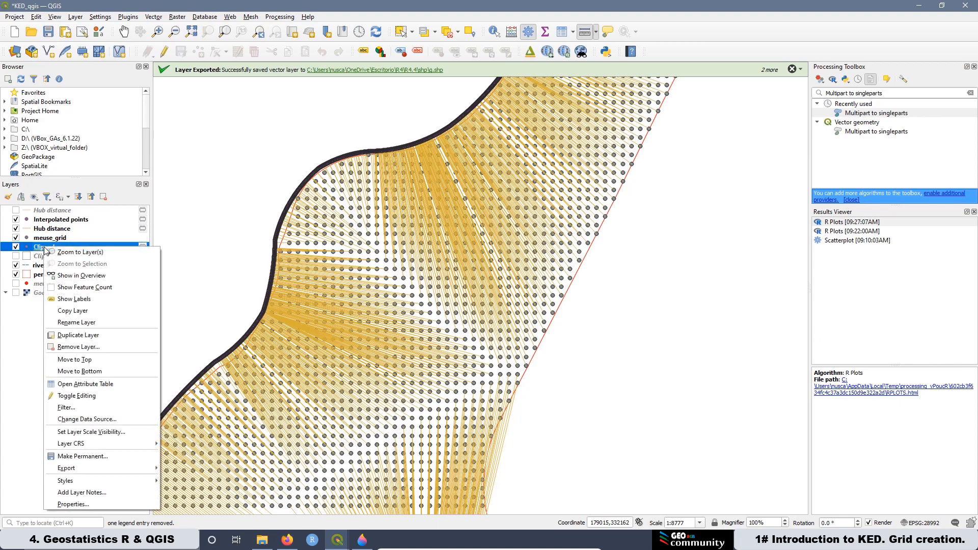
left_click(76, 347)
left_click(472, 280)
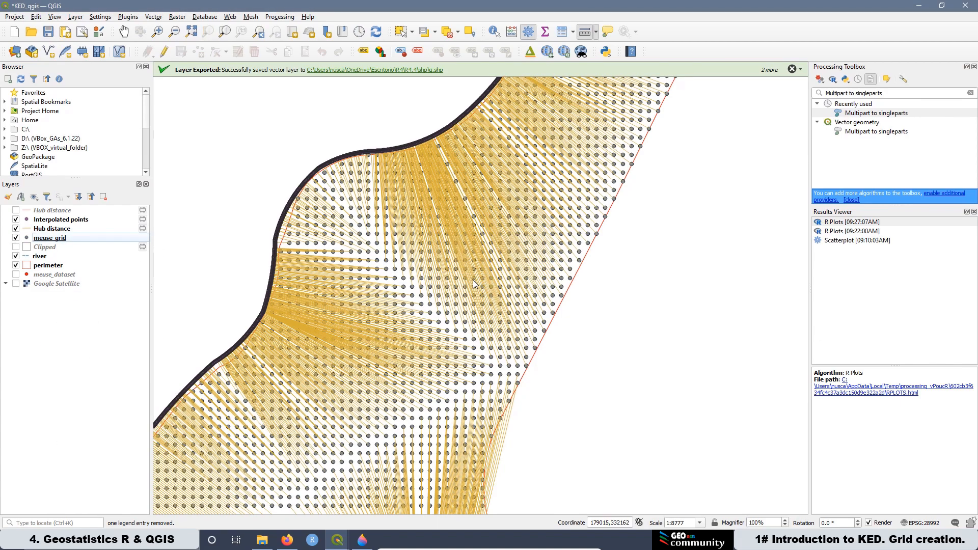
Step: Hide the Hub distance and Interpolated points layers, briefly toggling meuse_dataset on and off
left_click(16, 229)
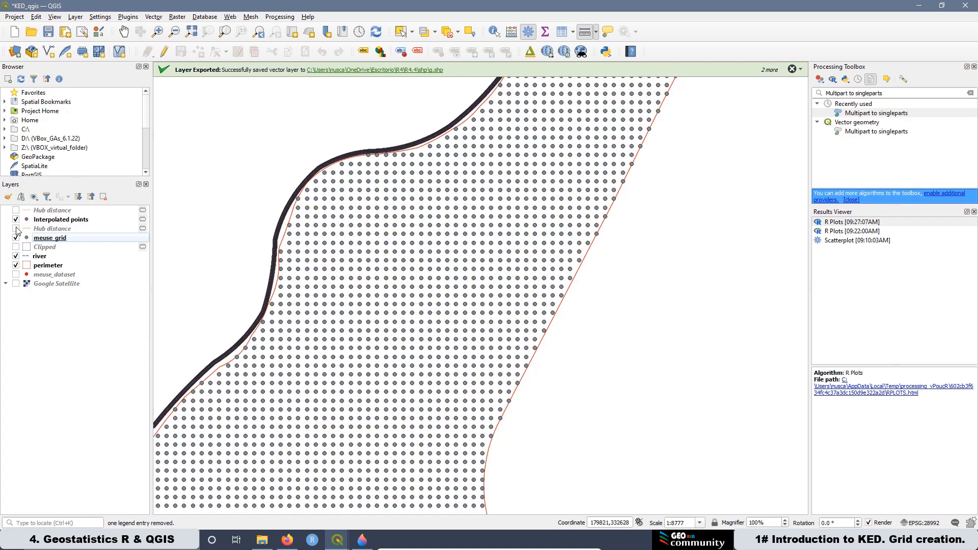
left_click(16, 219)
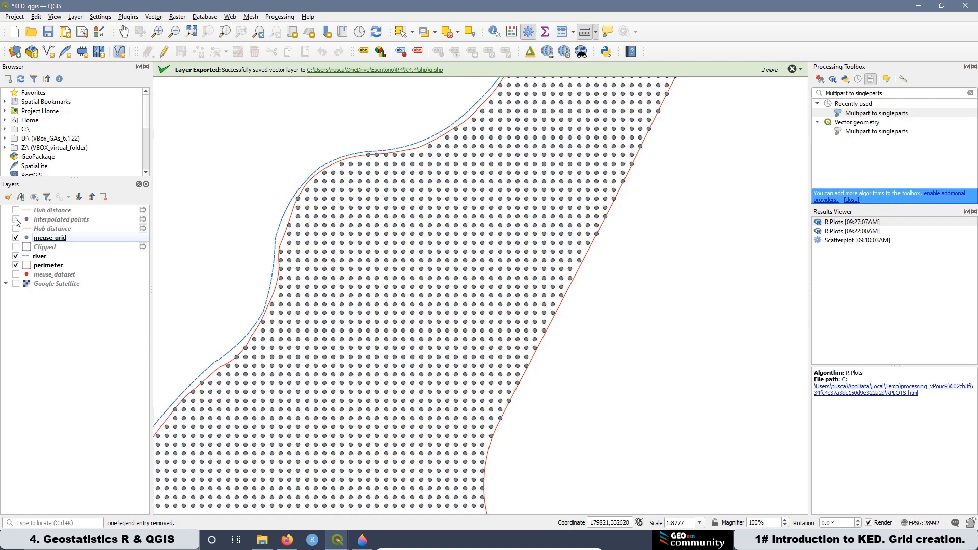
left_click(16, 275)
left_click(15, 275)
Step: Reopen the meuse_grid attribute table to review it, then close it
right_click(51, 238)
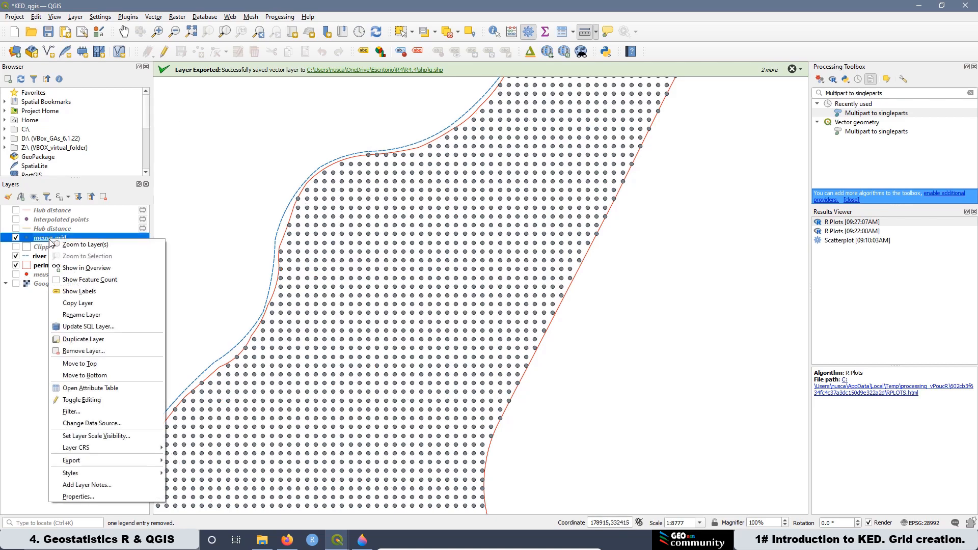
left_click(91, 388)
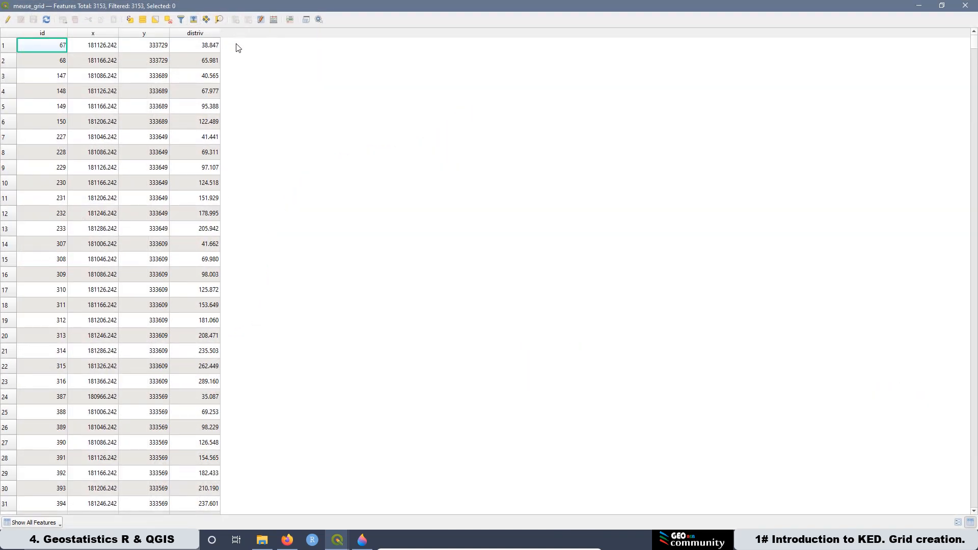
left_click(920, 6)
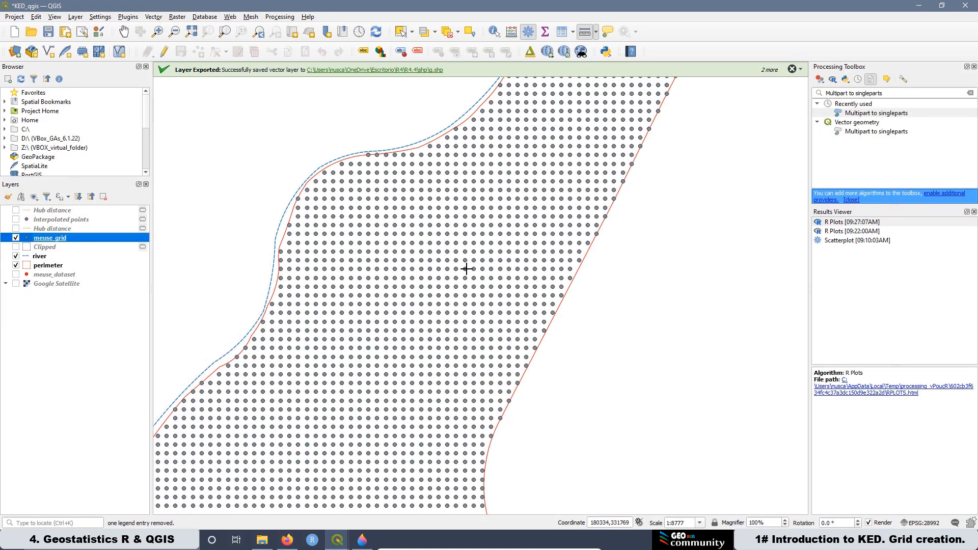
Step: Zoom around the clipped point grid and open the meuse_grid attribute table to inspect its fields
scroll(381, 289, "down", 1)
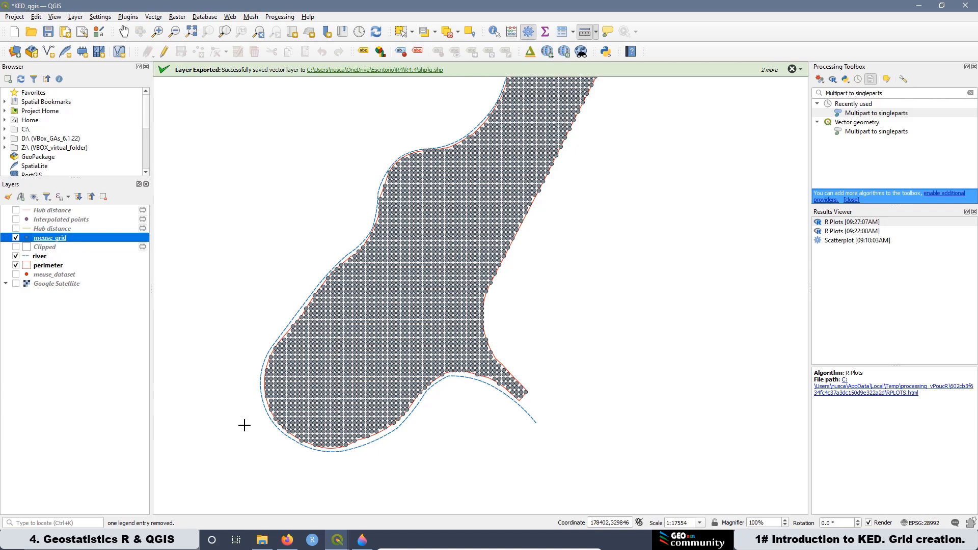
scroll(288, 410, "up", 1)
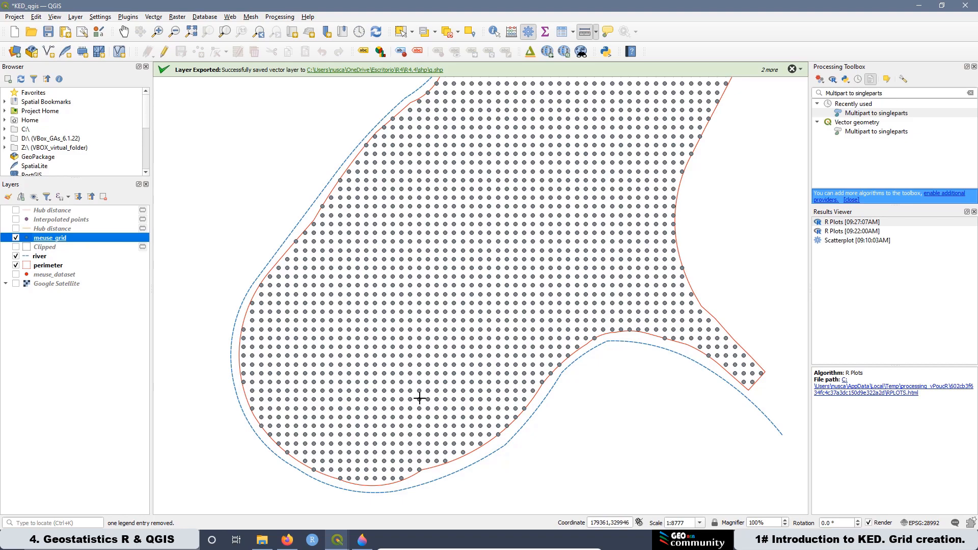
scroll(372, 405, "down", 1)
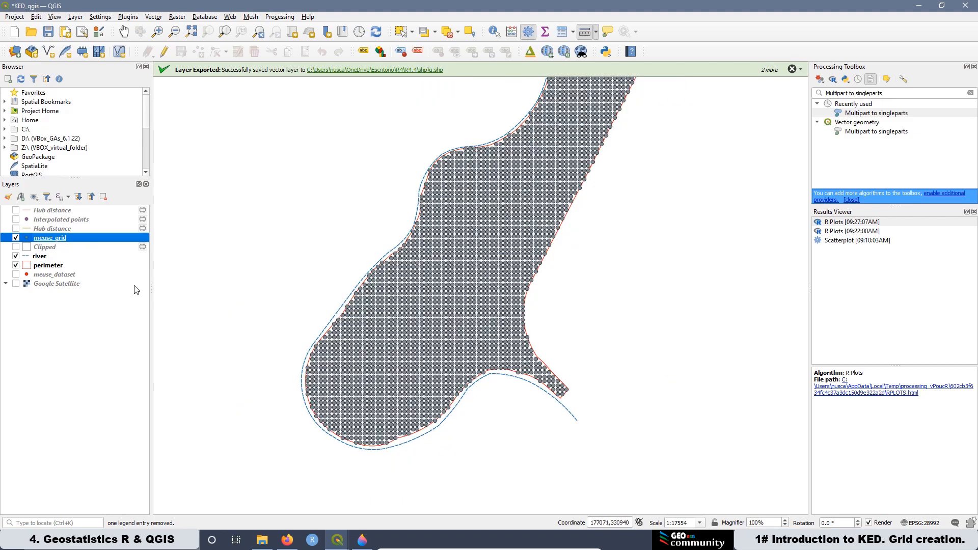
right_click(79, 240)
left_click(122, 386)
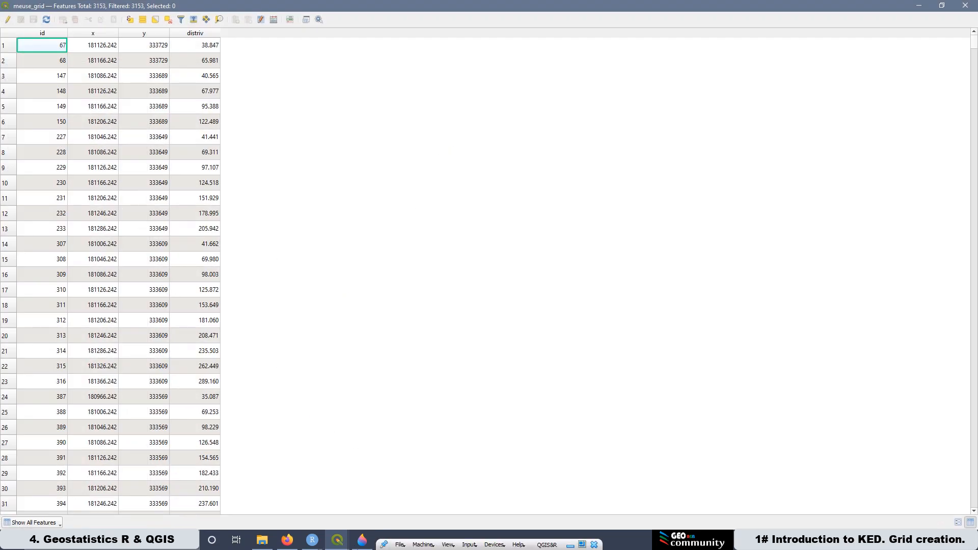
Step: Compare the grid with the R Plot Zoom window of part.a, part.b, dist, soil and ffreq, then minimise it
left_click(312, 540)
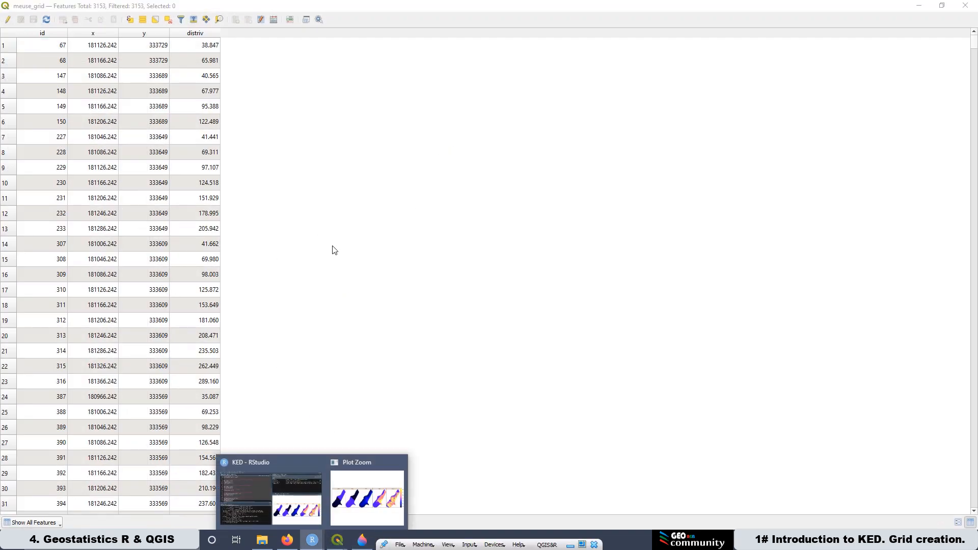
left_click(370, 459)
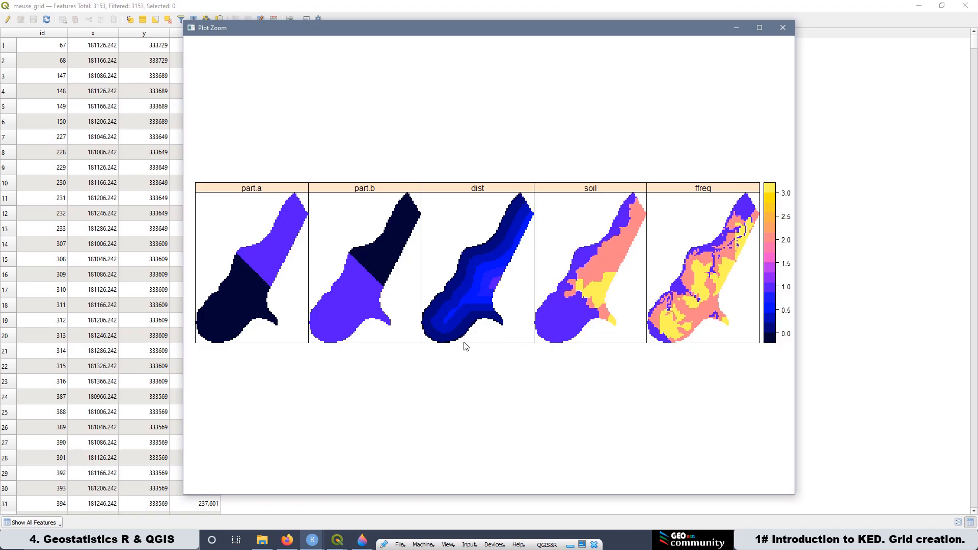
left_click(338, 540)
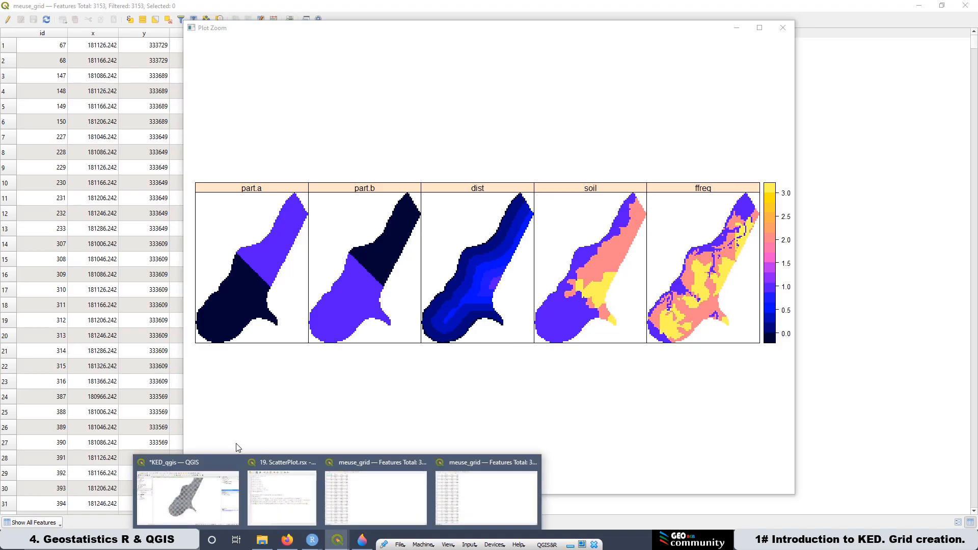
left_click(191, 462)
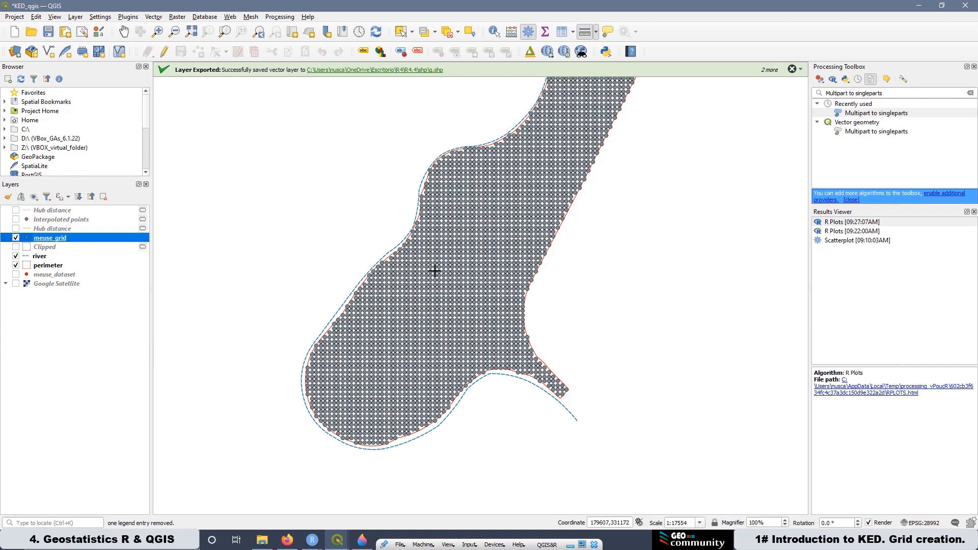
scroll(421, 318, "down", 1)
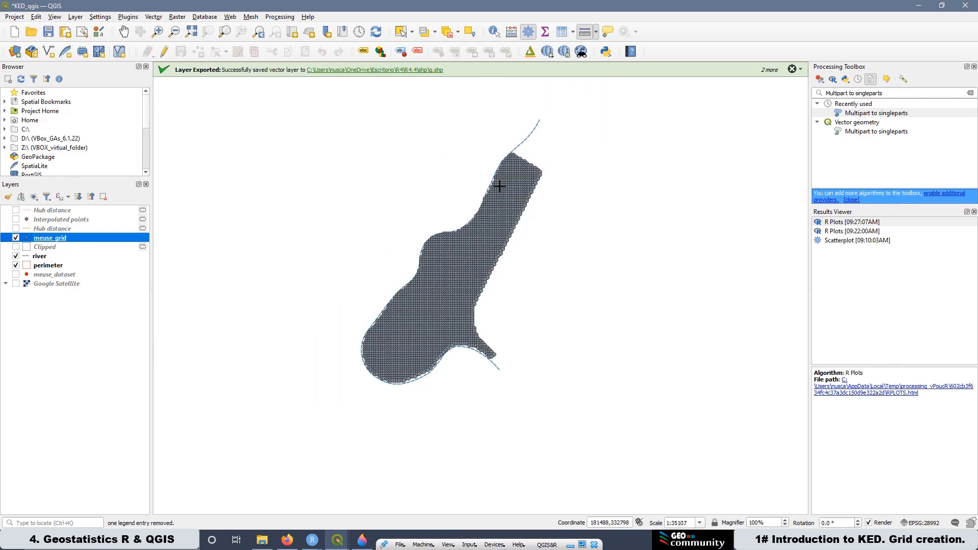
scroll(479, 198, "up", 1)
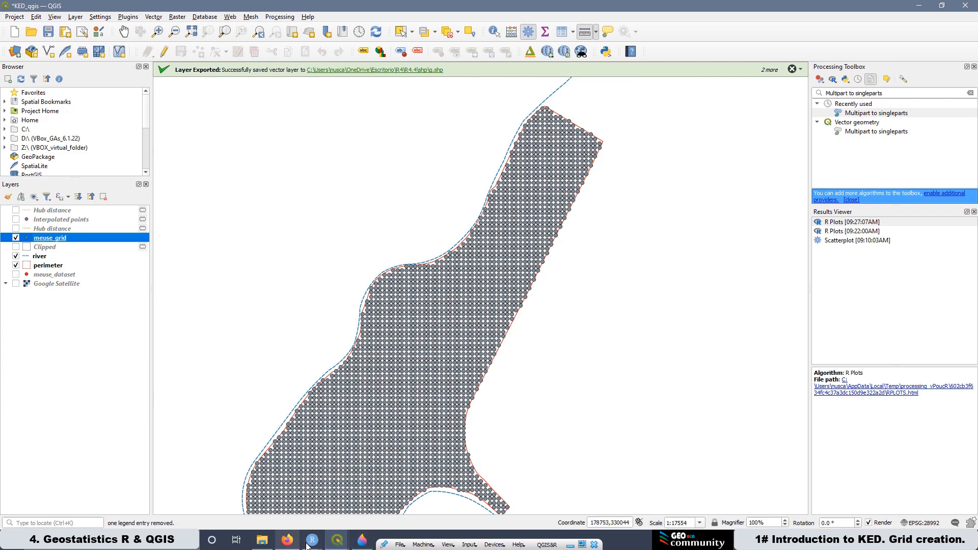
mouse_move(308, 546)
left_click(366, 481)
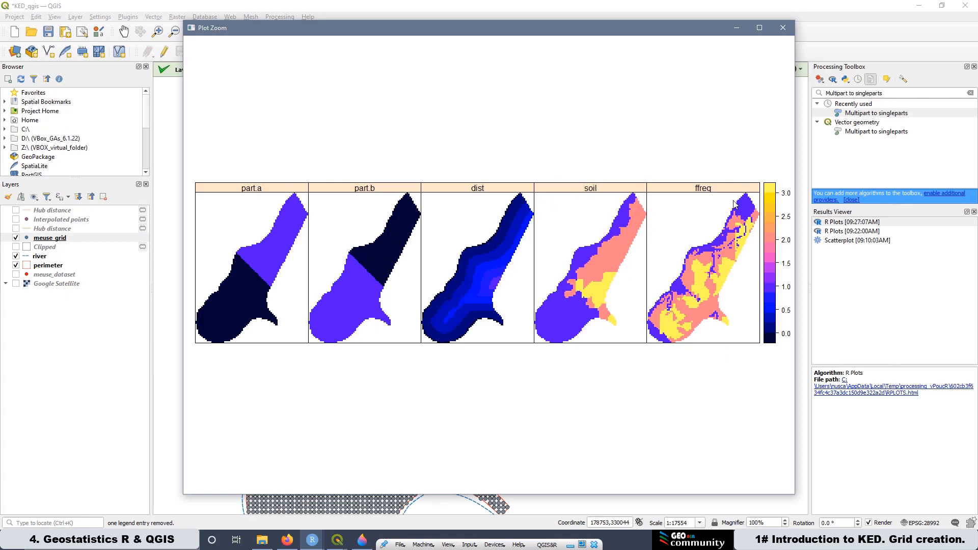
left_click(736, 28)
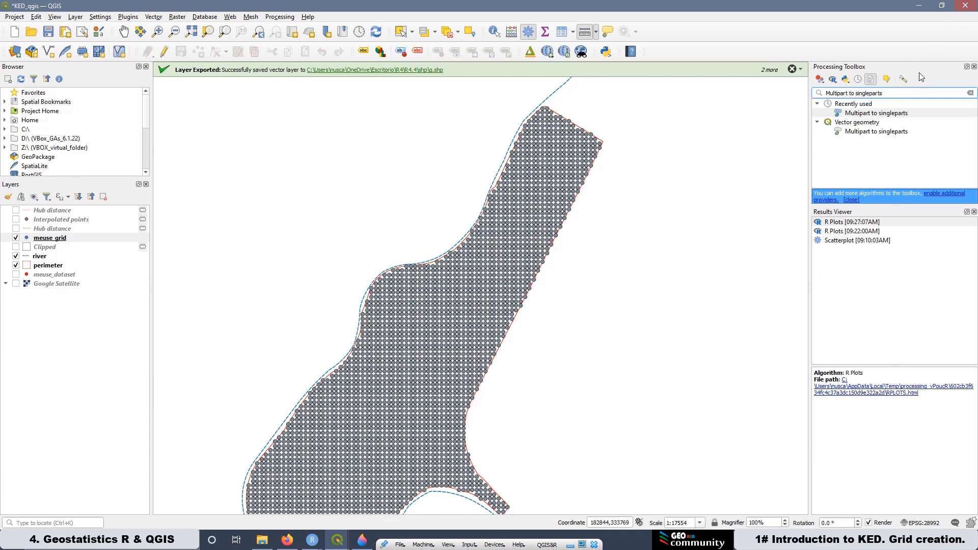
Step: Open the Rasterize (vector to raster) tool for meuse_grid and set distriv as the burn-in field
left_click_drag(889, 92, 825, 93)
right_click(830, 93)
left_click(856, 147)
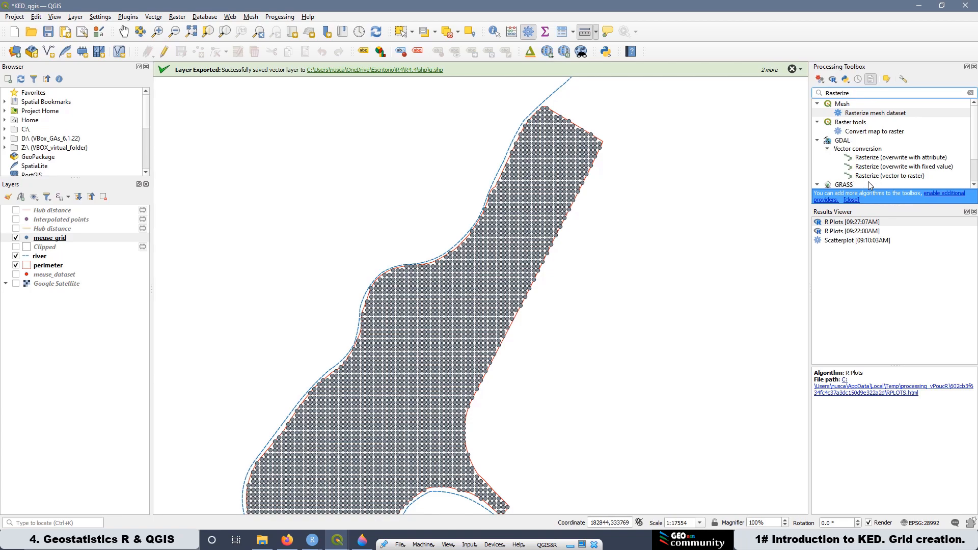
double_click(892, 176)
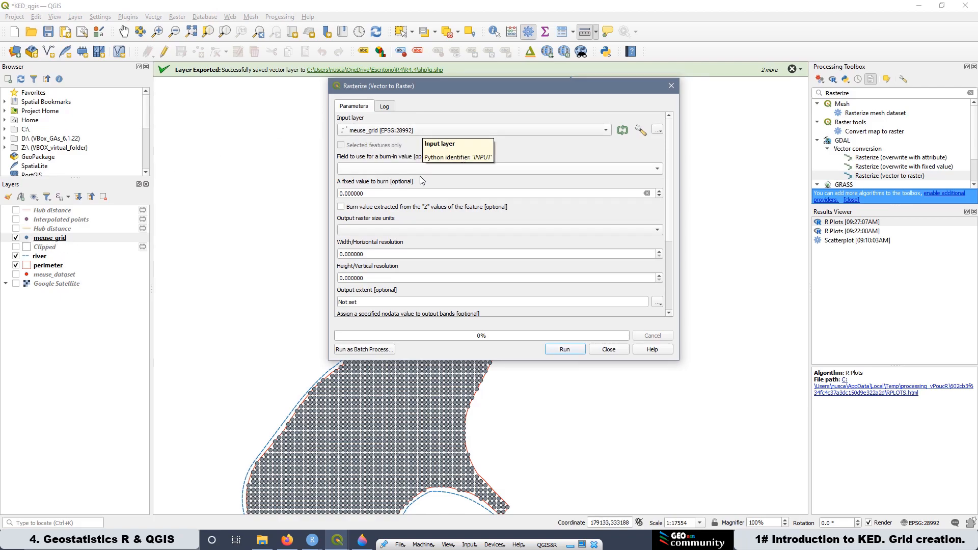
left_click(374, 172)
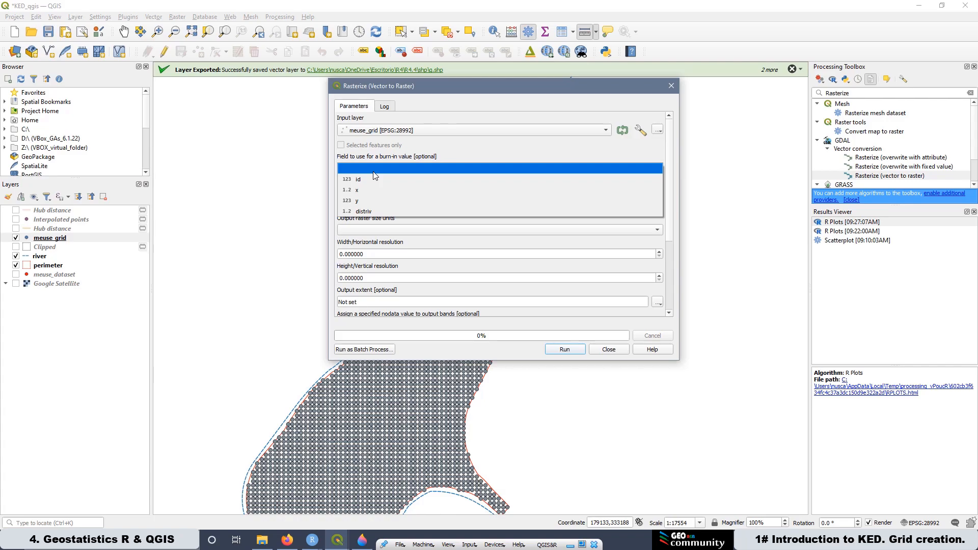
left_click(371, 211)
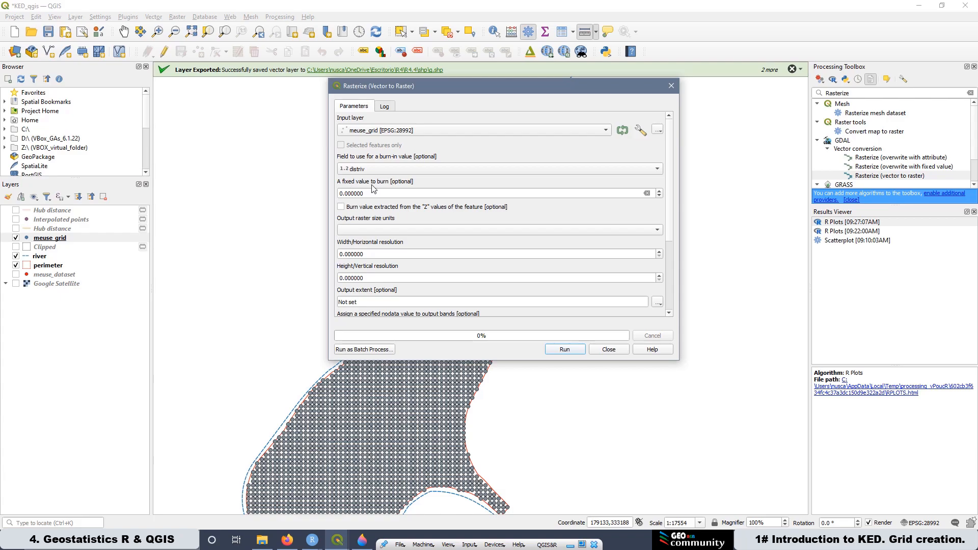
Step: Set output raster size units to Georeferenced units with width and height resolution of 40
left_click(358, 234)
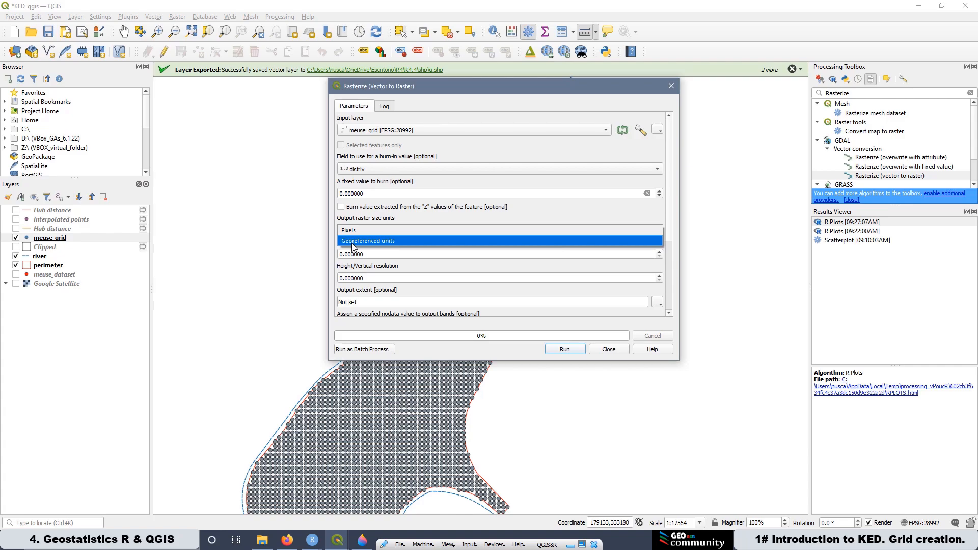
left_click(356, 245)
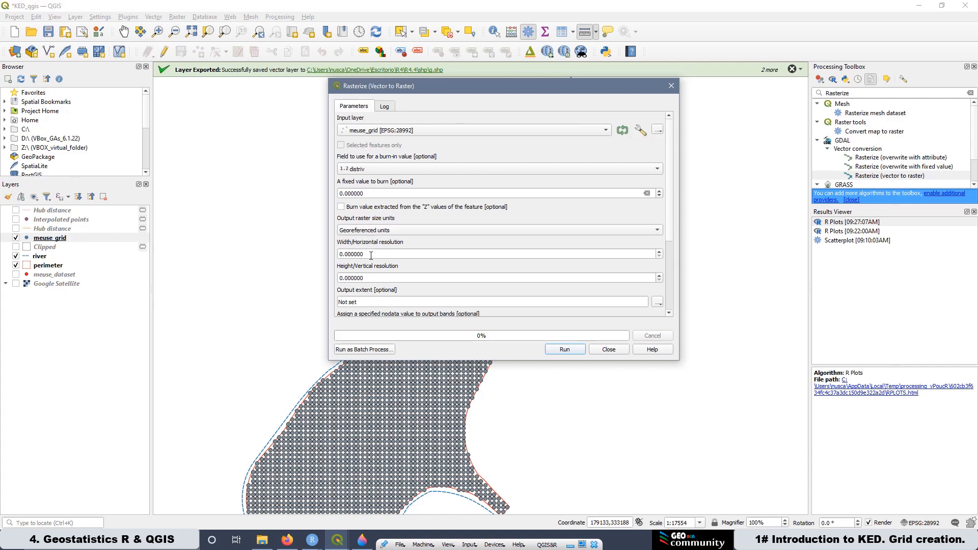
left_click_drag(370, 256, 337, 255)
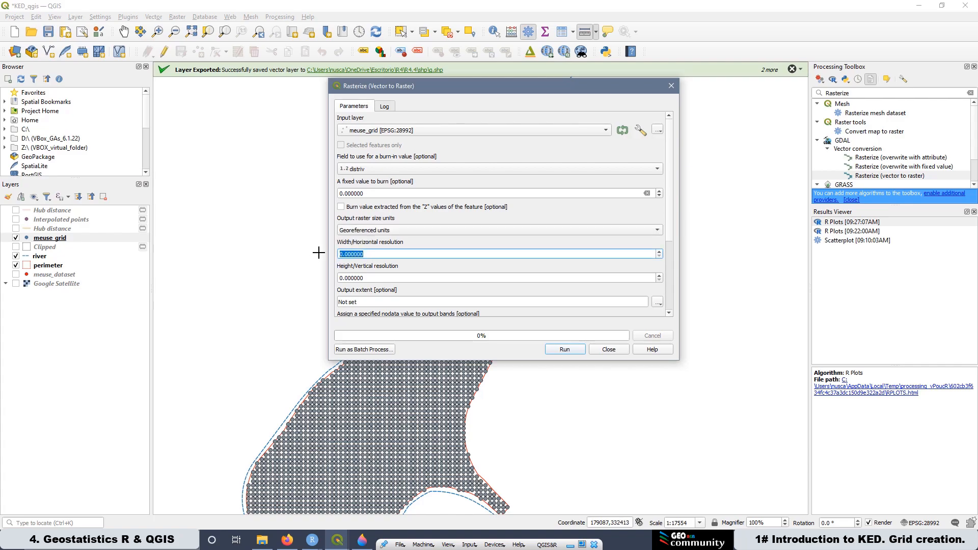
type("40")
left_click_drag(372, 278, 319, 277)
type("4")
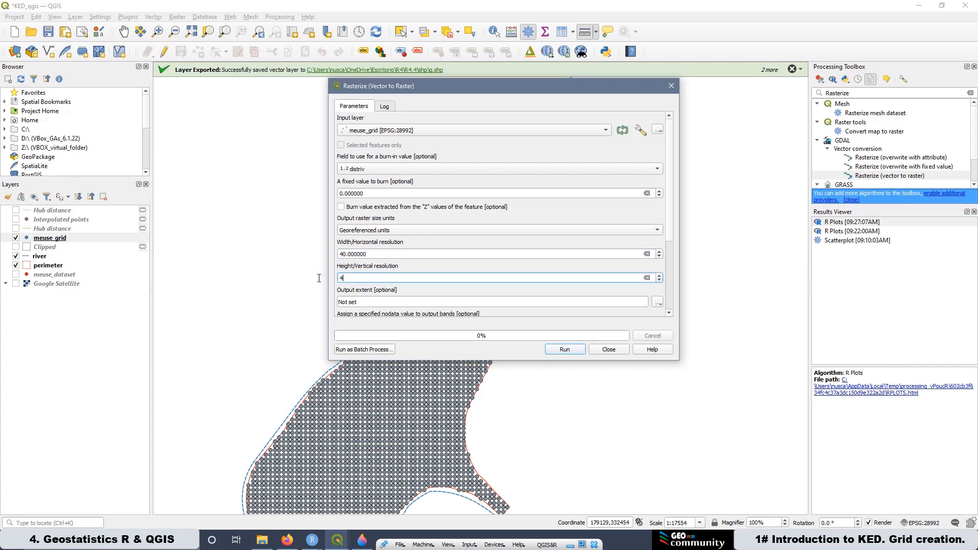
left_click(673, 233)
left_click_drag(673, 234, 669, 309)
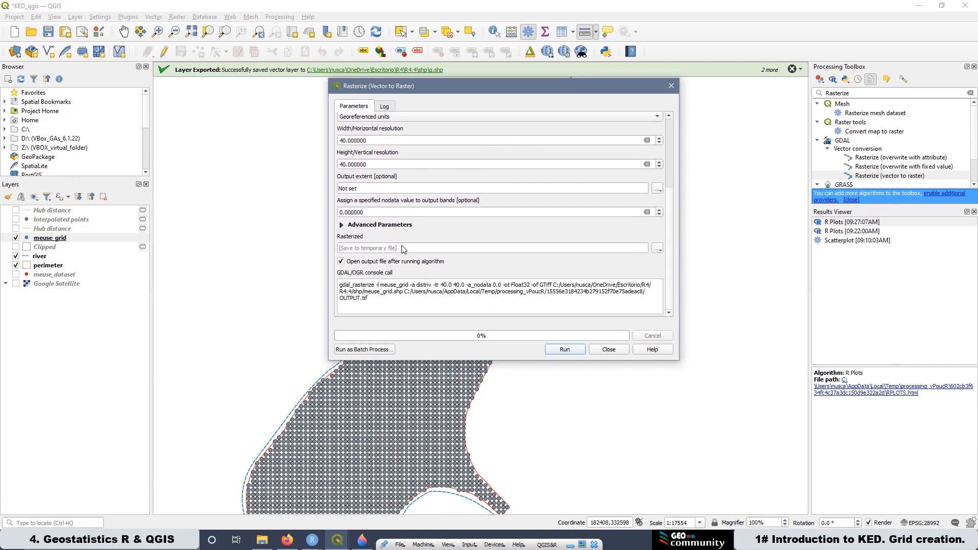
Step: Choose to save the rasterized output to a file and create a new folder named raster inside R4.4
left_click(657, 250)
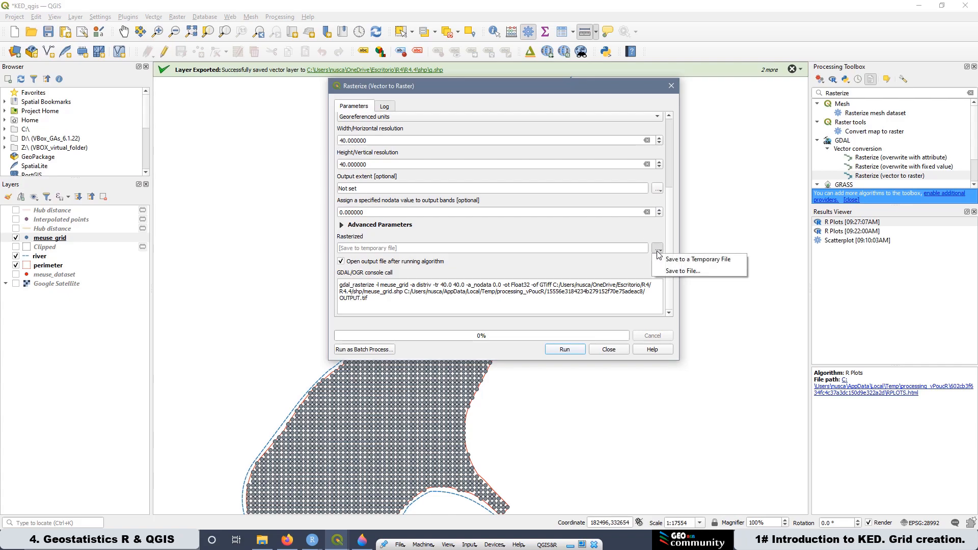
left_click(681, 268)
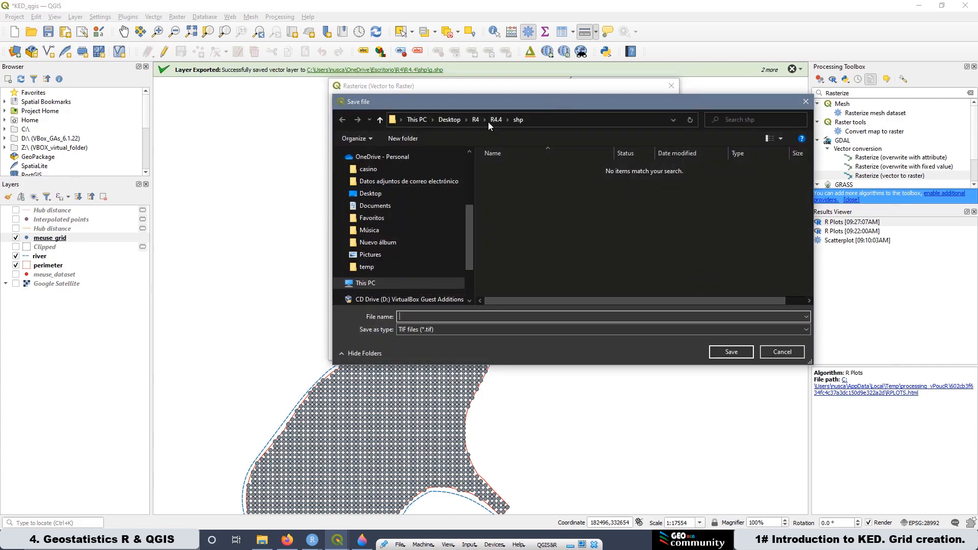
left_click(474, 120)
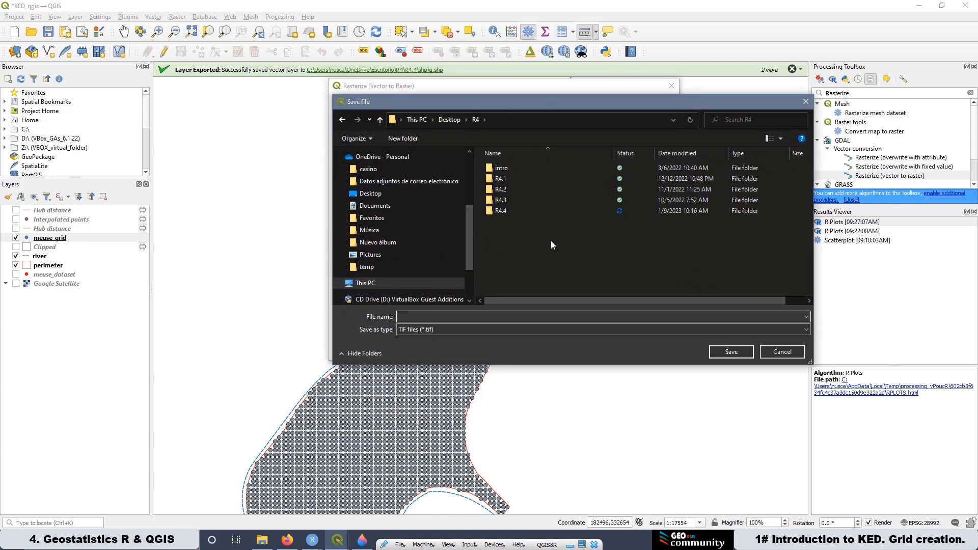
double_click(497, 210)
right_click(498, 225)
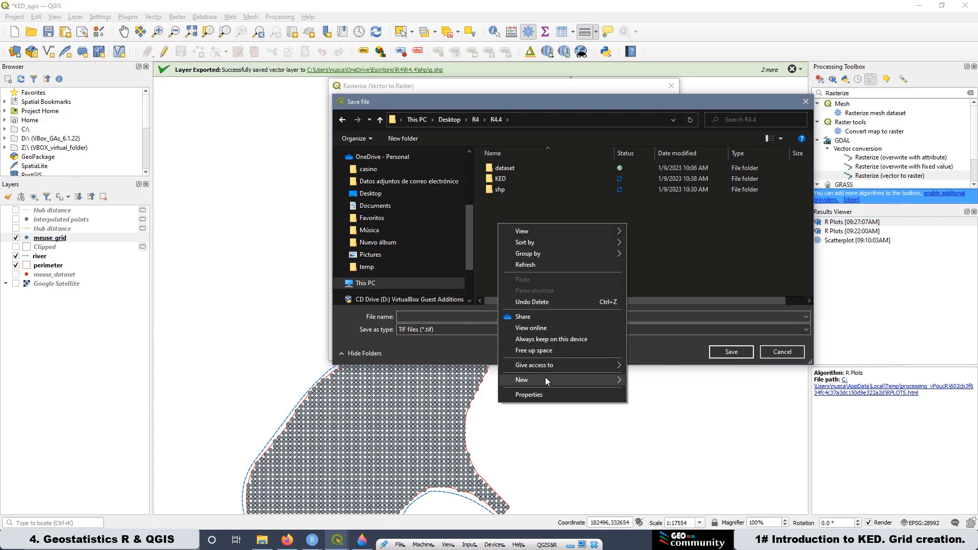
mouse_move(546, 379)
left_click(665, 381)
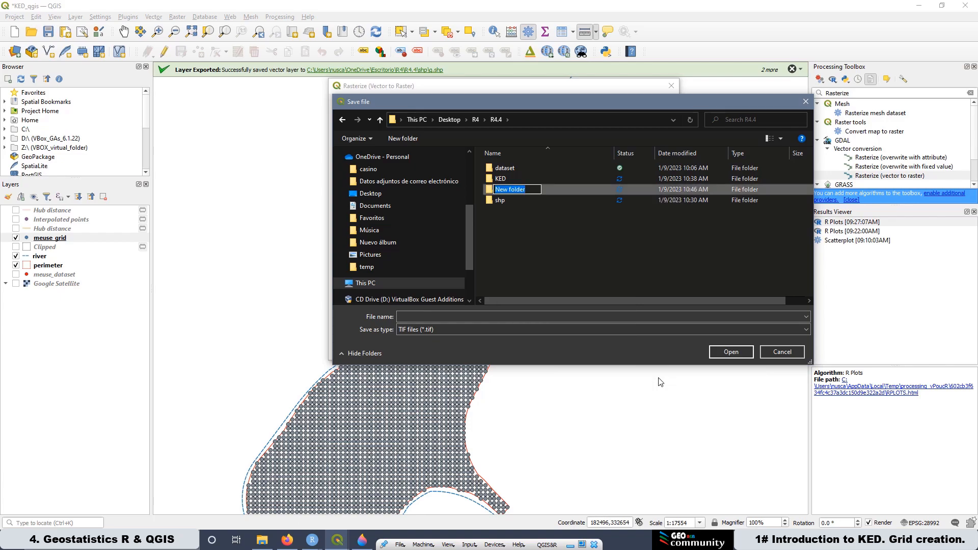
type("raster")
key("Return")
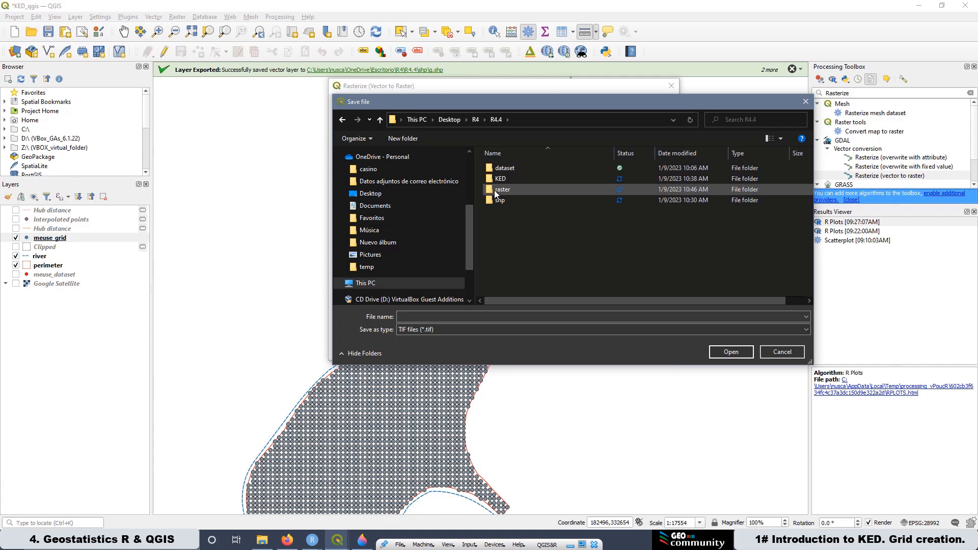
Step: Name the output Rastr.tif in the raster folder, run the rasterization and close the dialog
double_click(494, 190)
left_click(431, 316)
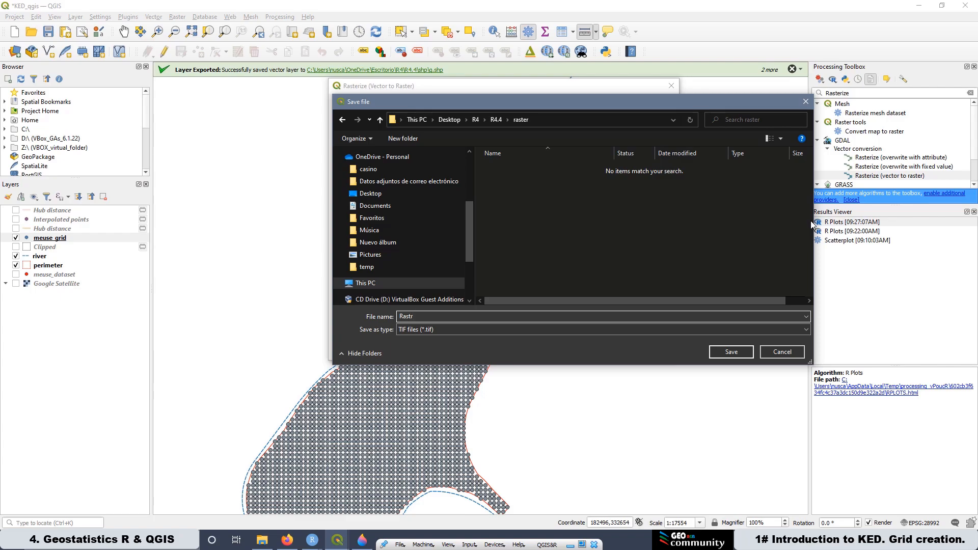
left_click(728, 352)
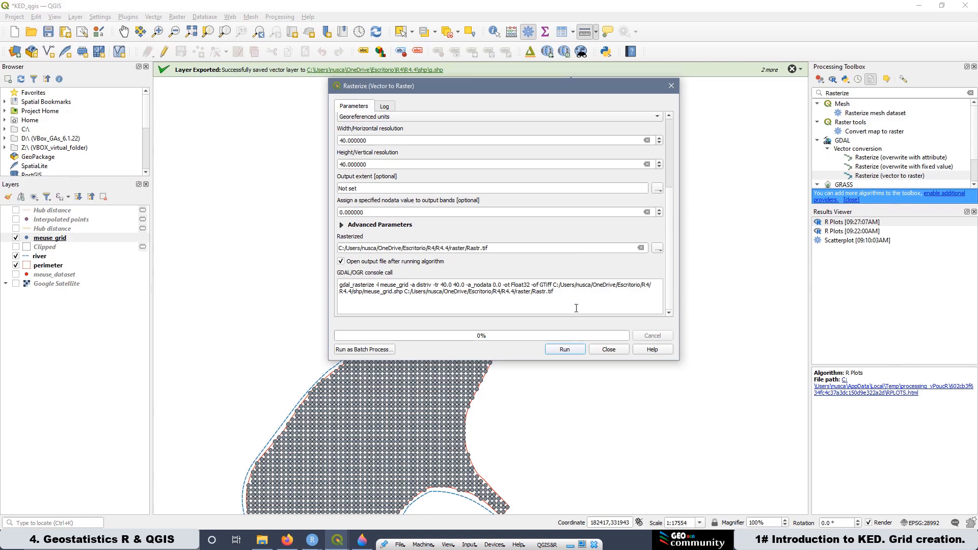
left_click(562, 350)
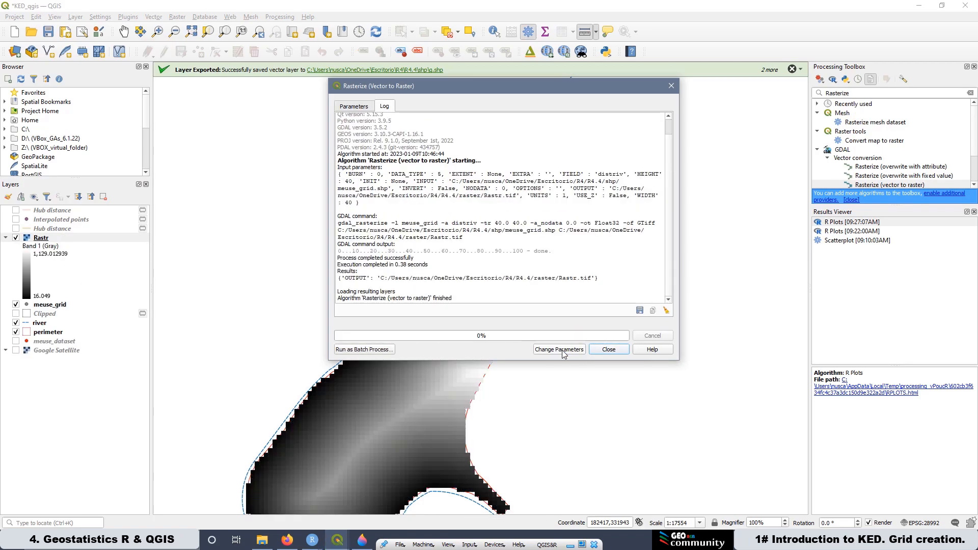
left_click(607, 350)
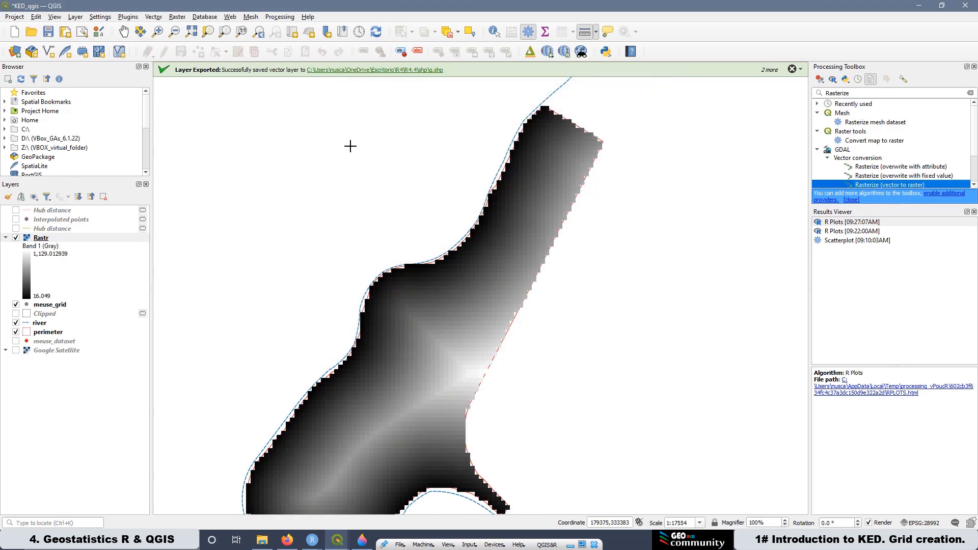
Step: Open the Rastr layer's properties and switch its symbology to Singleband pseudocolor
right_click(44, 239)
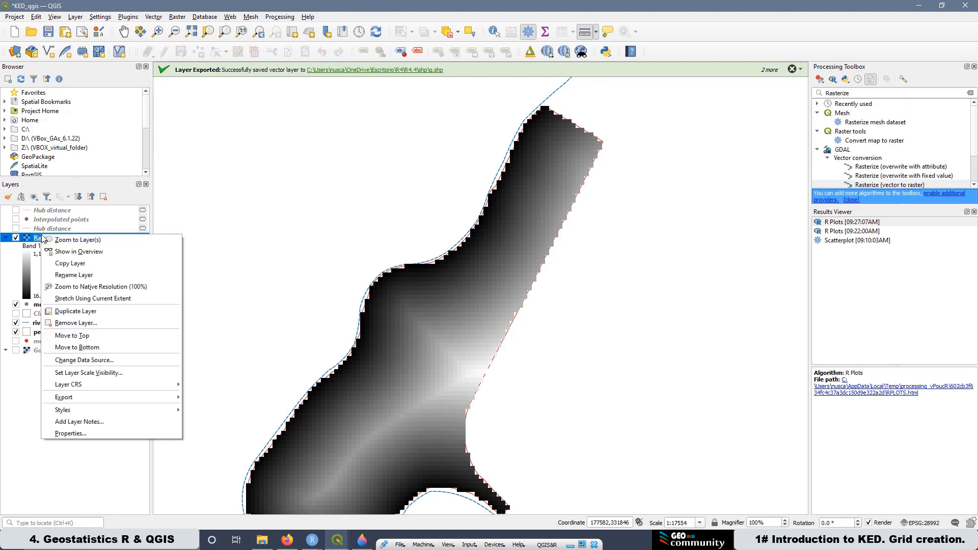
left_click(71, 434)
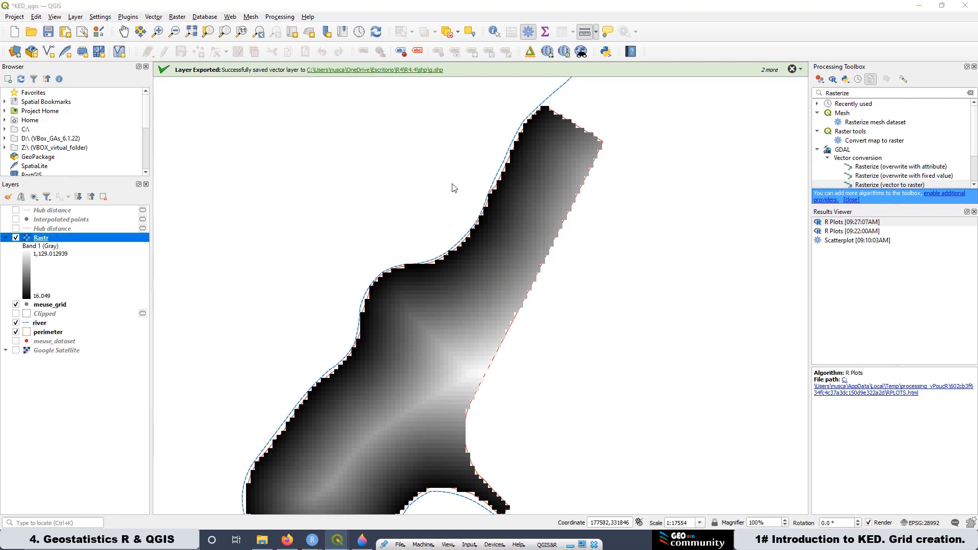
left_click(655, 105)
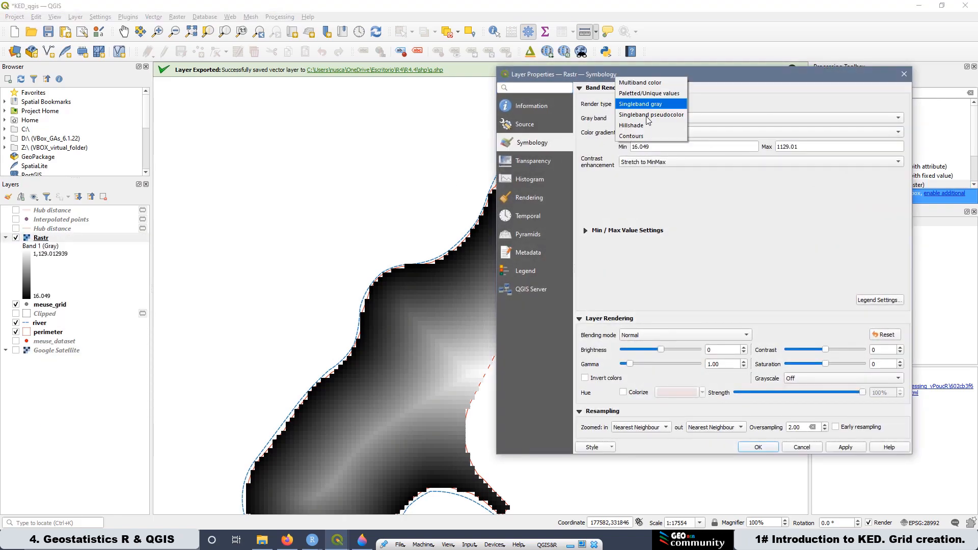
left_click(648, 115)
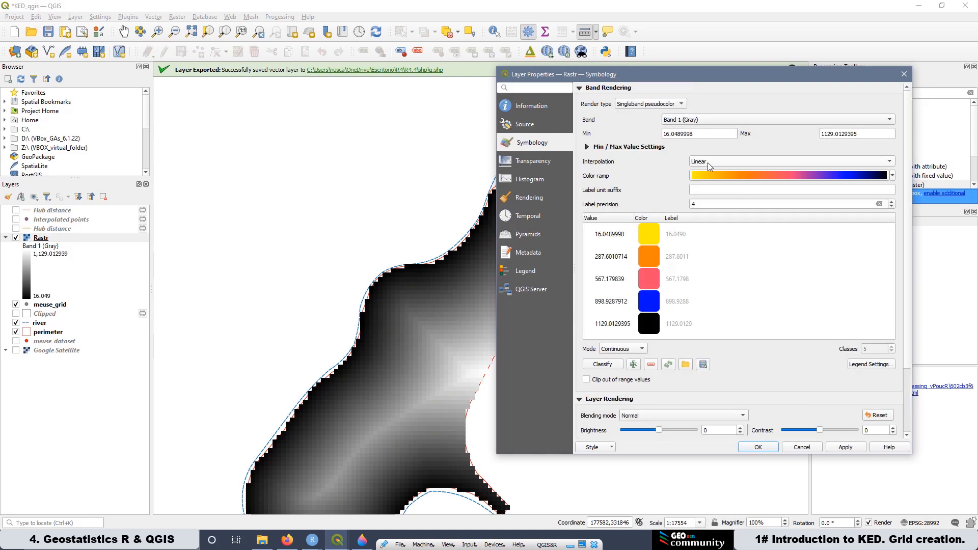
Step: Set the classification mode to Equal Interval with 8 classes and apply it
left_click(607, 352)
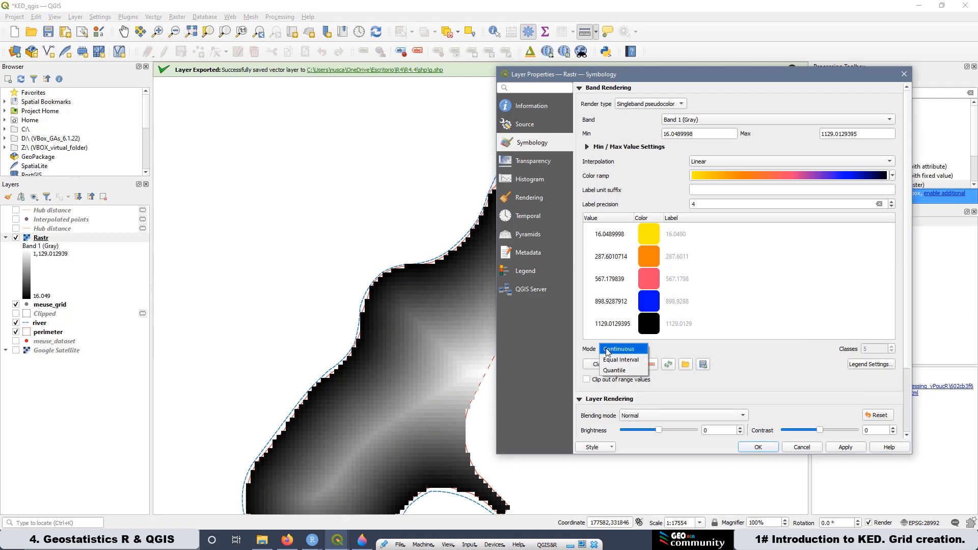
left_click(623, 363)
left_click_drag(873, 350, 851, 345)
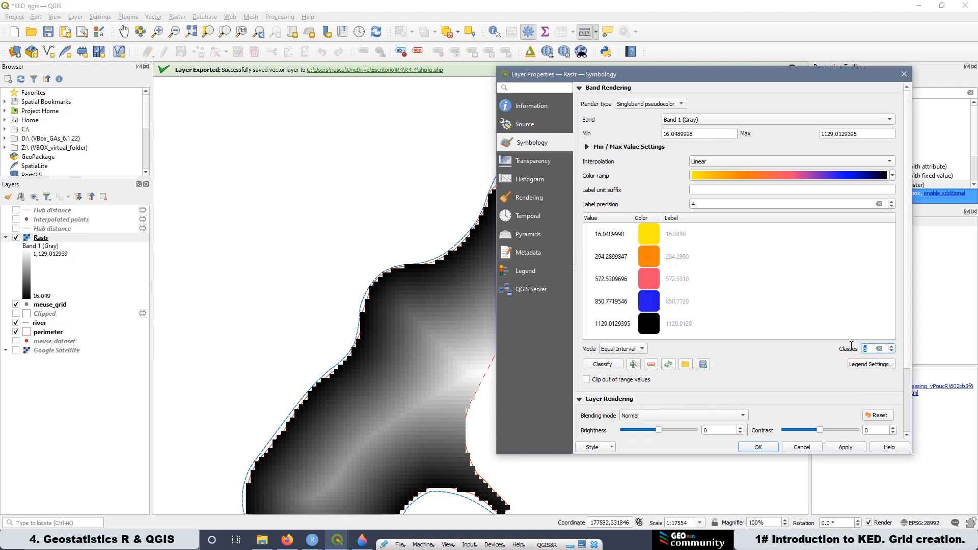
type("8")
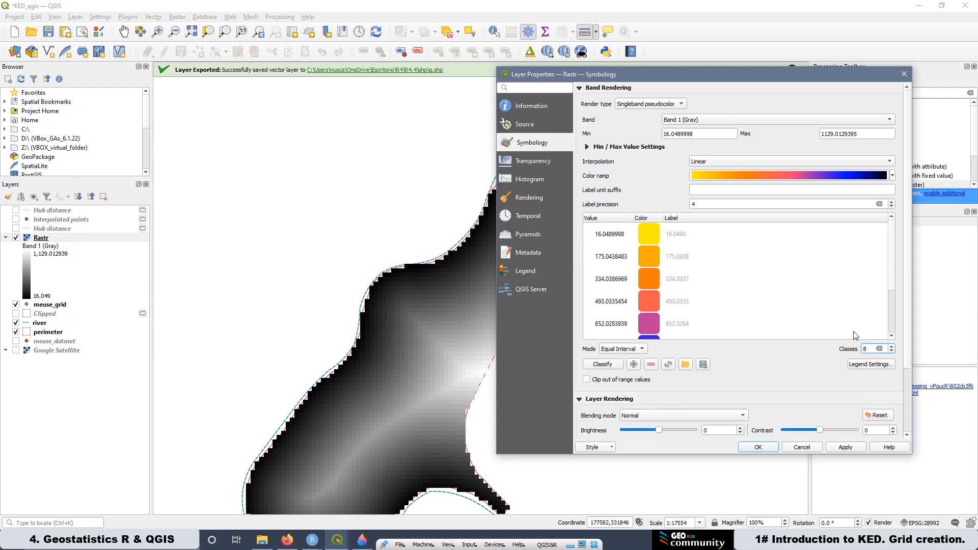
left_click(834, 448)
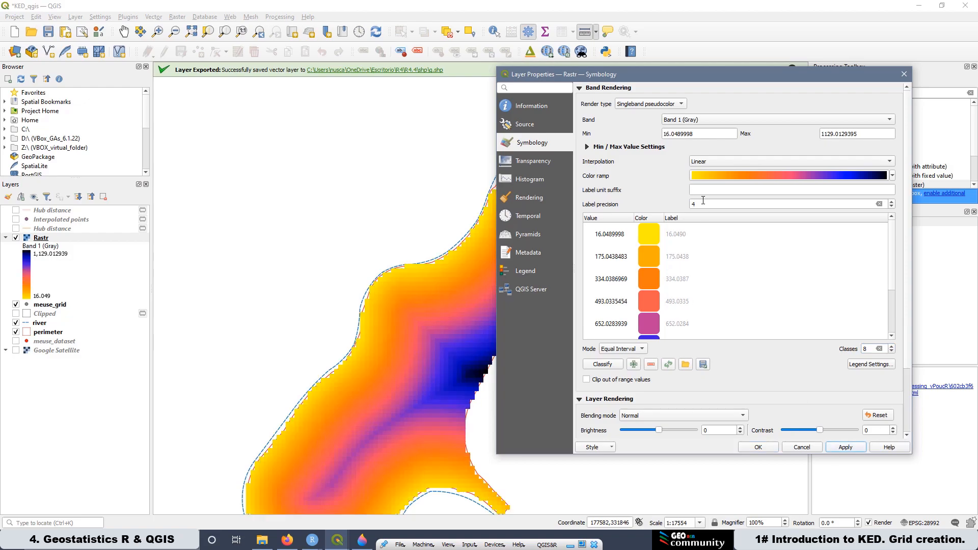
Step: Change the interpolation to Discrete, apply, and close the layer properties
left_click(709, 162)
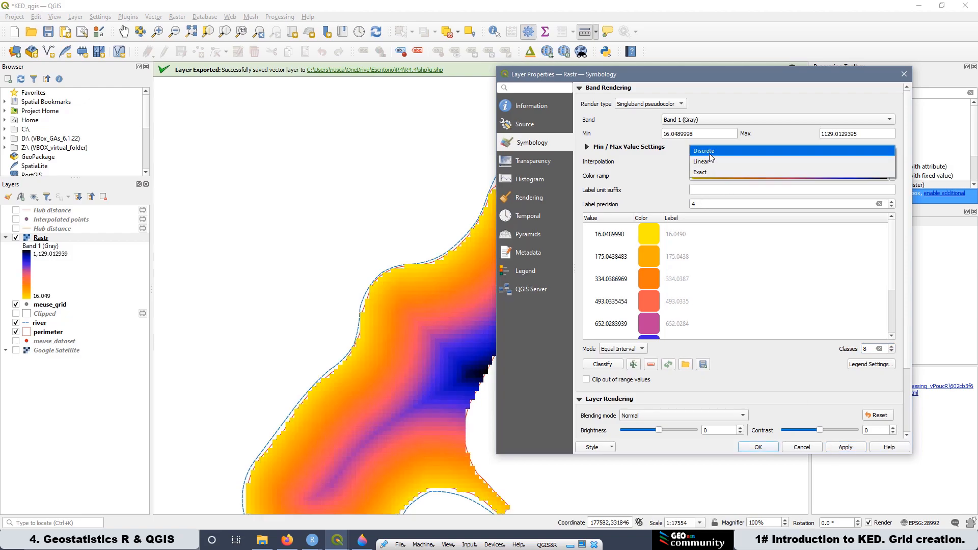
left_click(711, 151)
left_click(842, 448)
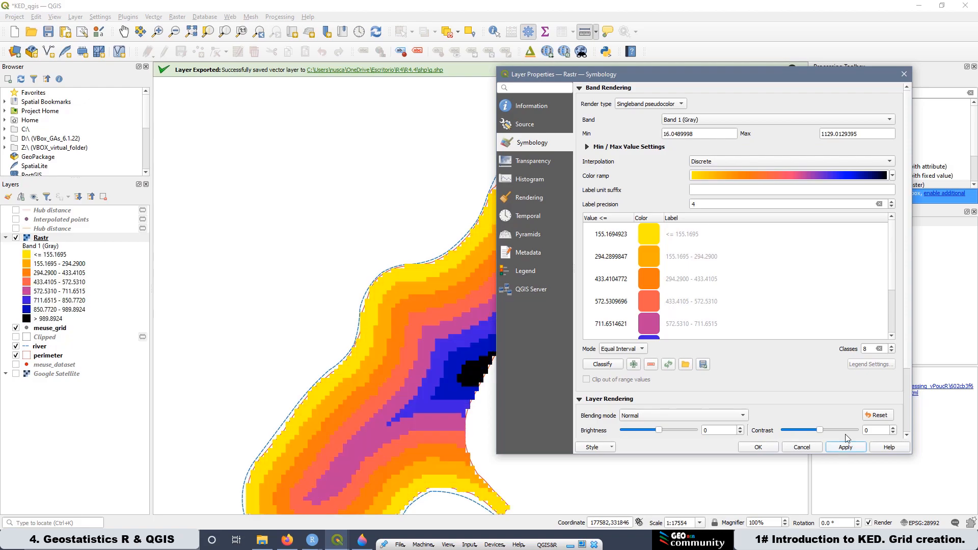
left_click(762, 447)
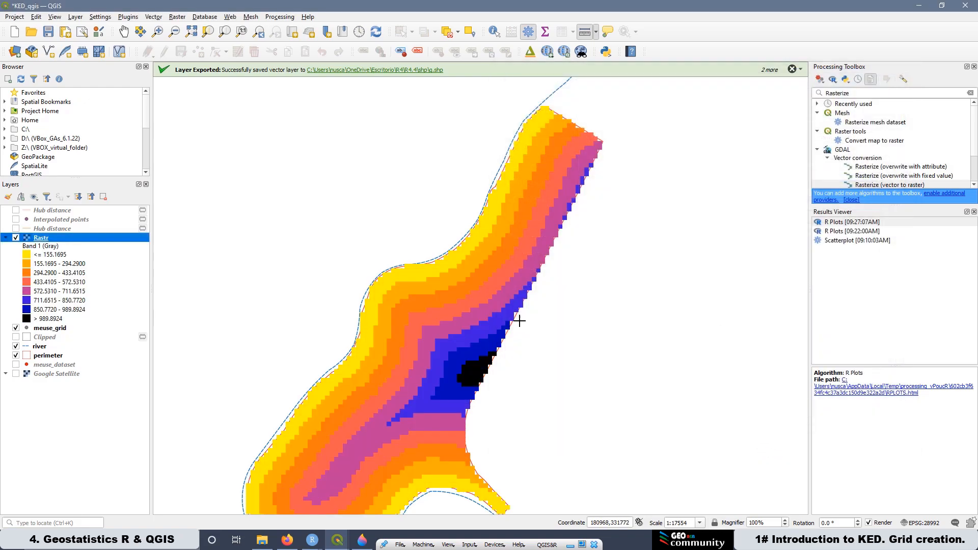
Step: Compare the raster with the dist panel in the R plot window, then minimize that window
scroll(358, 249, "down", 1)
scroll(403, 344, "up", 1)
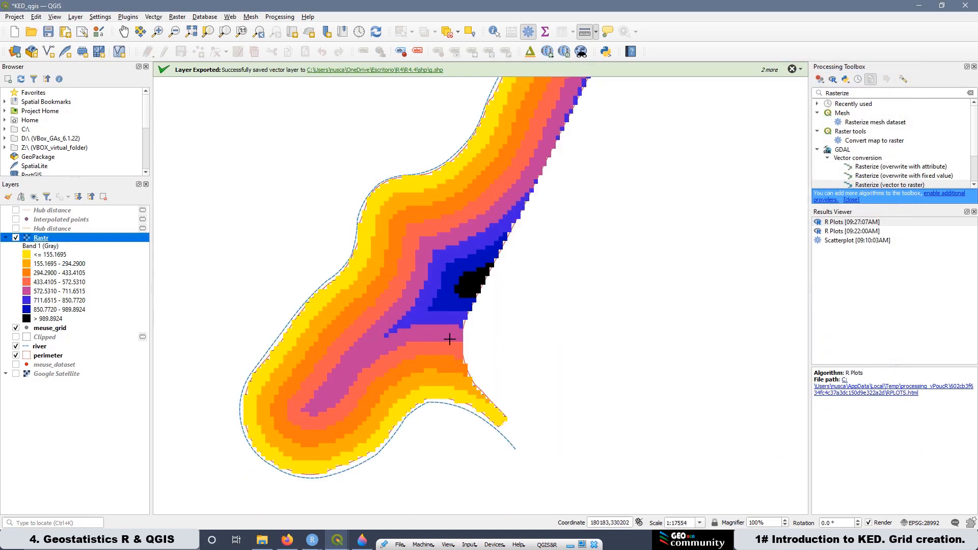
left_click(314, 541)
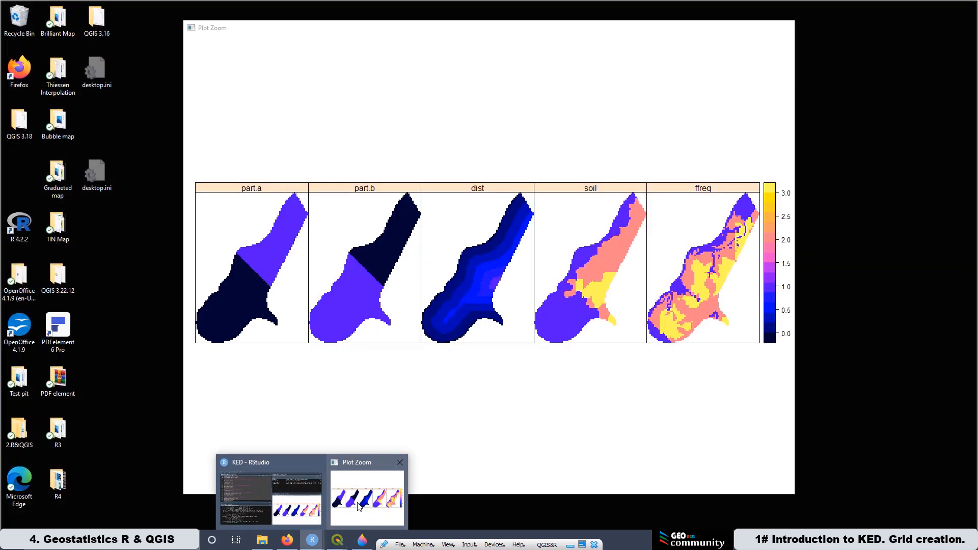
left_click(358, 505)
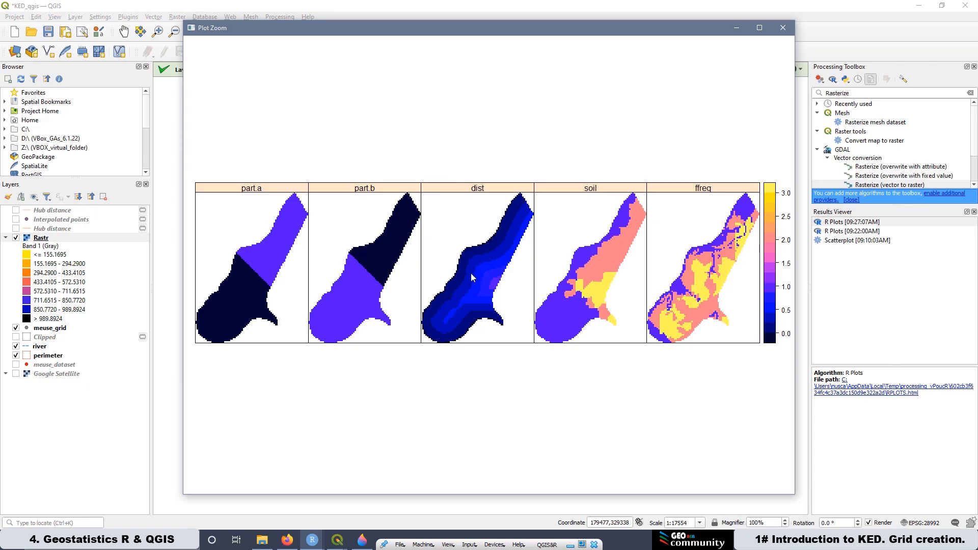
left_click(737, 28)
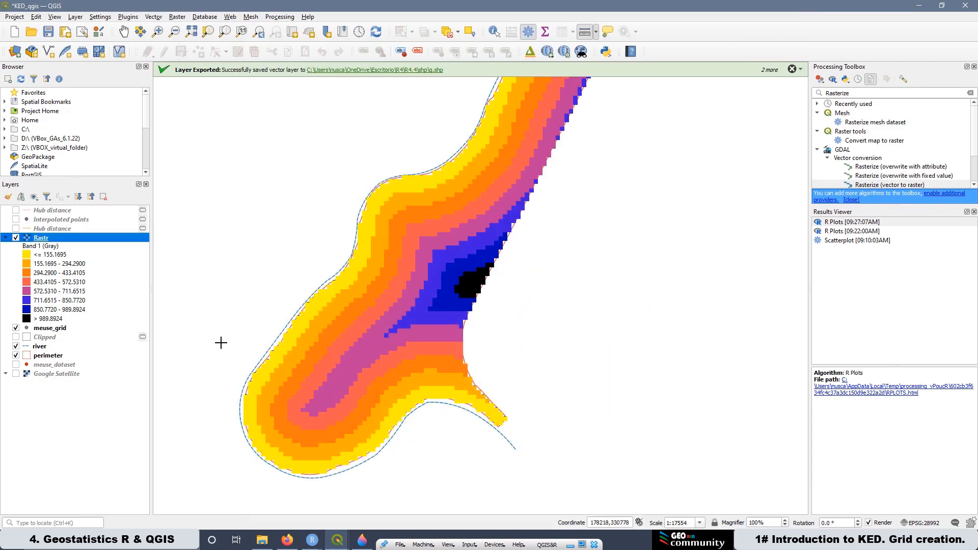
Step: Reopen the Rastr layer's symbology and reduce the number of classes to 5
right_click(46, 241)
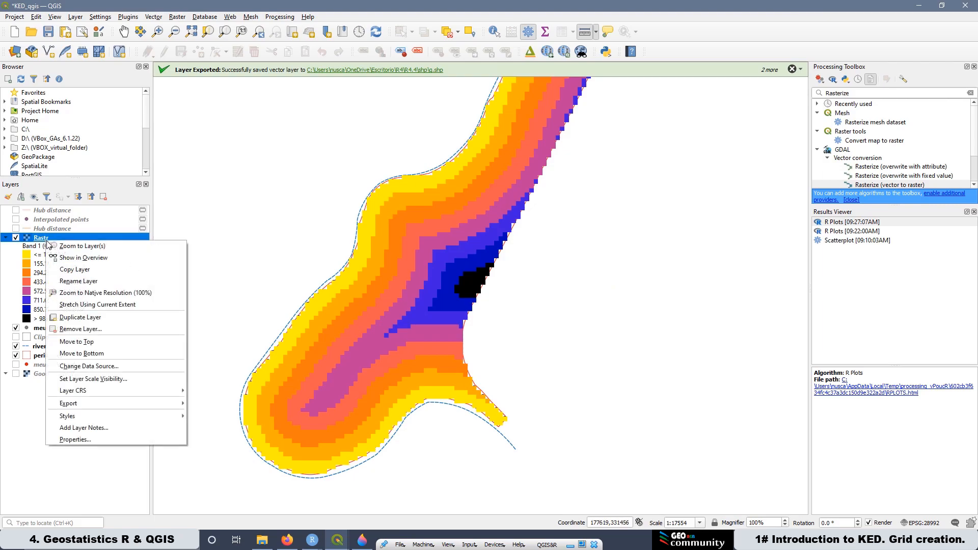
left_click(104, 440)
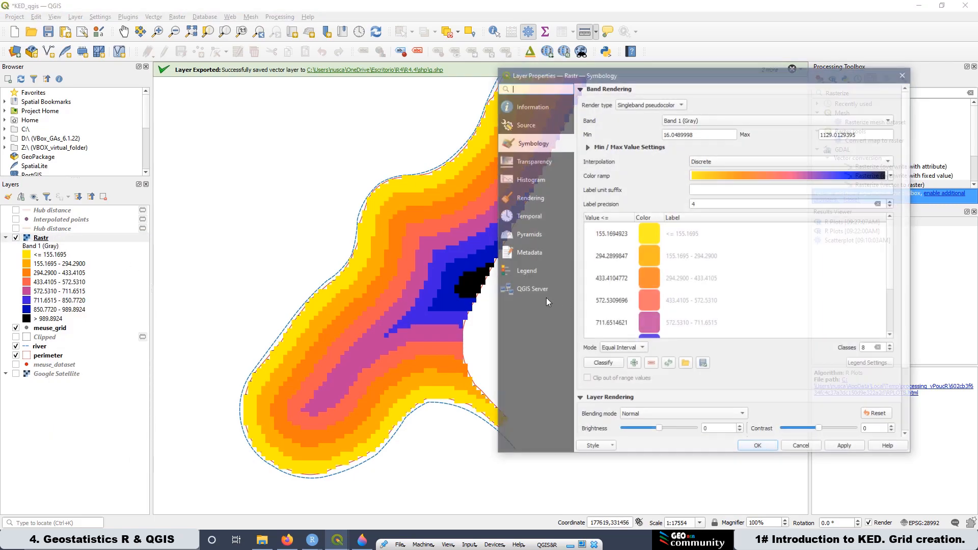
double_click(865, 348)
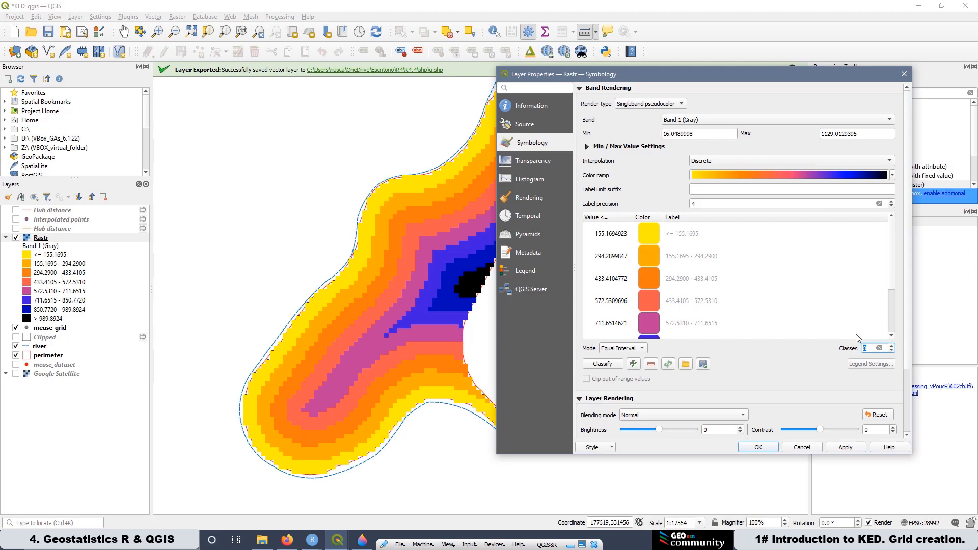
type("5")
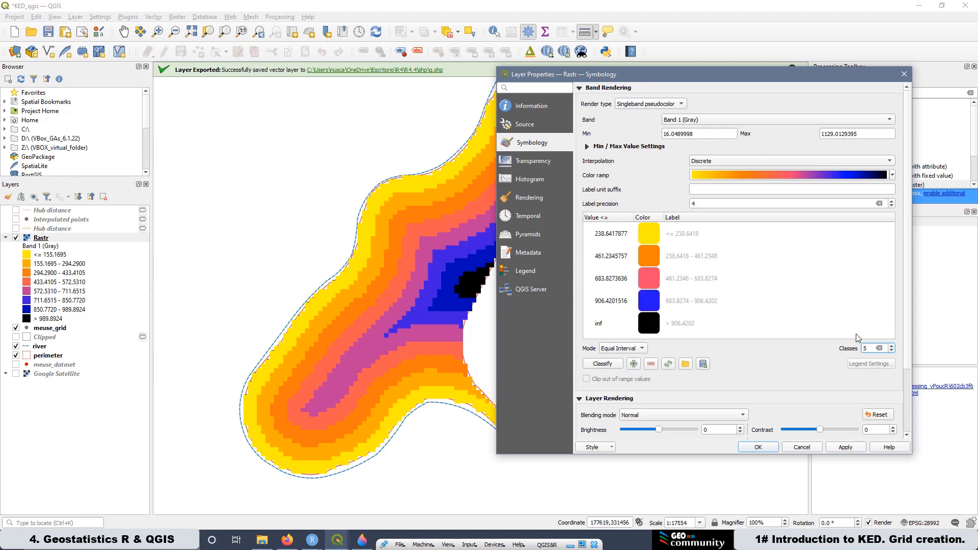
Step: Try the Magma colour ramp on the Rastr classes and apply it
left_click(893, 174)
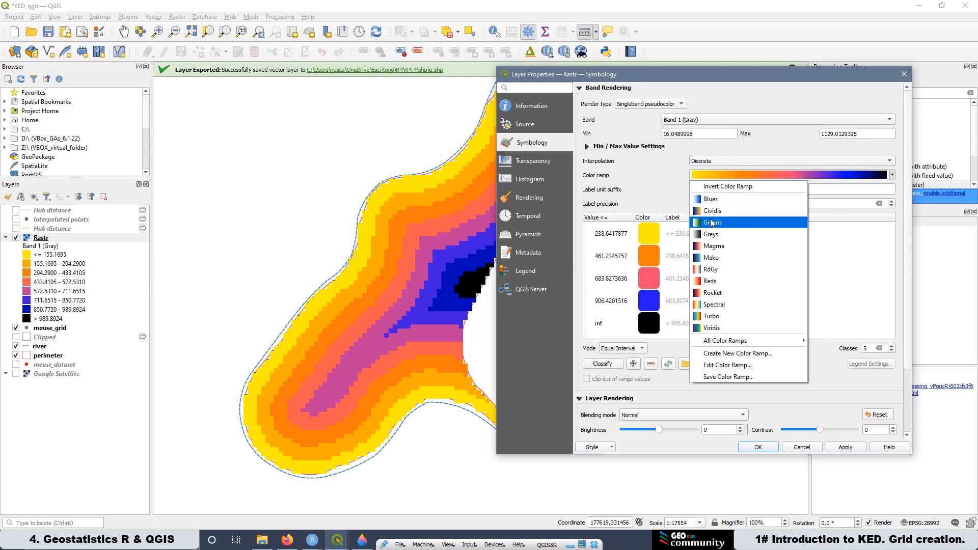
left_click(713, 245)
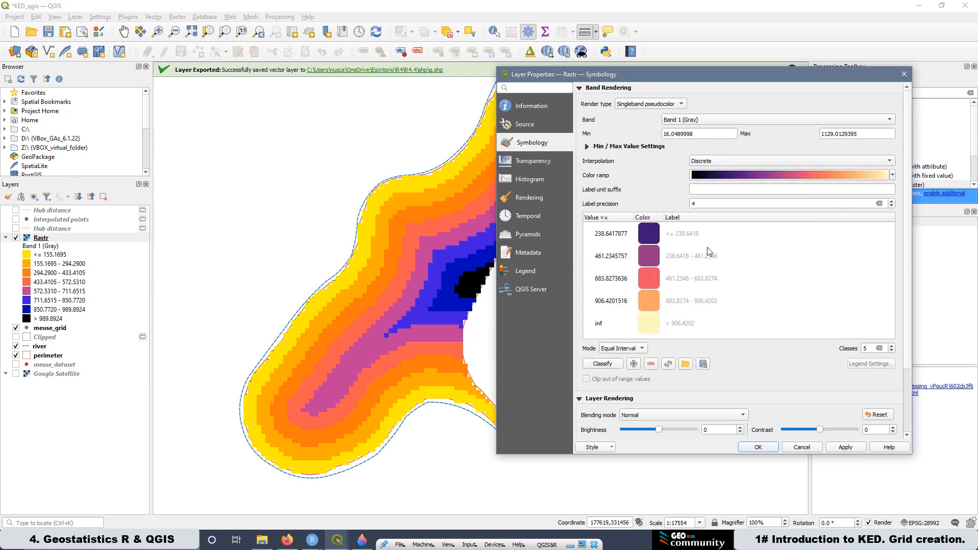
left_click(850, 449)
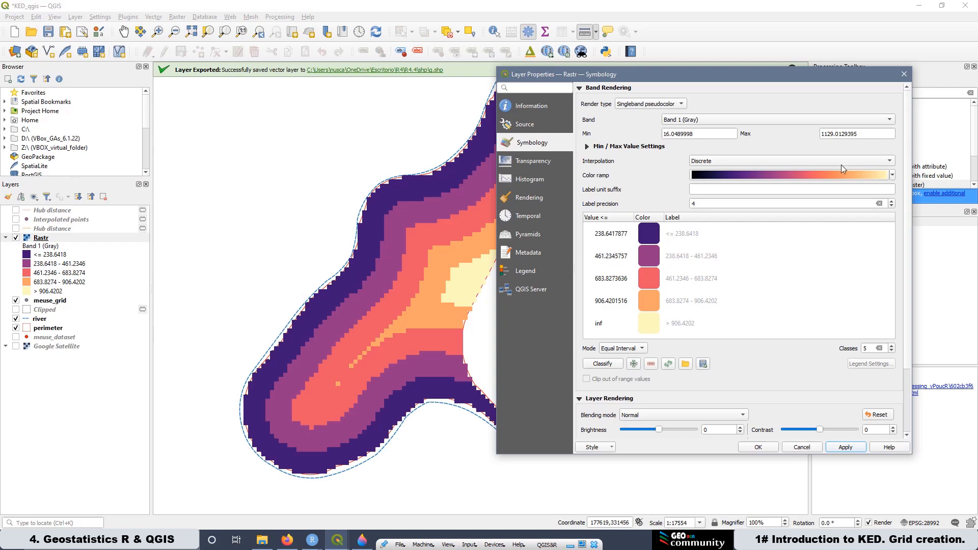
Step: Switch the Rastr colour ramp to Blues, apply it and close the layer properties
left_click(813, 174)
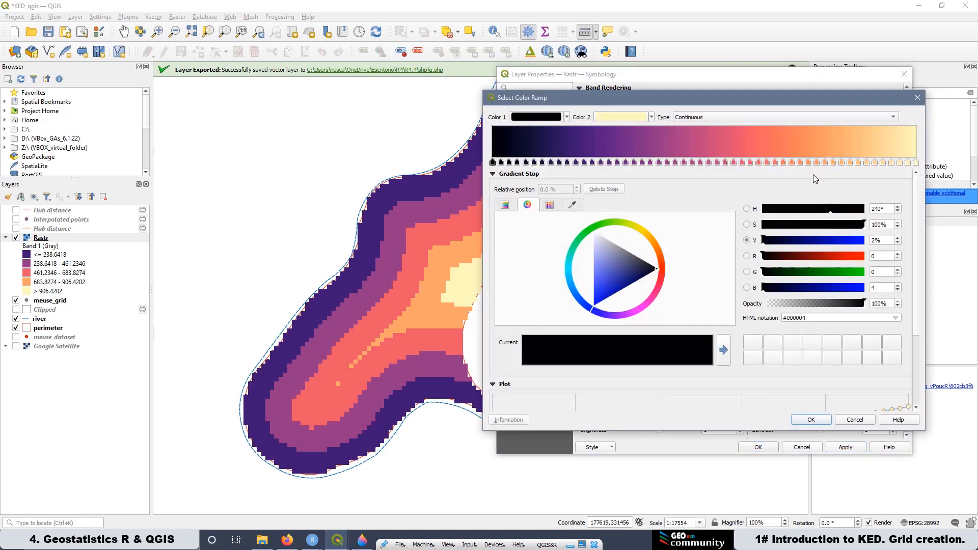
left_click(918, 98)
left_click(893, 176)
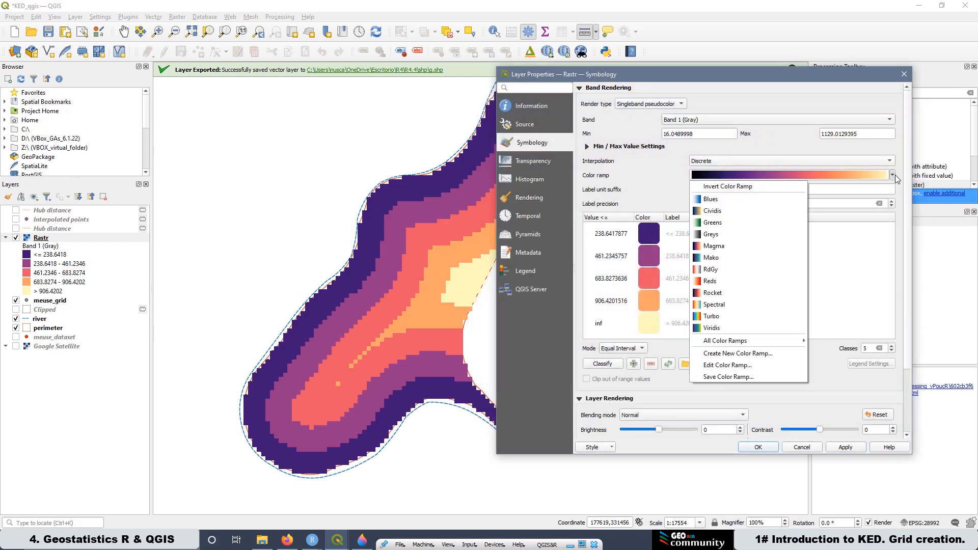
left_click(736, 204)
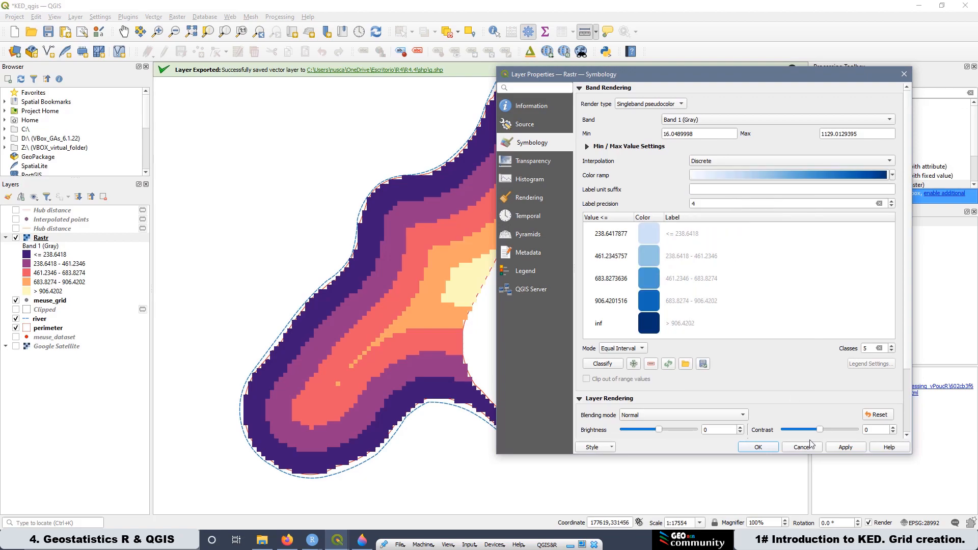
left_click(855, 448)
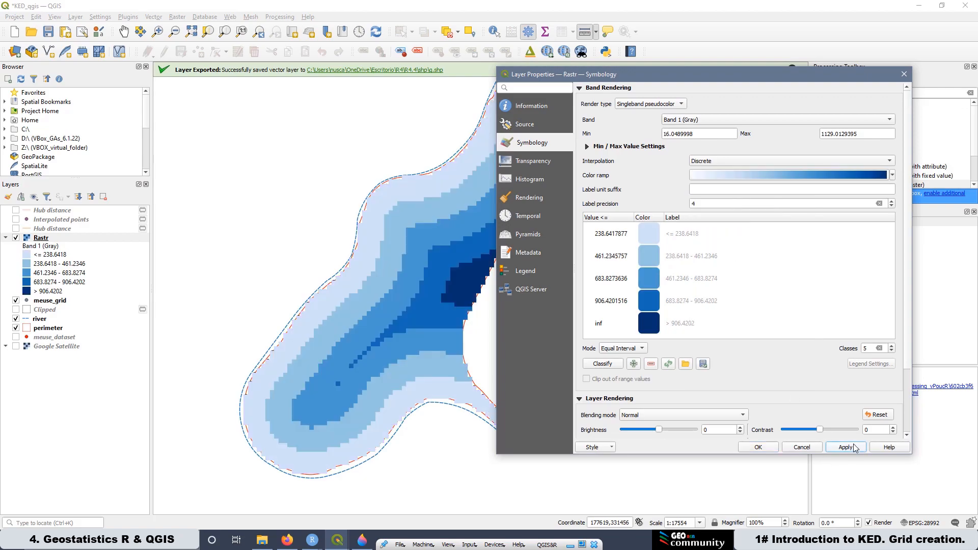
left_click(759, 448)
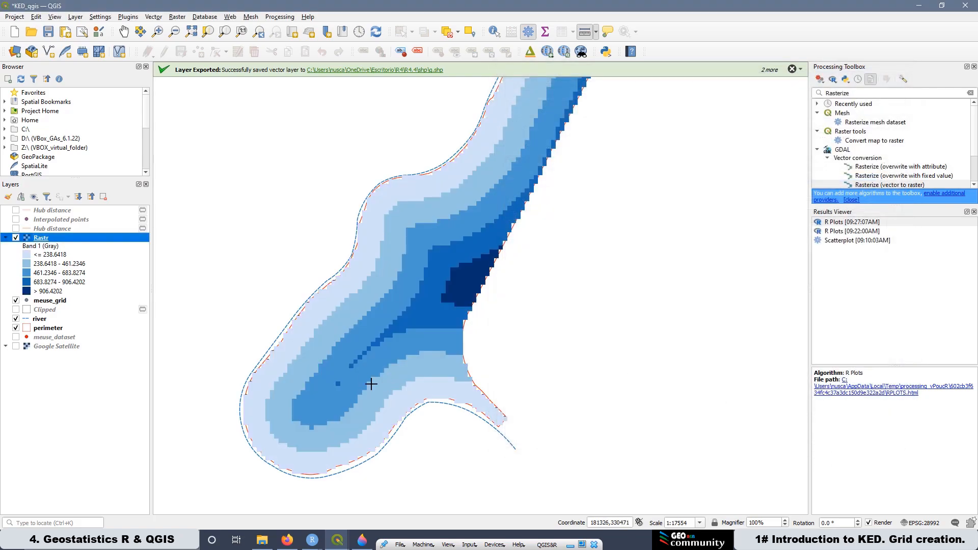
Step: Compare the restyled raster with the R plot window again, then minimize it
left_click(312, 540)
left_click(363, 510)
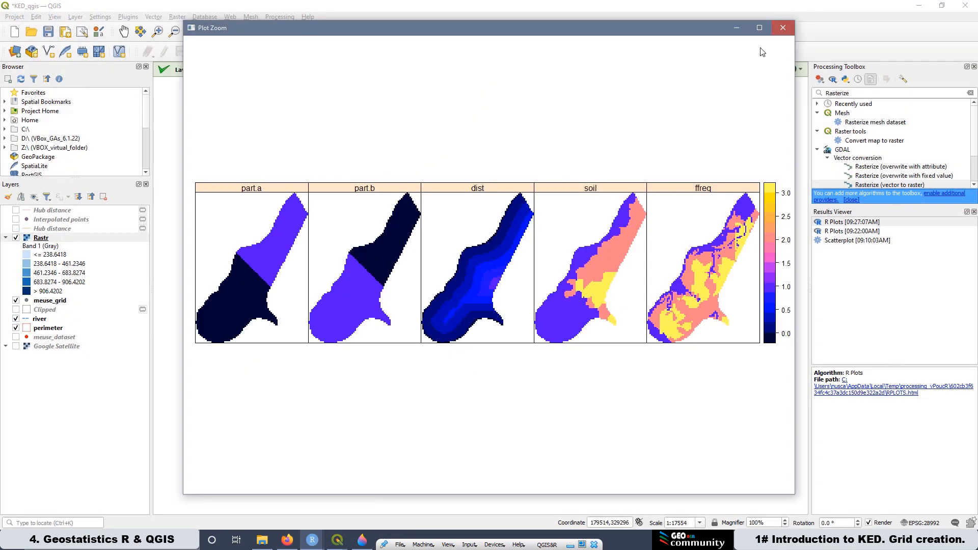
left_click(737, 28)
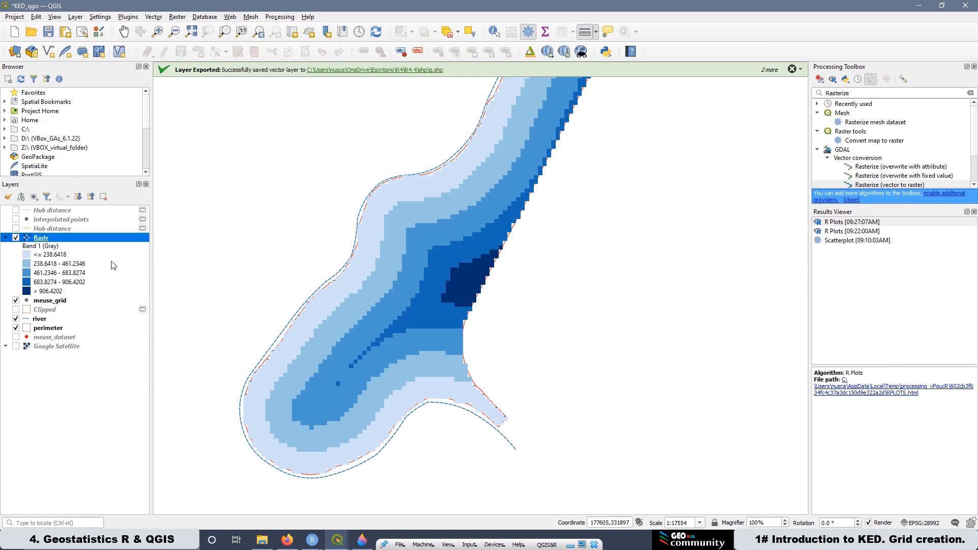
Step: Show the Clipped layer and move it and meuse_grid above Rastr in the layer order
left_click(16, 310)
left_click_drag(44, 312, 71, 237)
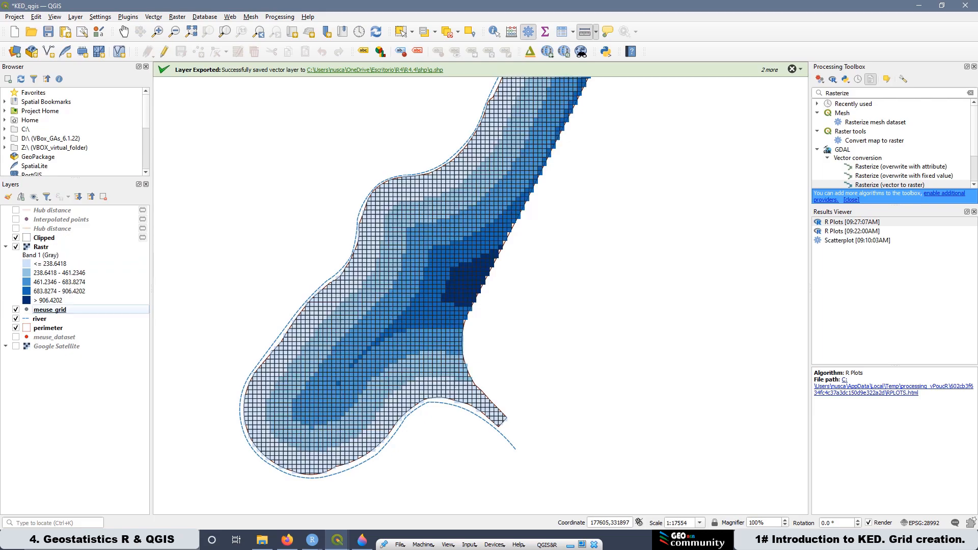
scroll(526, 366, "up", 3)
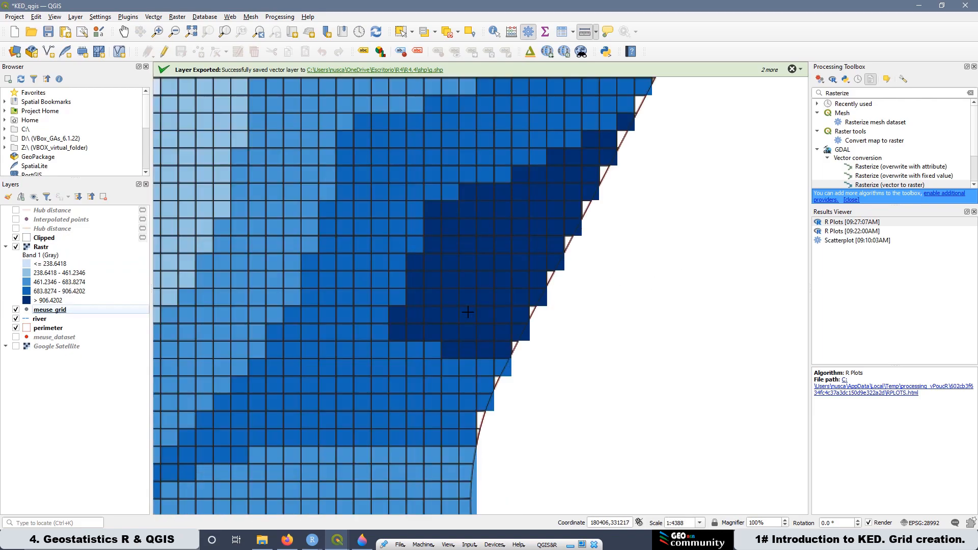
scroll(470, 337, "up", 1)
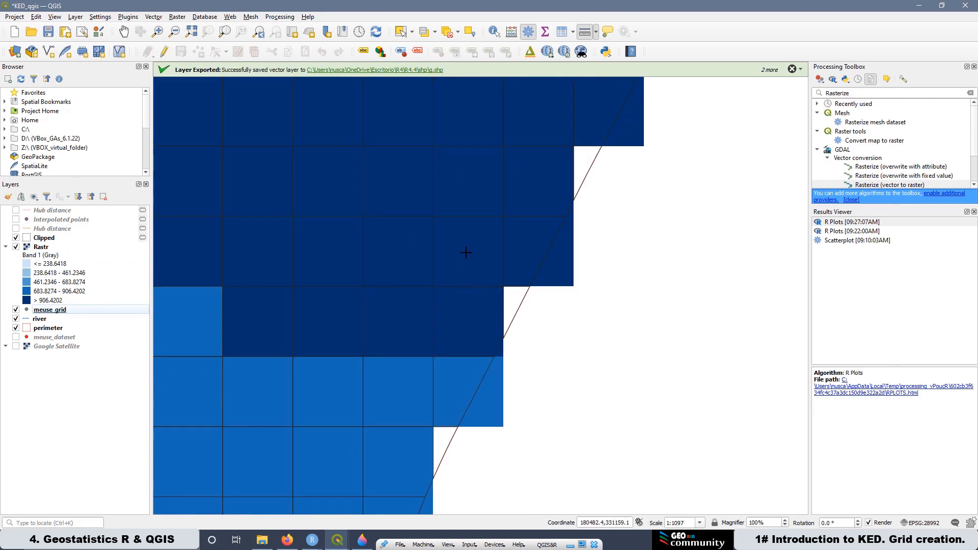
scroll(482, 268, "down", 1)
scroll(392, 279, "down", 1)
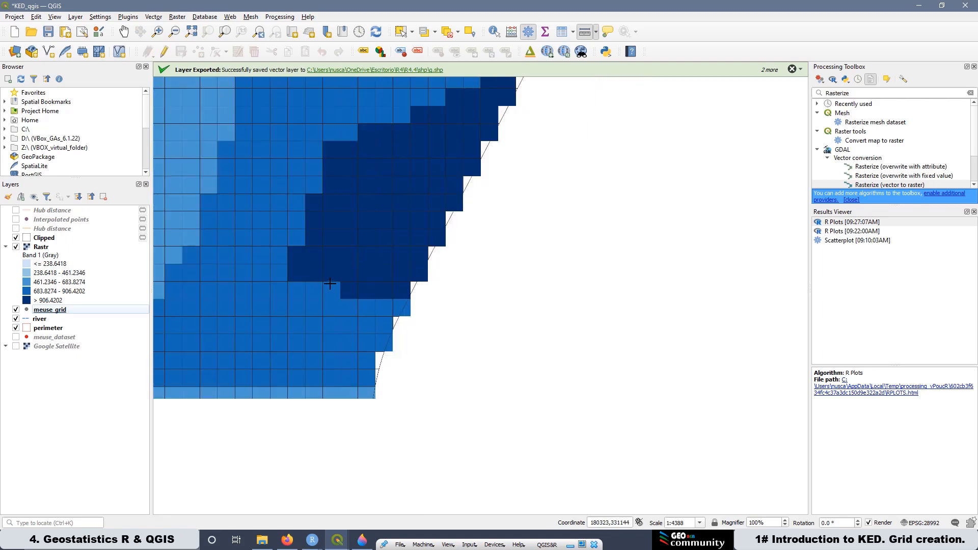
scroll(369, 318, "down", 1)
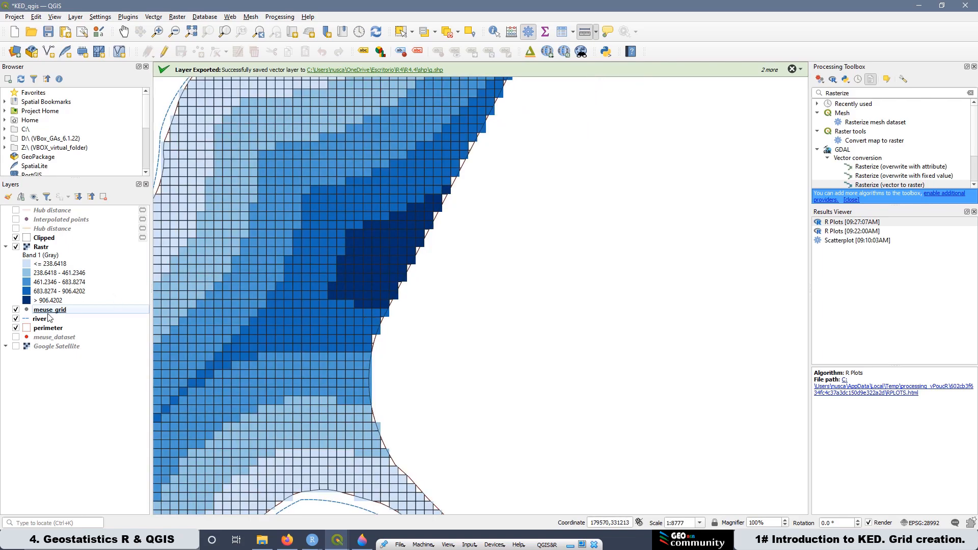
left_click_drag(50, 309, 45, 233)
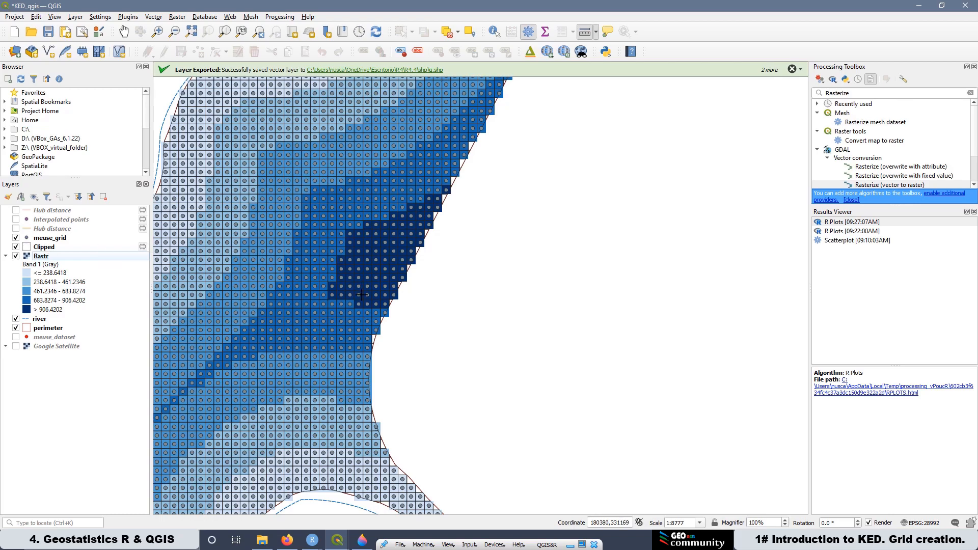
Step: Hide the meuse_grid layer, move meuse_dataset above it in the layer order and display it
scroll(230, 345, "down", 1)
scroll(304, 295, "up", 2)
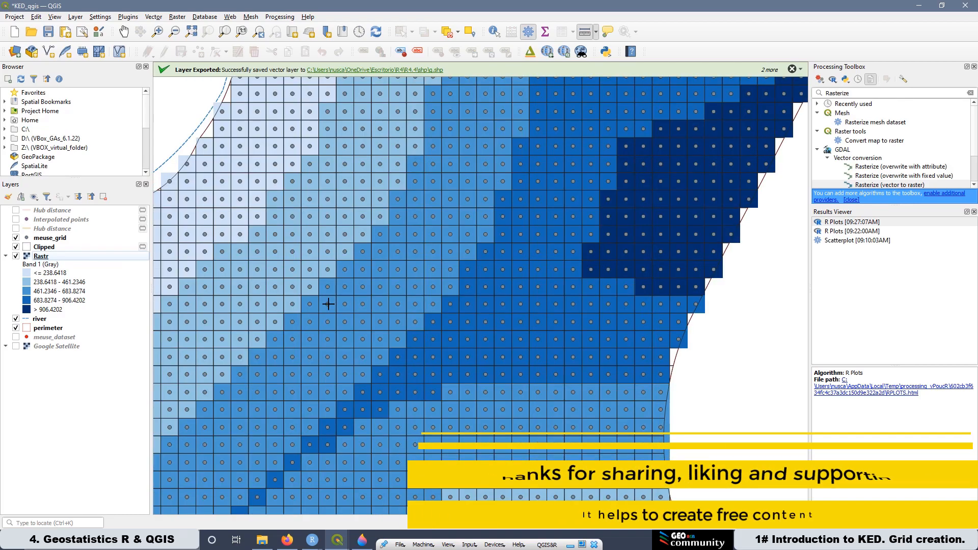
scroll(327, 303, "up", 1)
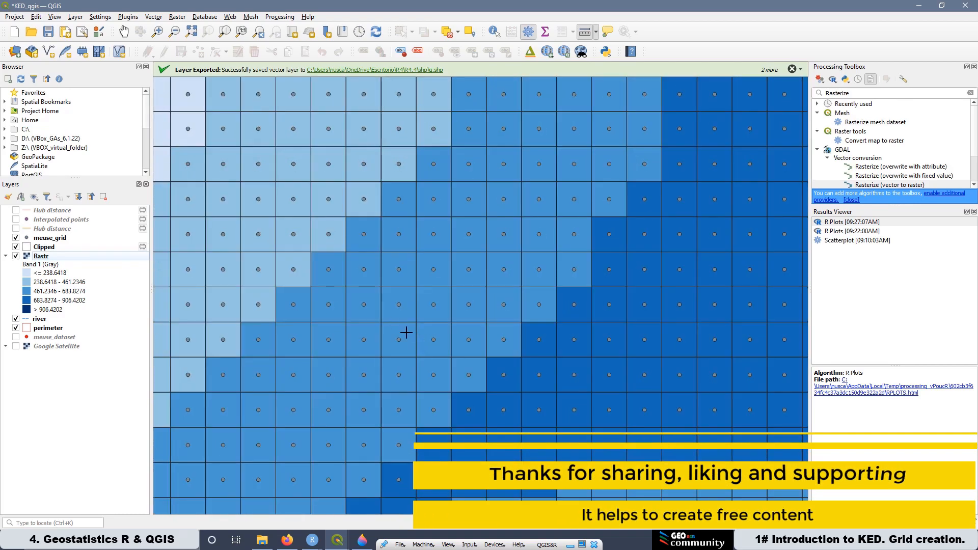
left_click(16, 238)
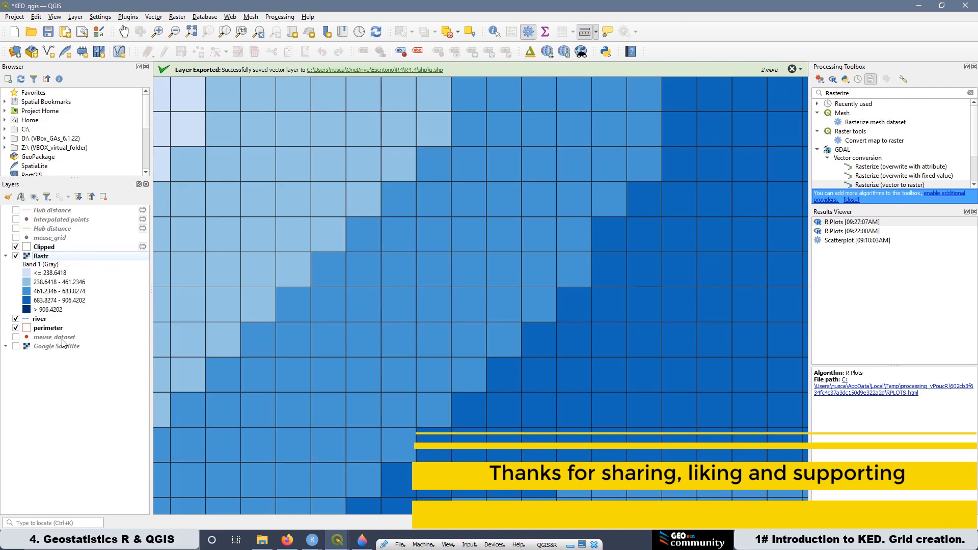
left_click_drag(53, 337, 92, 233)
left_click(15, 238)
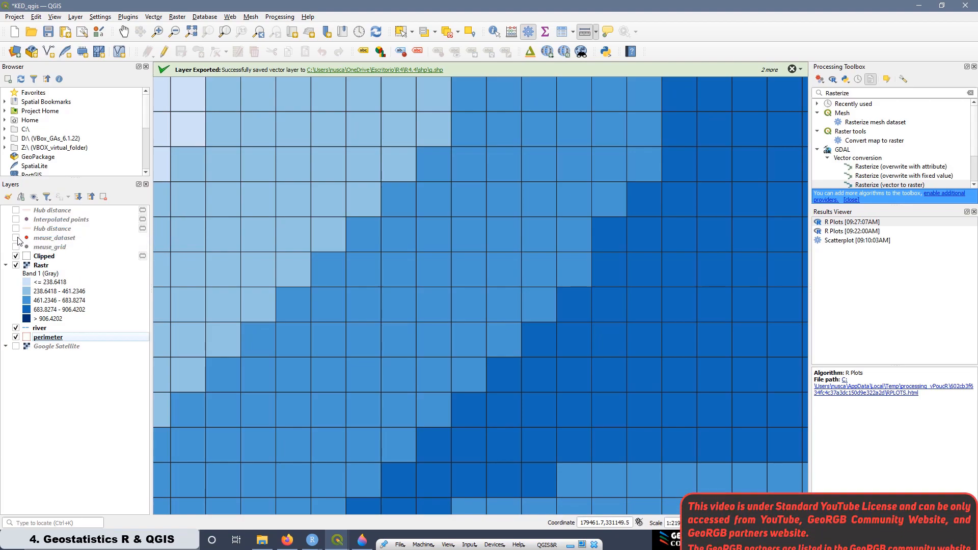
Step: Display the Hub distance lines with the meuse_dataset points over the raster and hide the Clipped layer to compare them
scroll(338, 273, "down", 4)
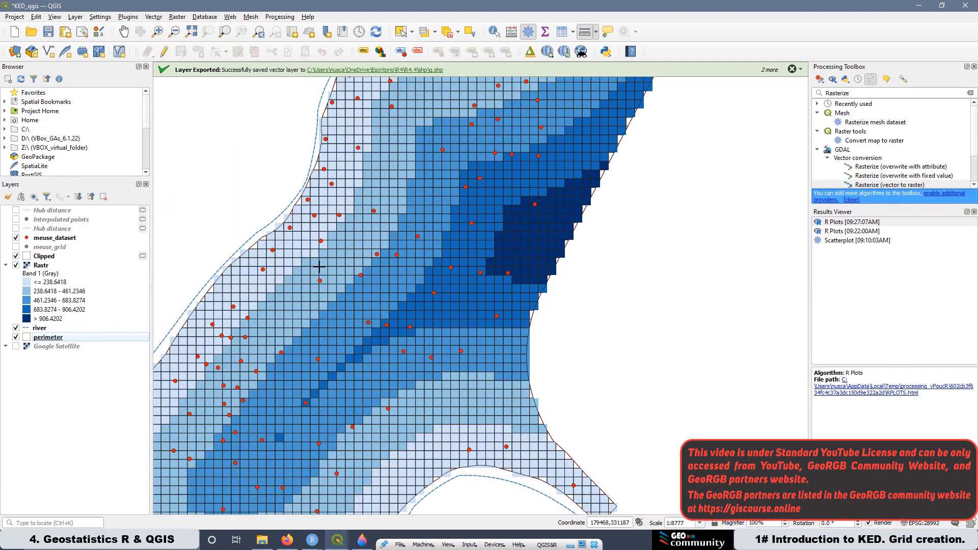
scroll(331, 262, "down", 1)
scroll(331, 326, "down", 1)
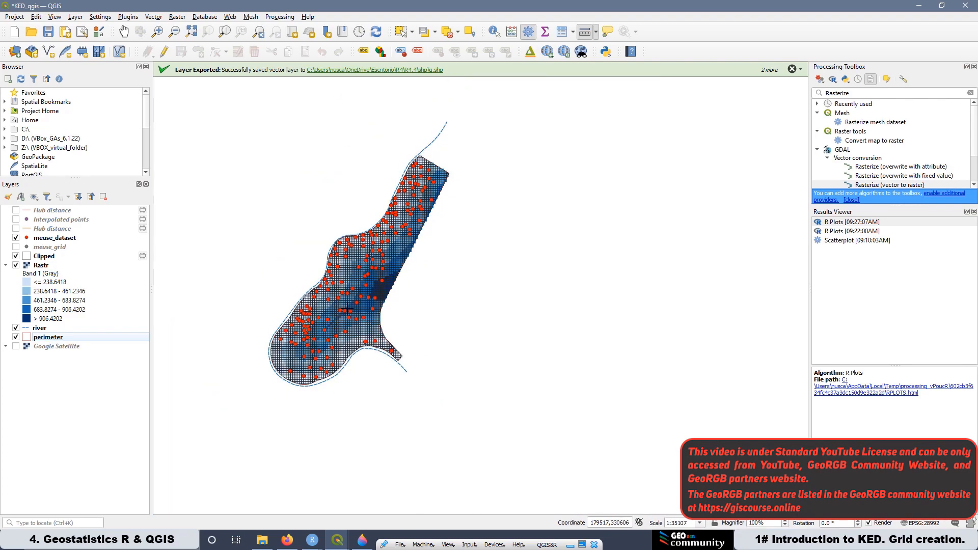
scroll(423, 193, "up", 1)
scroll(308, 251, "up", 1)
scroll(383, 287, "down", 1)
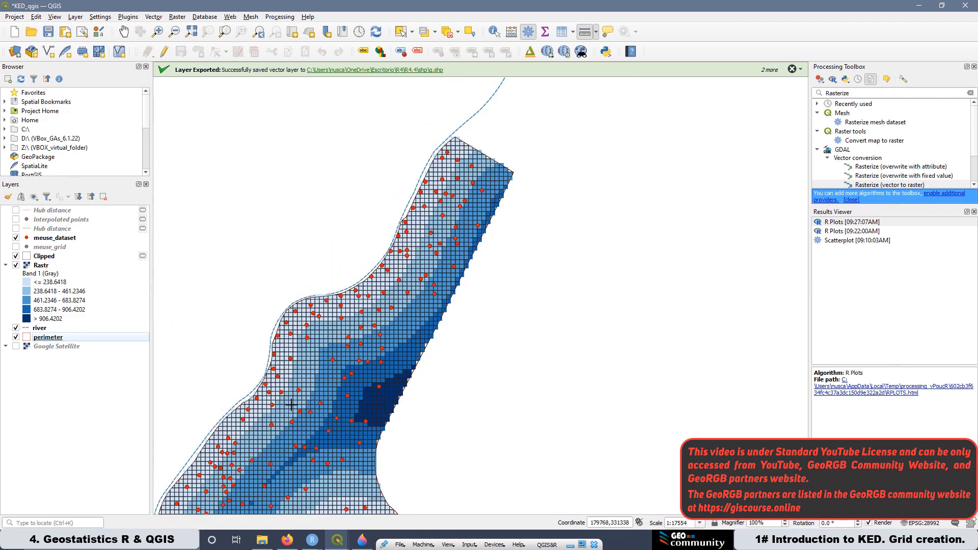
left_click(16, 229)
left_click(16, 229)
left_click(16, 211)
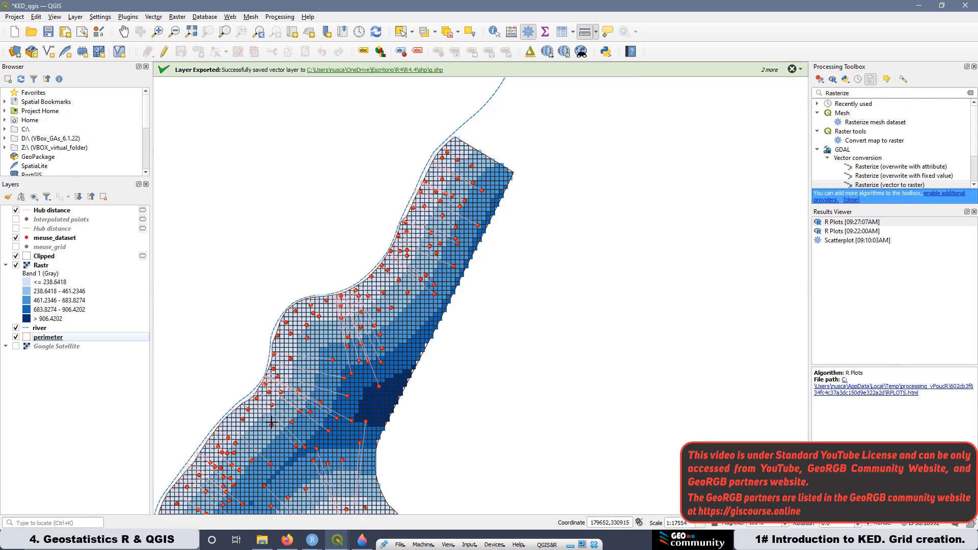
scroll(287, 415, "up", 1)
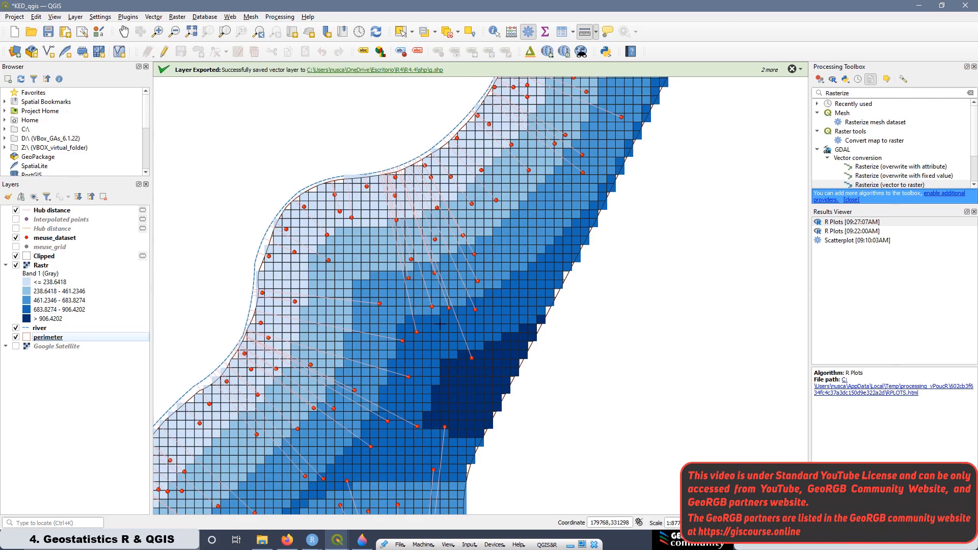
left_click(16, 256)
scroll(465, 225, "down", 1)
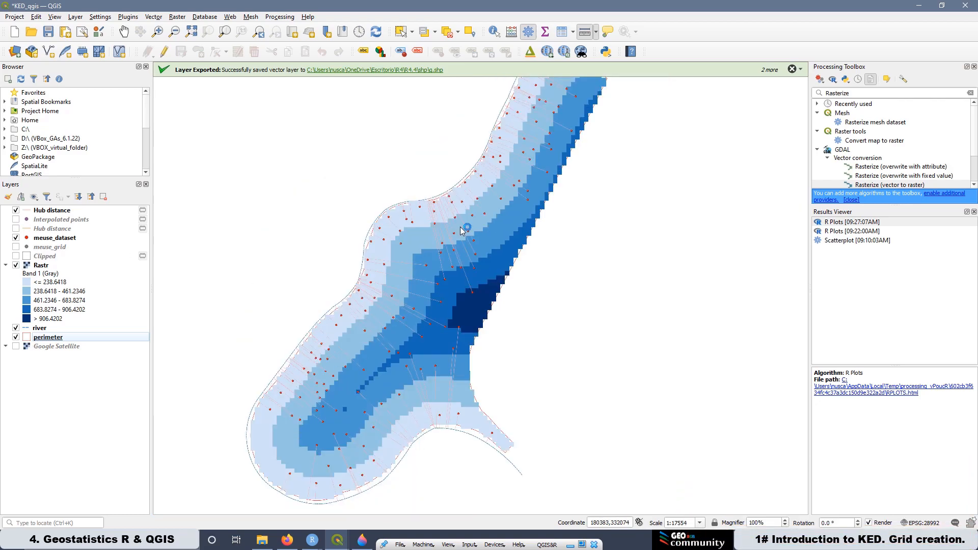
scroll(357, 371, "down", 1)
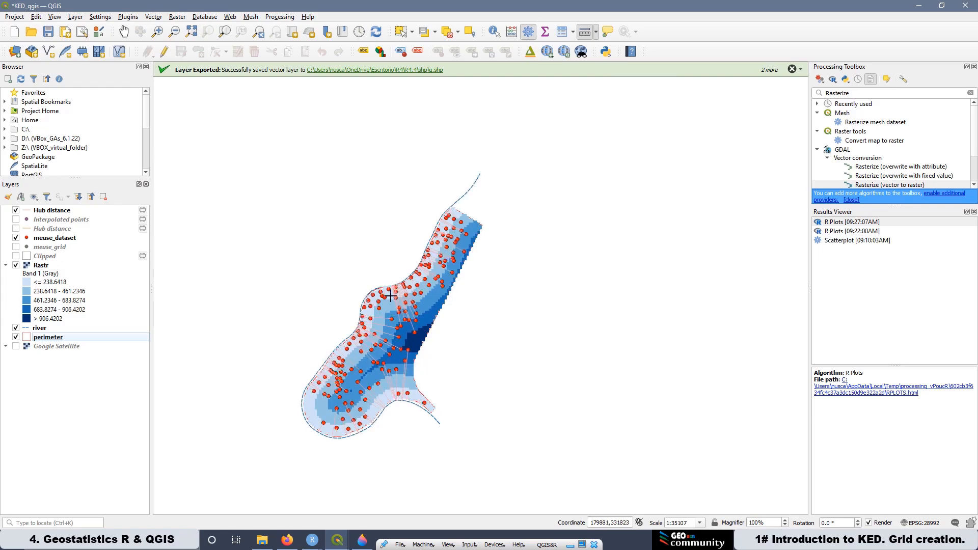
scroll(349, 333, "up", 1)
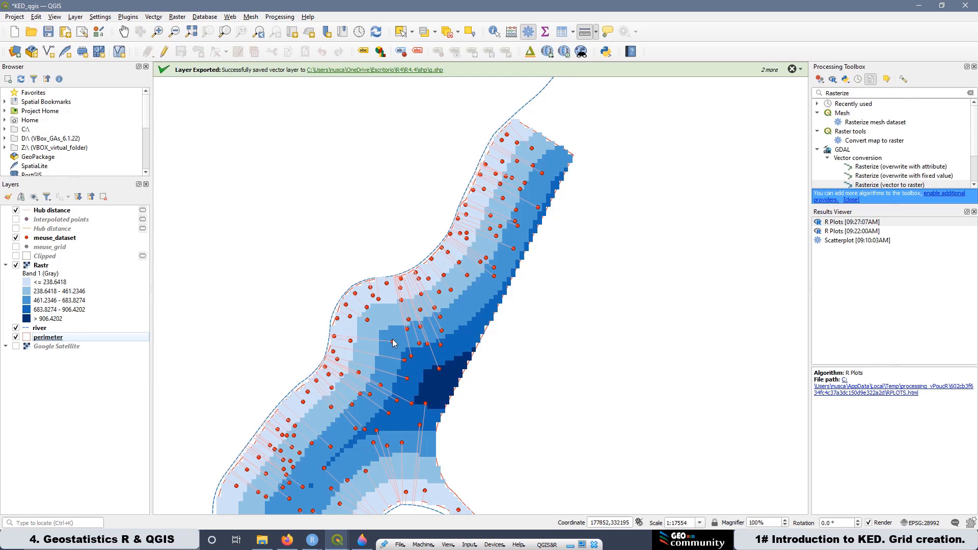
Step: Hide meuse_dataset and Hub distance again and re-display the Clipped and meuse_grid layers
left_click(15, 238)
left_click(16, 210)
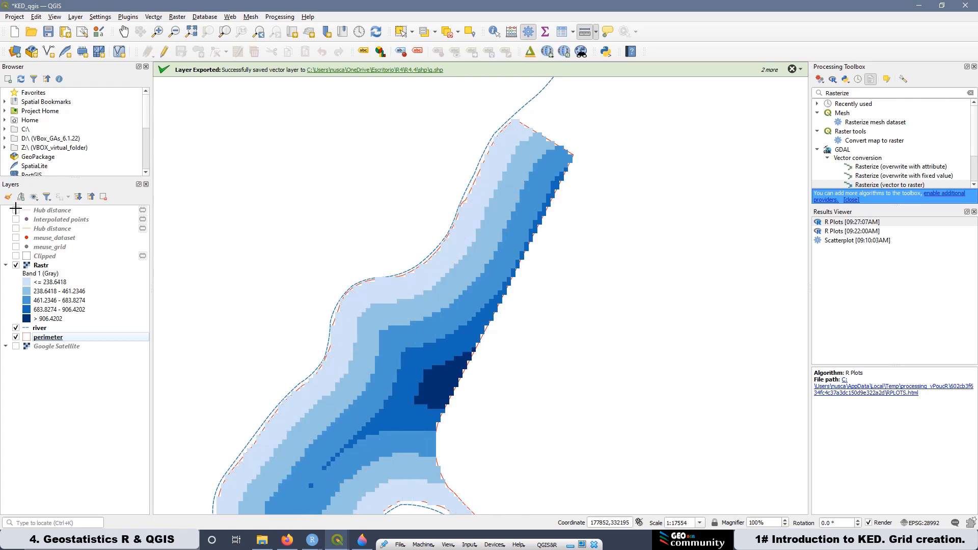
left_click(16, 255)
left_click(14, 247)
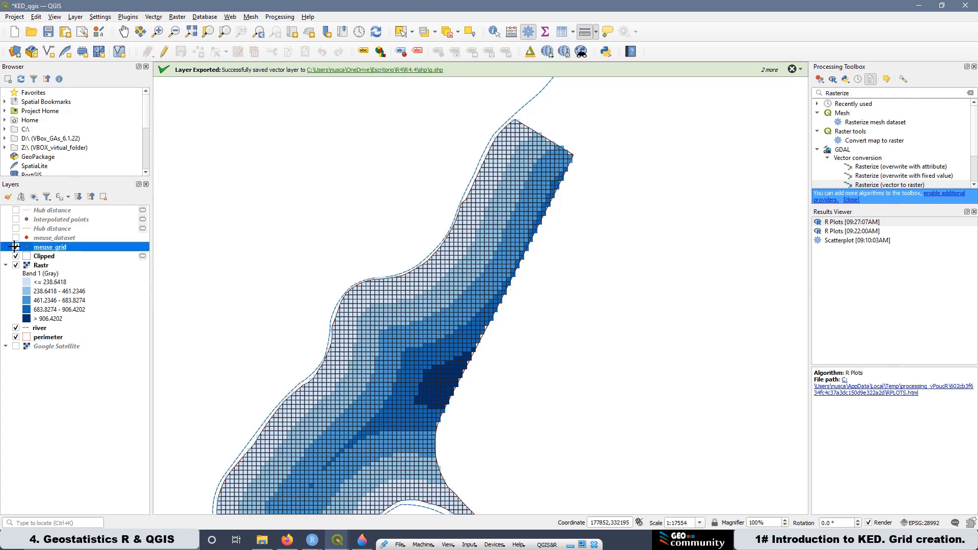
scroll(337, 344, "up", 1)
scroll(338, 344, "up", 3)
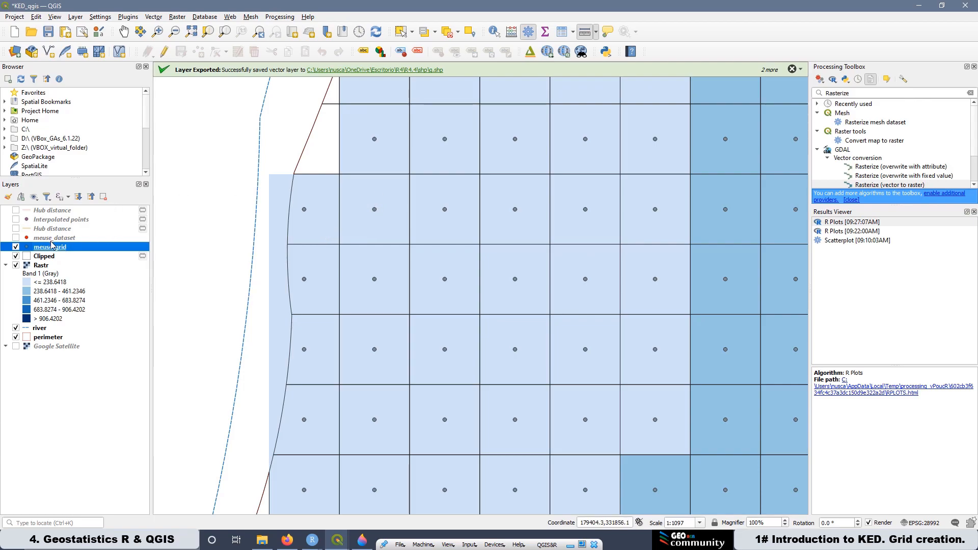
Step: Identify a meuse_grid point and the Rastr cell beneath it to compare their distriv values
left_click(401, 33)
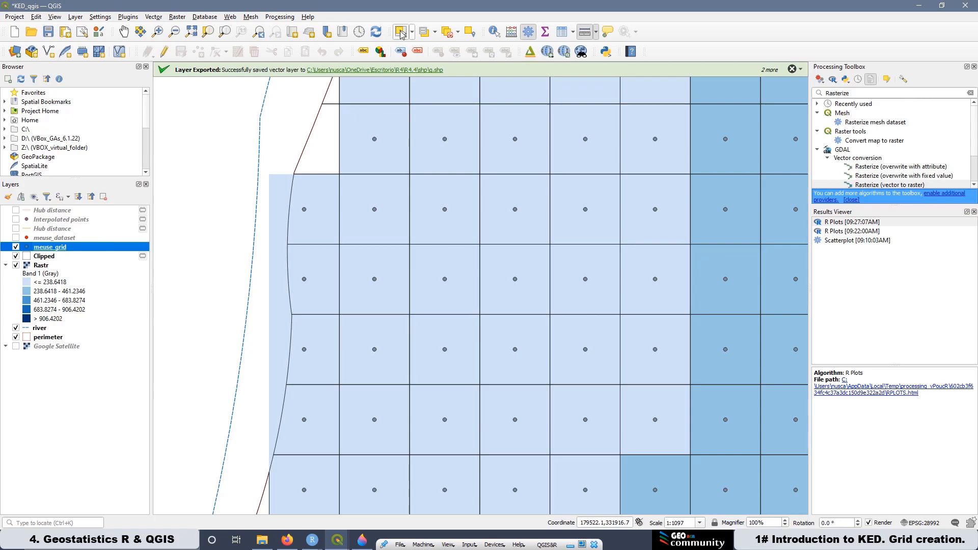
left_click(493, 33)
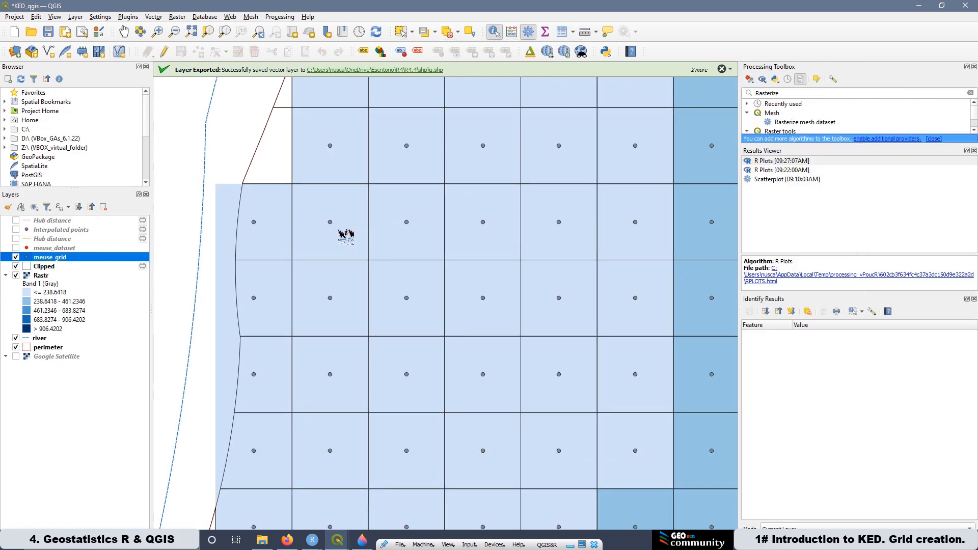
left_click(330, 223)
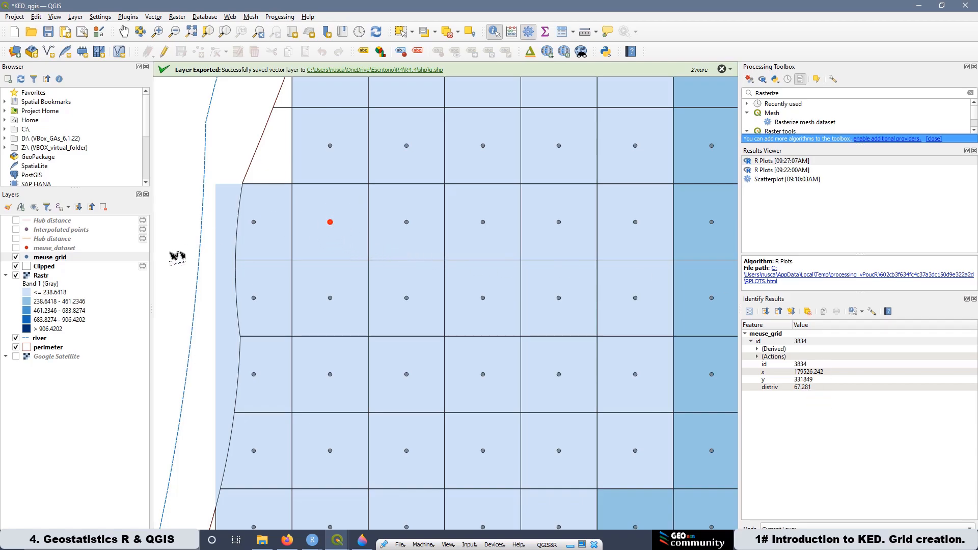
left_click(37, 277)
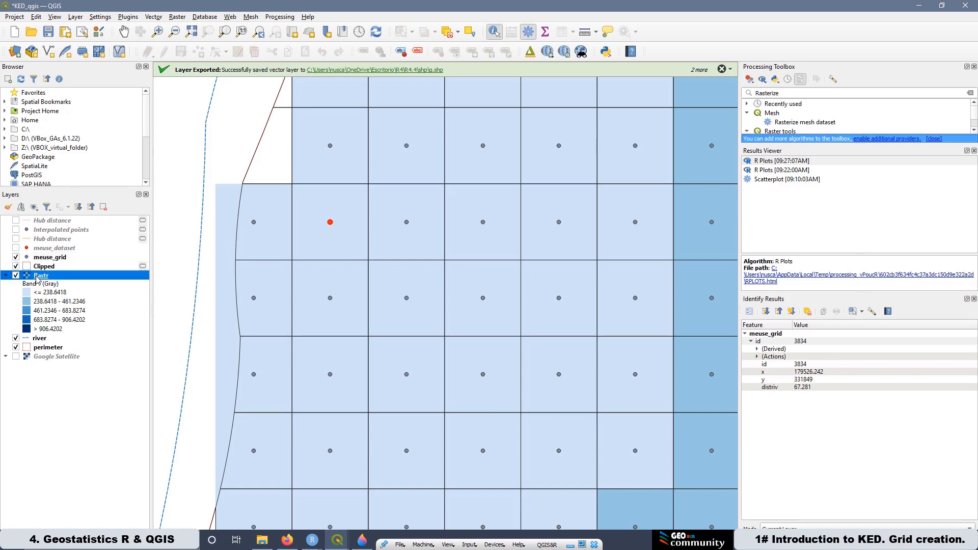
left_click(335, 248)
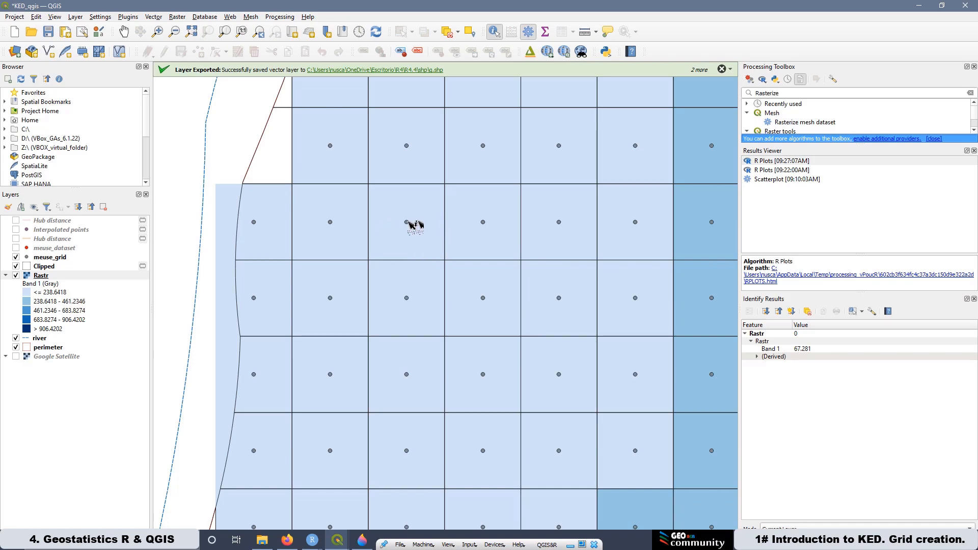
Step: Hide the meuse_grid point layer so only the clipped raster cells show
scroll(360, 236, "down", 1)
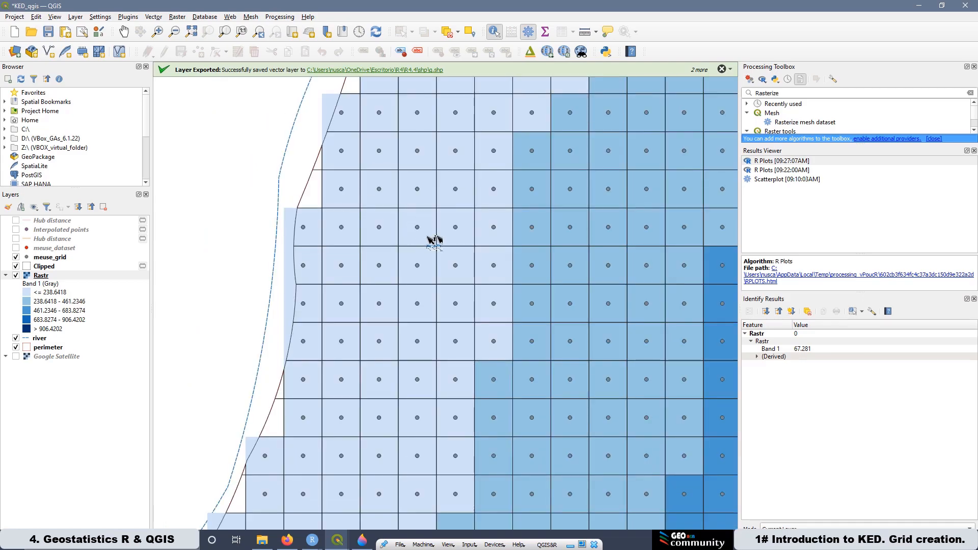
scroll(383, 216, "down", 1)
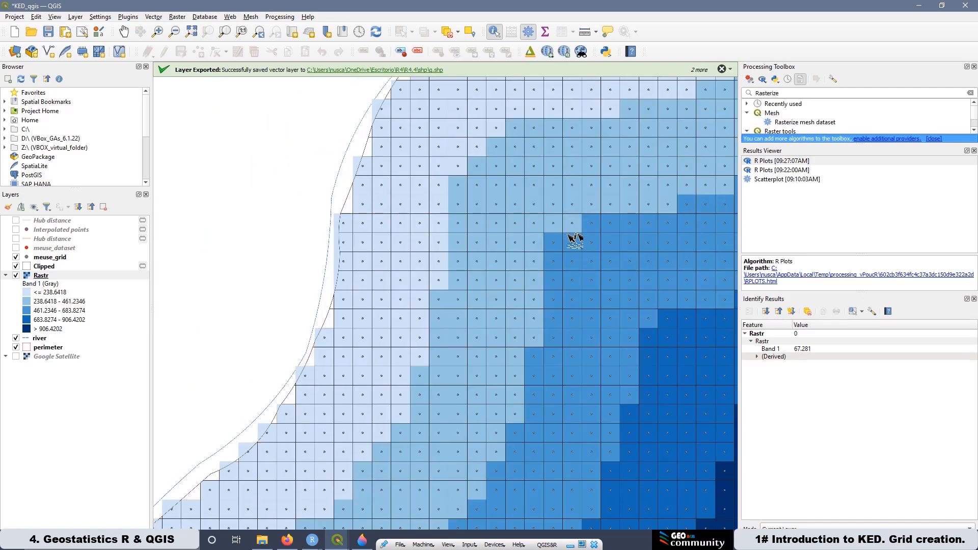
scroll(428, 211, "down", 2)
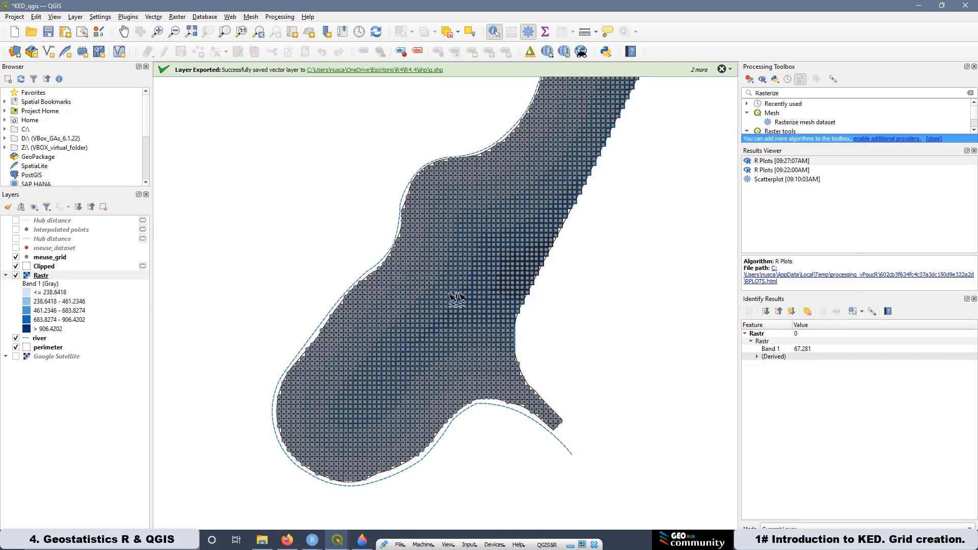
scroll(456, 298, "up", 2)
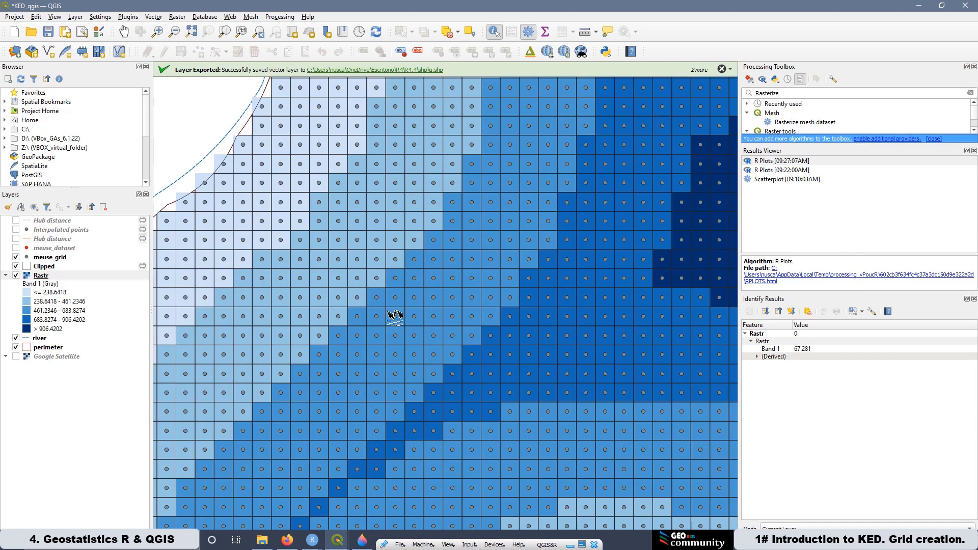
scroll(395, 316, "down", 1)
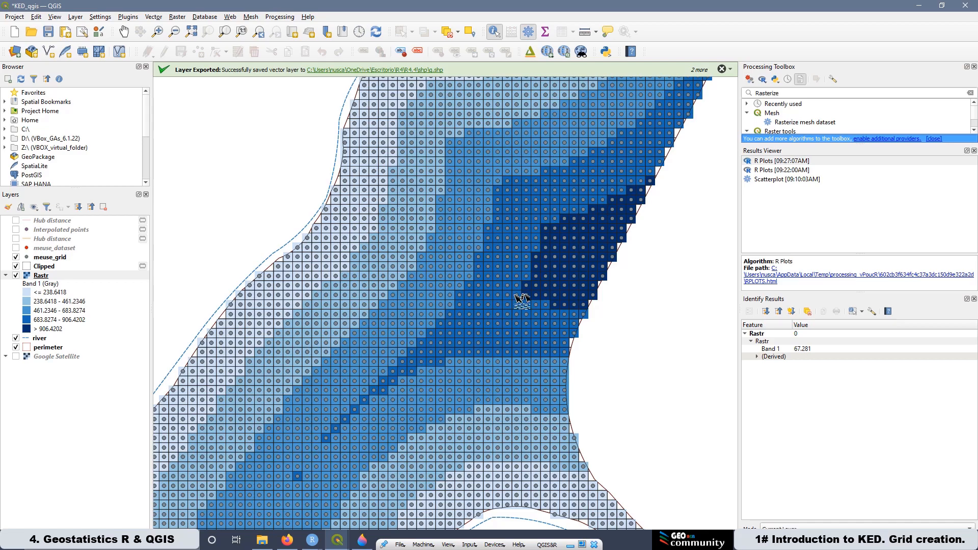
scroll(385, 314, "down", 1)
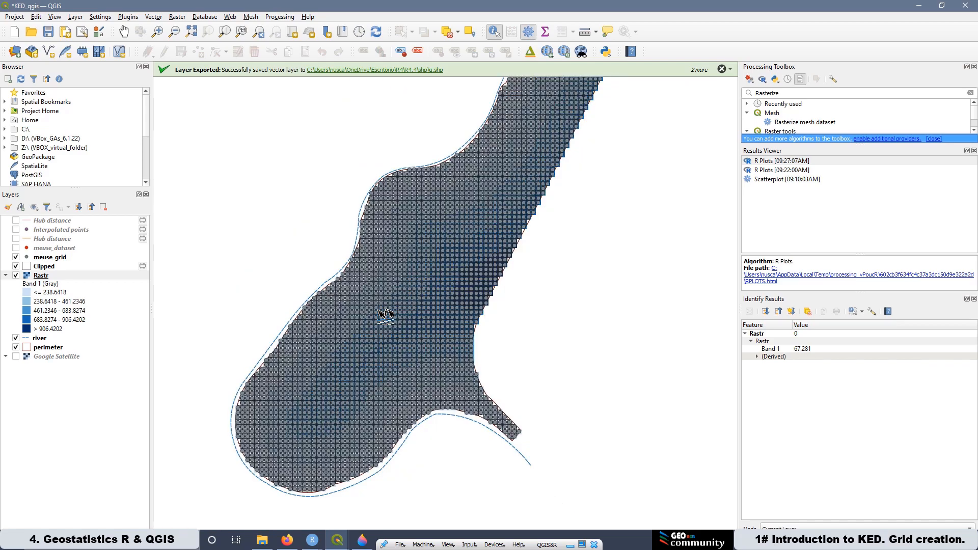
left_click(16, 258)
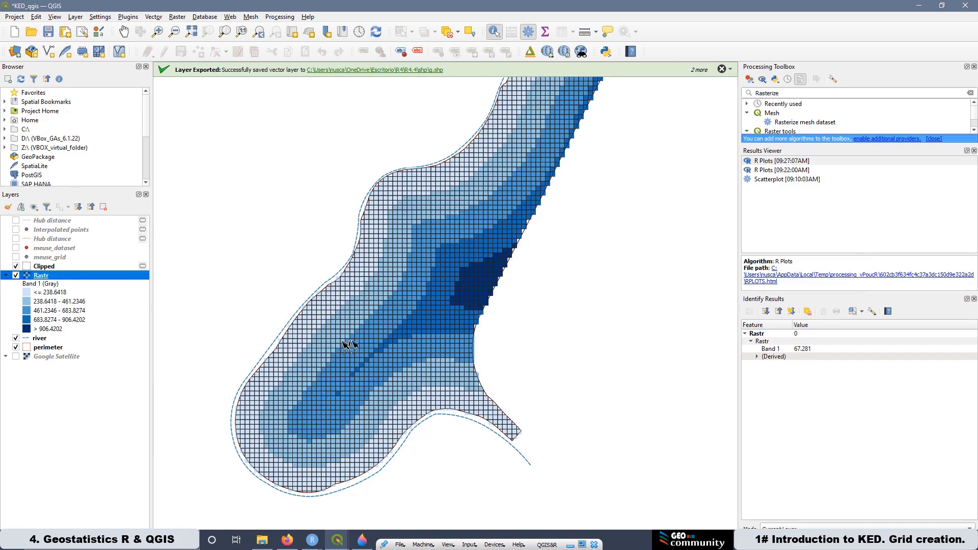